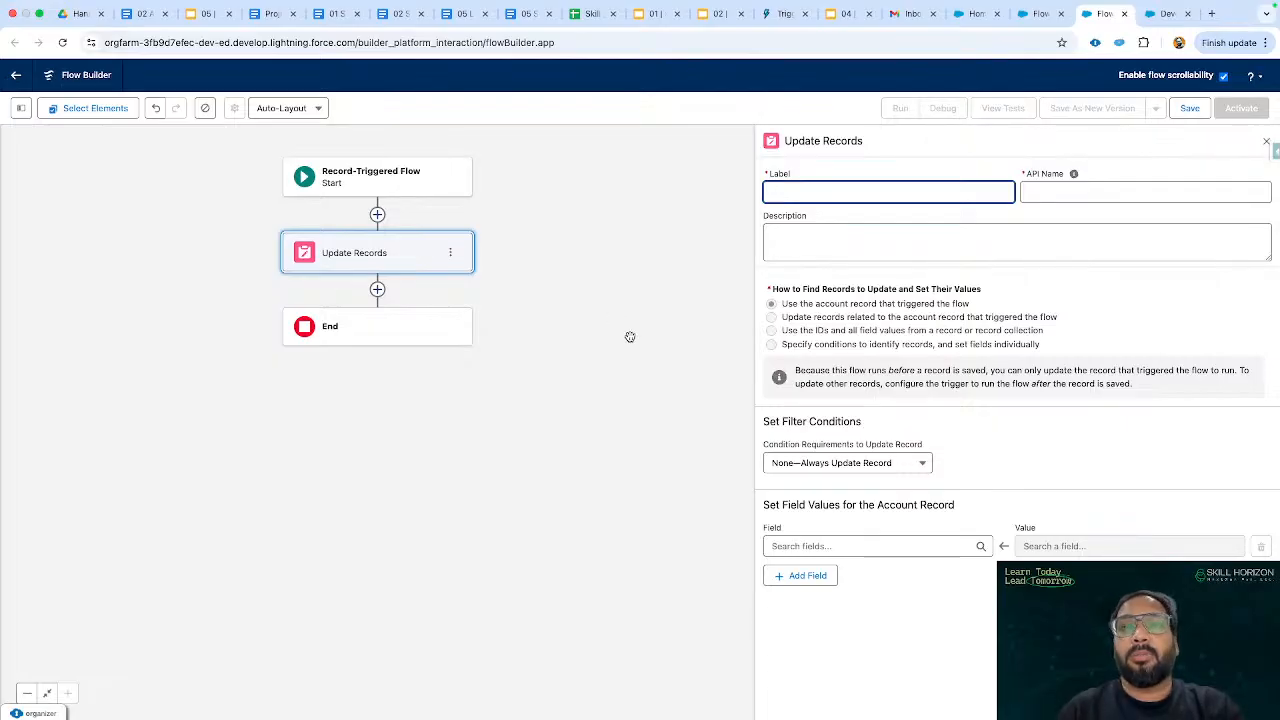
# Label the Update Records element "Update Account" with the API name Update_Account.
pyautogui.click(445, 250)
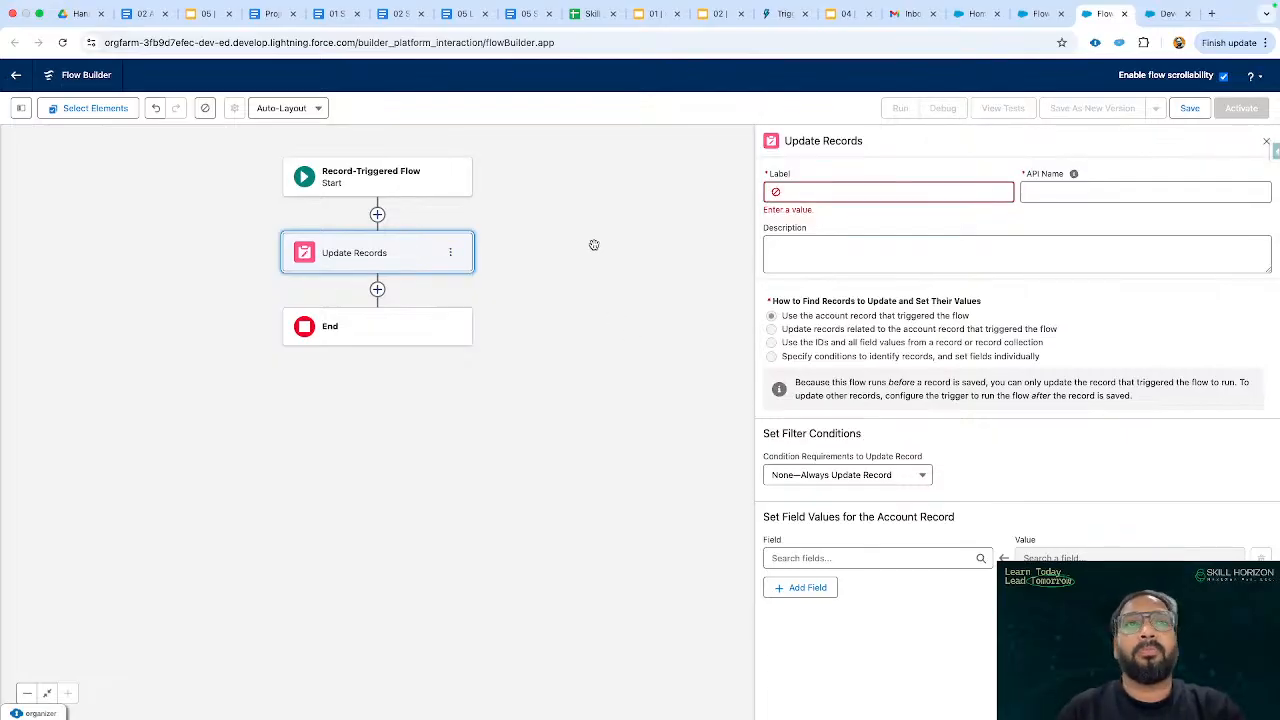
pyautogui.click(870, 191)
pyautogui.write('Update Account')
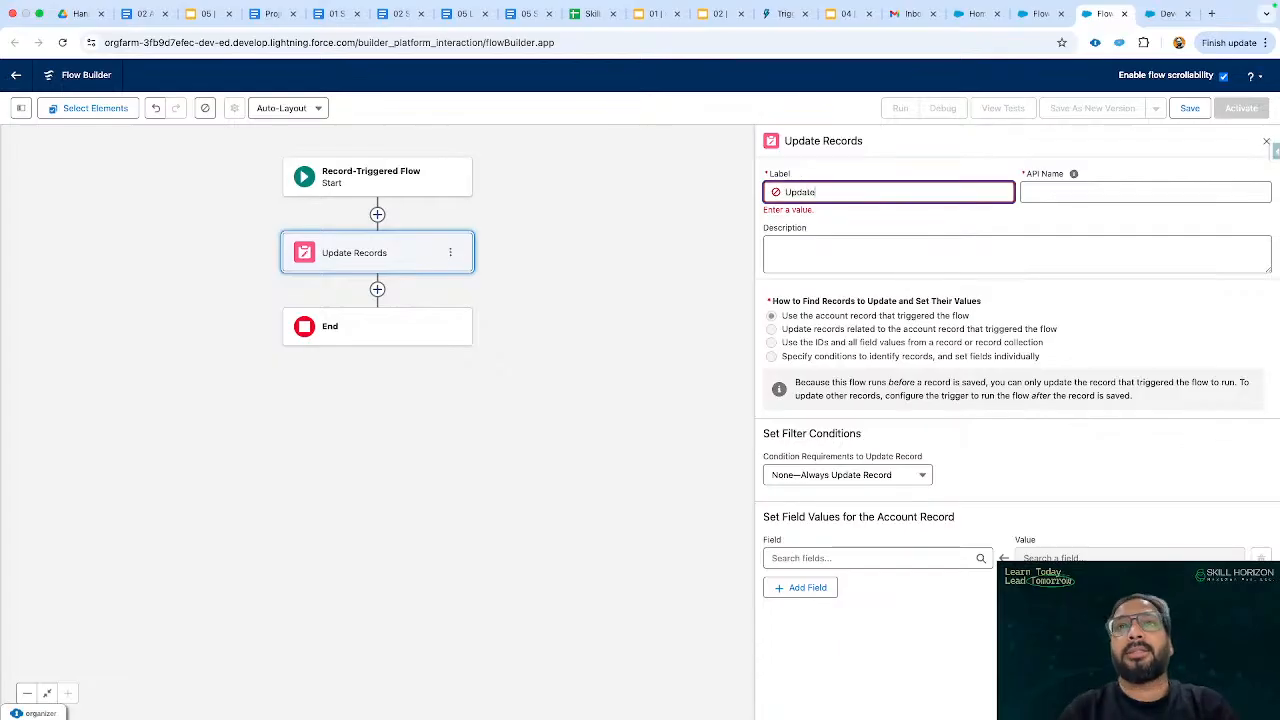
pyautogui.click(930, 222)
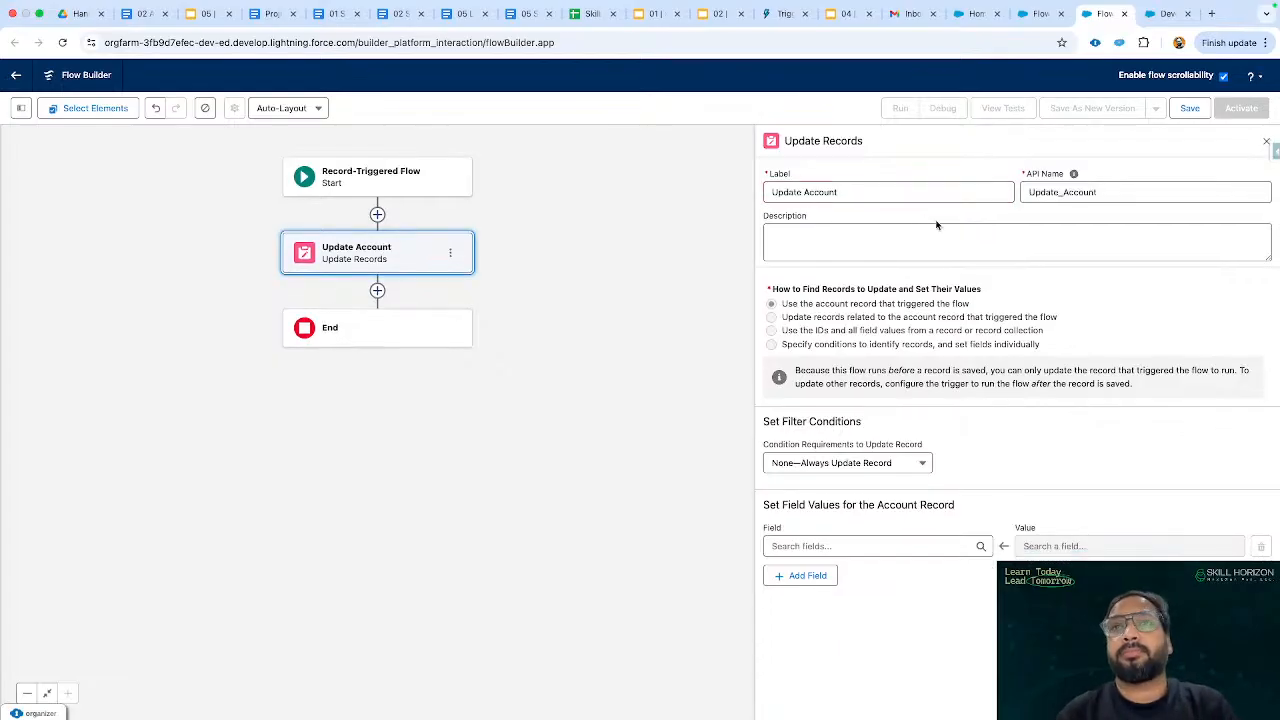
# Set the Account Rating field to the picklist value Hot in the Update Account element.
pyautogui.click(885, 546)
pyautogui.write('rati')
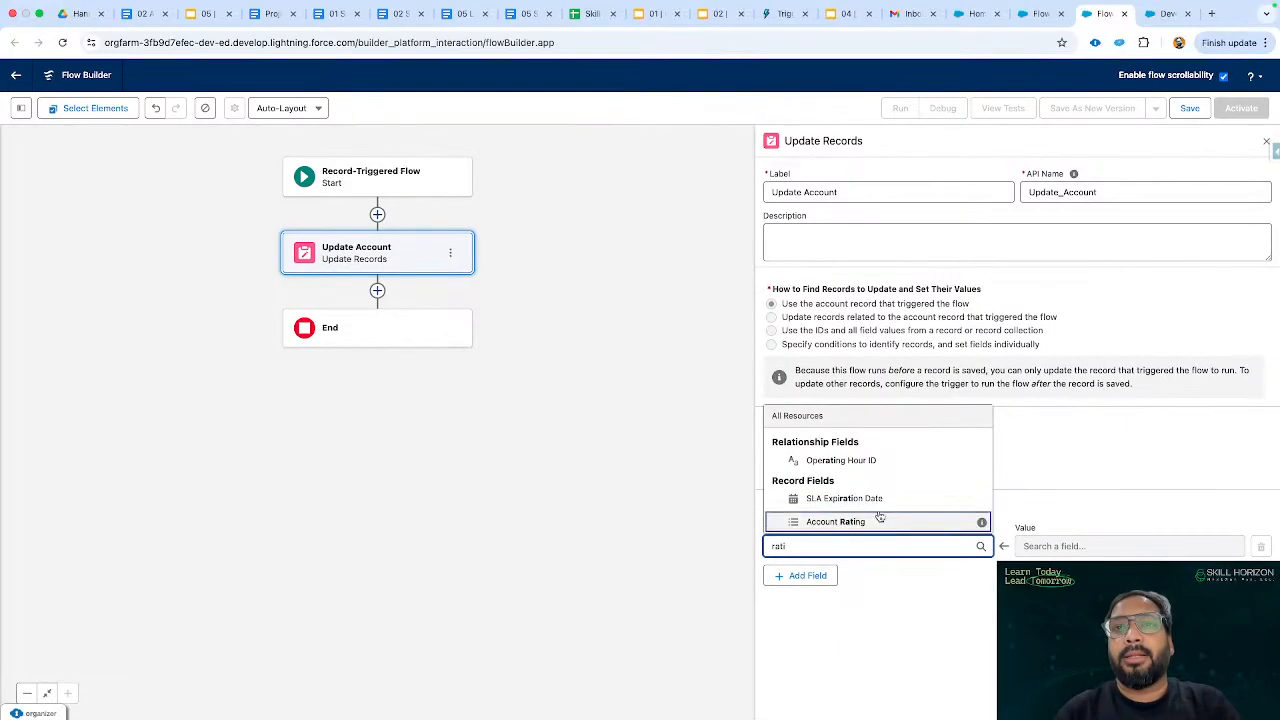
pyautogui.click(880, 521)
pyautogui.click(1062, 544)
pyautogui.write('hot')
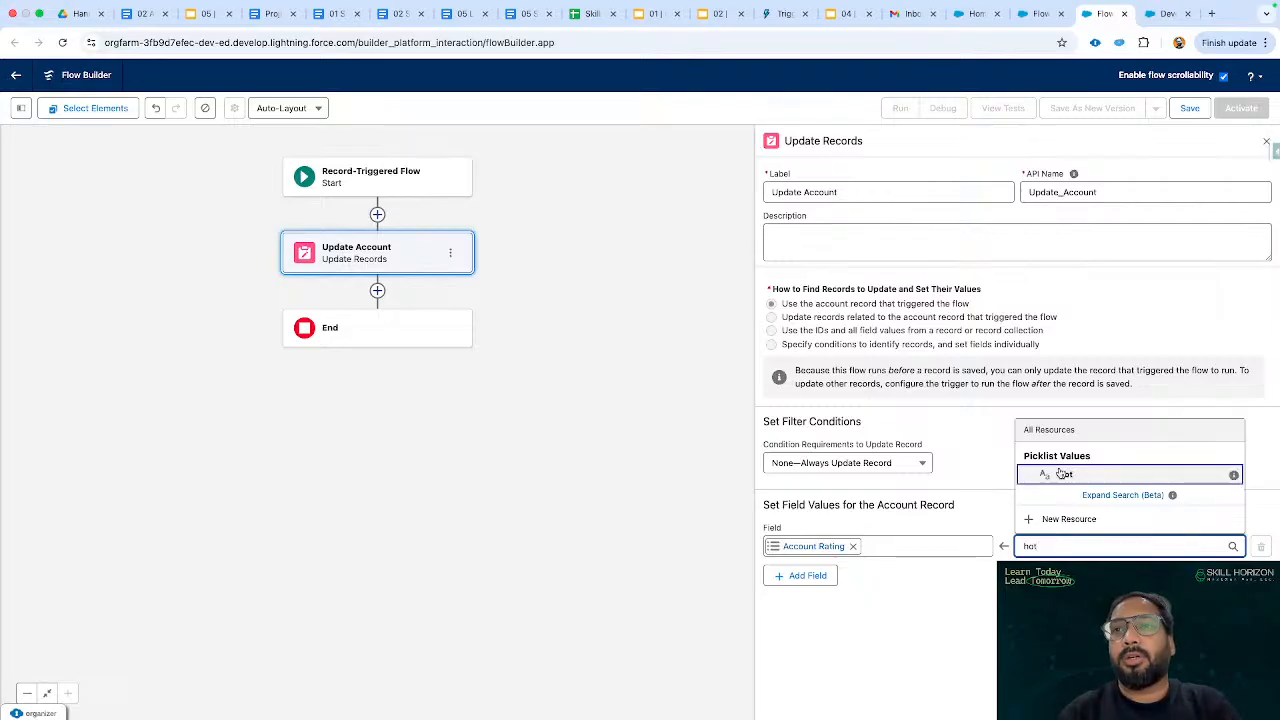
pyautogui.click(1062, 472)
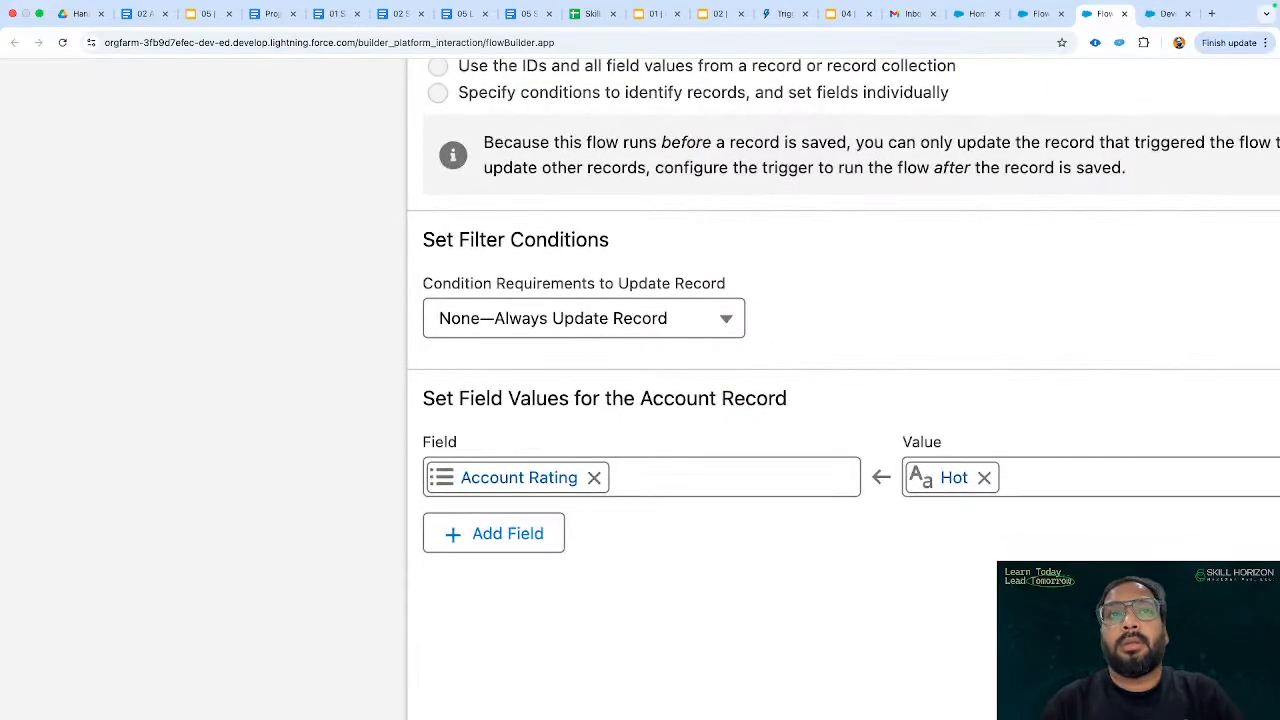
pyautogui.scroll(-1, 843, 390)
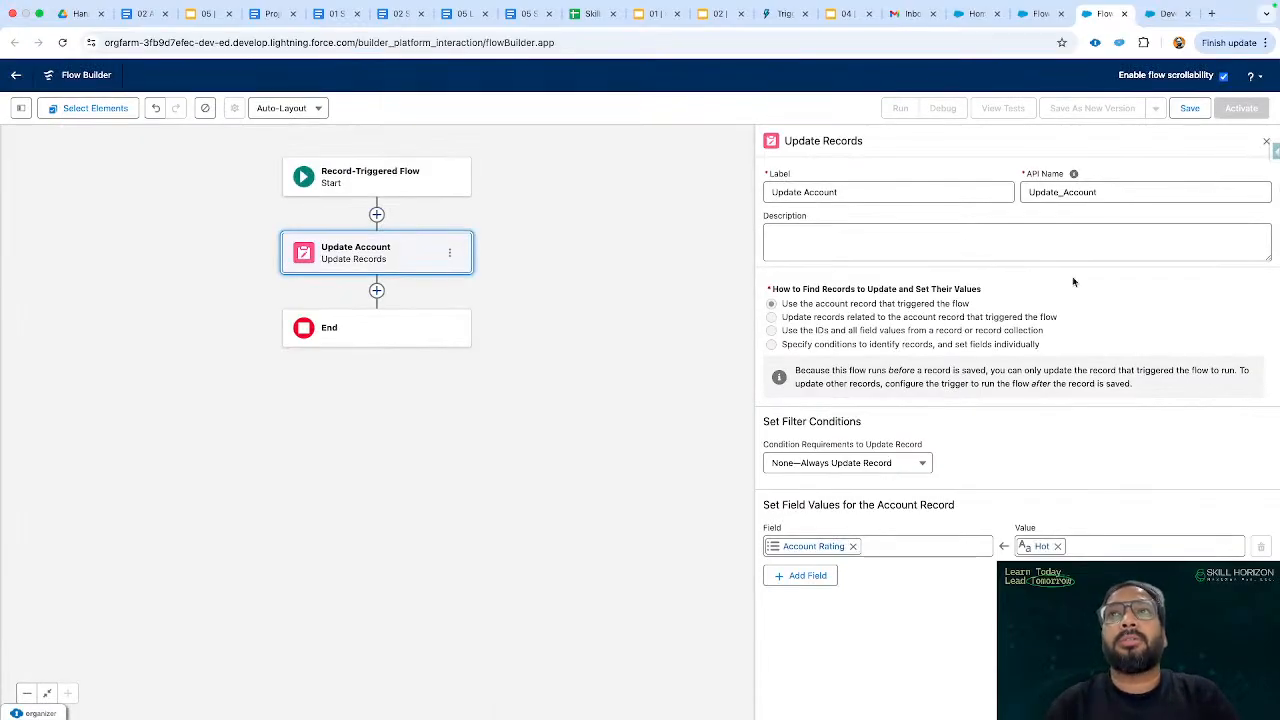
# Save the flow with the label "Update Account Rating" and close the Update Account element's properties.
pyautogui.click(1190, 109)
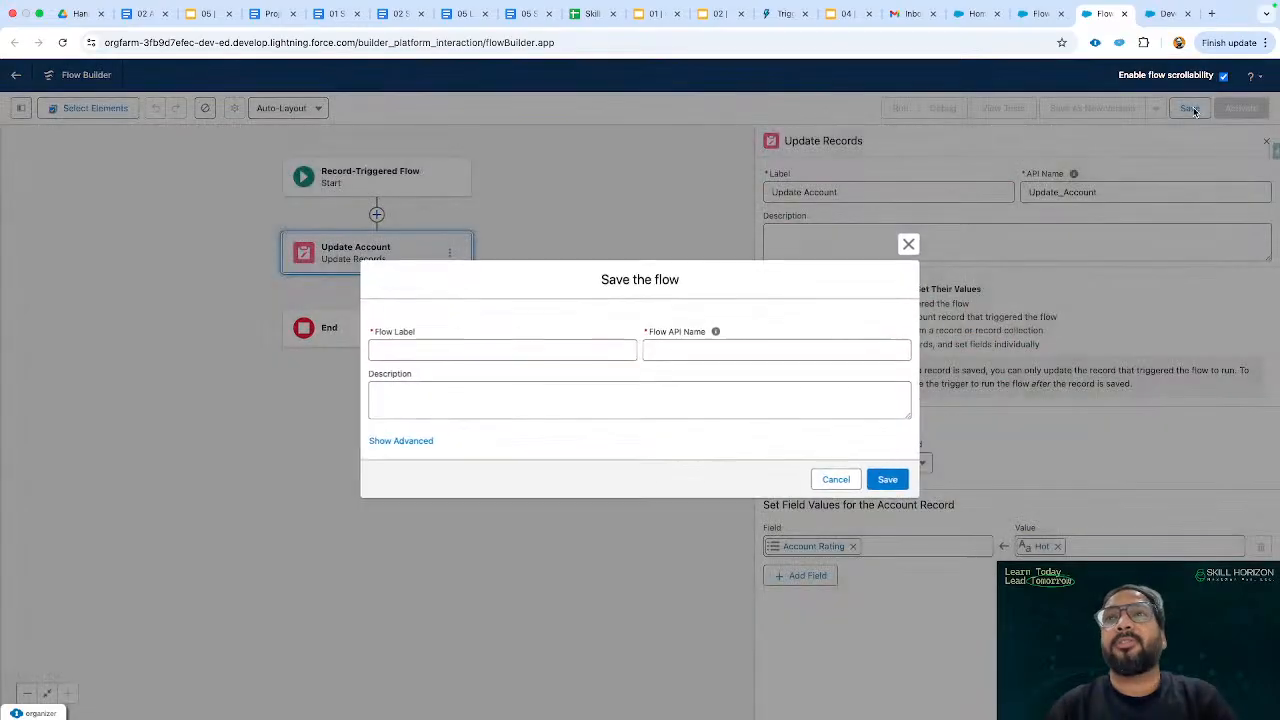
pyautogui.click(431, 349)
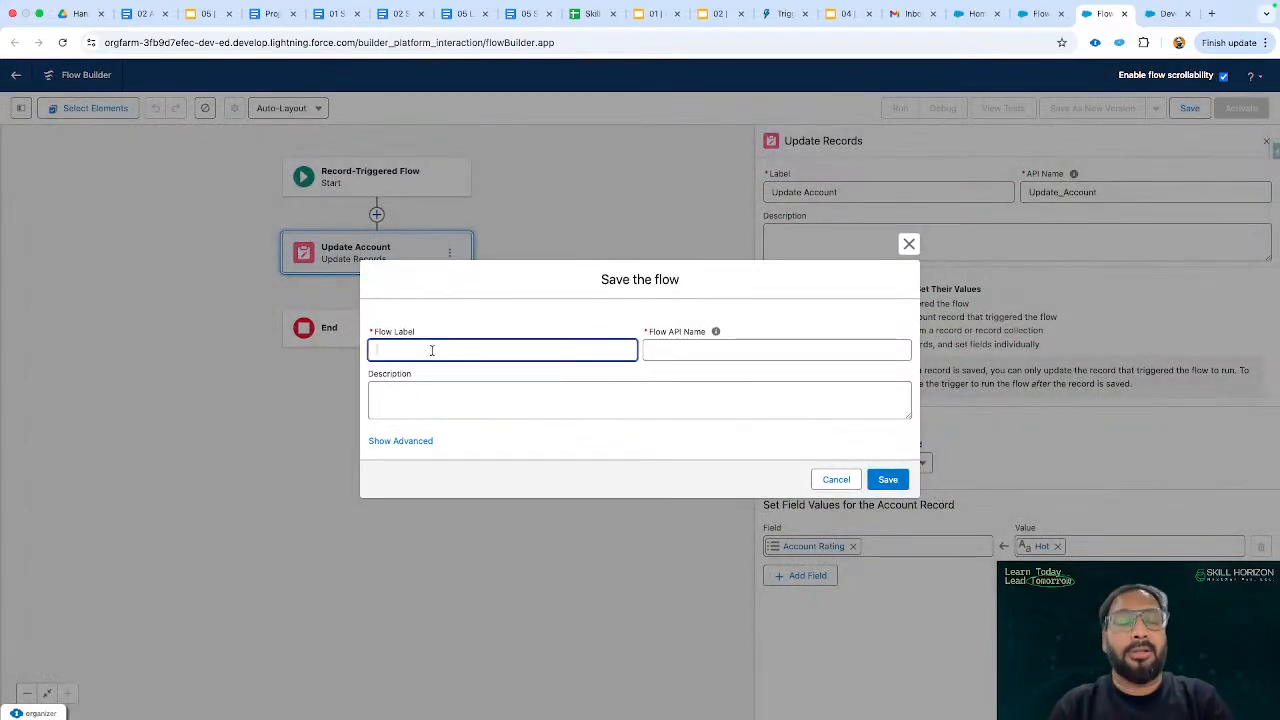
pyautogui.write('update')
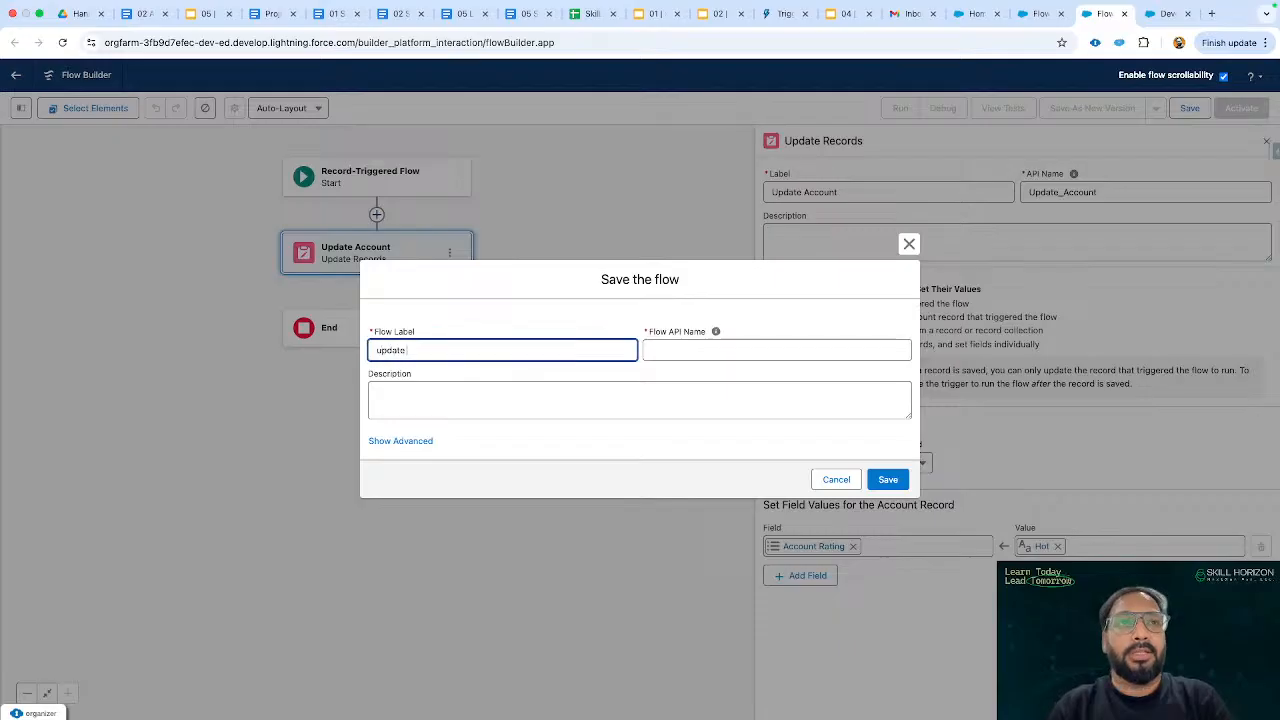
pyautogui.press('BackSpace')
pyautogui.press('BackSpace')
pyautogui.press('BackSpace')
pyautogui.press('BackSpace')
pyautogui.press('BackSpace')
pyautogui.press('BackSpace')
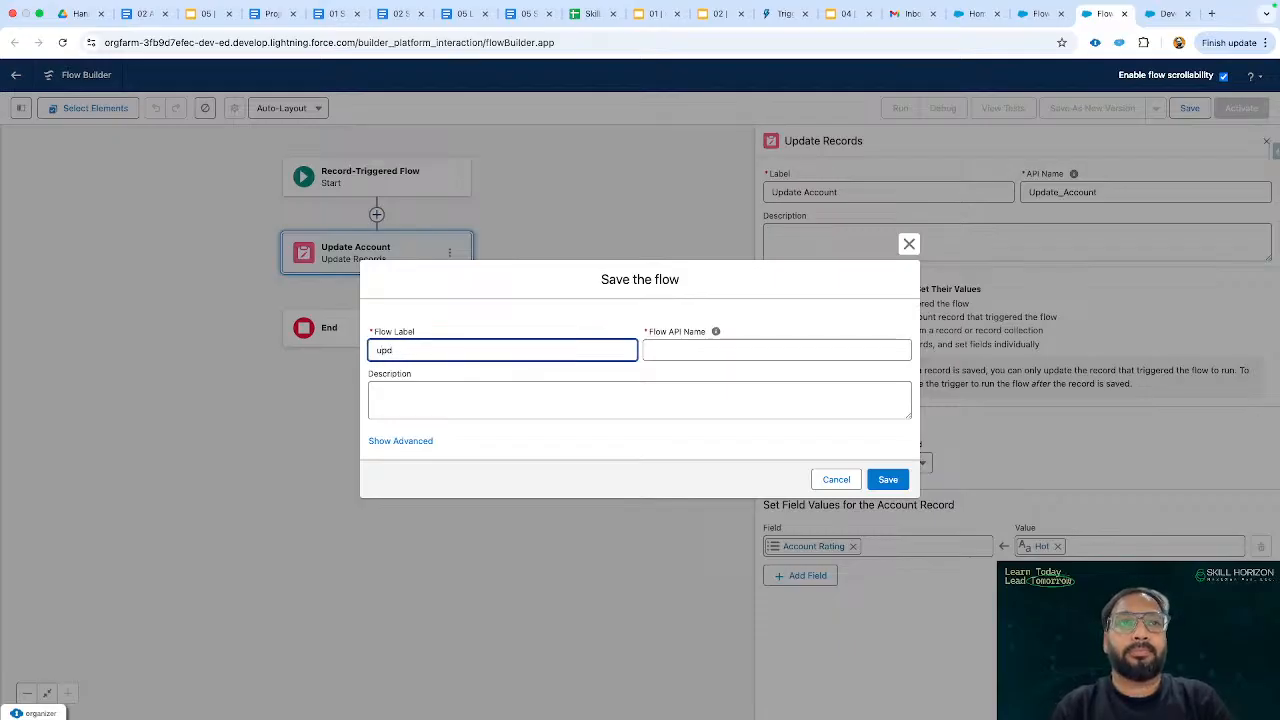
pyautogui.write('Update Account Rating')
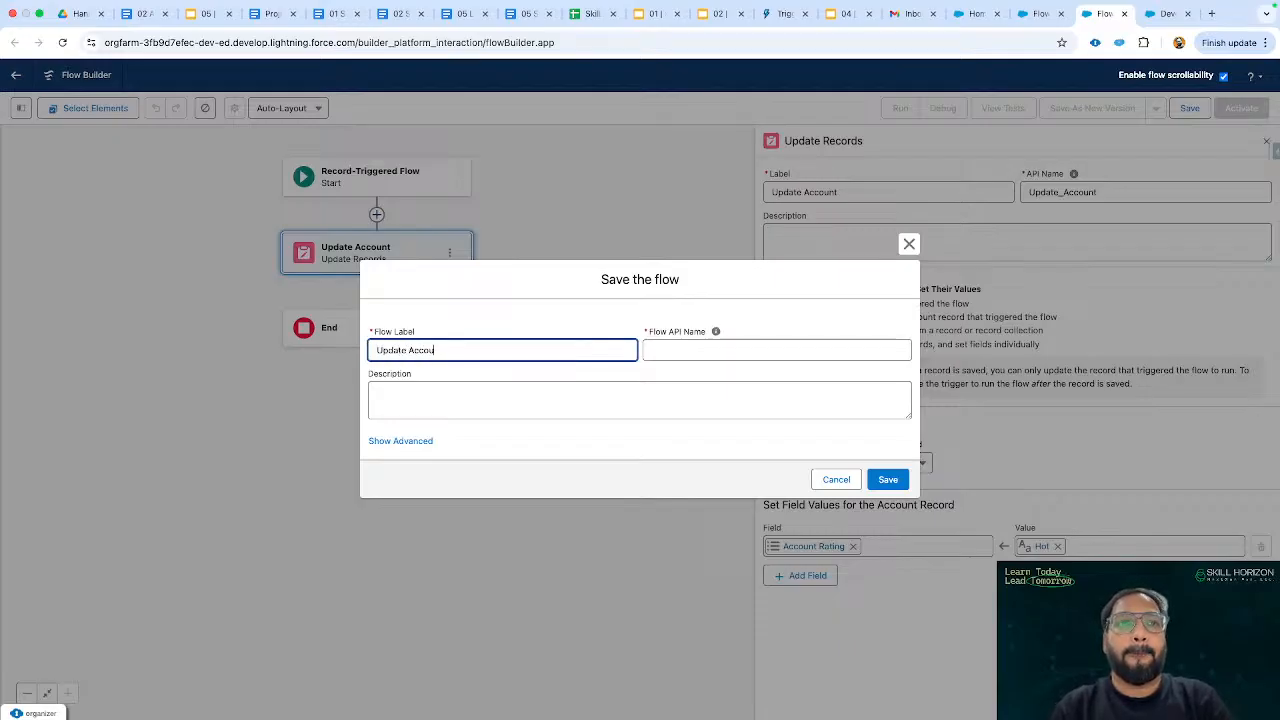
pyautogui.click(620, 427)
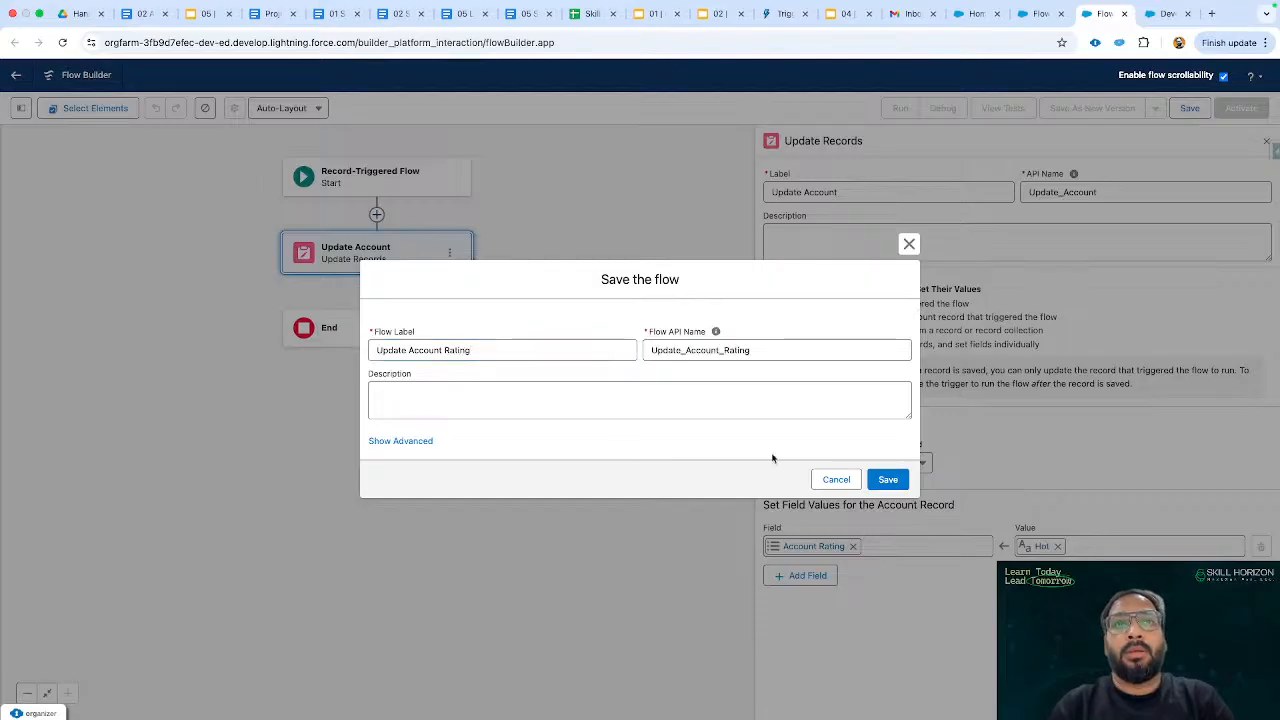
pyautogui.click(888, 481)
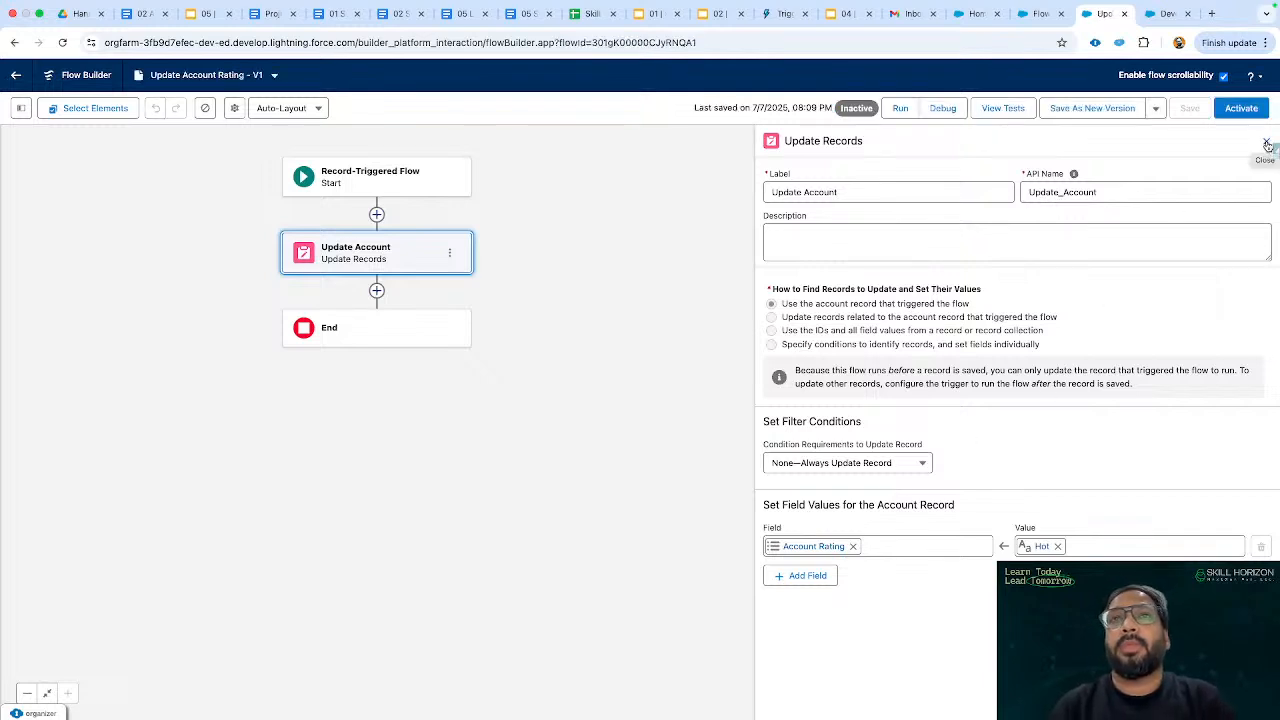
pyautogui.click(1267, 145)
# Debug the flow with Burlington Textiles Corp of America as the triggering account record.
pyautogui.moveTo(962, 270); pyautogui.dragTo(1077, 280)
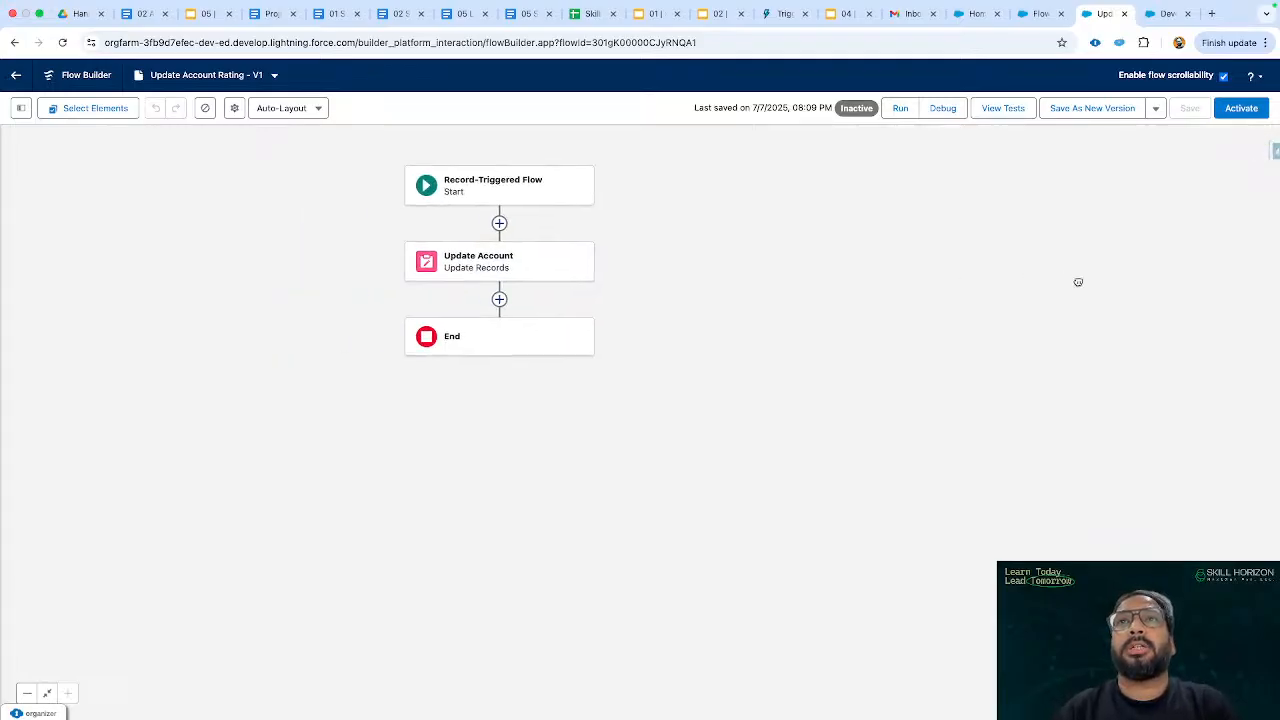
pyautogui.moveTo(894, 254); pyautogui.dragTo(1011, 289)
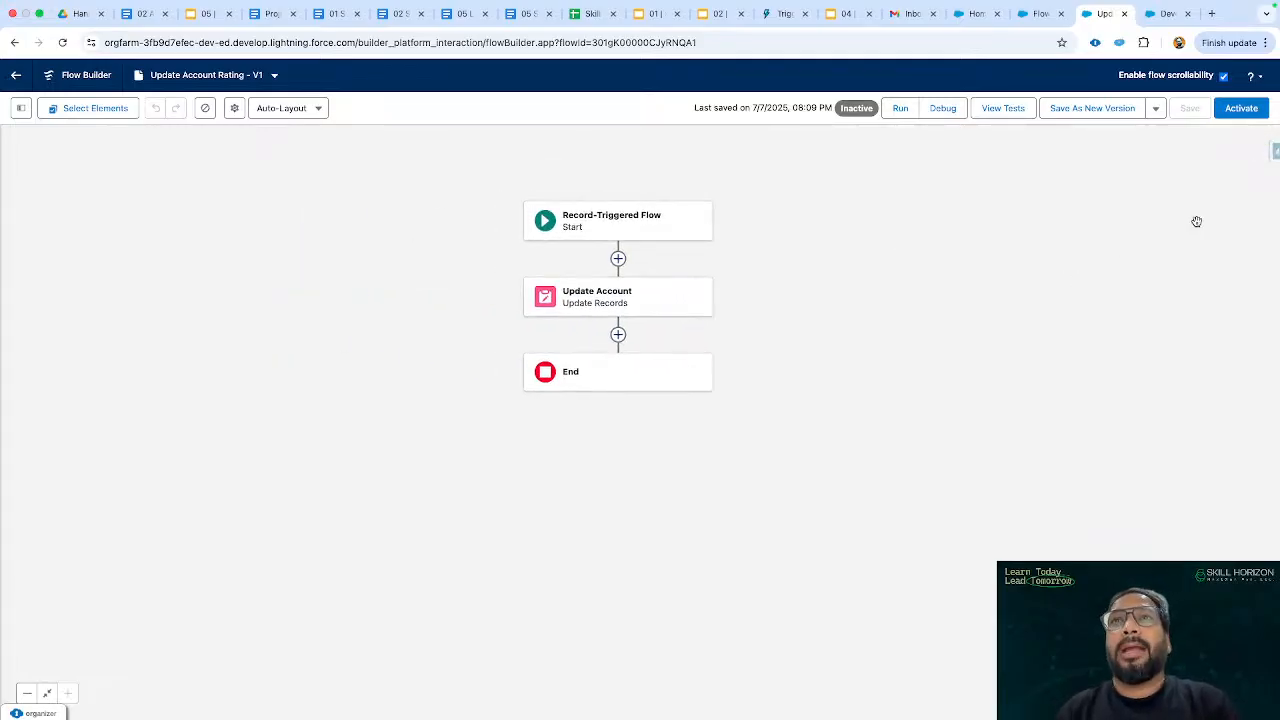
pyautogui.moveTo(1195, 221); pyautogui.dragTo(1155, 203)
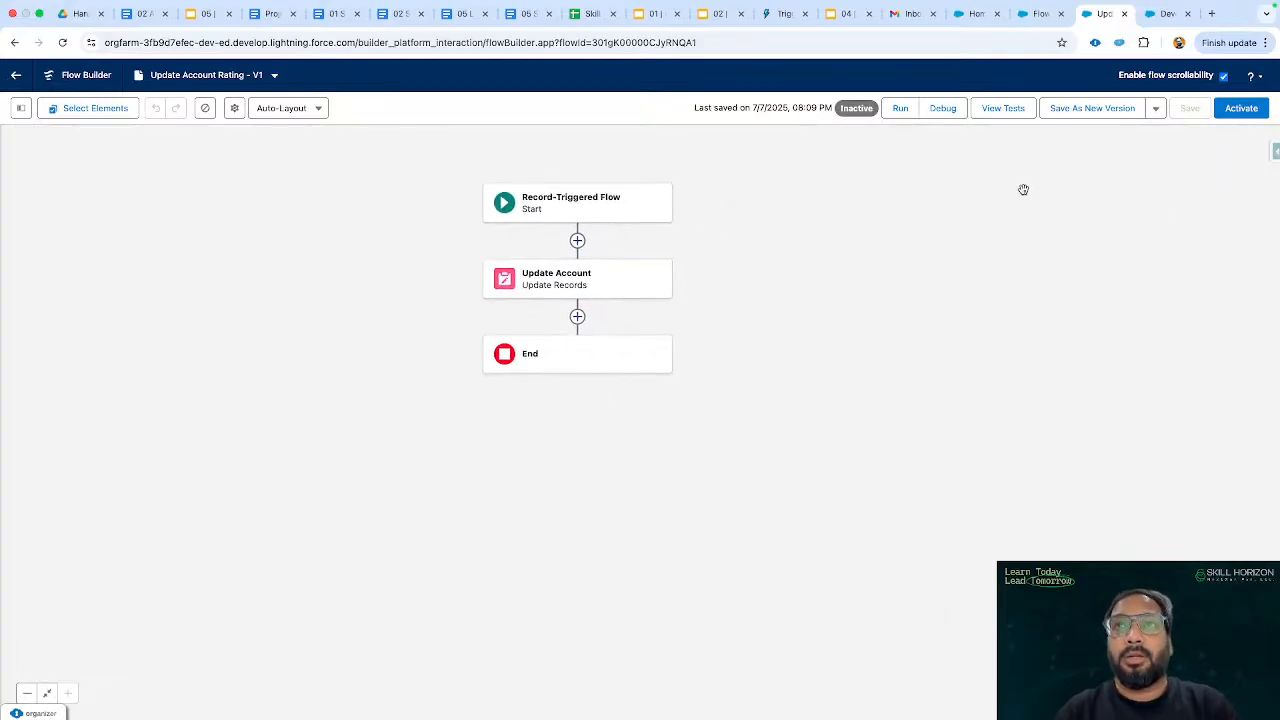
pyautogui.click(942, 109)
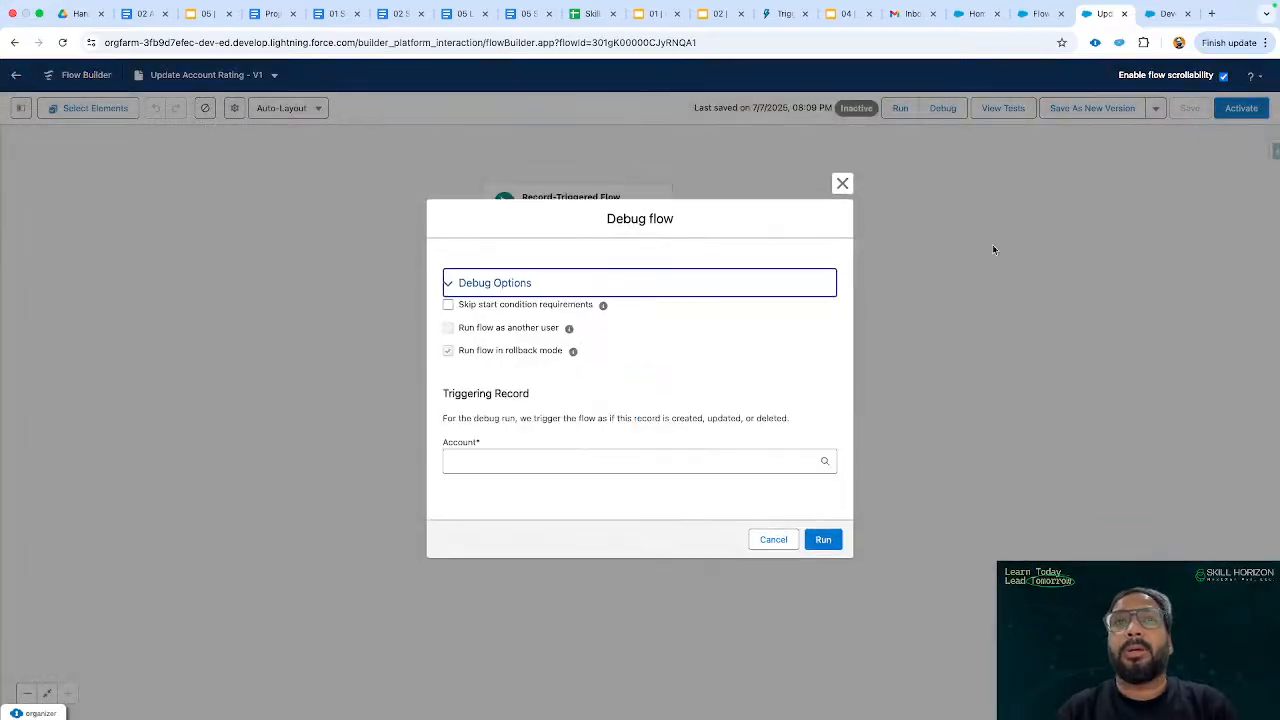
pyautogui.click(531, 461)
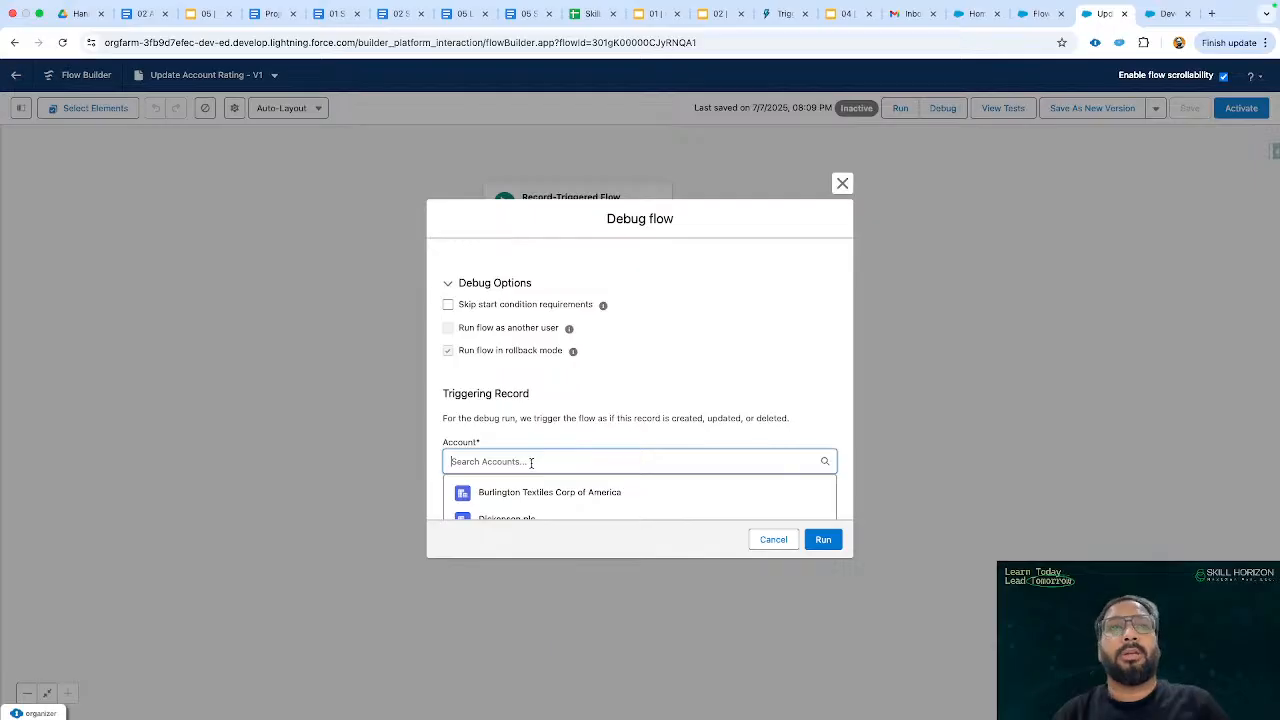
pyautogui.scroll(-1, 537, 494)
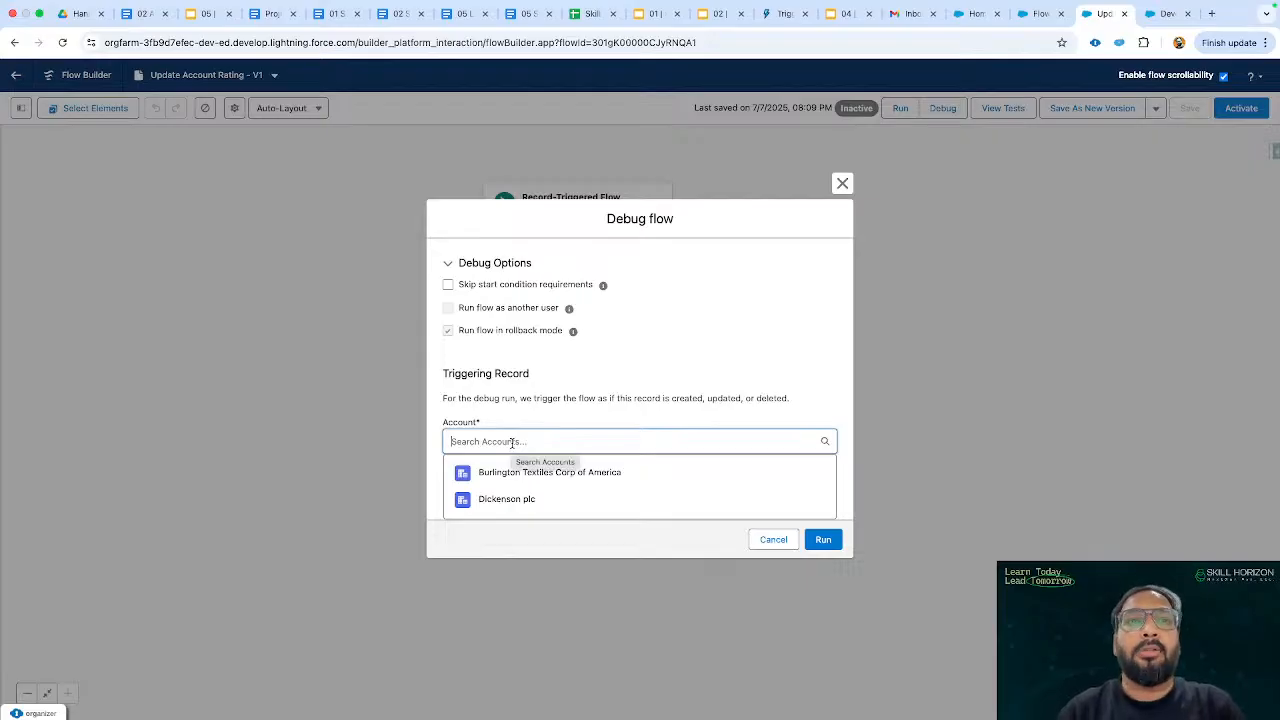
pyautogui.click(508, 474)
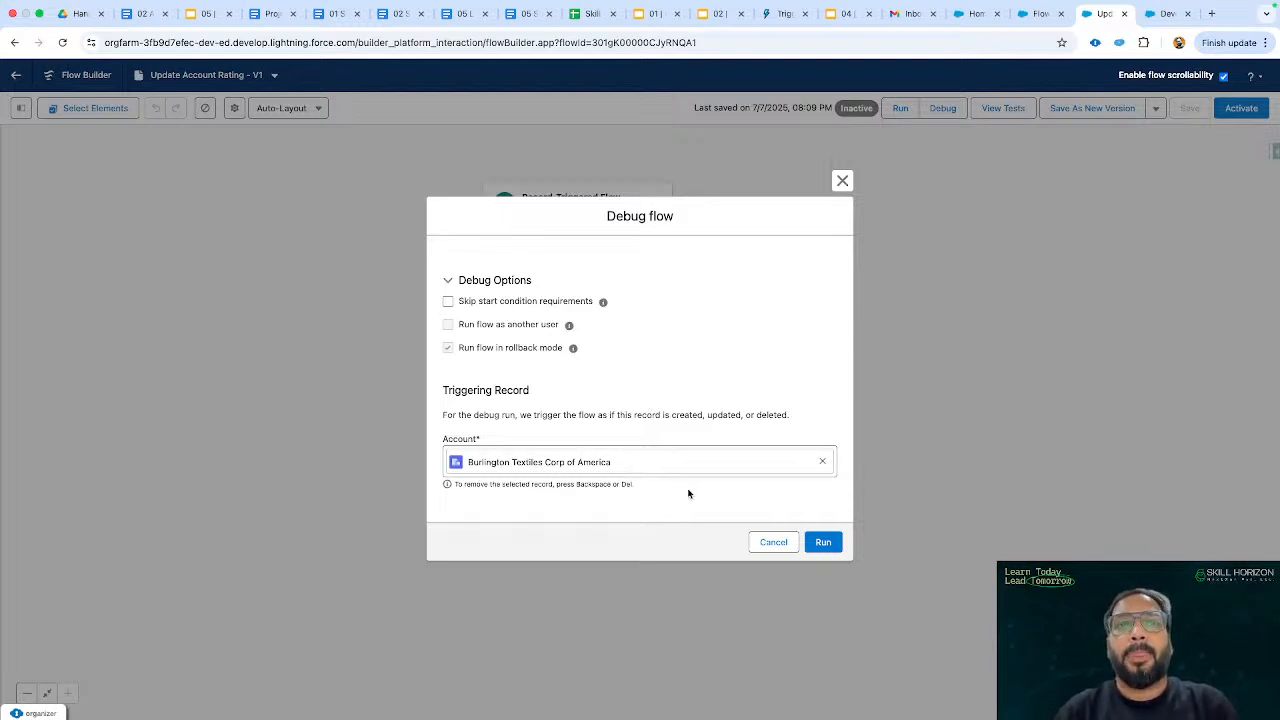
pyautogui.click(829, 548)
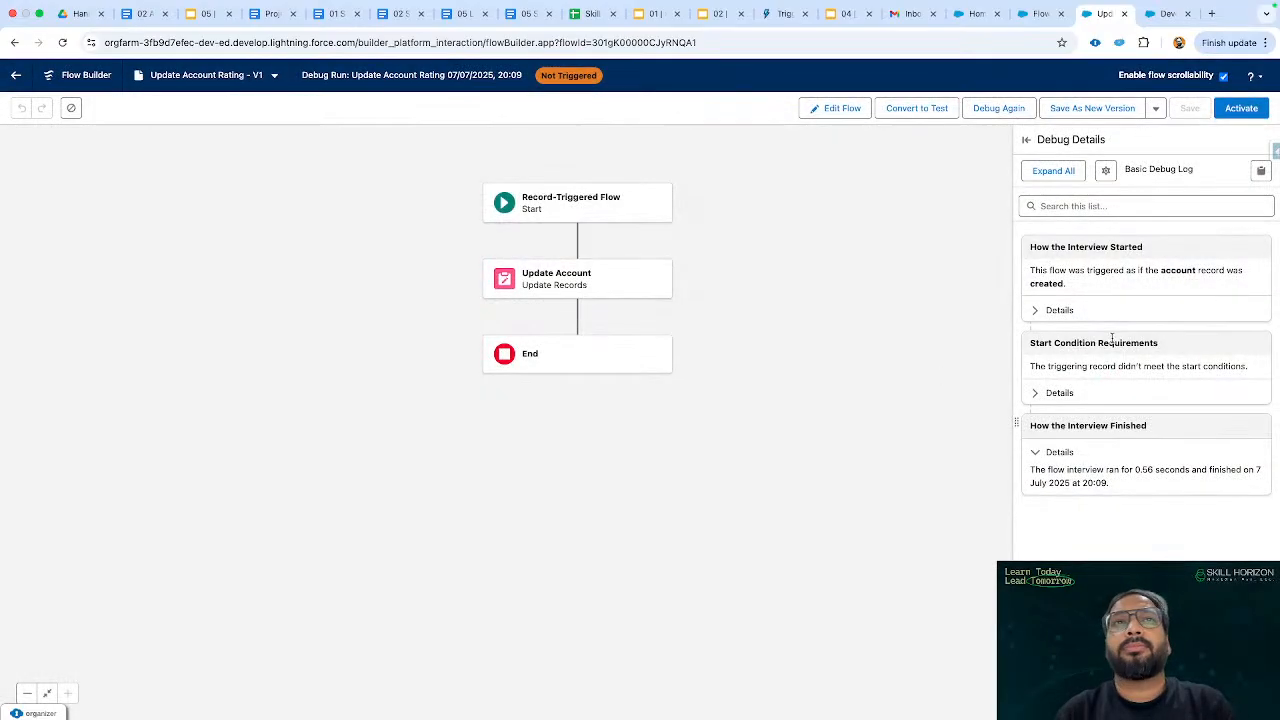
# Expand all debug details to review the start condition requirements, and activate the Update Account Rating flow.
pyautogui.click(1053, 171)
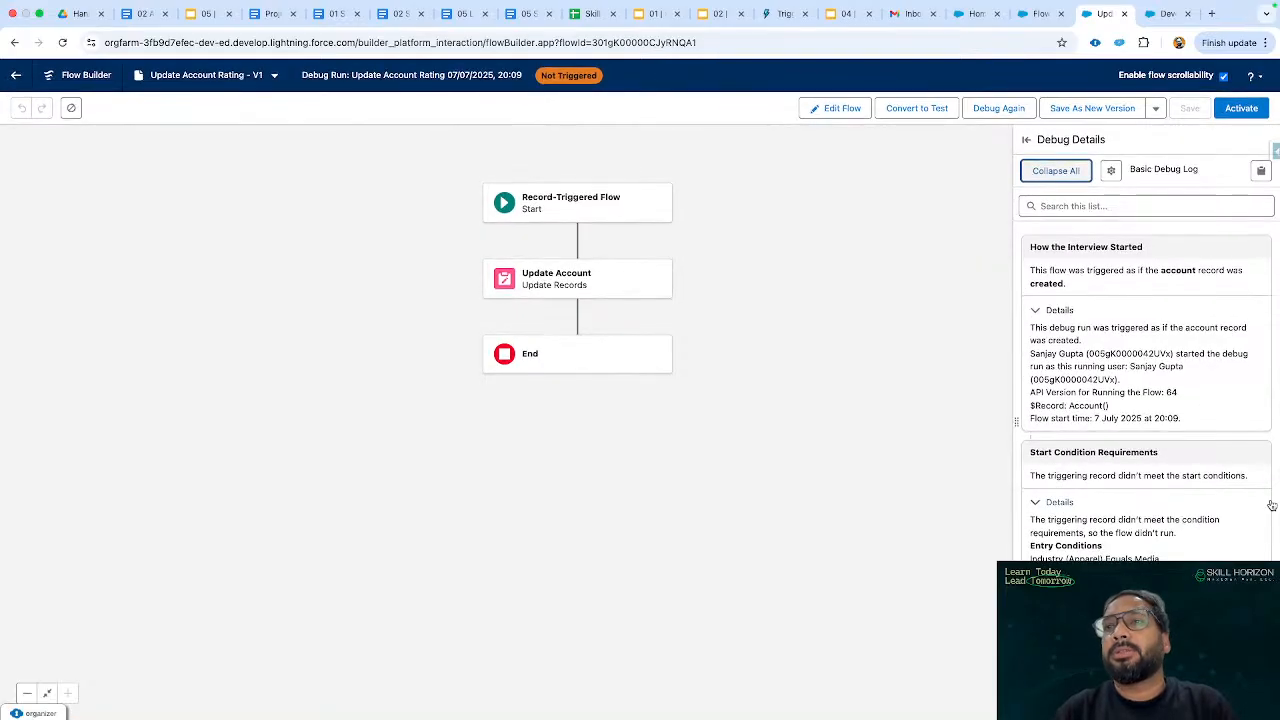
pyautogui.scroll(5, 1236, 550)
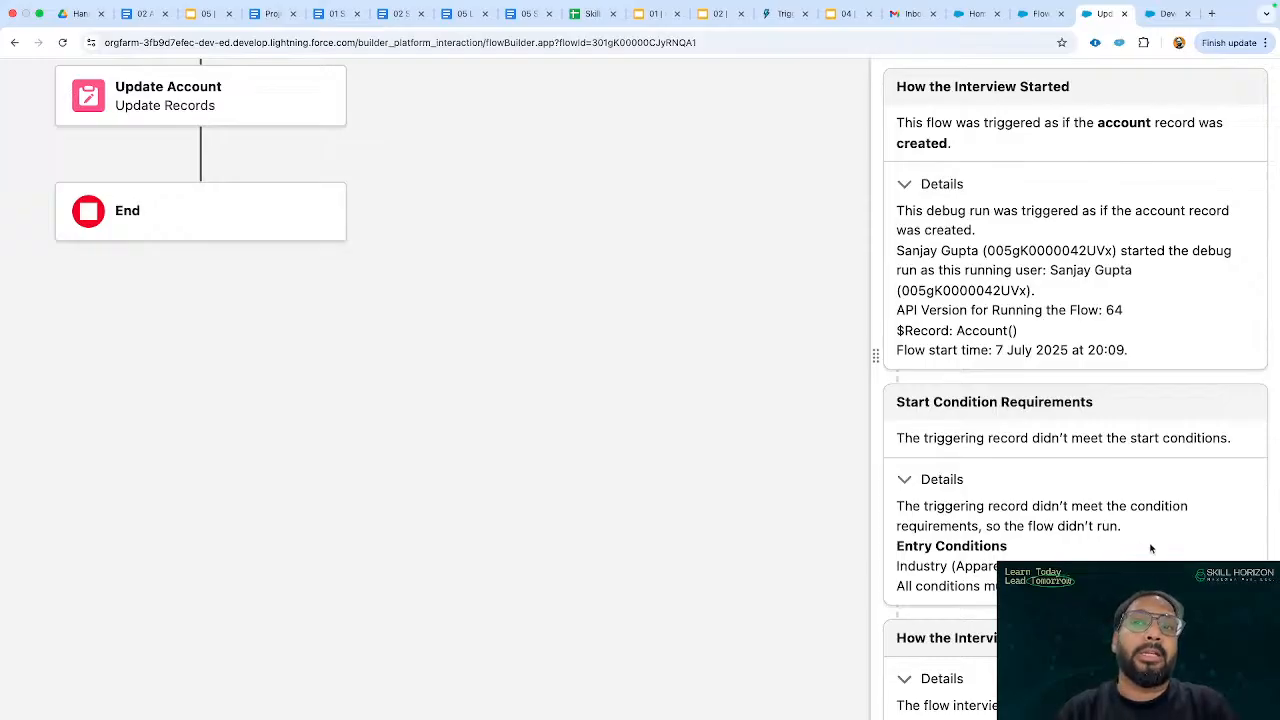
pyautogui.scroll(-5, 1150, 548)
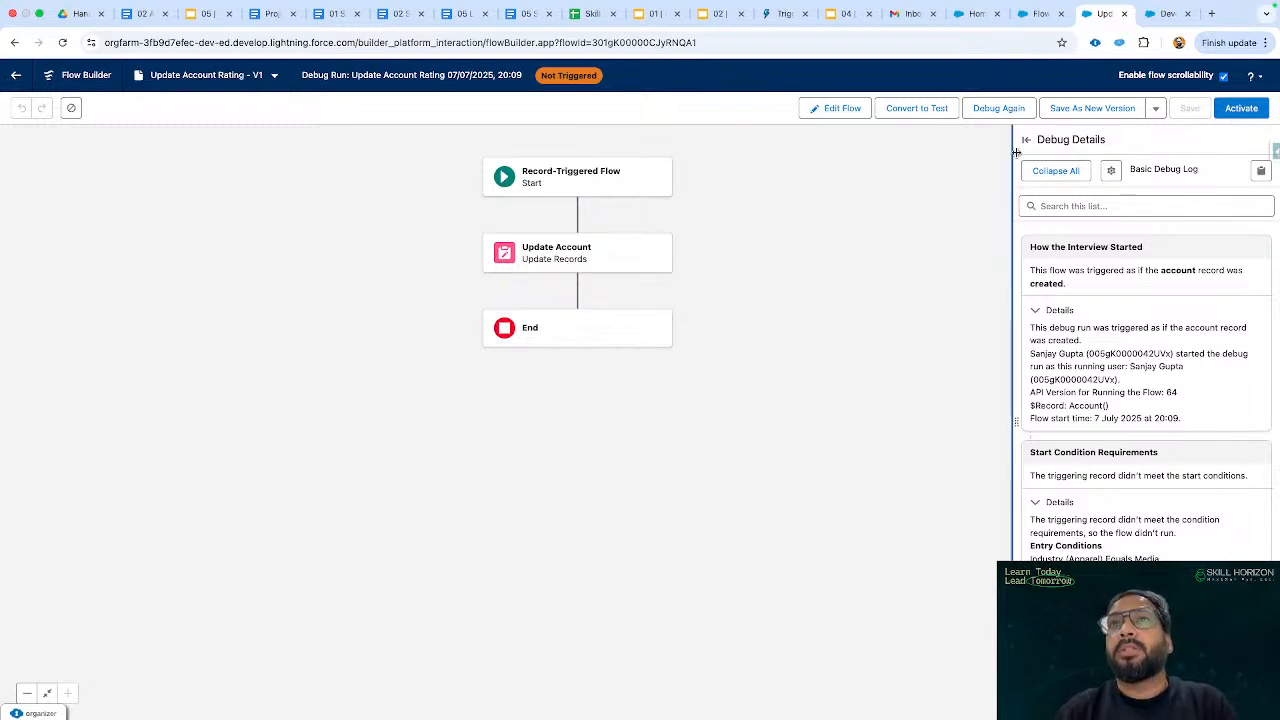
pyautogui.click(1238, 111)
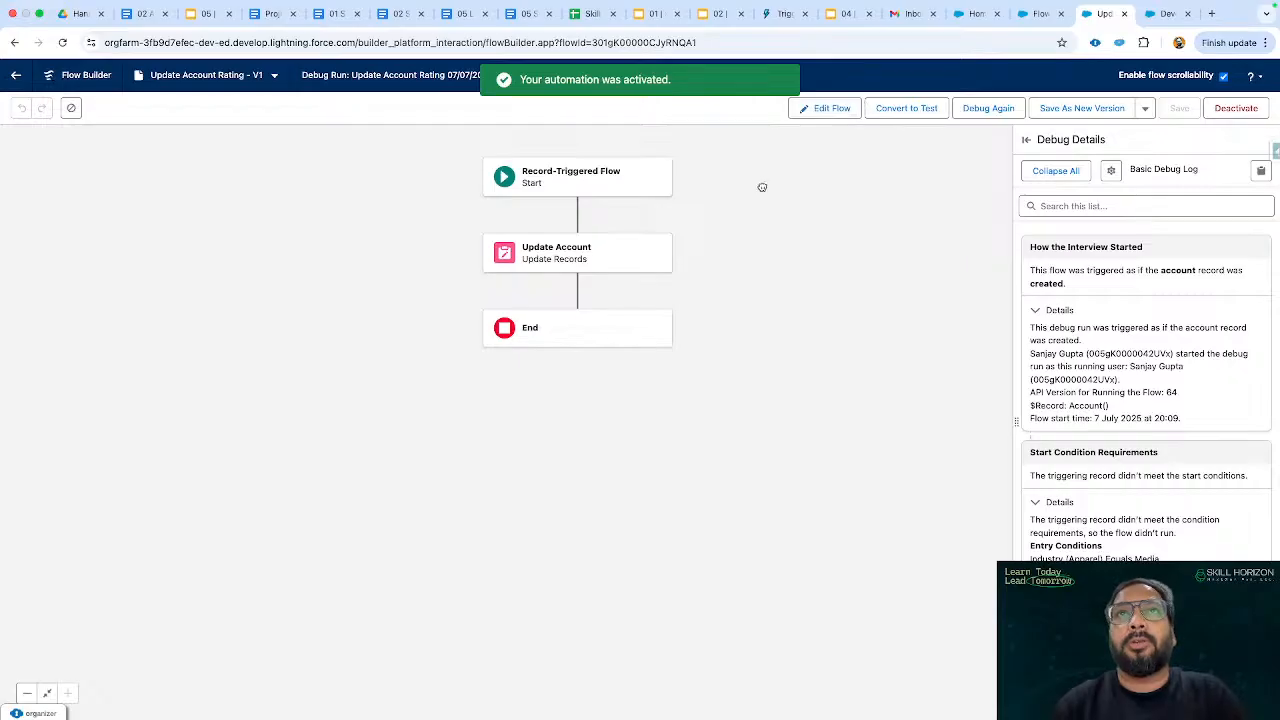
# Switch to the Sales app's Accounts, start a new account and name it "Acc Fast Field Update Test".
pyautogui.click(966, 13)
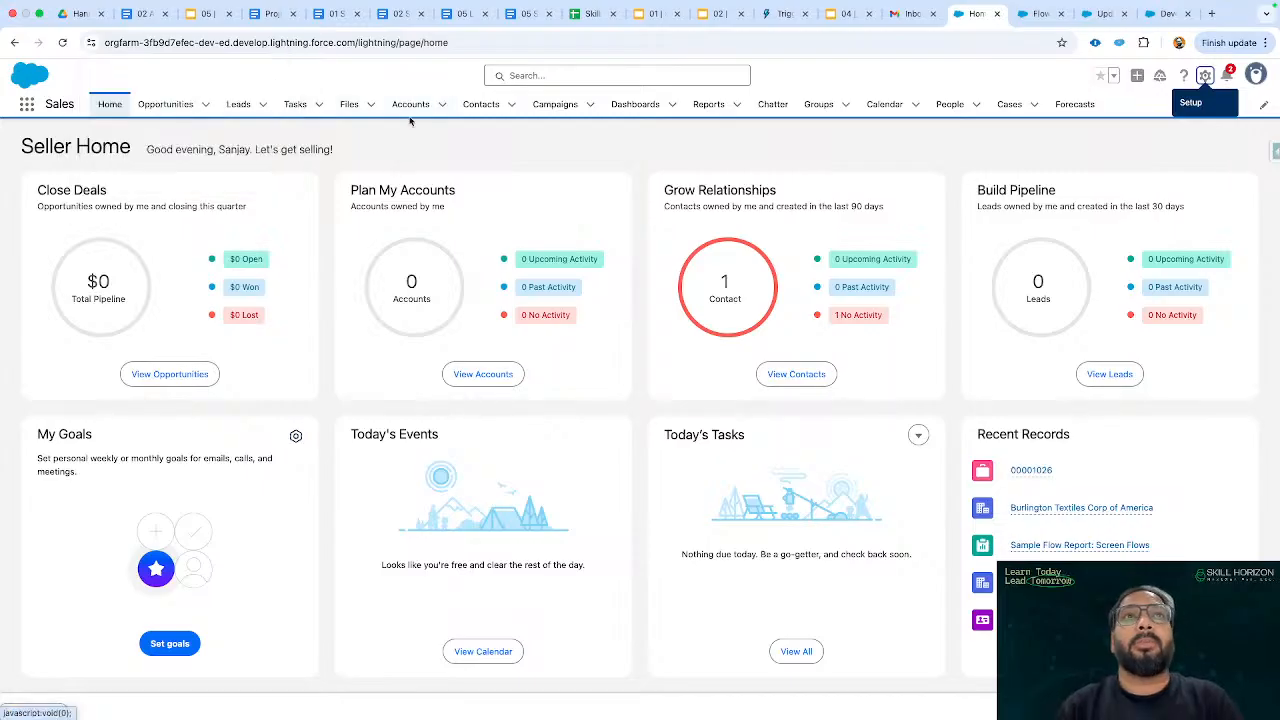
pyautogui.click(410, 116)
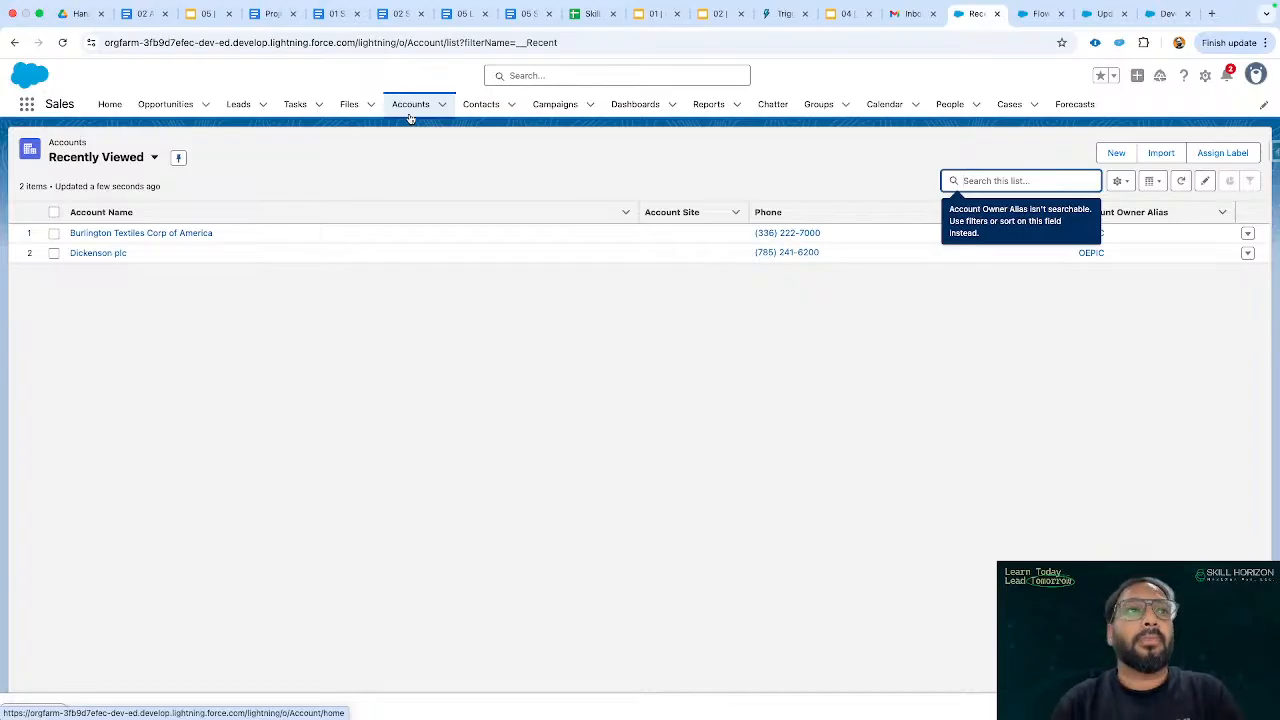
pyautogui.click(1116, 153)
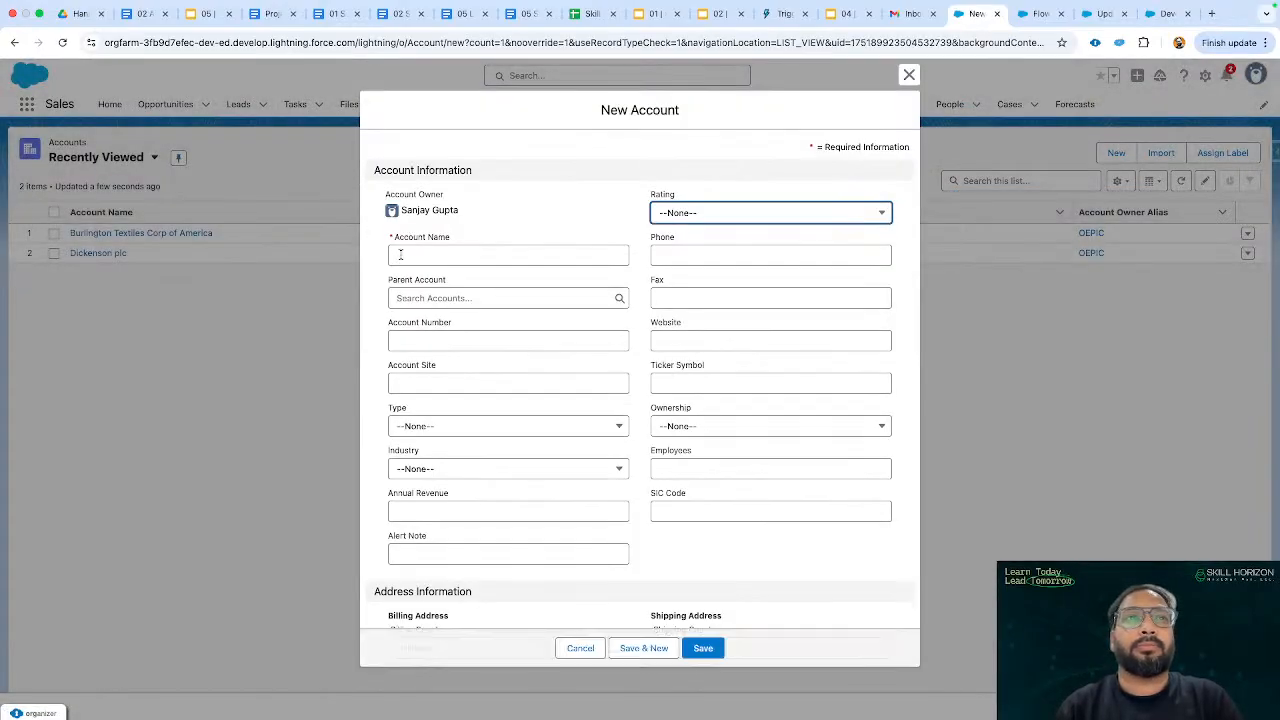
pyautogui.click(400, 255)
pyautogui.write('Acc')
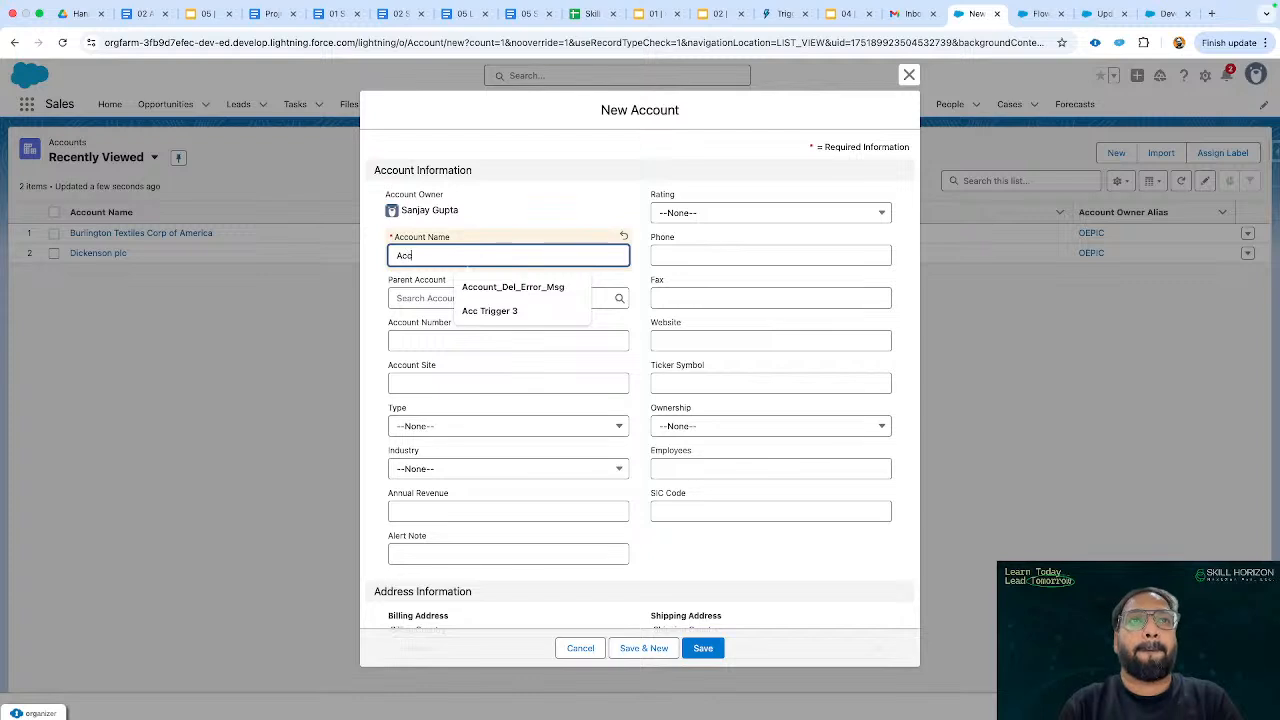
pyautogui.write(' Fast Field')
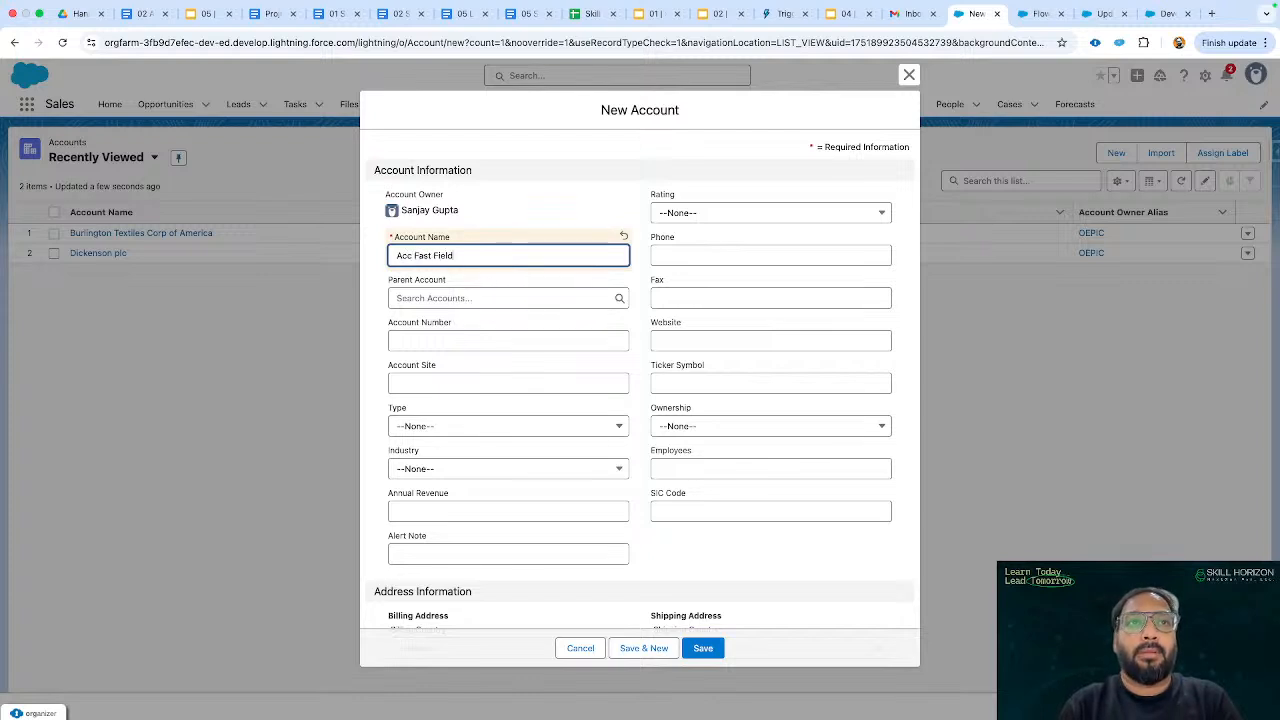
pyautogui.write(' Update Test')
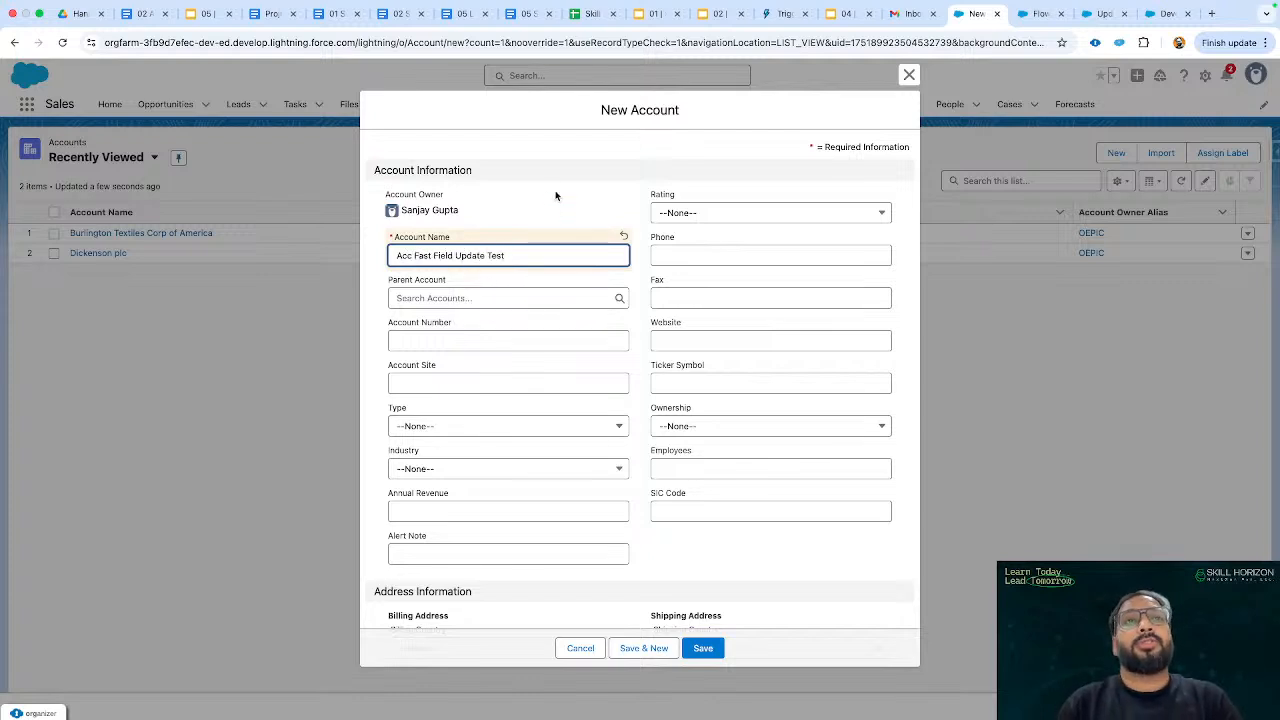
pyautogui.click(552, 209)
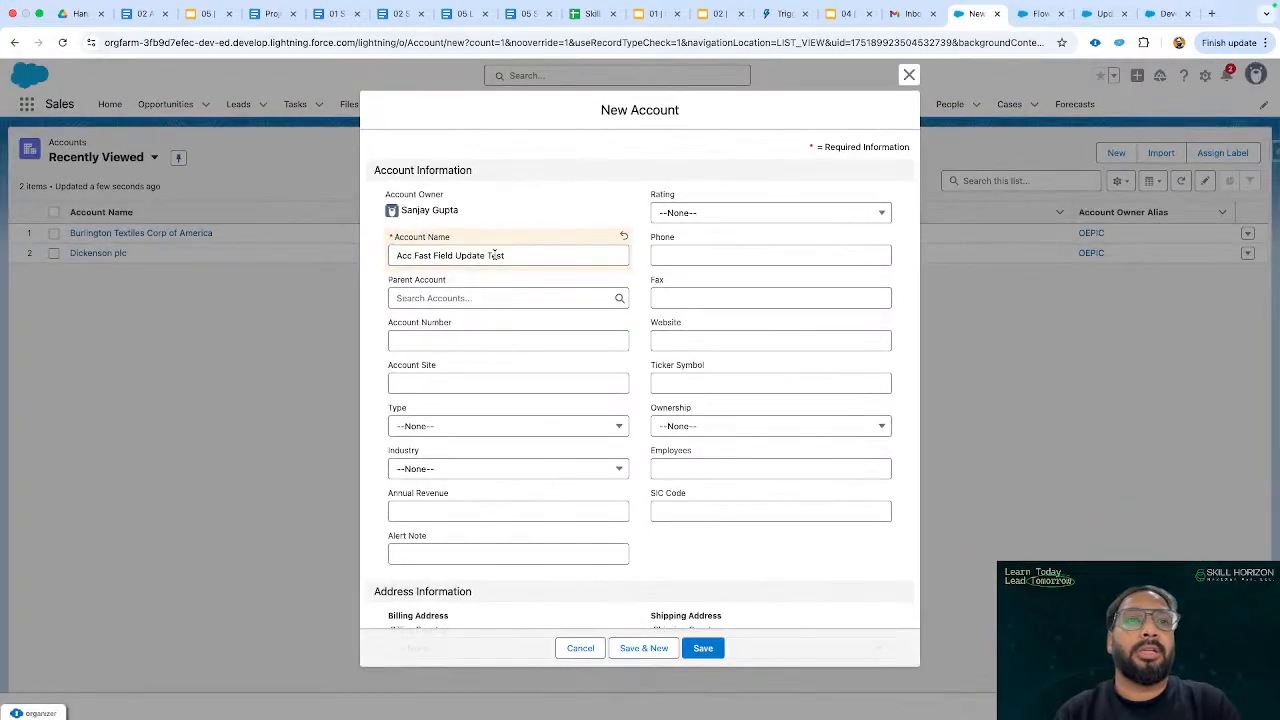
# Set the new account's Industry to Media.
pyautogui.click(367, 641)
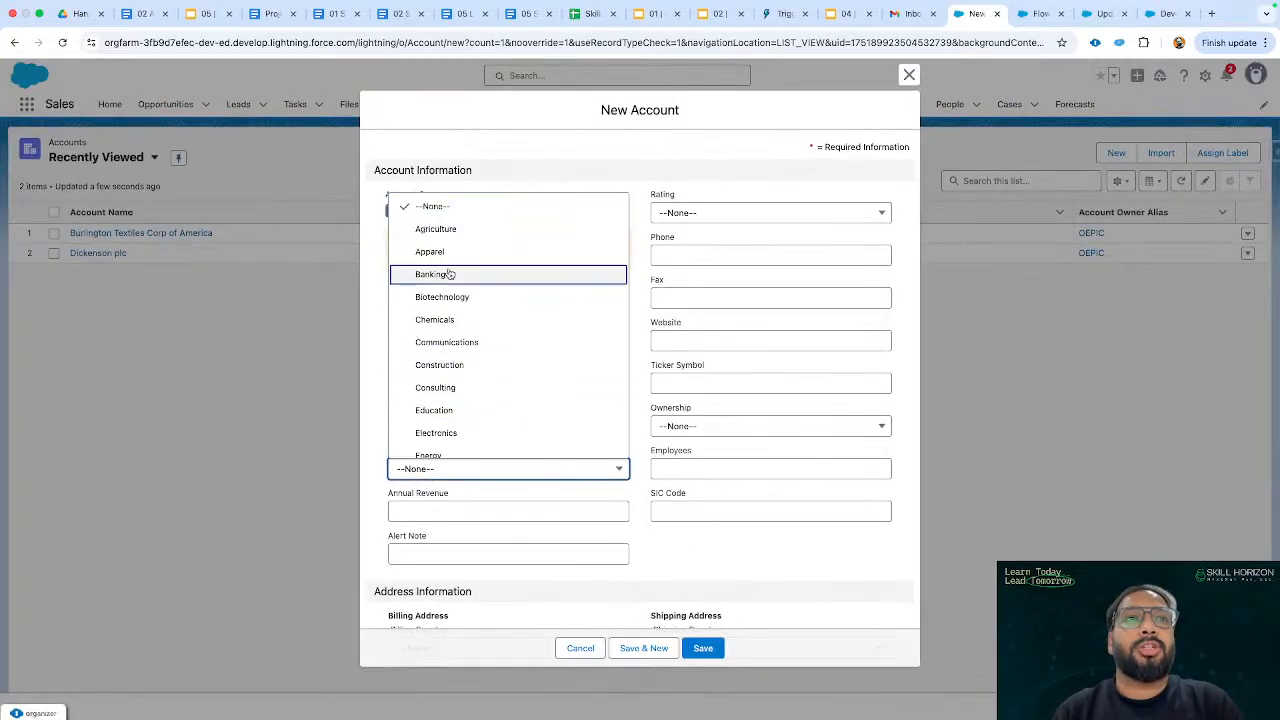
pyautogui.scroll(-1, 453, 345)
pyautogui.scroll(-3, 453, 347)
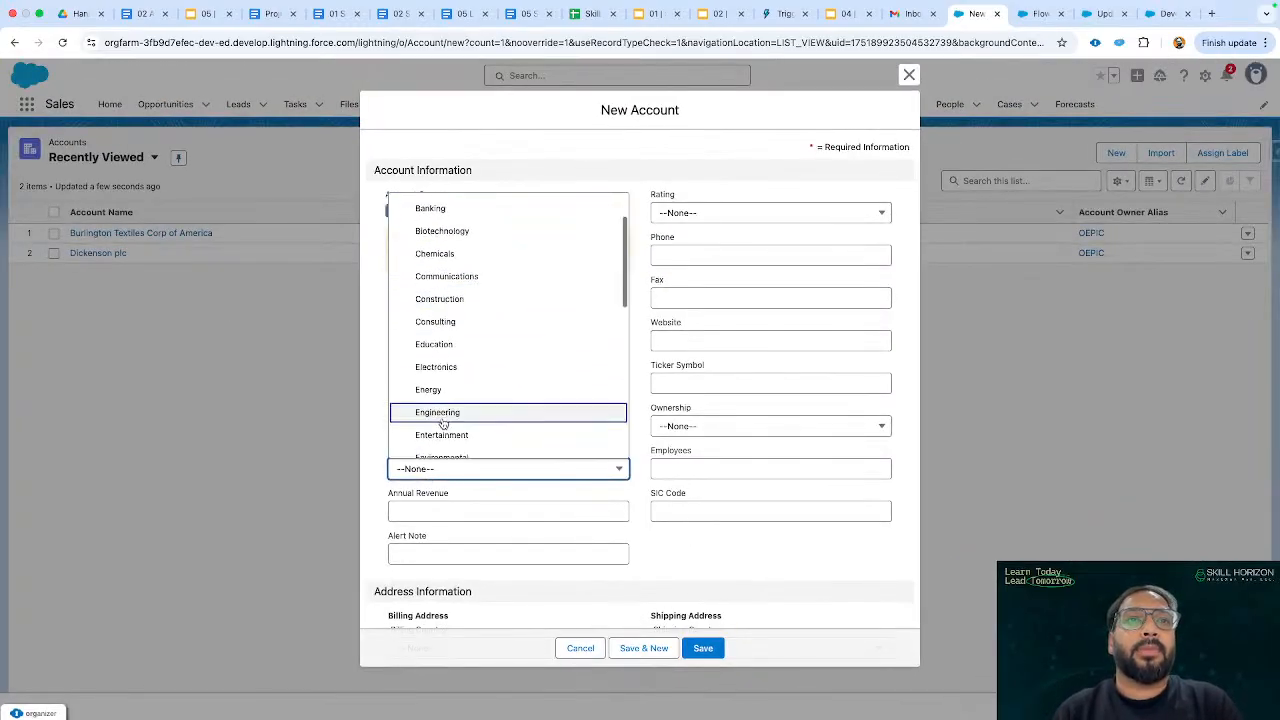
pyautogui.scroll(-3, 450, 383)
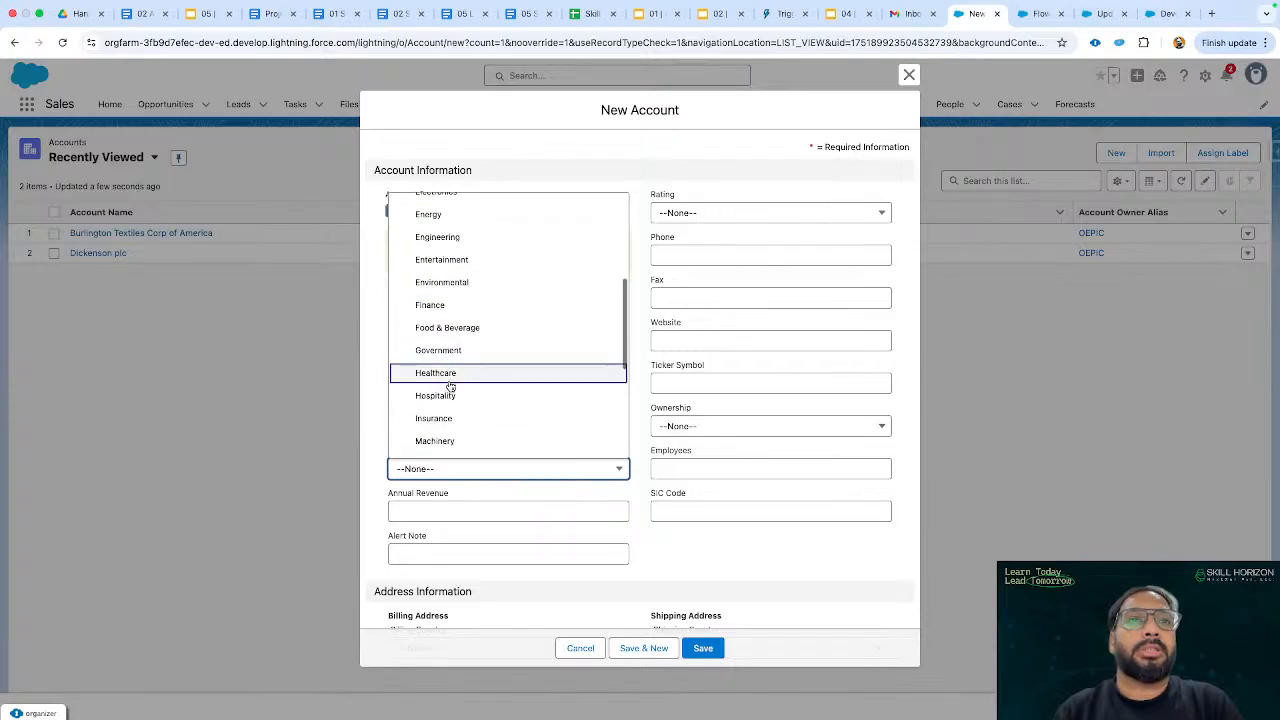
pyautogui.click(450, 430)
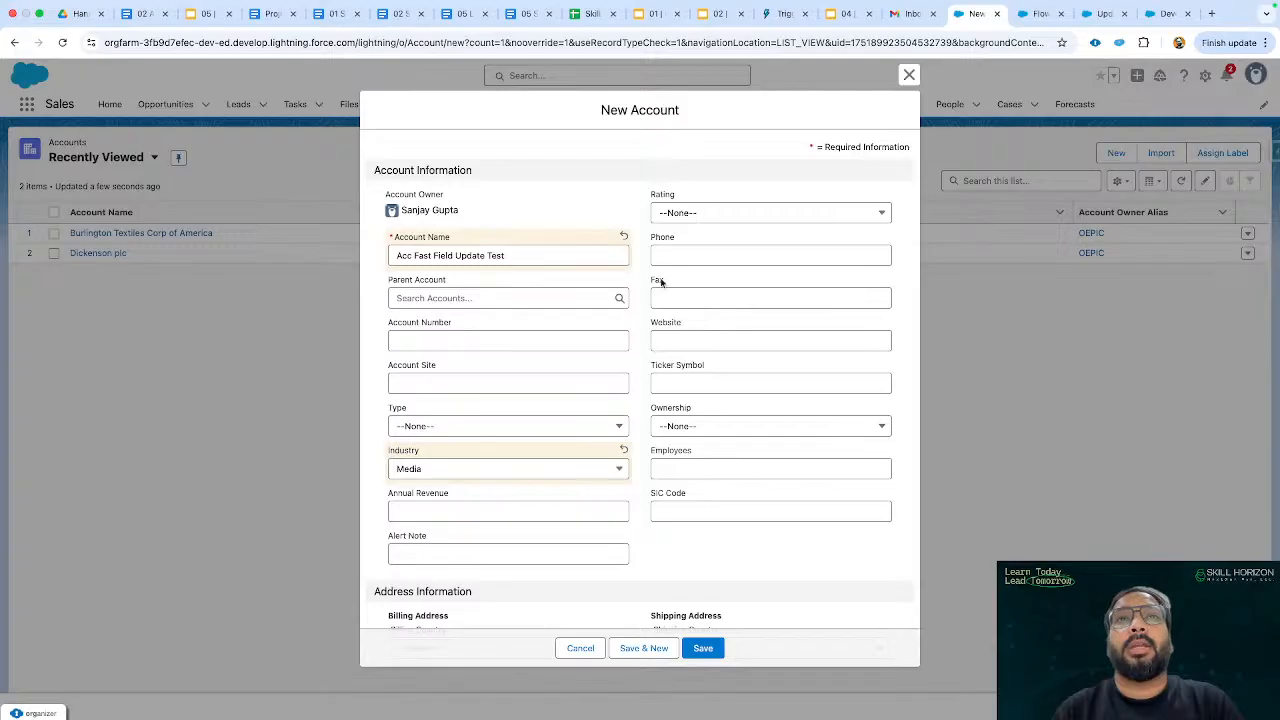
# Check the Rating options, leave Rating at --None--, and save the new account.
pyautogui.click(678, 214)
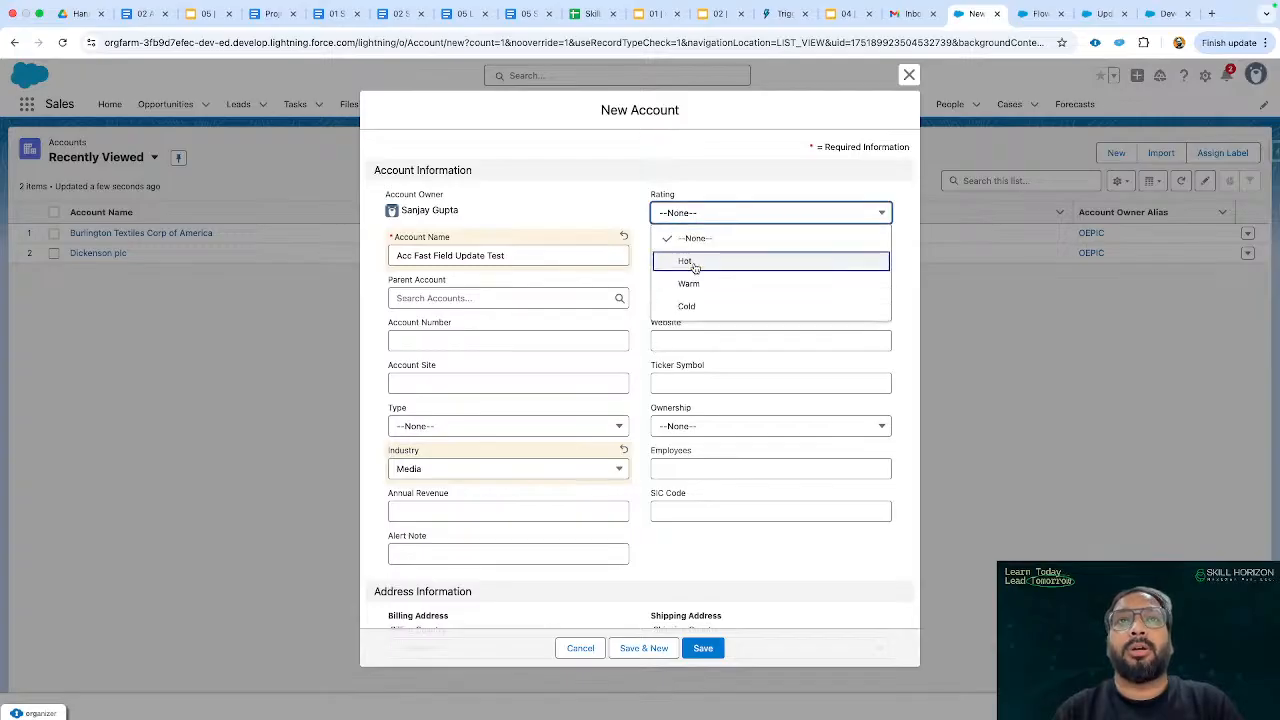
pyautogui.click(618, 213)
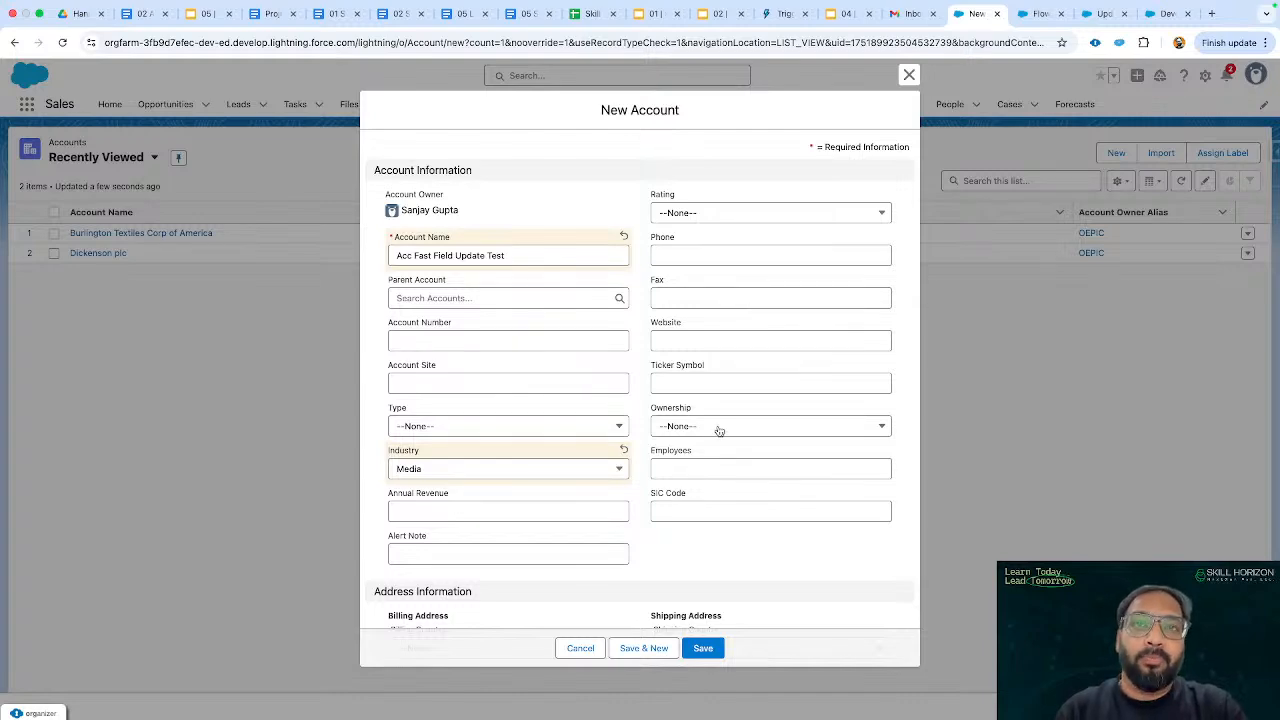
pyautogui.scroll(5, 716, 188)
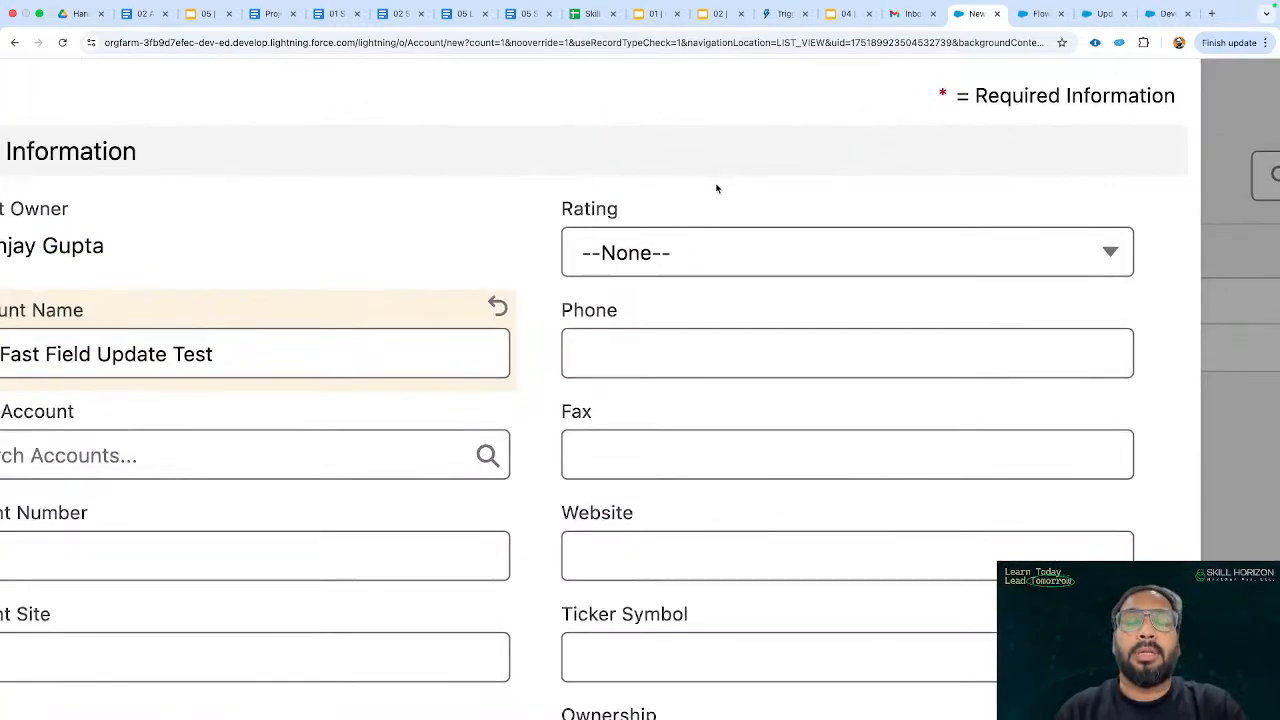
pyautogui.scroll(-5, 716, 188)
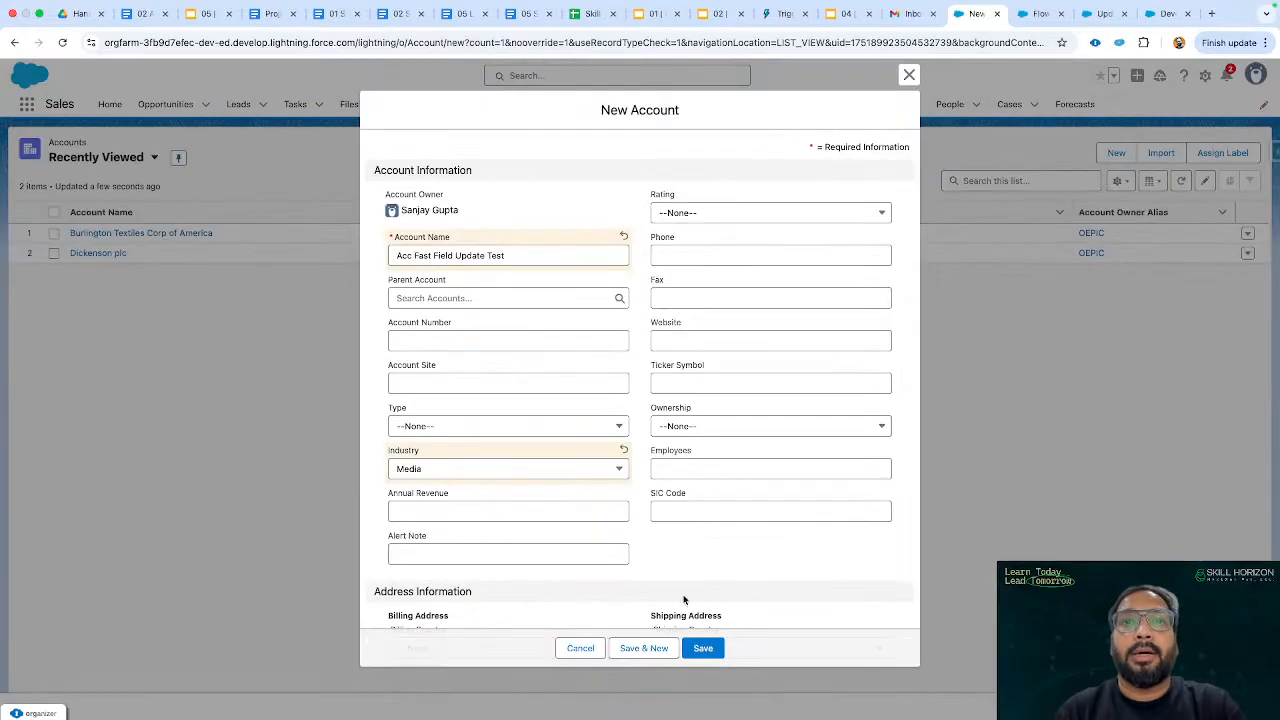
pyautogui.click(705, 648)
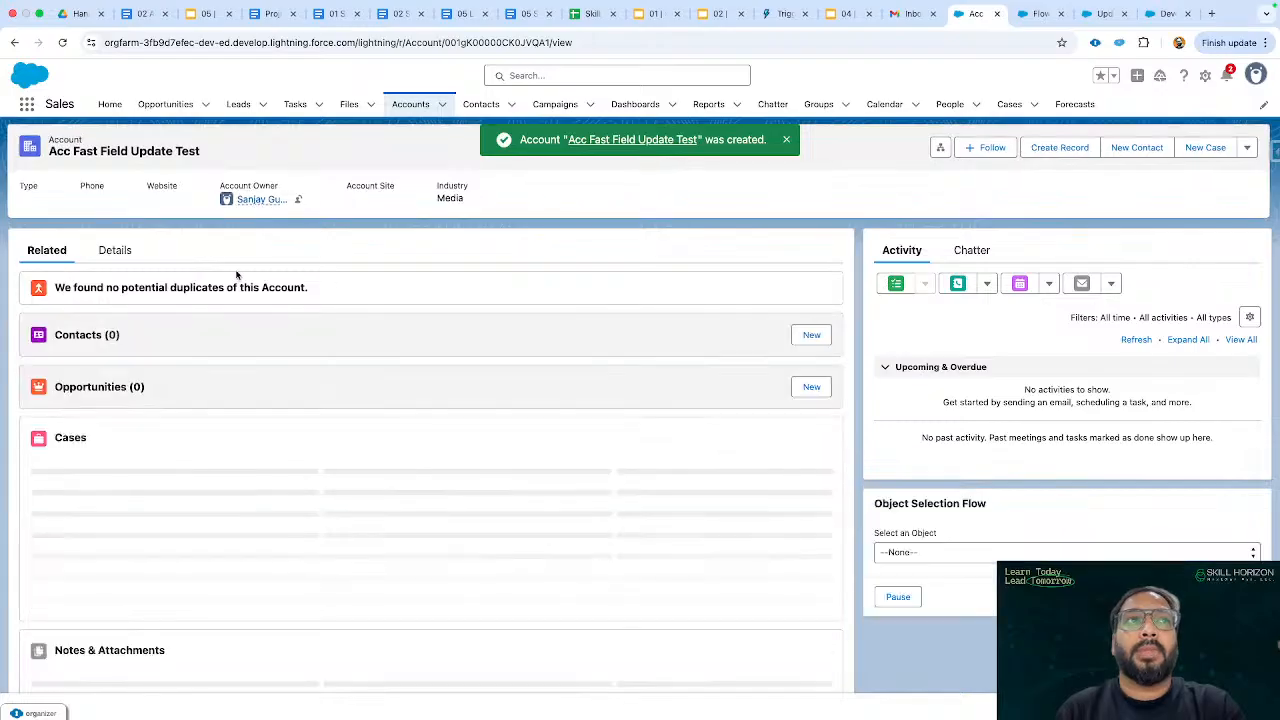
# Open the saved account's details and check its Rating field.
pyautogui.click(113, 250)
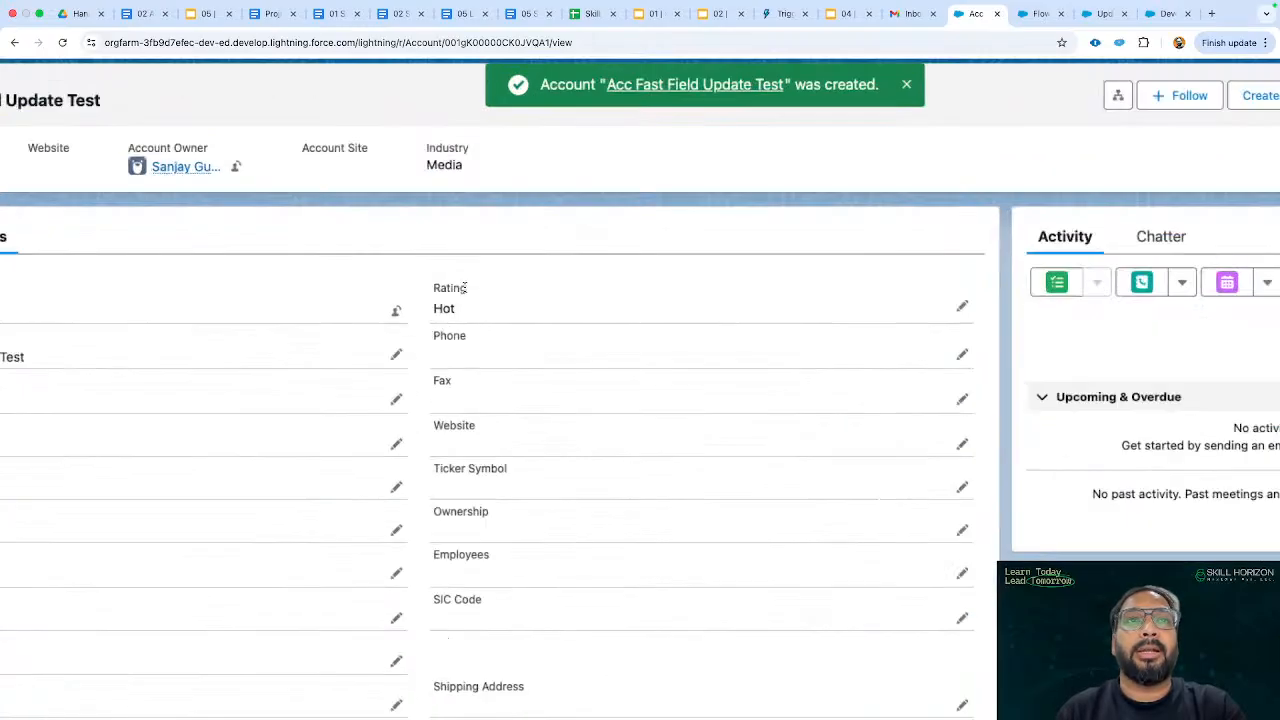
pyautogui.scroll(5, 465, 289)
pyautogui.scroll(-5, 465, 289)
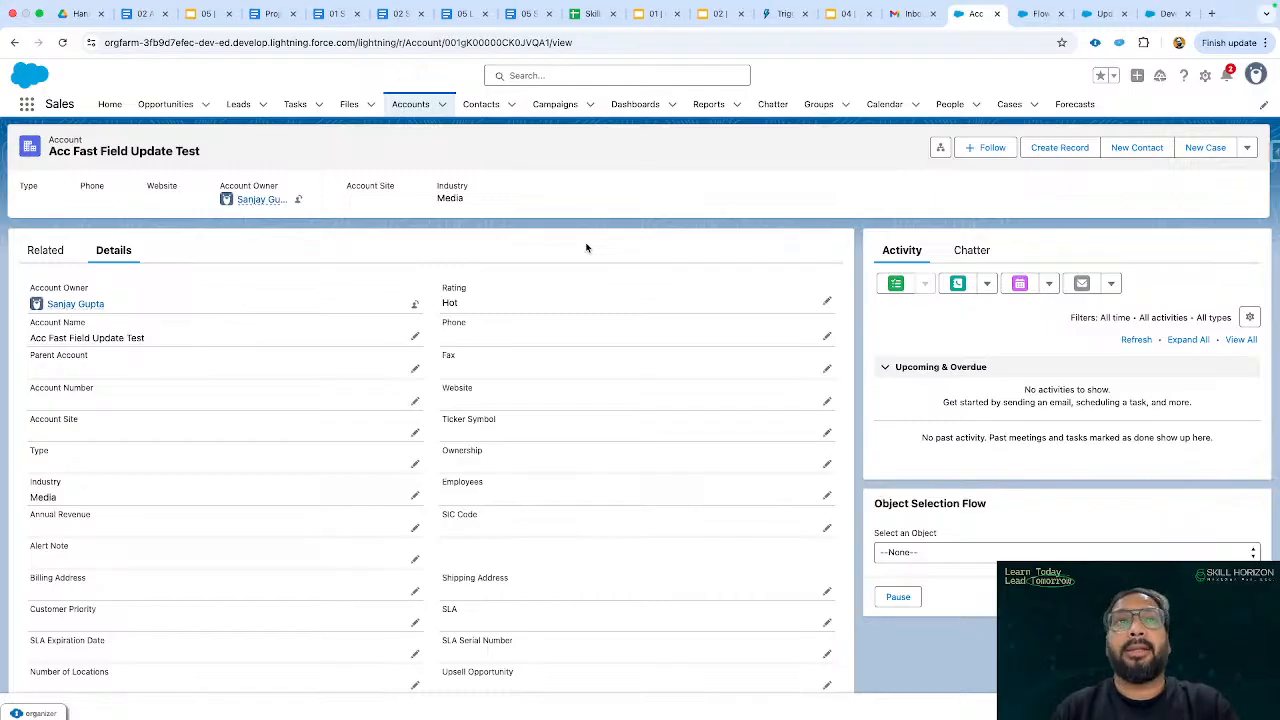
# Switch back to the Update Account Rating flow, leave the debug view, and review the start element's trigger, entry conditions and optimization.
pyautogui.click(1097, 14)
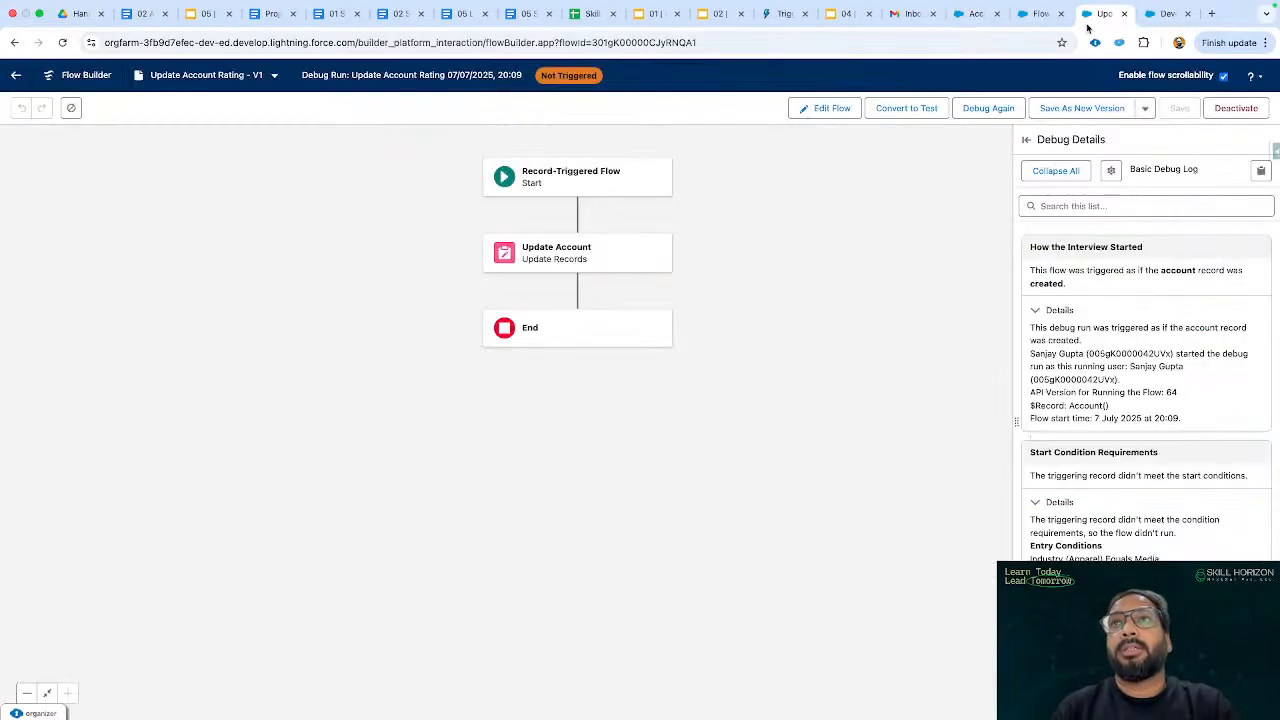
pyautogui.click(828, 109)
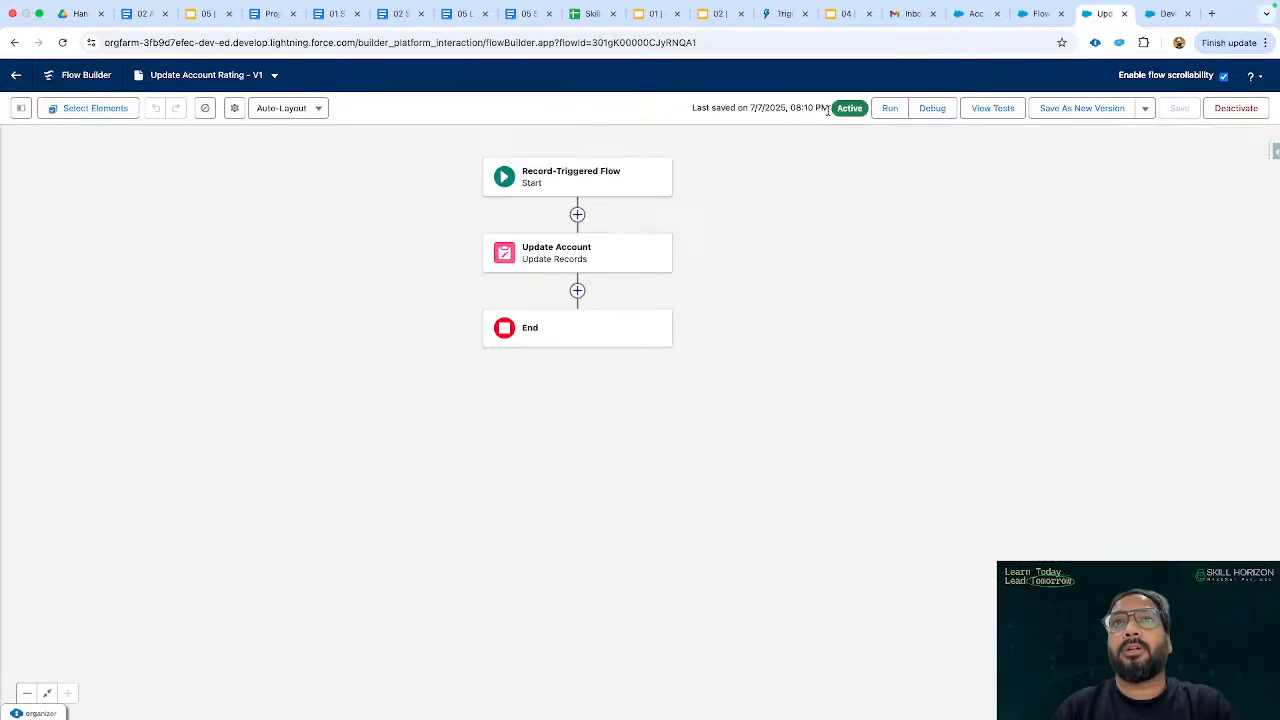
pyautogui.click(575, 177)
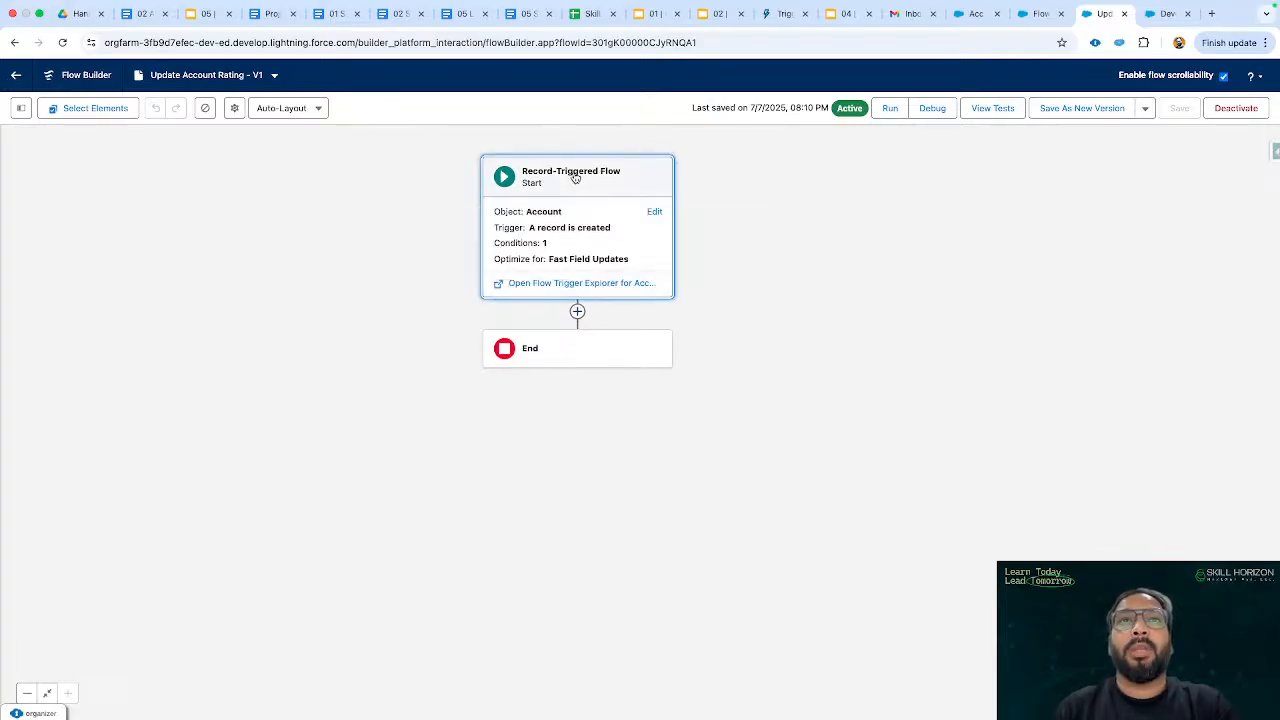
pyautogui.click(579, 181)
pyautogui.scroll(-1, 827, 382)
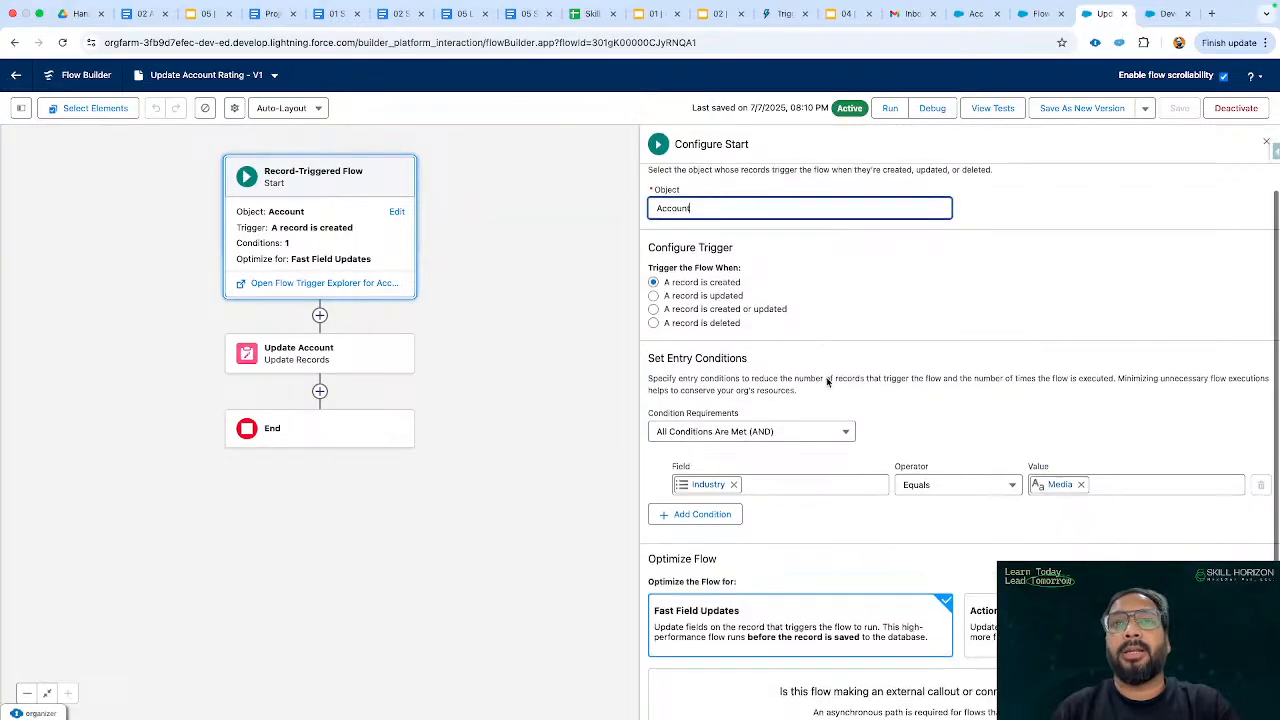
pyautogui.scroll(-1, 815, 400)
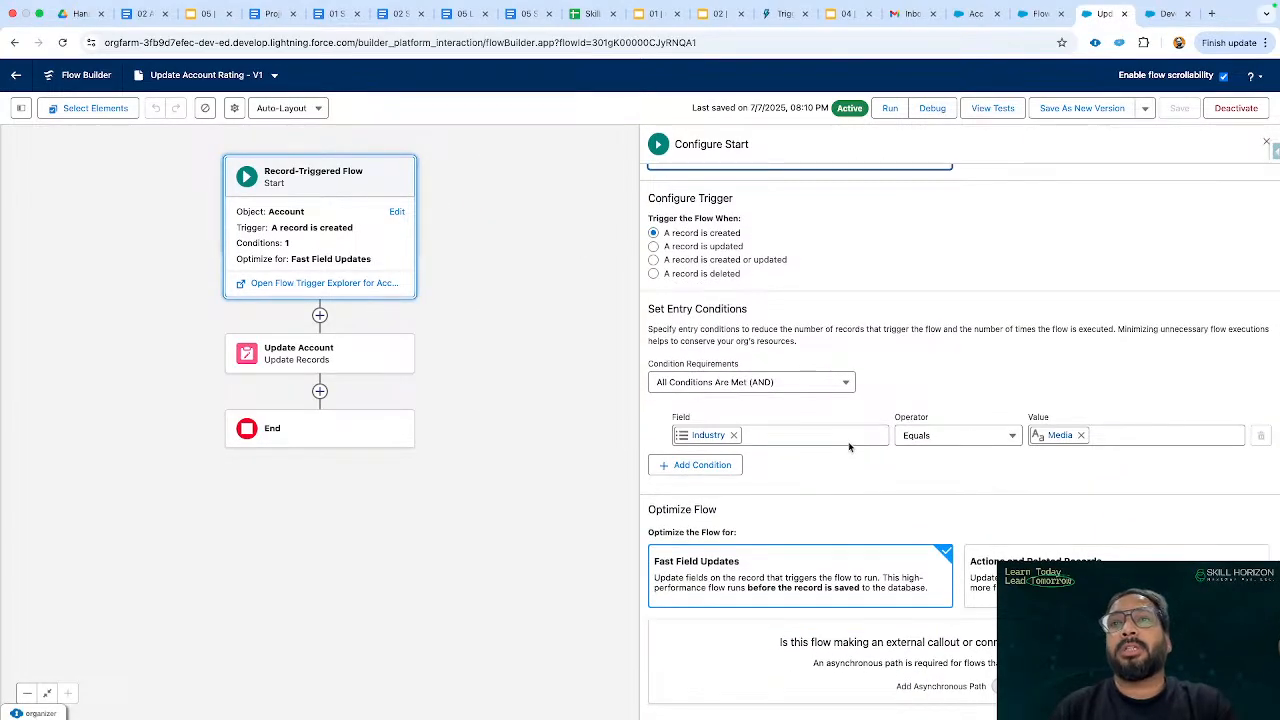
# Review which record and field value the Update Account element updates, and close its properties.
pyautogui.click(328, 356)
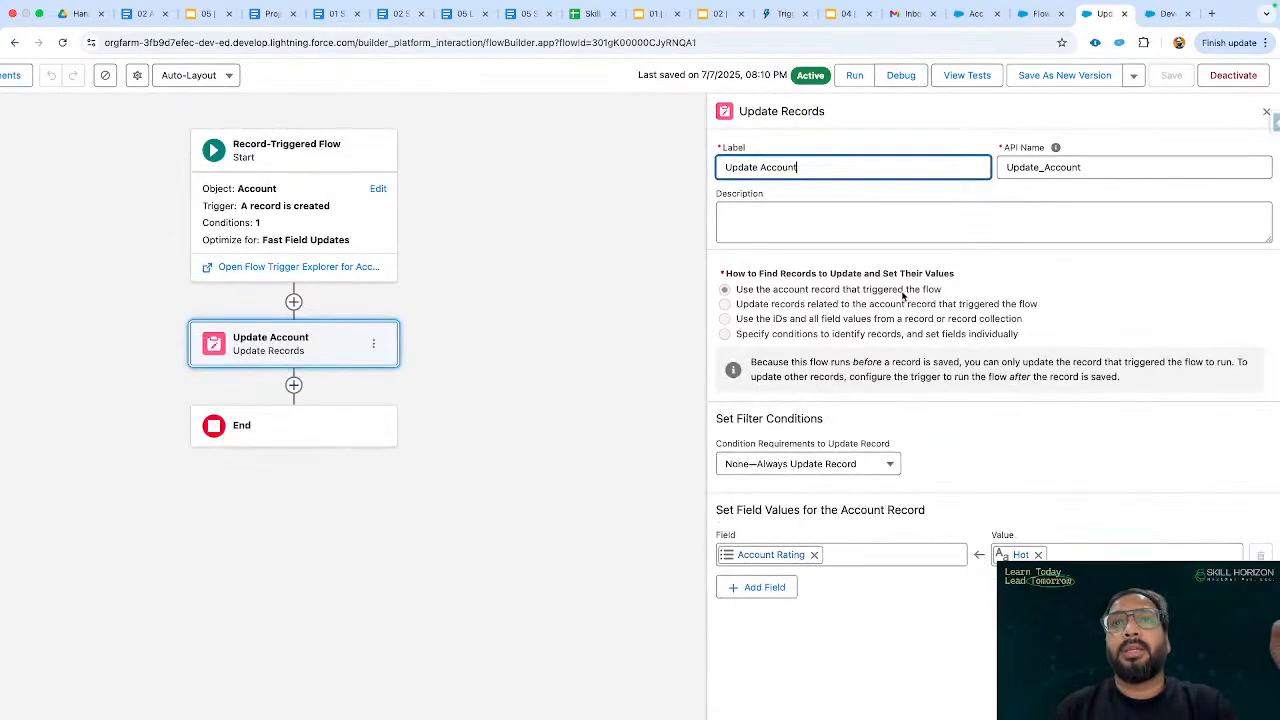
pyautogui.scroll(-1, 960, 370)
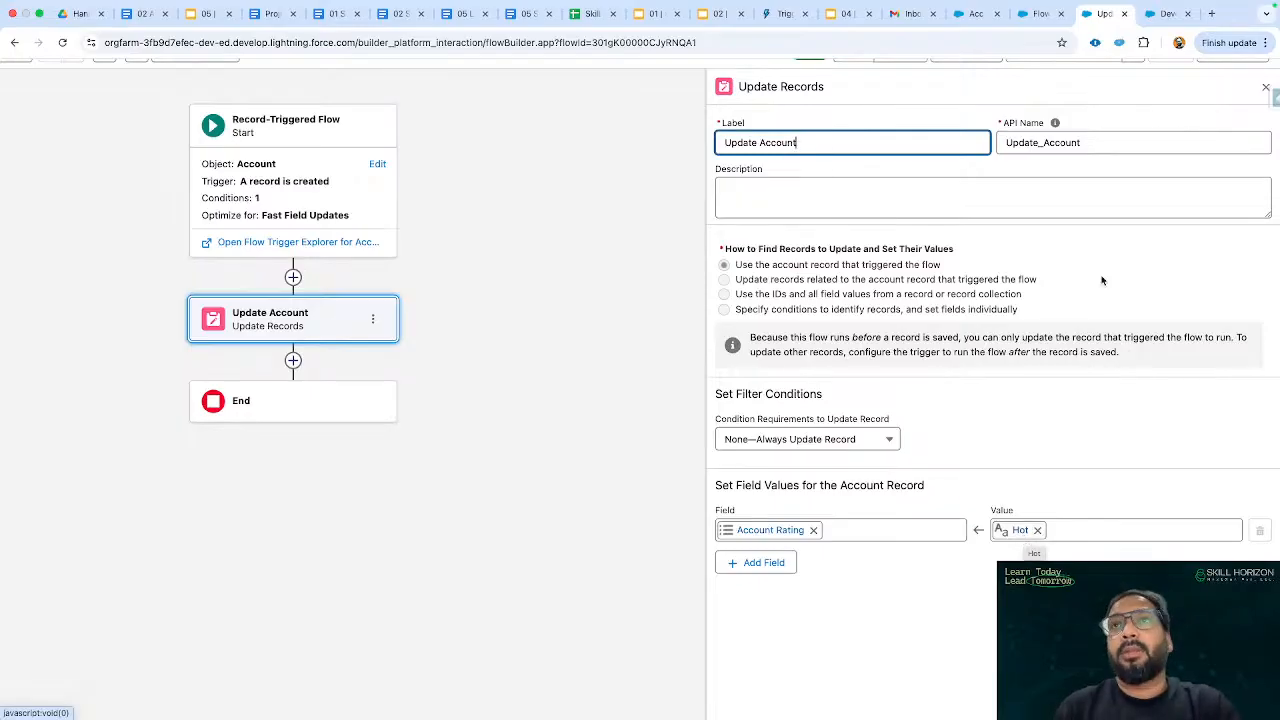
pyautogui.hotkey('ctrl', '-')
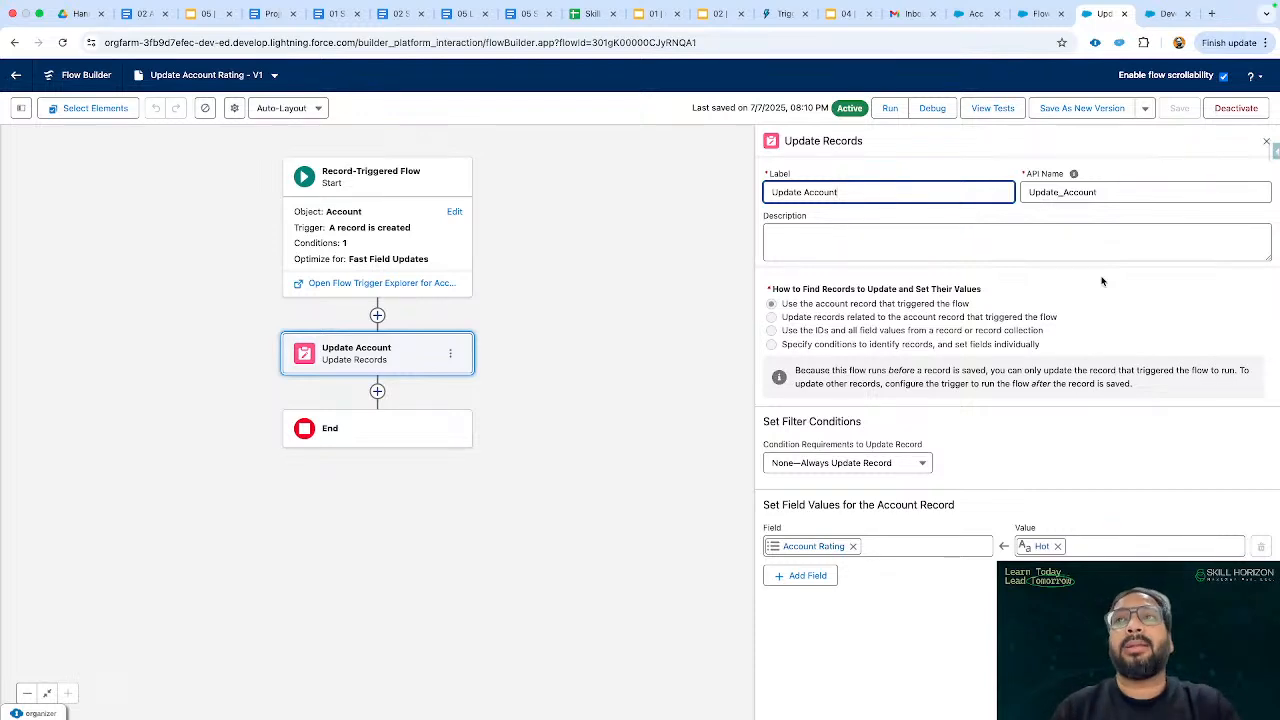
pyautogui.click(1267, 145)
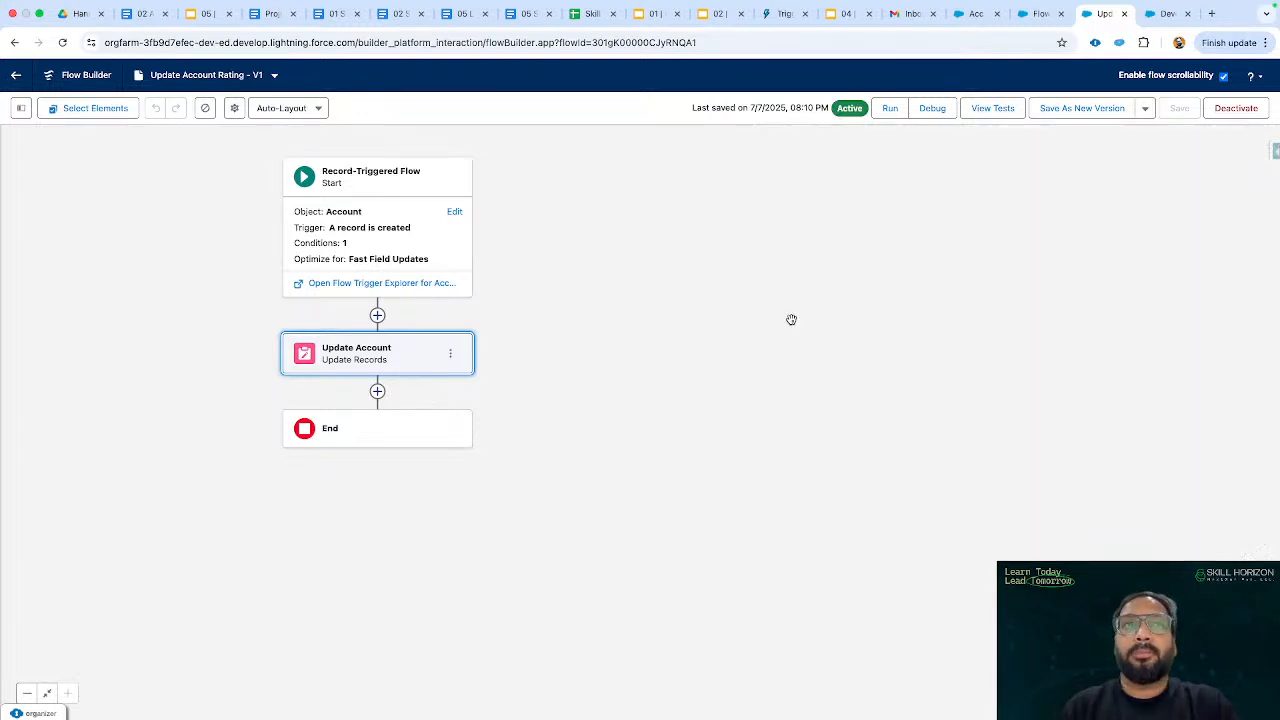
pyautogui.moveTo(791, 317); pyautogui.dragTo(943, 347)
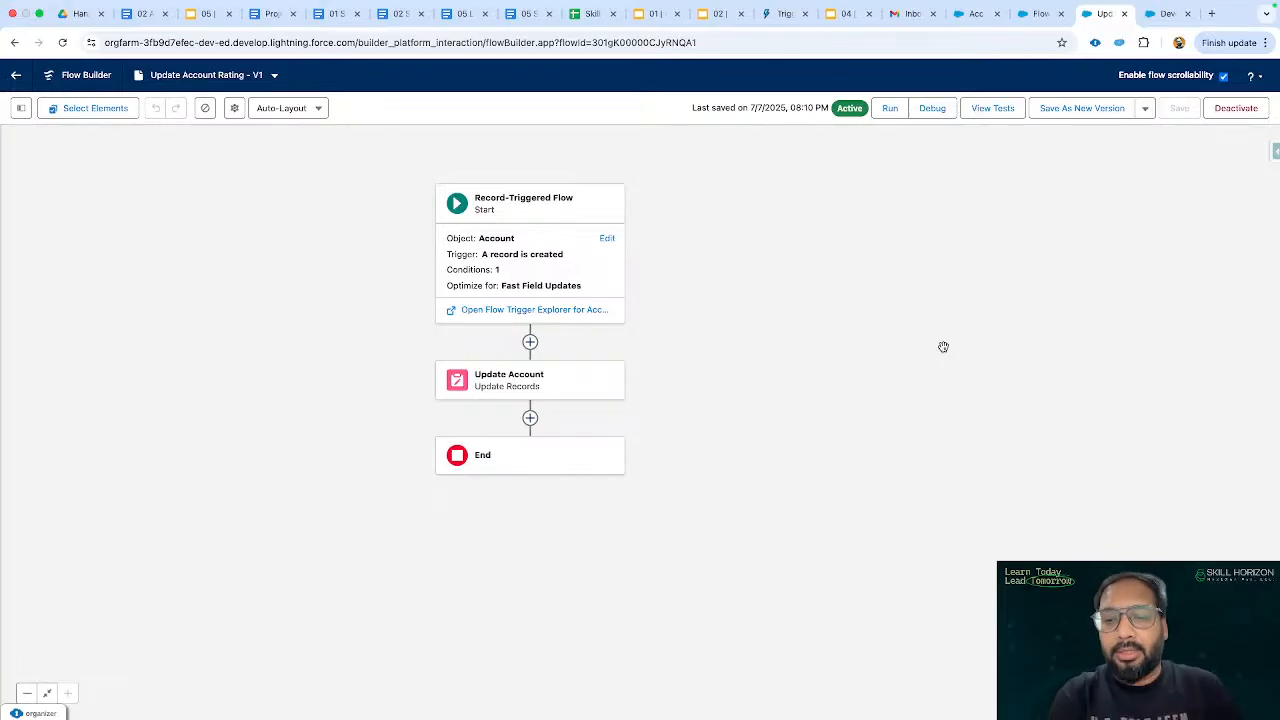
# Try adding an Update Related Records element before Update Account, check its record selection options, and delete it.
pyautogui.click(531, 380)
pyautogui.click(842, 320)
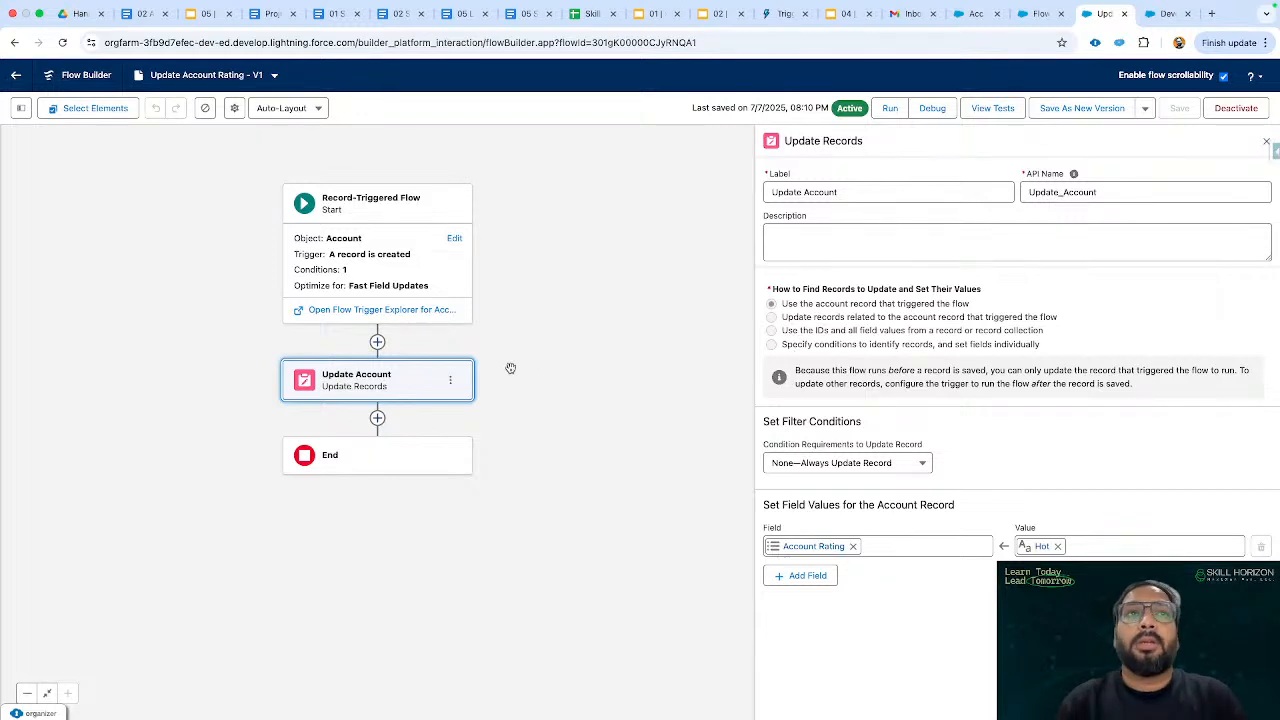
pyautogui.click(377, 342)
pyautogui.scroll(-3, 372, 437)
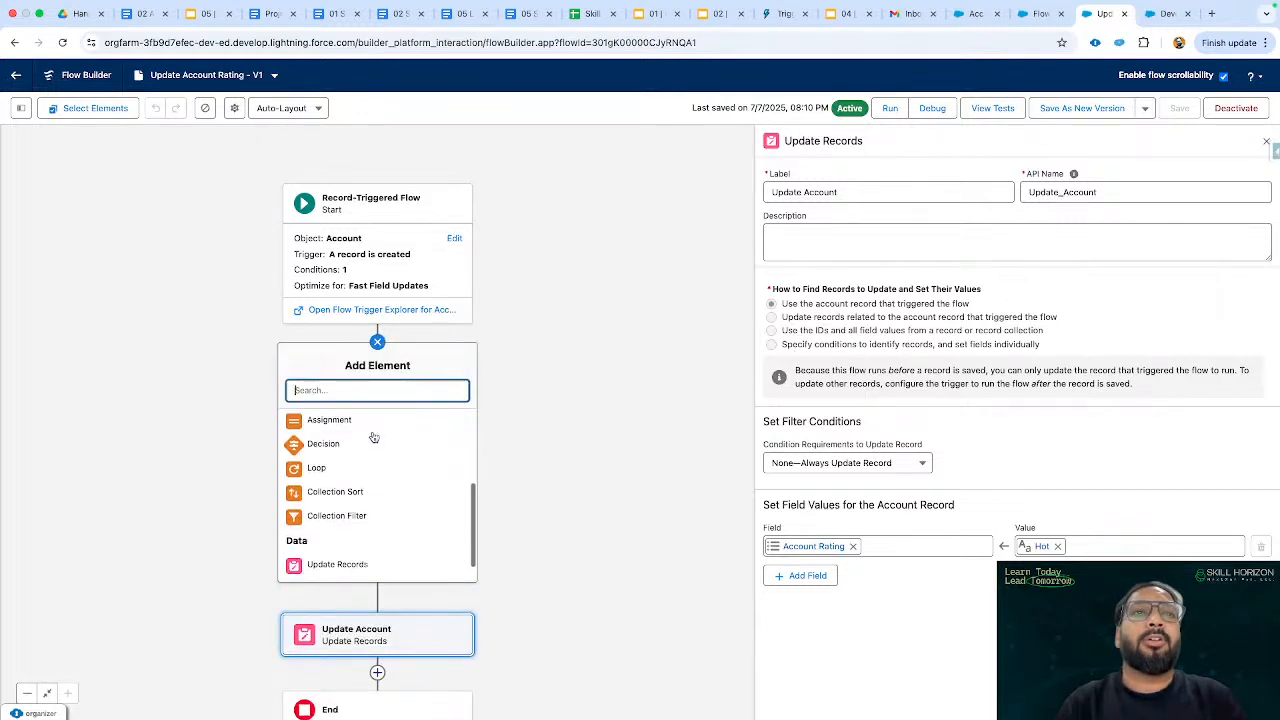
pyautogui.scroll(3, 372, 437)
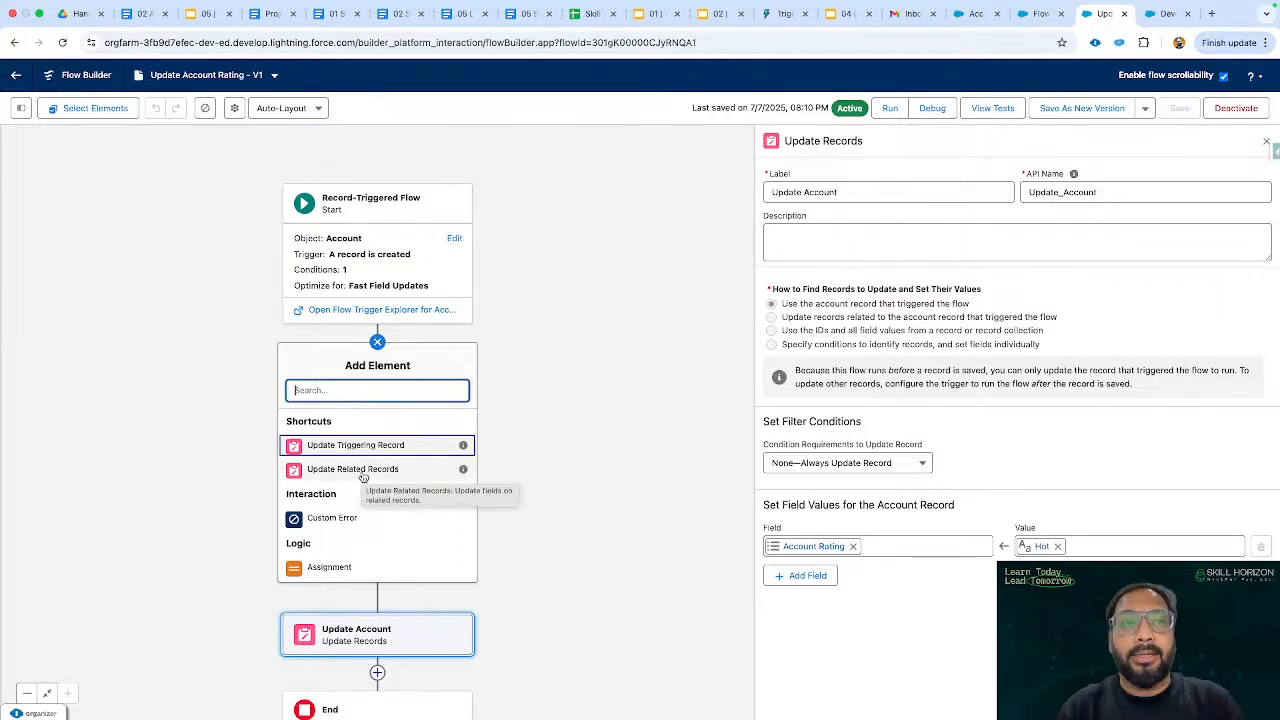
pyautogui.click(363, 477)
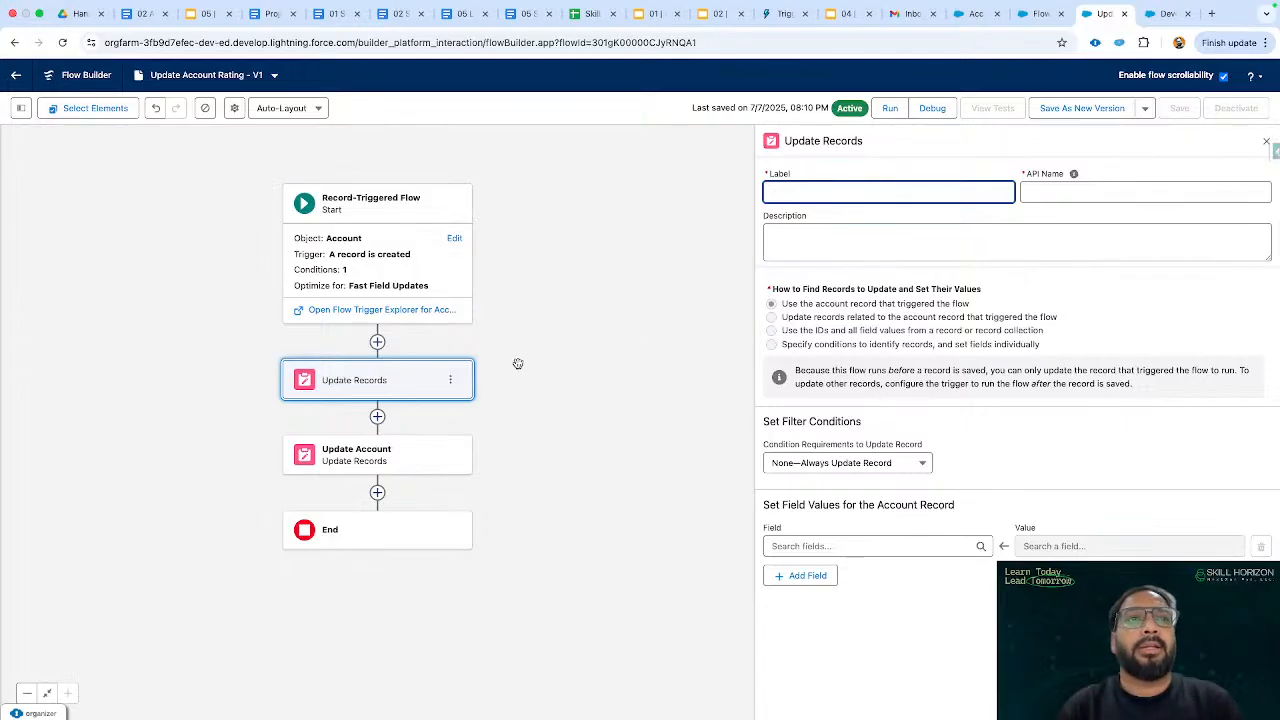
pyautogui.click(770, 304)
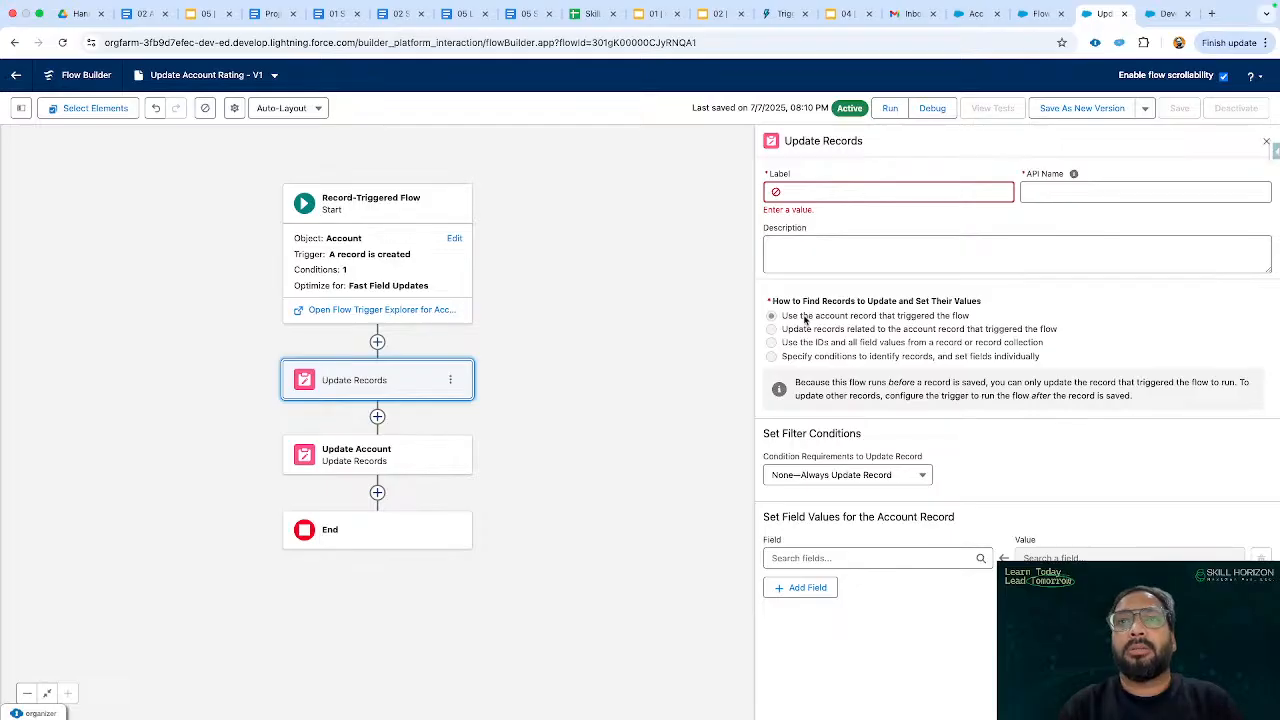
pyautogui.click(452, 383)
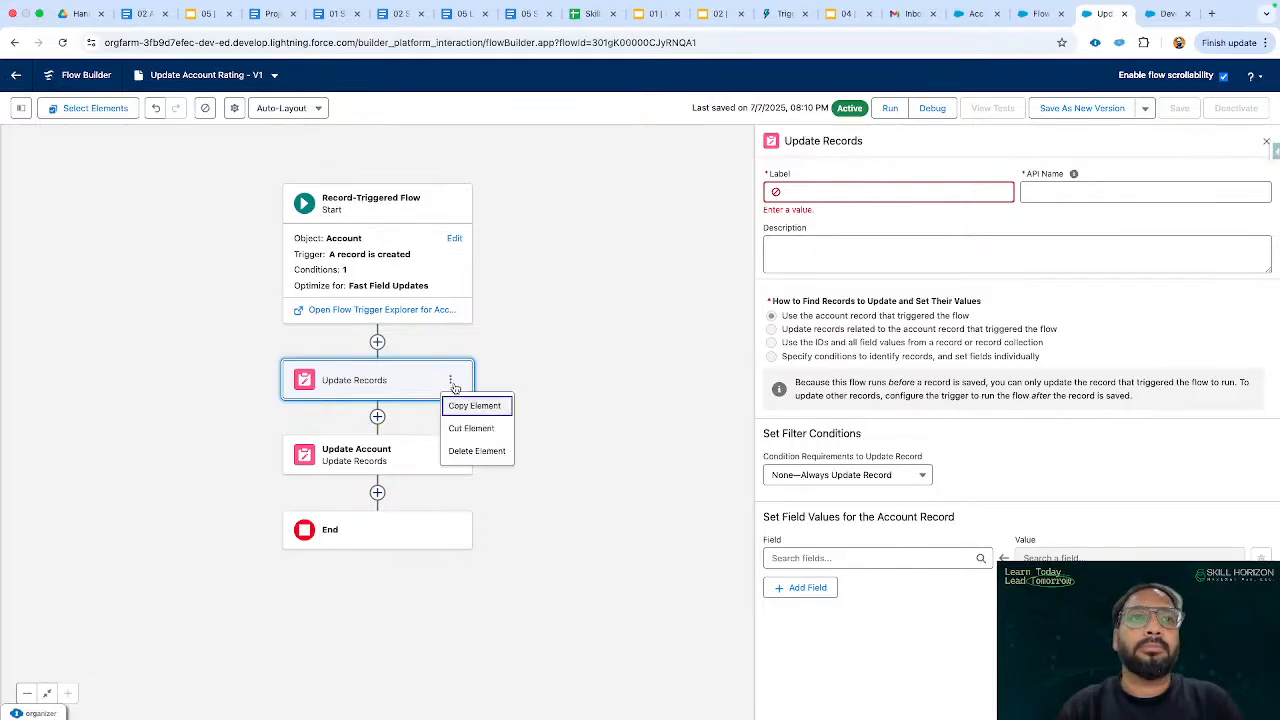
pyautogui.click(465, 451)
# Try adding a second Update Records element after Update Account, close its properties, and delete it.
pyautogui.click(377, 418)
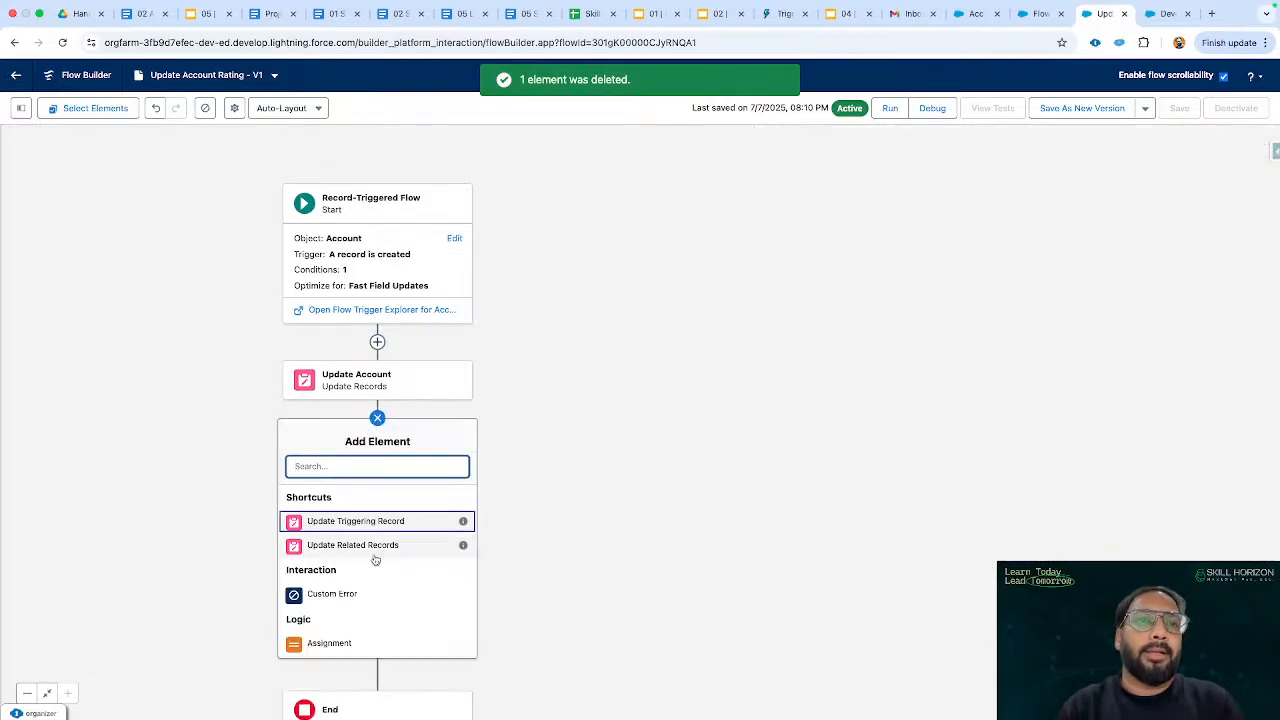
pyautogui.scroll(-3, 374, 557)
pyautogui.click(322, 618)
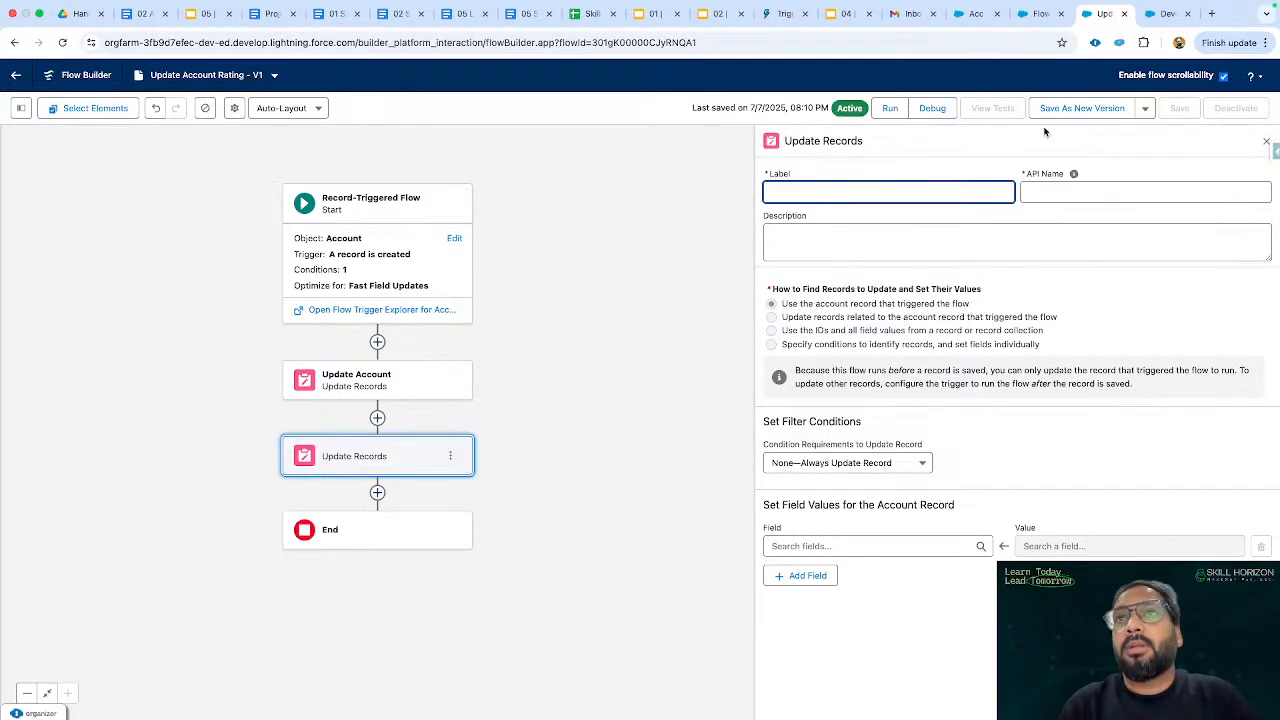
pyautogui.click(1266, 142)
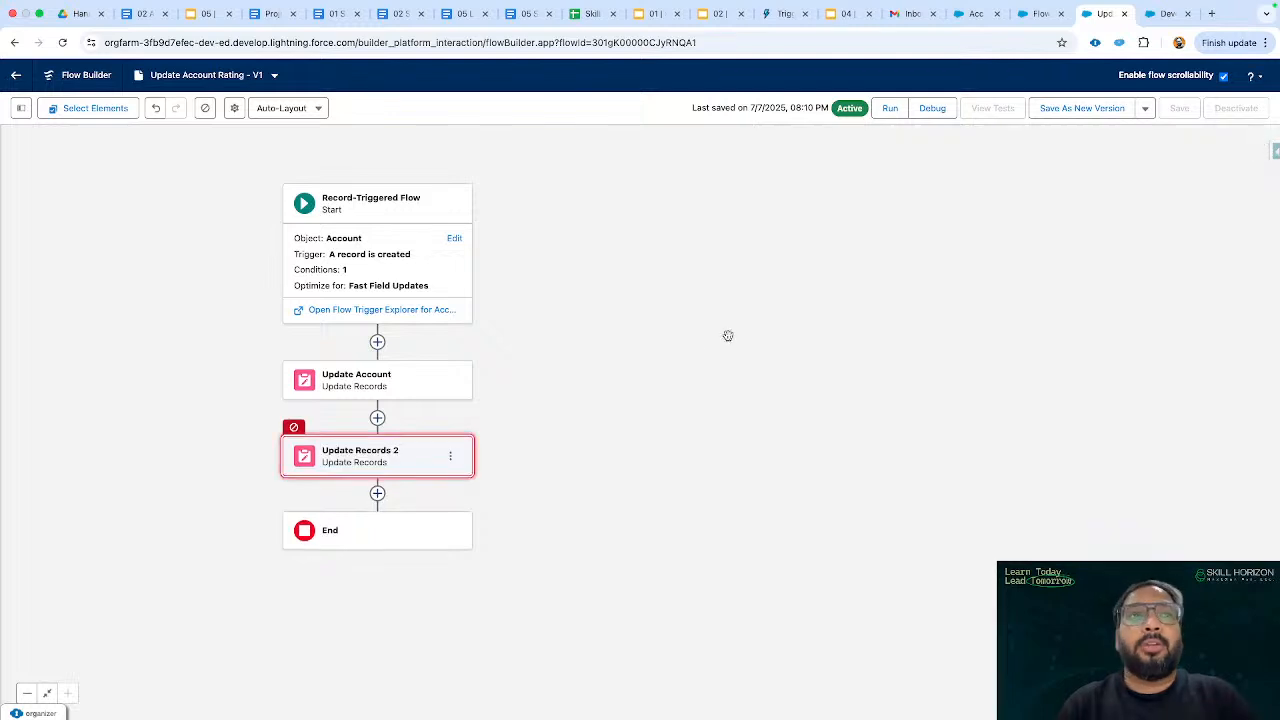
pyautogui.click(450, 456)
pyautogui.click(460, 527)
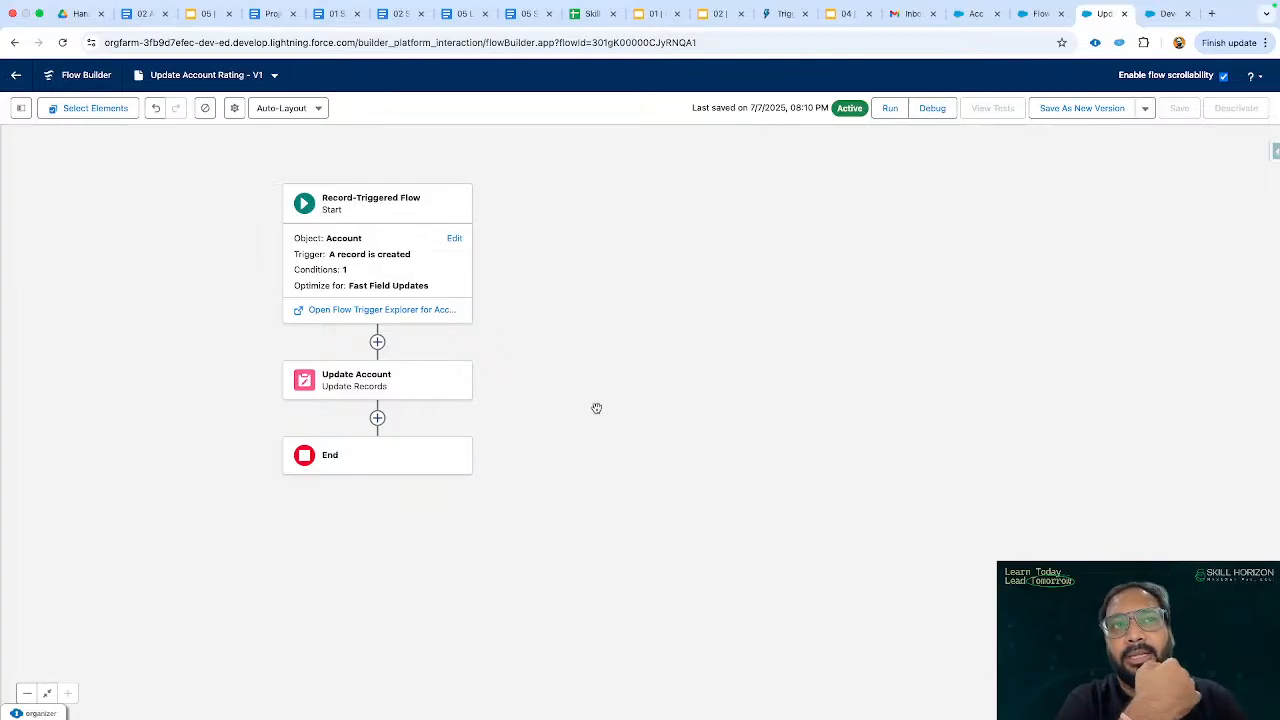
# Delete the Update Account element from the flow.
pyautogui.click(398, 374)
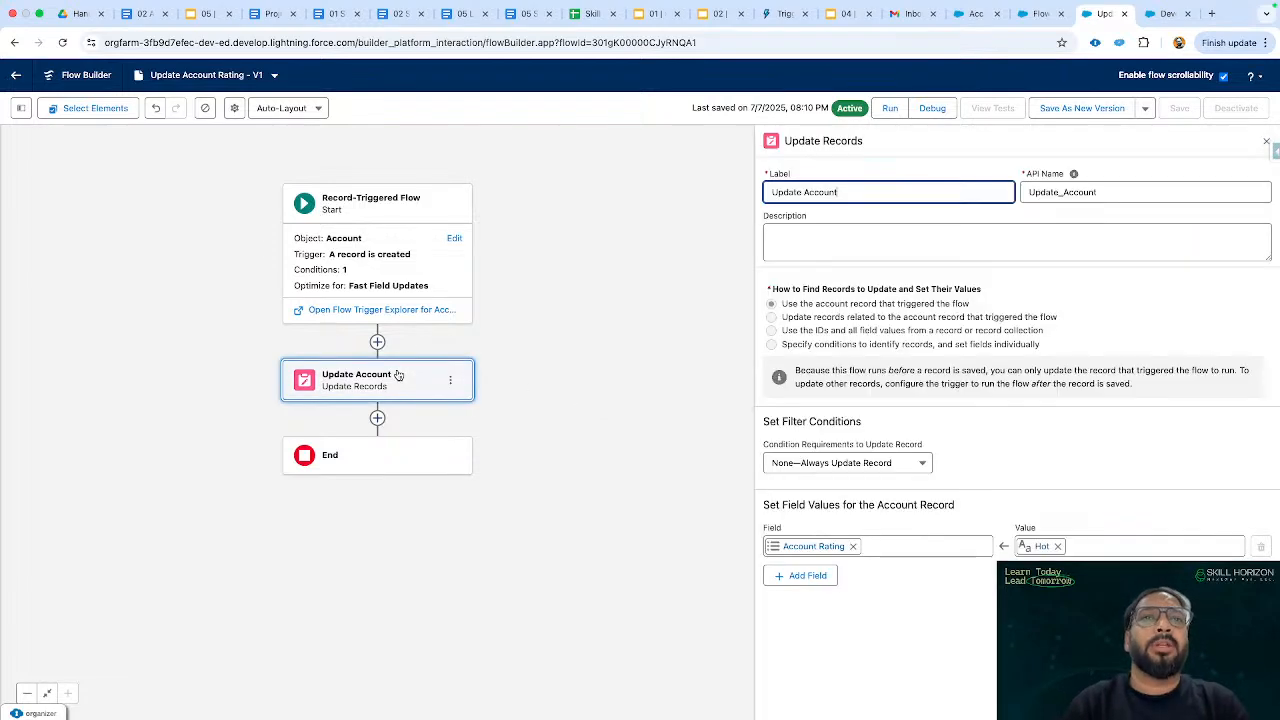
pyautogui.click(453, 382)
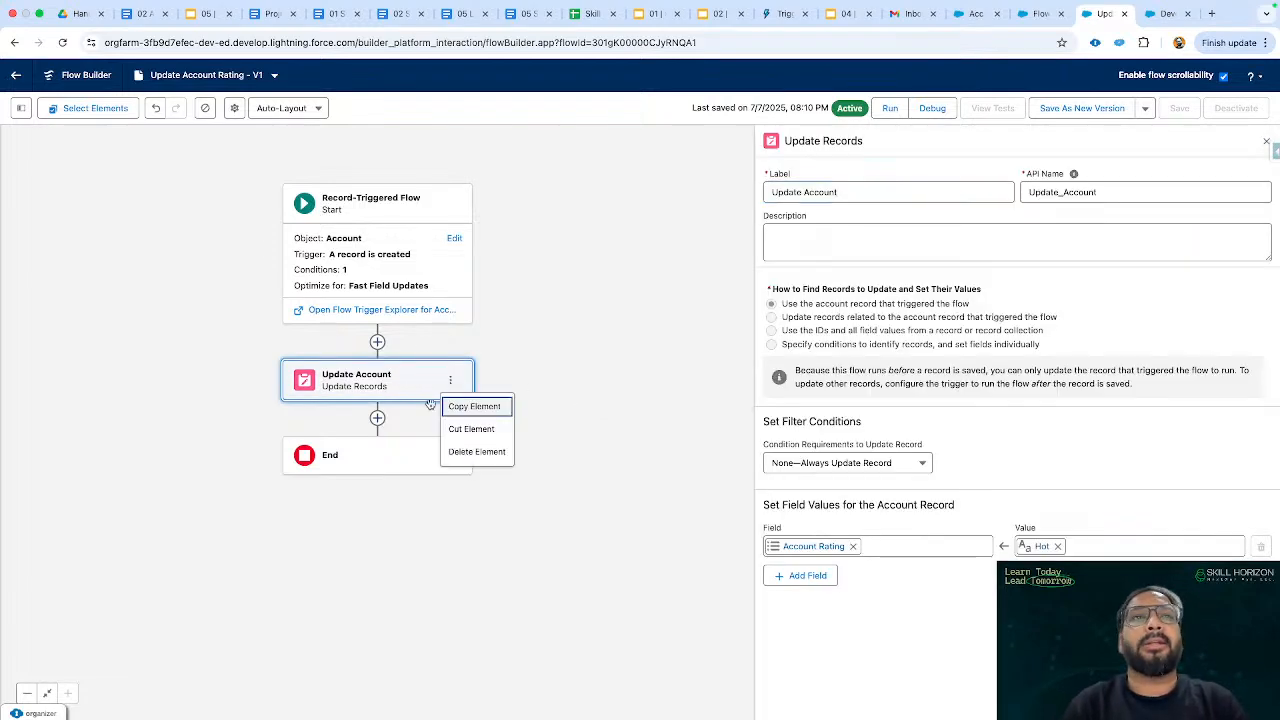
pyautogui.click(461, 447)
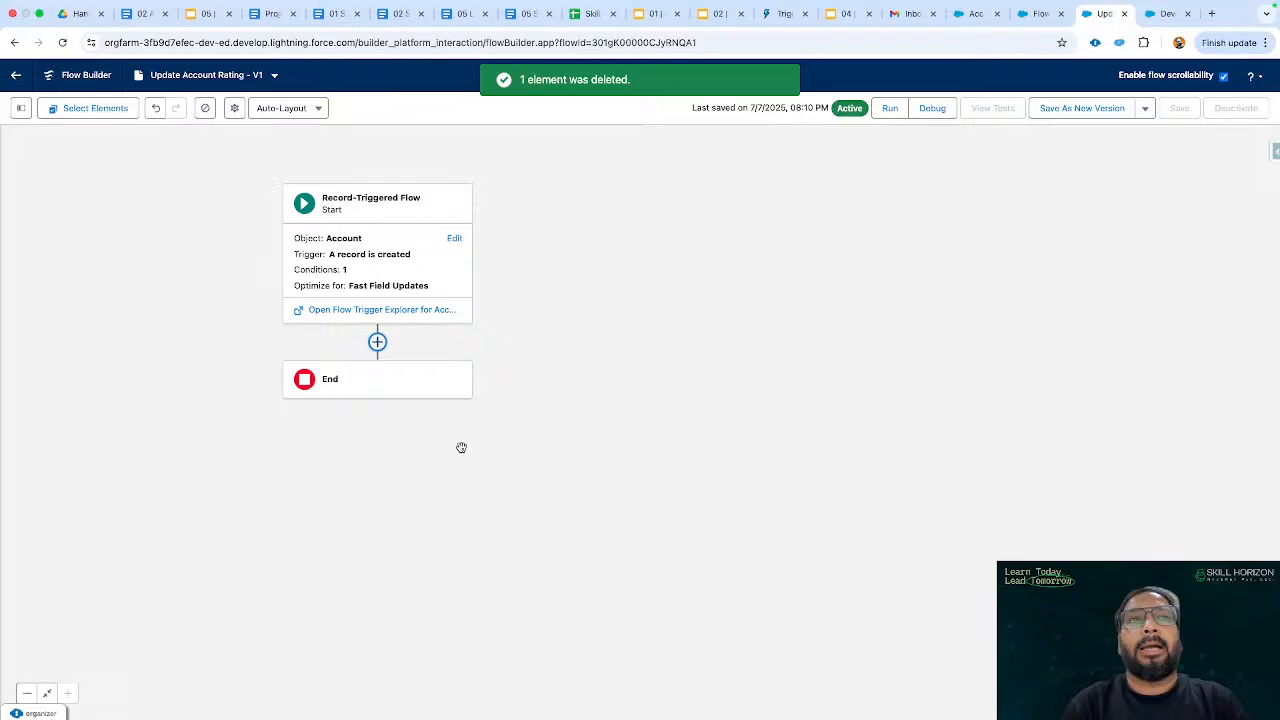
# Add an Assignment element between Start and End, labelled Assign Account Rating.
pyautogui.click(377, 342)
pyautogui.scroll(-2, 369, 470)
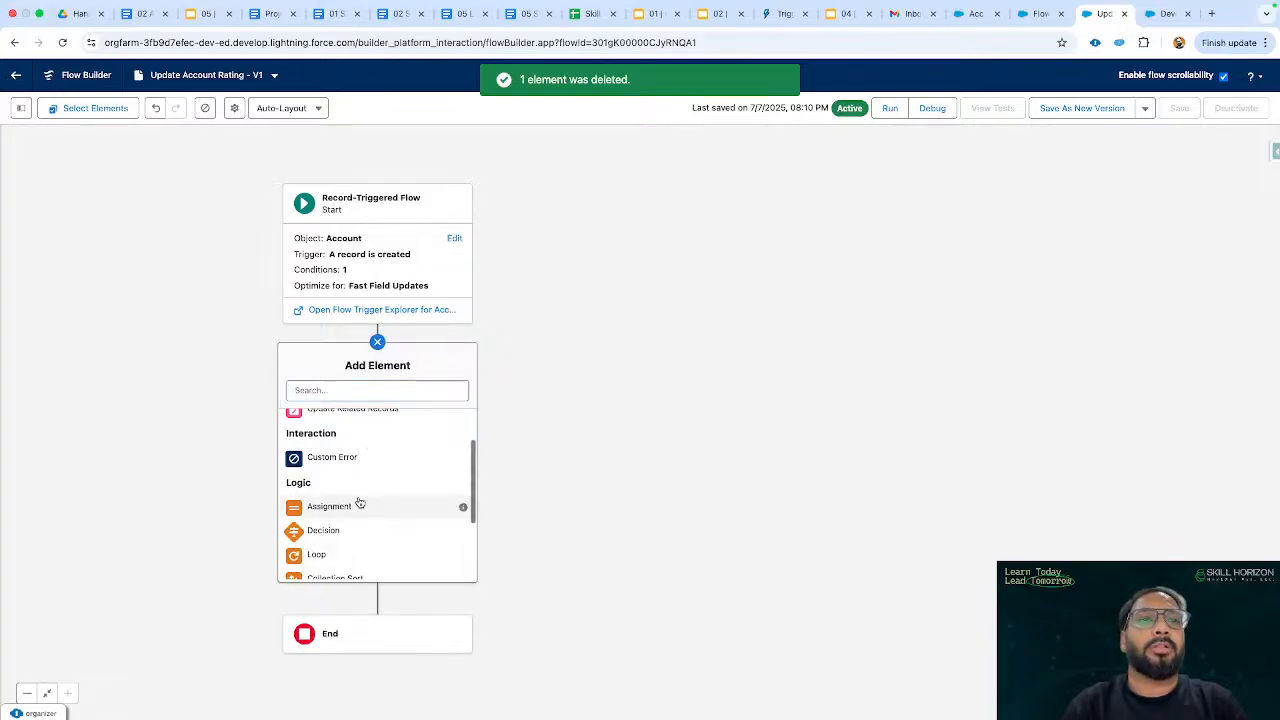
pyautogui.click(357, 505)
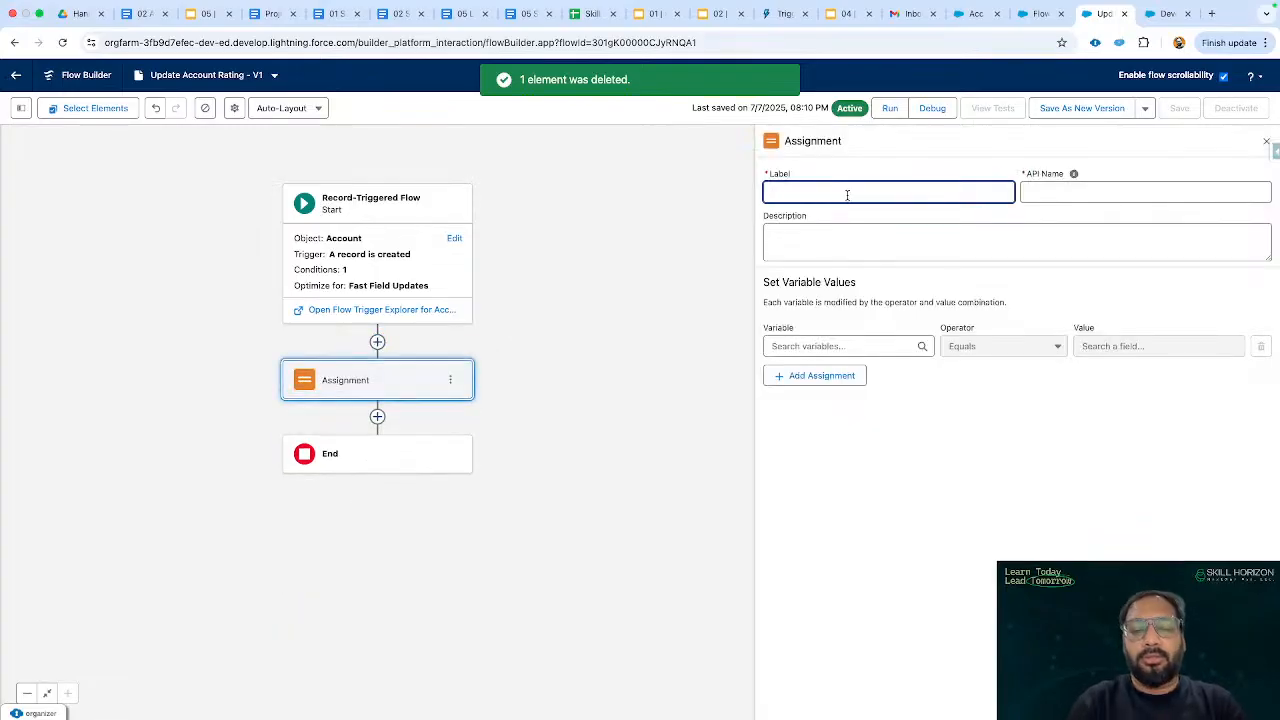
pyautogui.write('Asis')
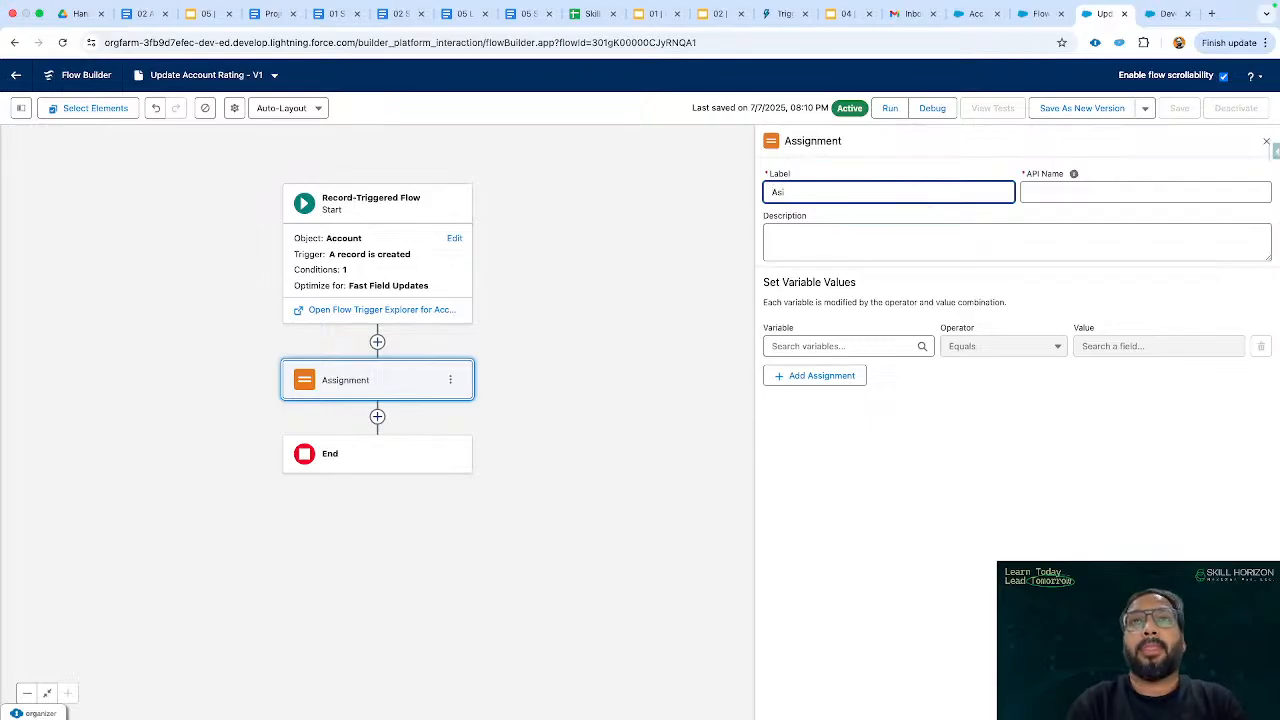
pyautogui.write('ign Account Rating')
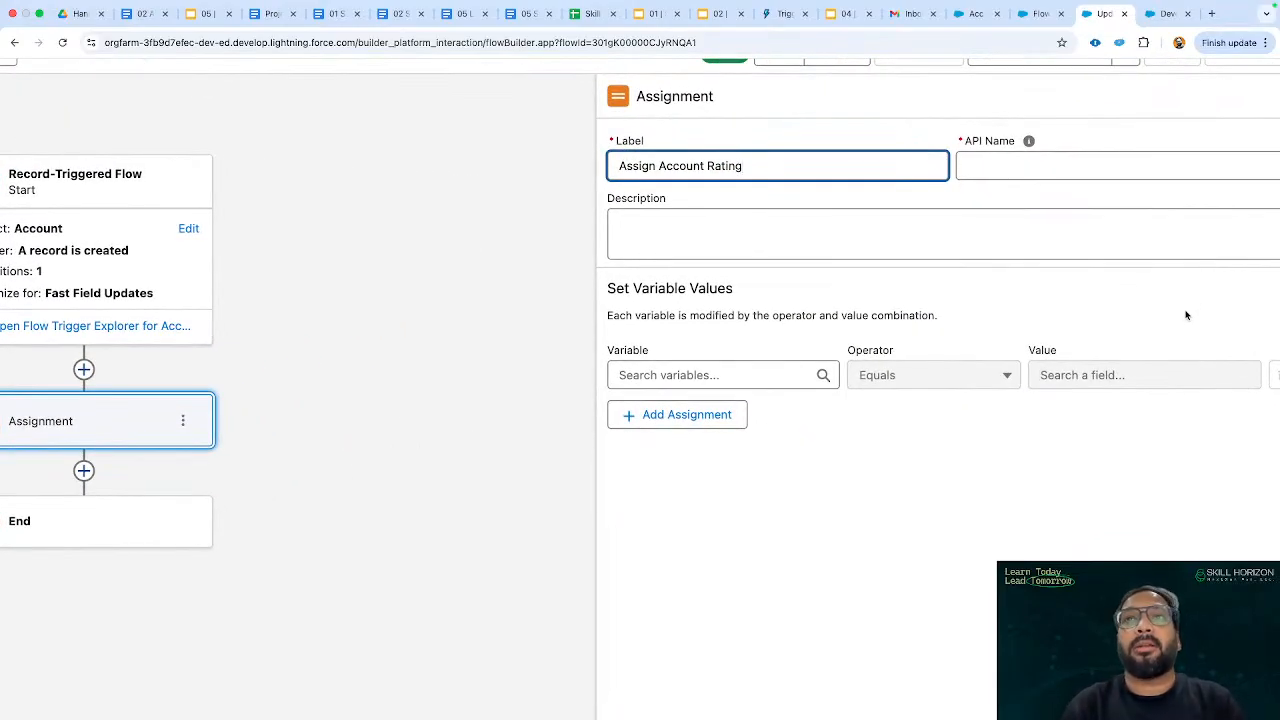
pyautogui.click(1125, 312)
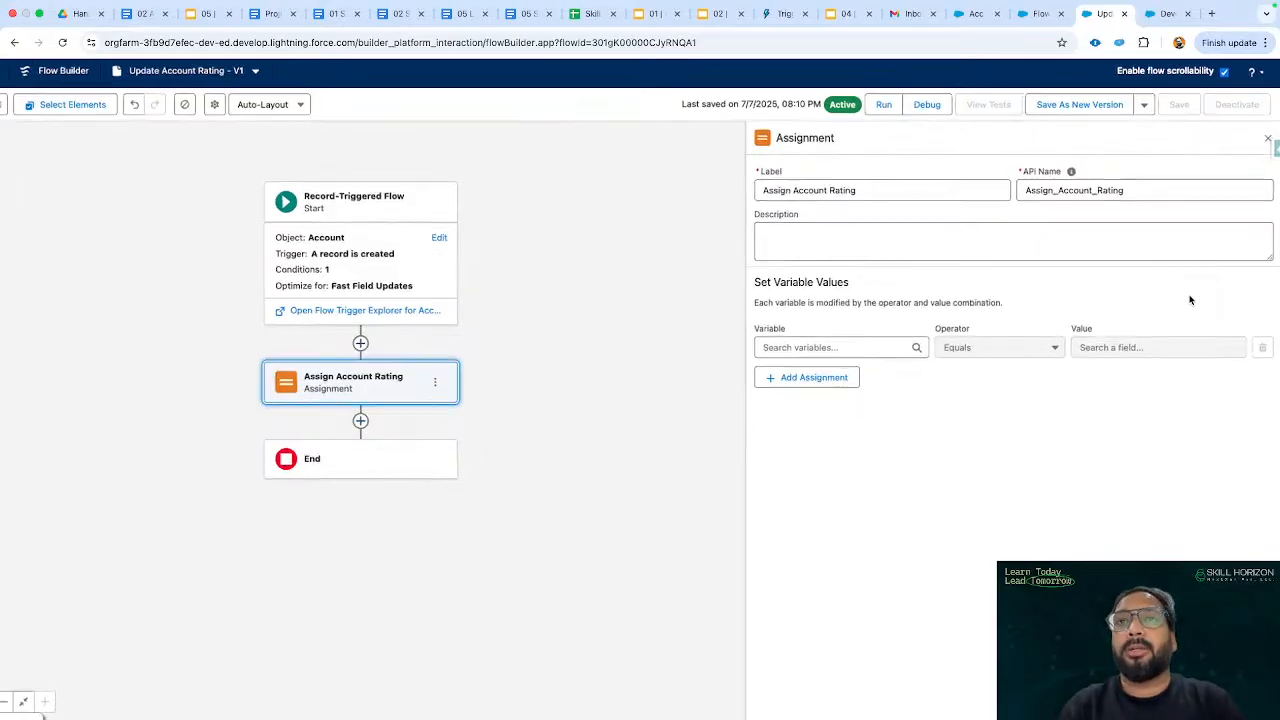
# Assign the value Hot to the triggering account's Account Rating with the Equals operator, and close the element's properties.
pyautogui.click(800, 348)
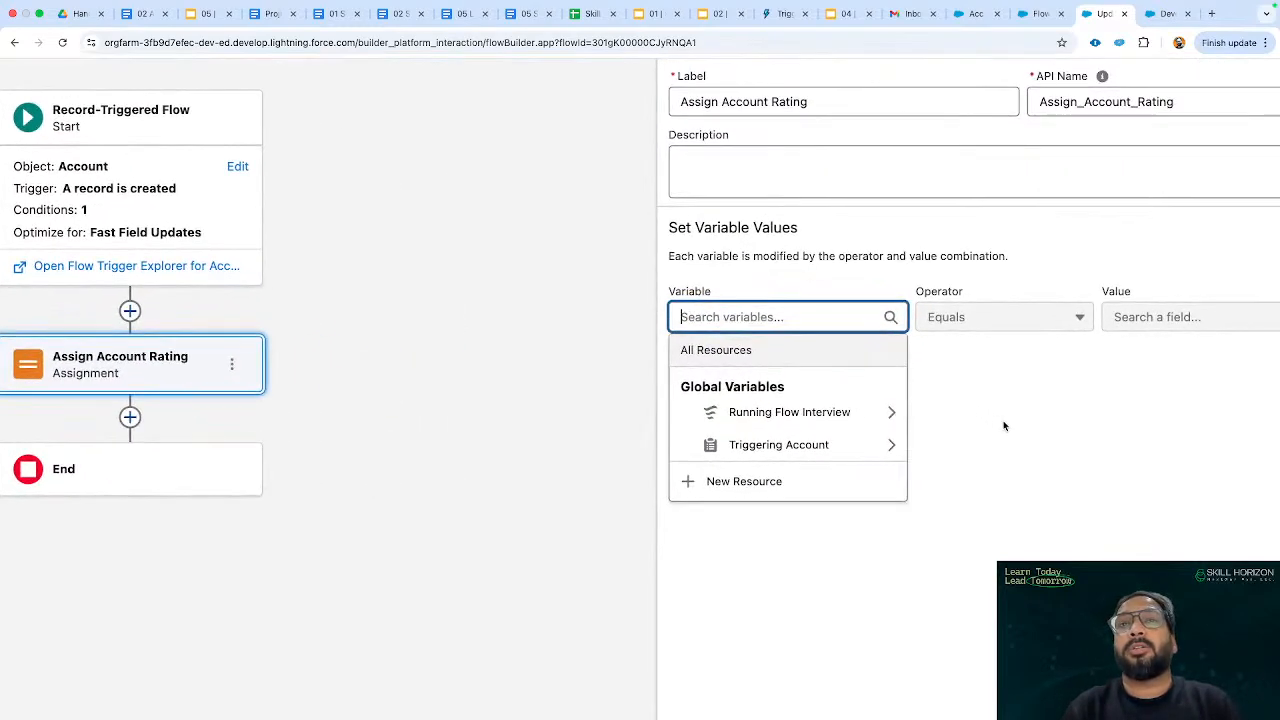
pyautogui.click(798, 450)
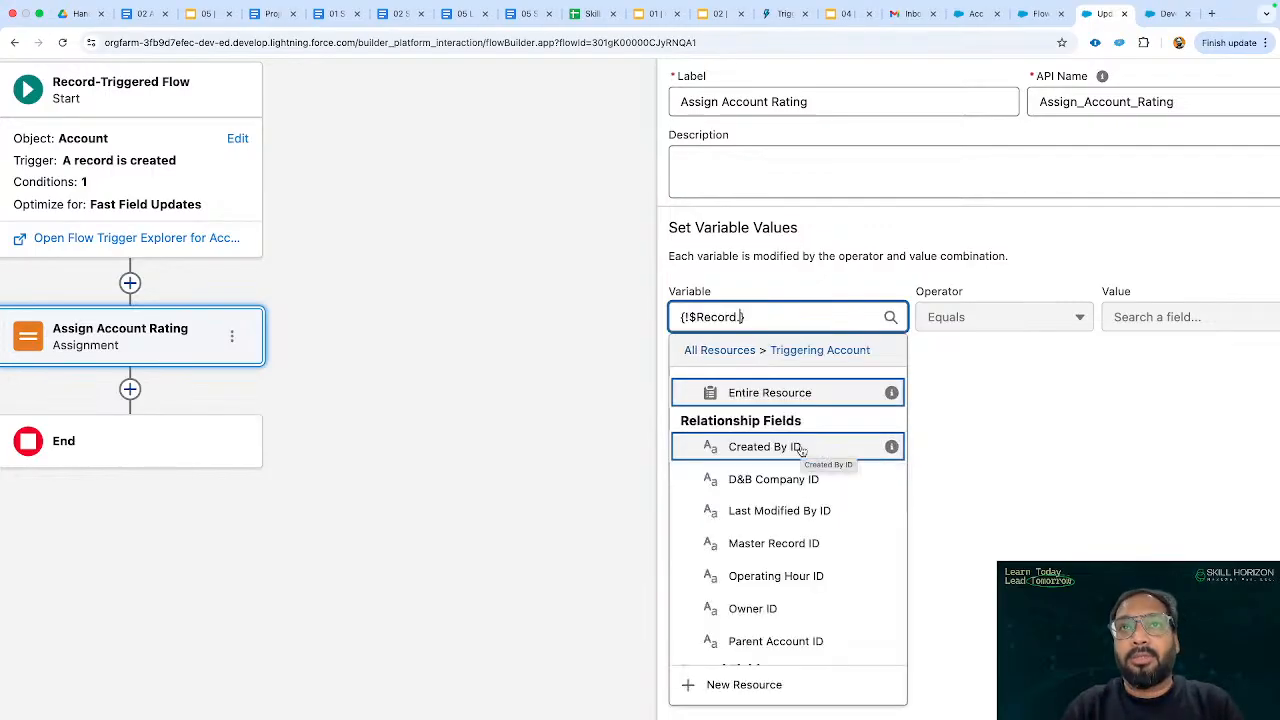
pyautogui.write('rati')
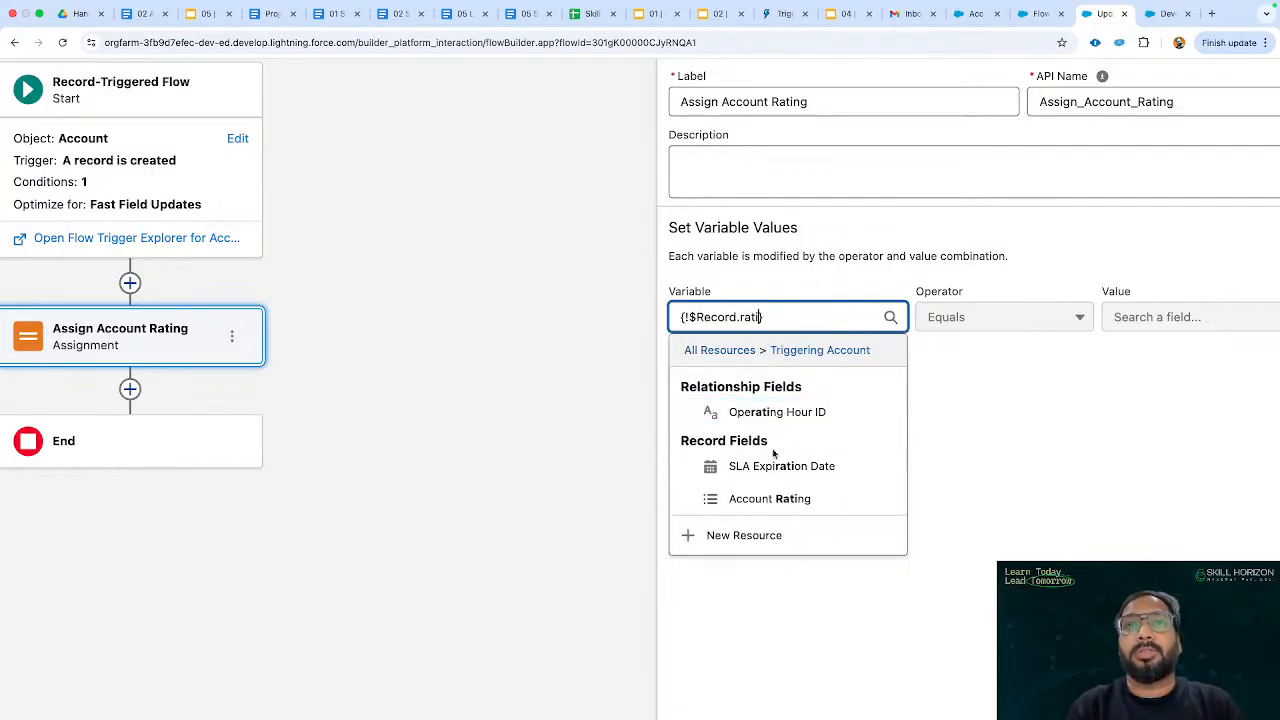
pyautogui.click(766, 498)
pyautogui.click(1140, 316)
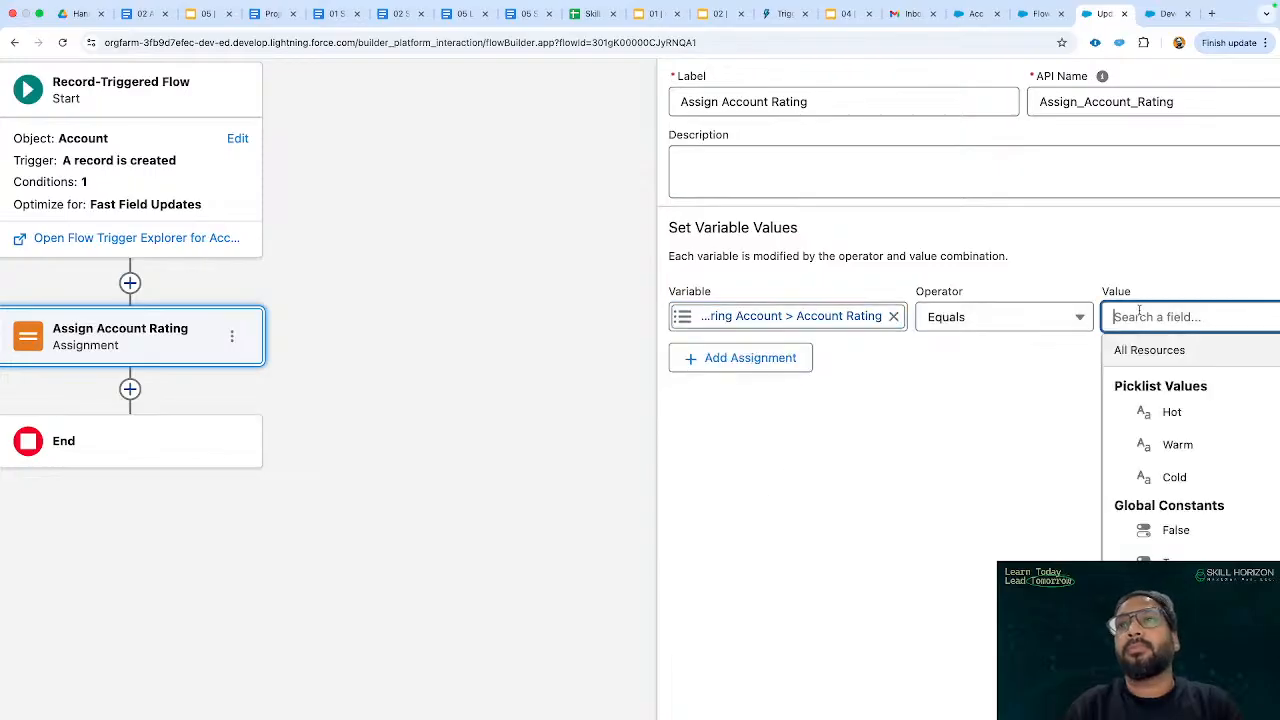
pyautogui.write('ho')
pyautogui.click(1175, 413)
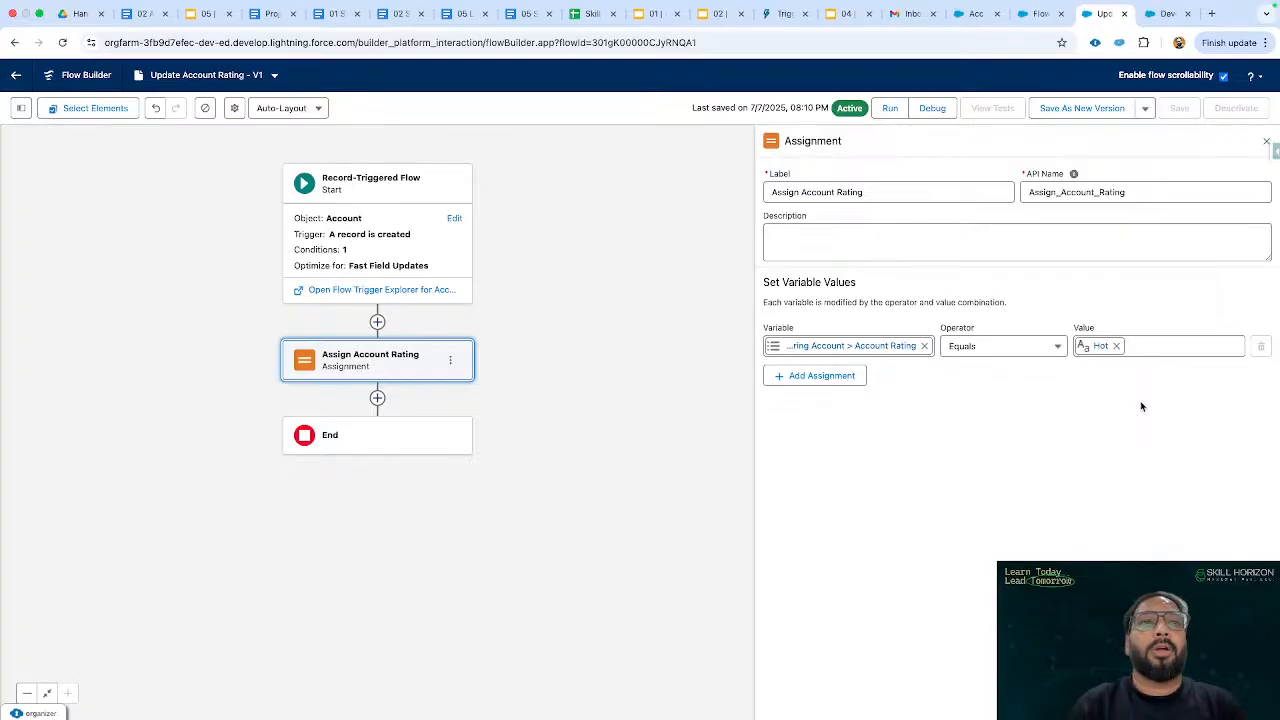
pyautogui.click(1266, 142)
# Save the Update Account Rating flow as a new version and activate it.
pyautogui.click(1060, 108)
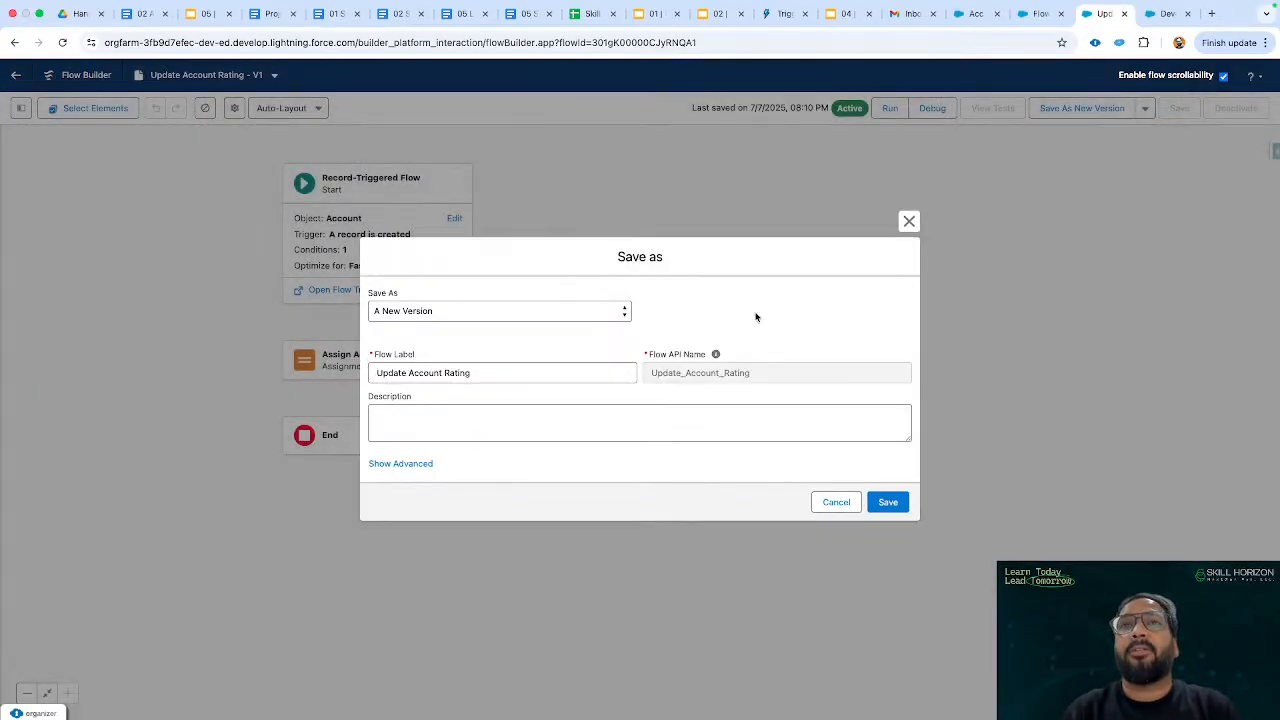
pyautogui.click(888, 502)
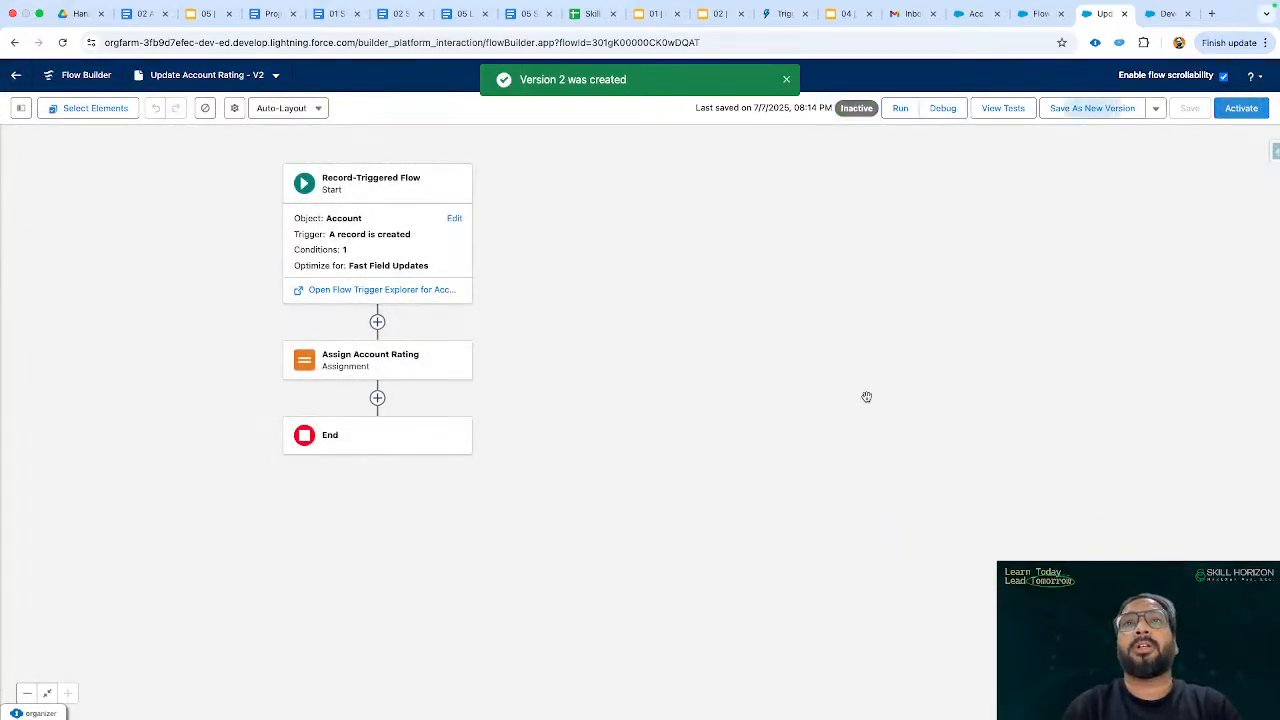
pyautogui.click(1248, 114)
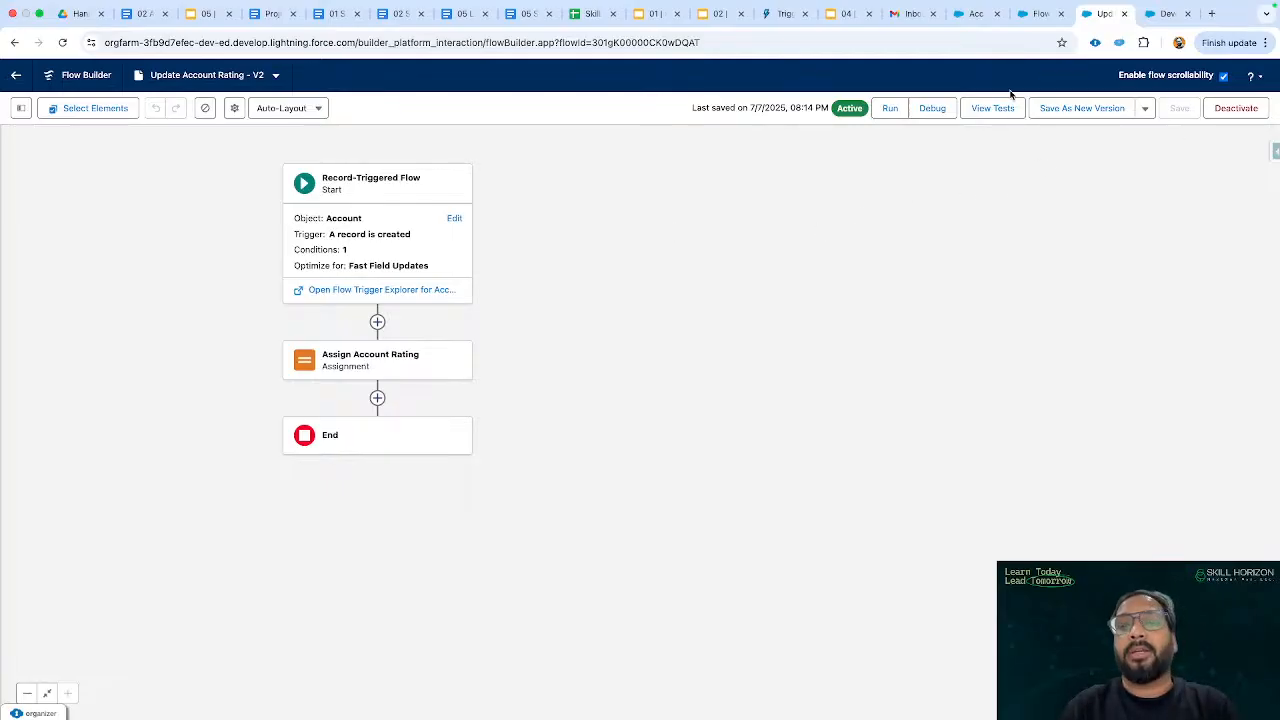
# Start a new account record in Sales and name it Acc Fast Field Update Test 2.
pyautogui.click(975, 16)
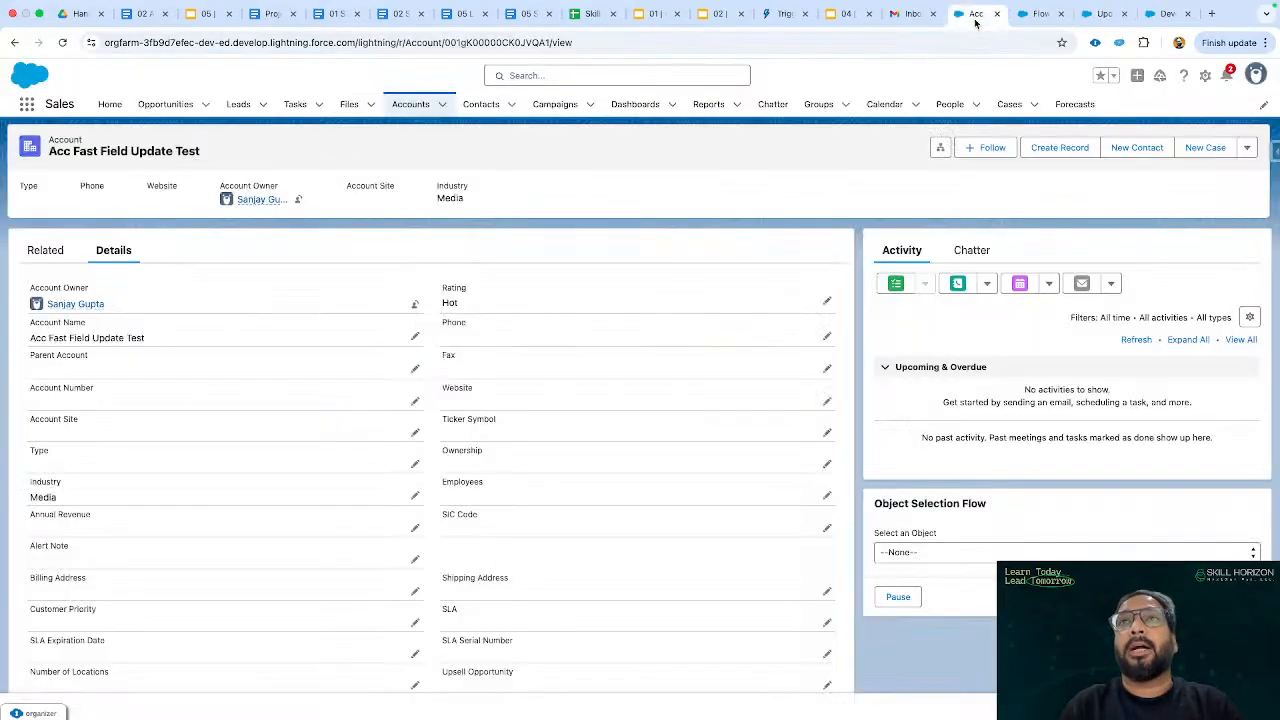
pyautogui.click(428, 116)
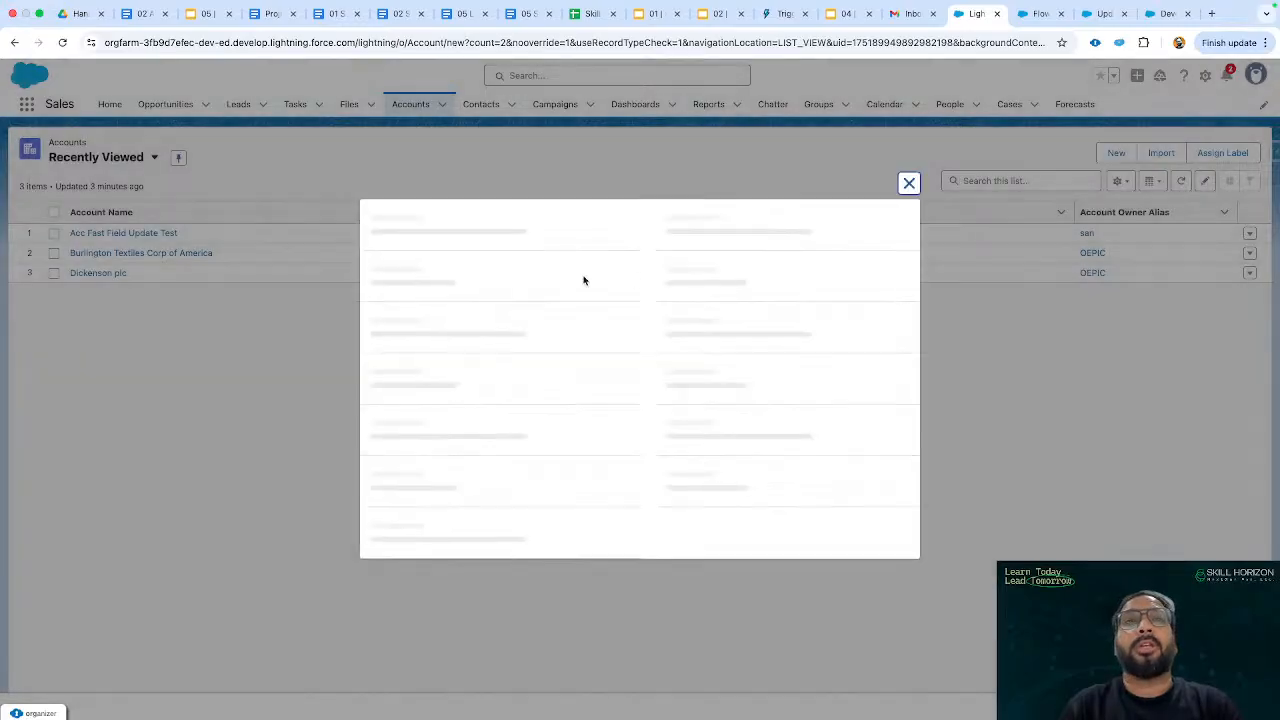
pyautogui.click(446, 253)
pyautogui.write('Test')
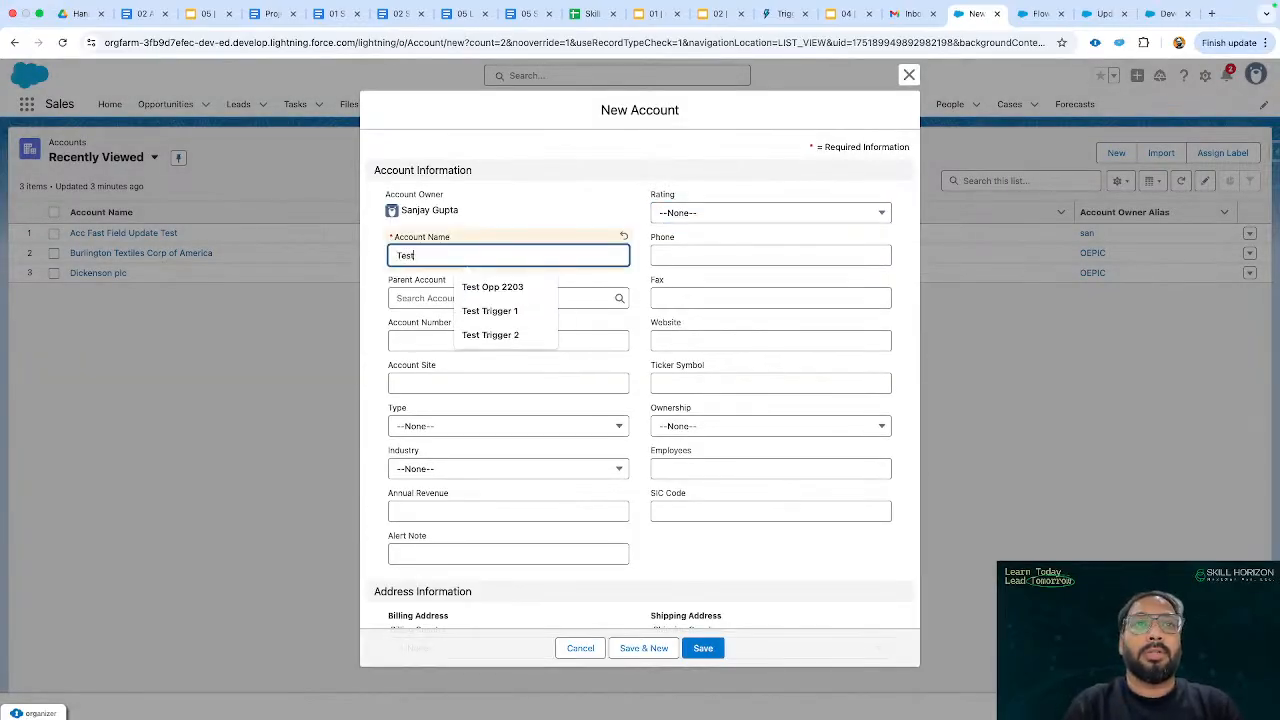
pyautogui.write(' Fast Field')
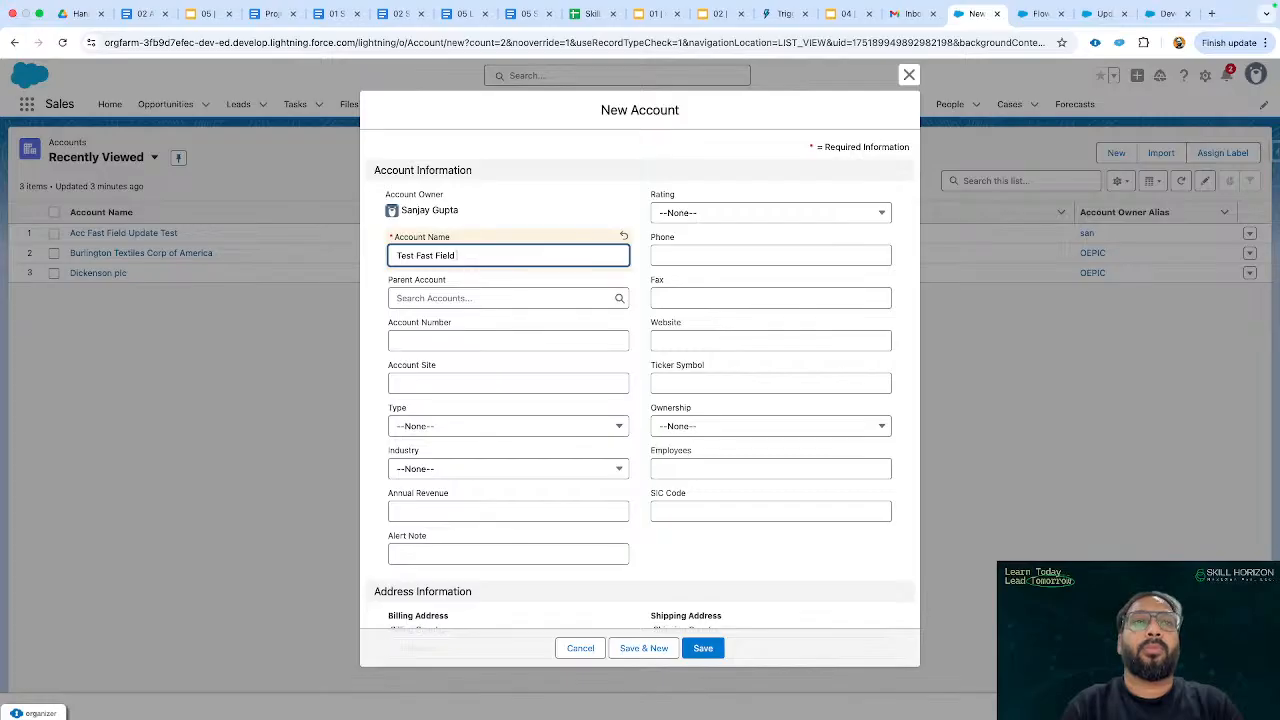
pyautogui.doubleClick(406, 255)
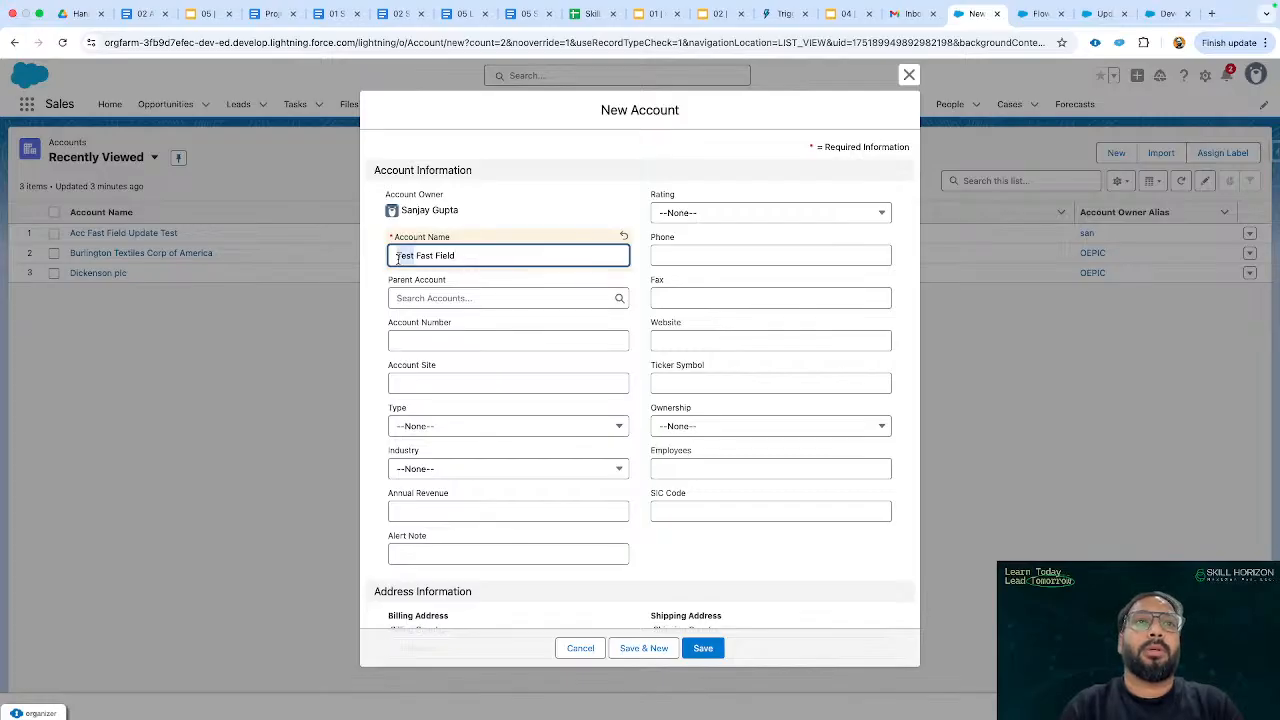
pyautogui.write('Acc')
pyautogui.click(481, 254)
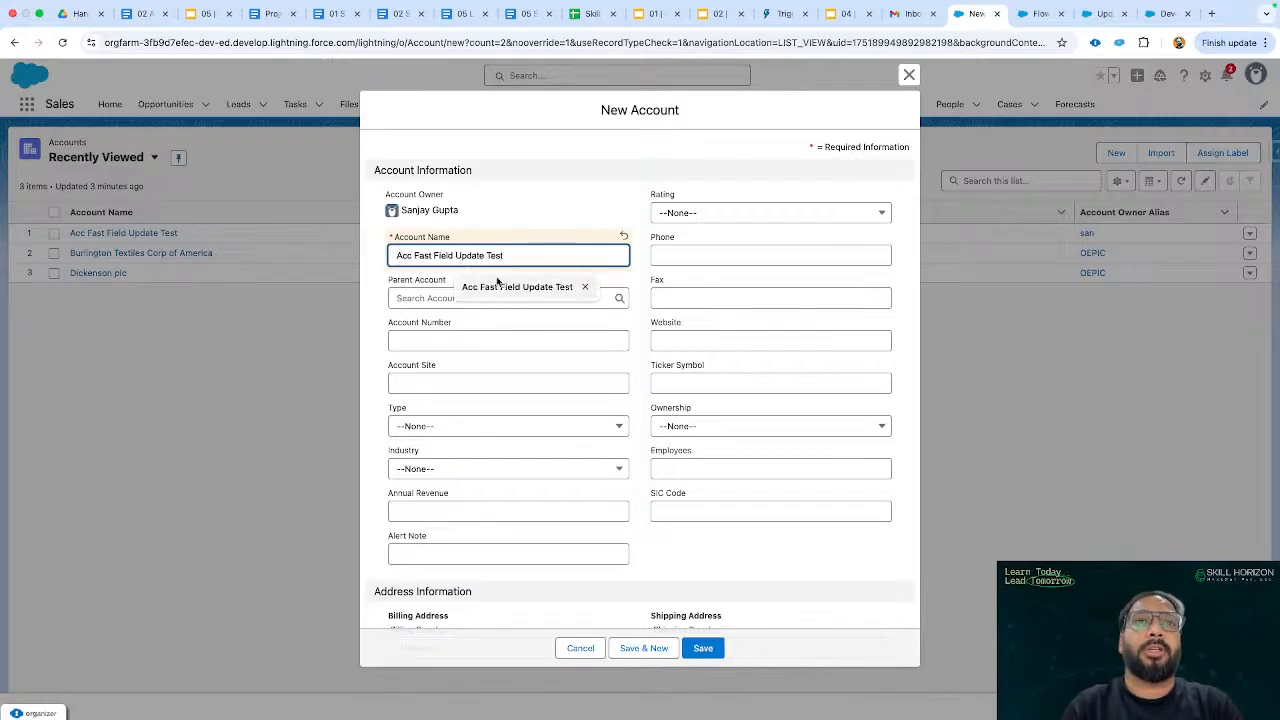
pyautogui.click(500, 287)
pyautogui.click(528, 259)
pyautogui.write('2')
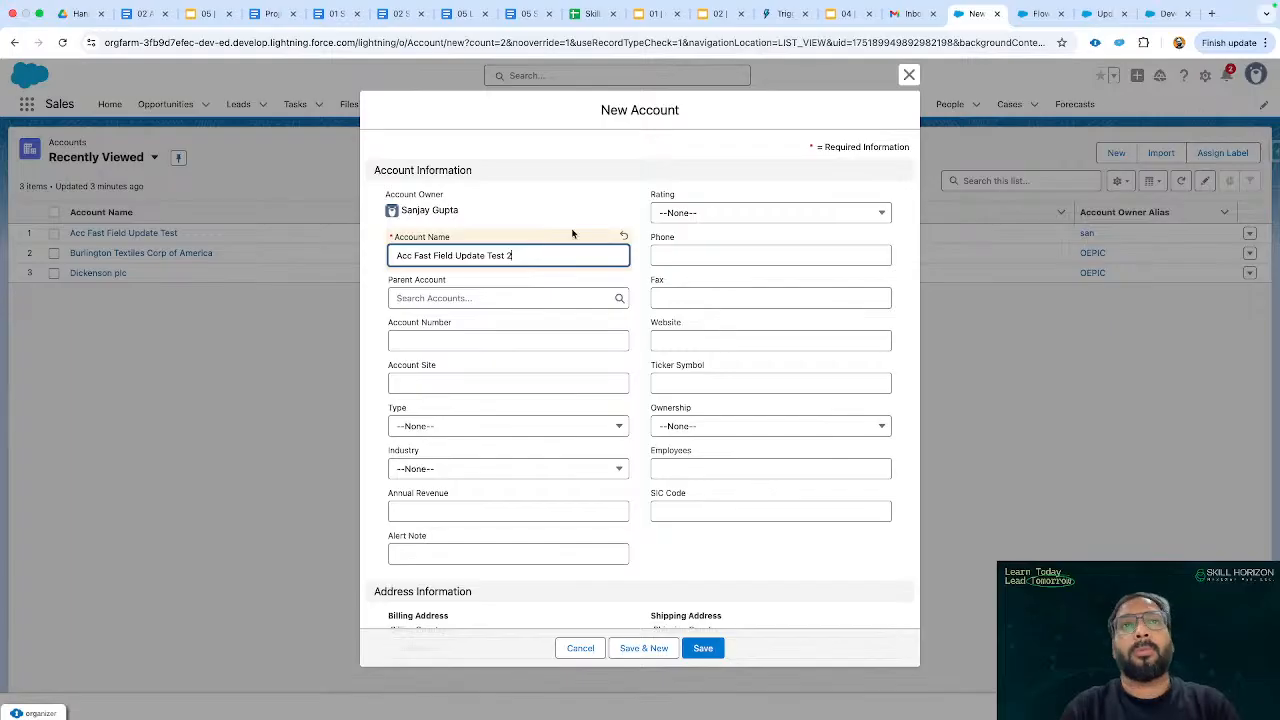
pyautogui.click(578, 217)
# Set the new account's Industry to Media, leave Rating empty, and save the record.
pyautogui.click(452, 474)
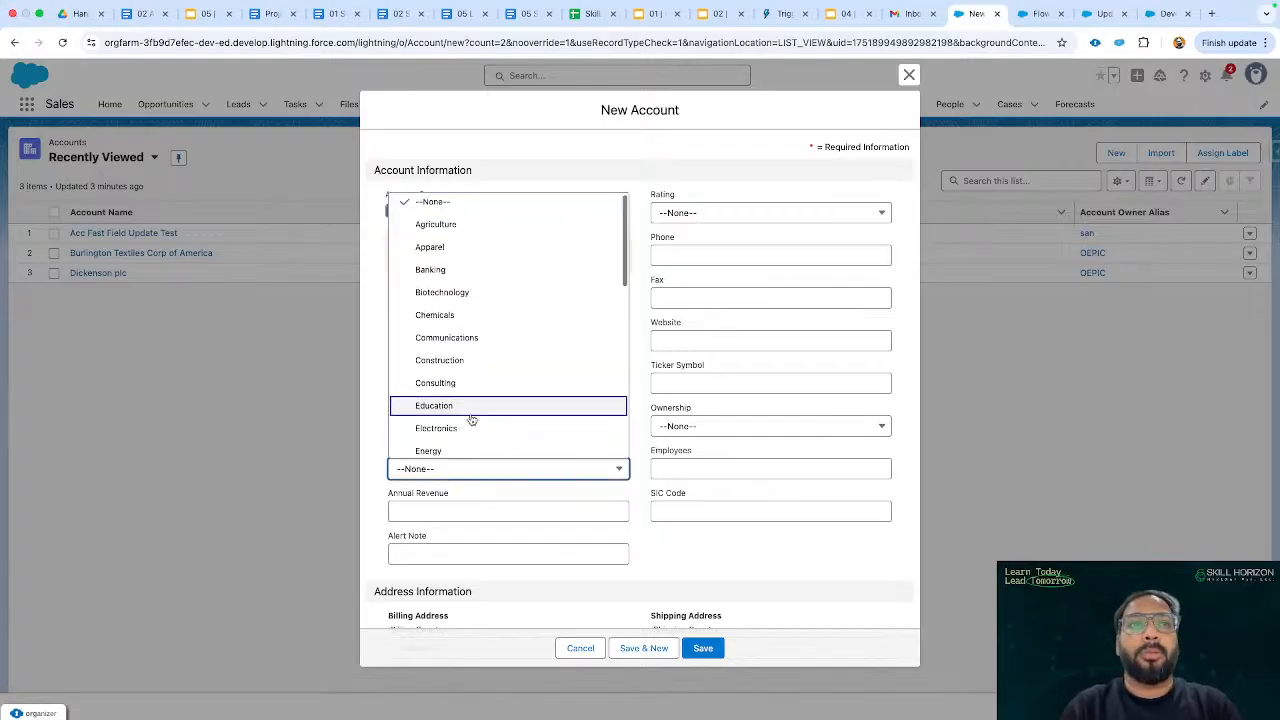
pyautogui.scroll(-3, 471, 420)
pyautogui.scroll(-4, 471, 420)
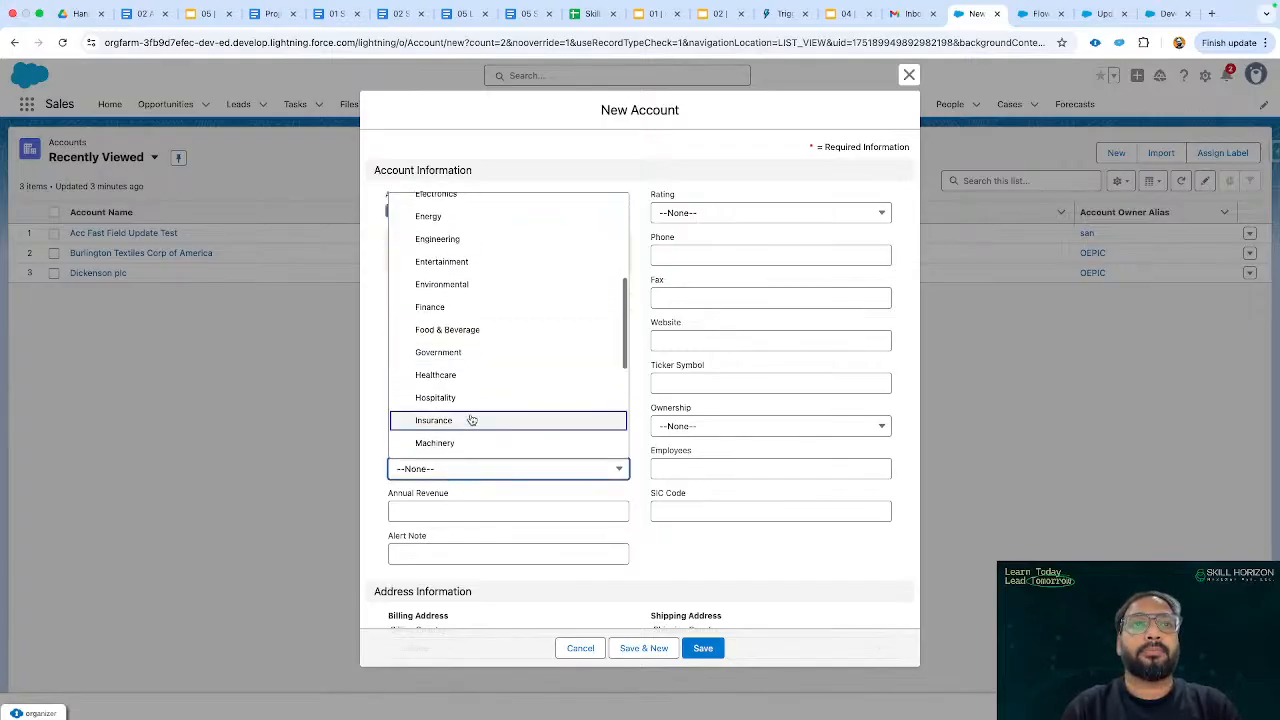
pyautogui.click(471, 420)
pyautogui.click(640, 402)
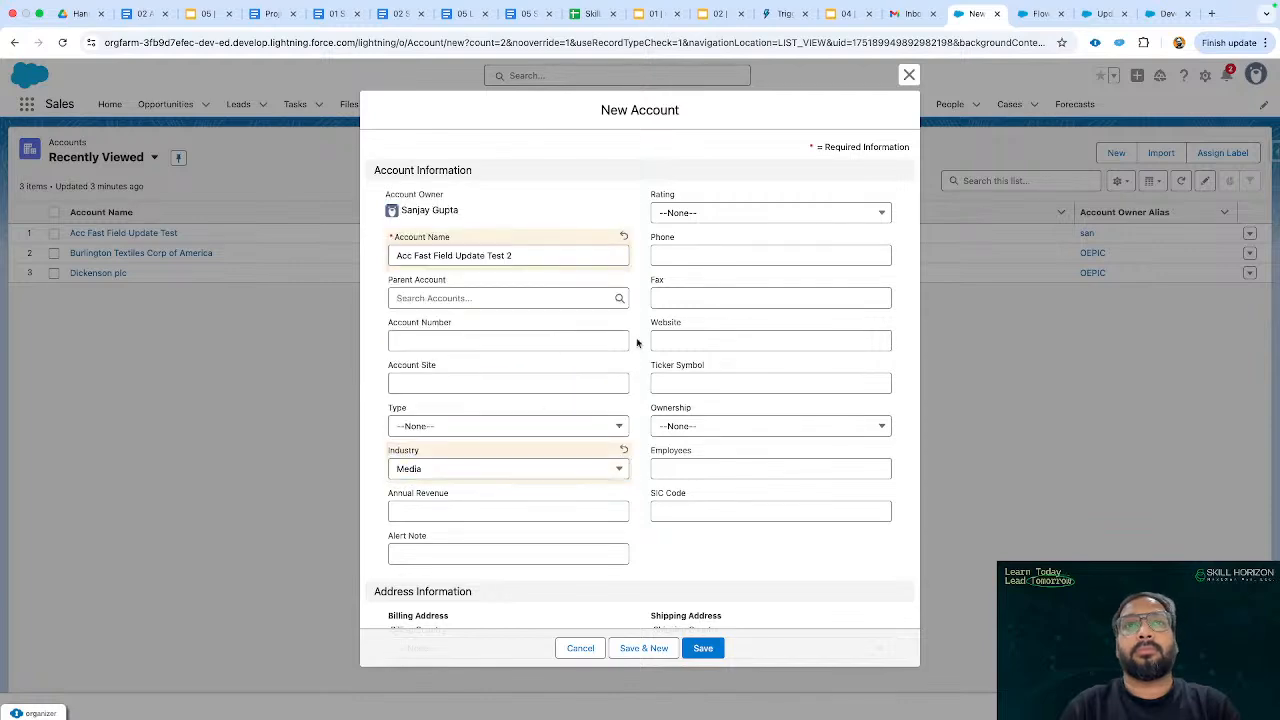
pyautogui.scroll(5, 743, 124)
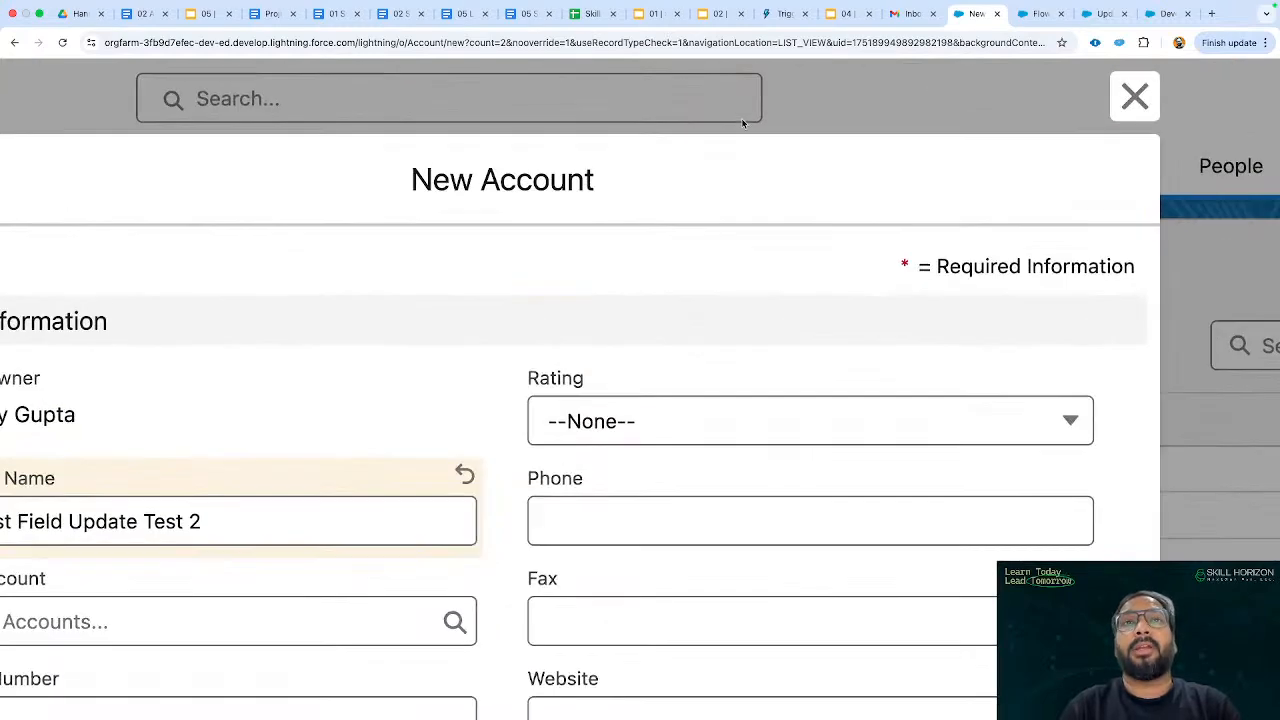
pyautogui.scroll(-5, 743, 124)
pyautogui.click(712, 648)
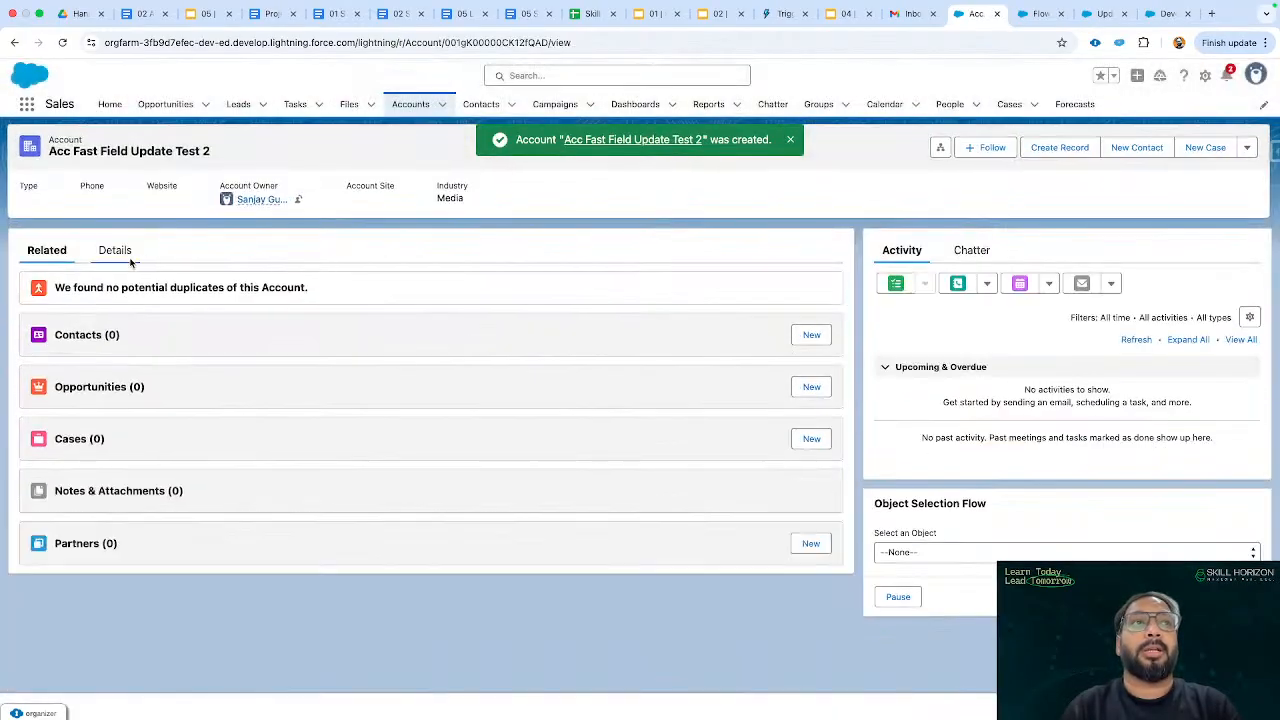
# Check the Rating in the new account's details, and return to the Update Account Rating flow.
pyautogui.click(121, 257)
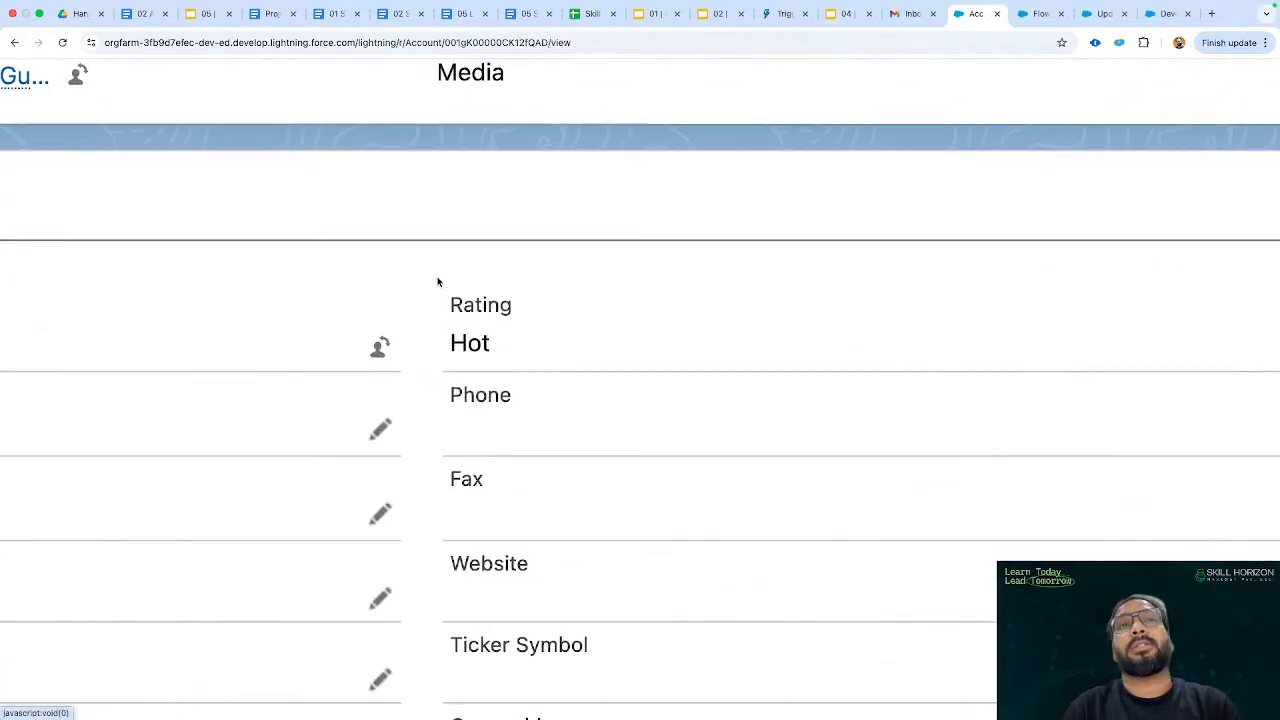
pyautogui.scroll(5, 437, 282)
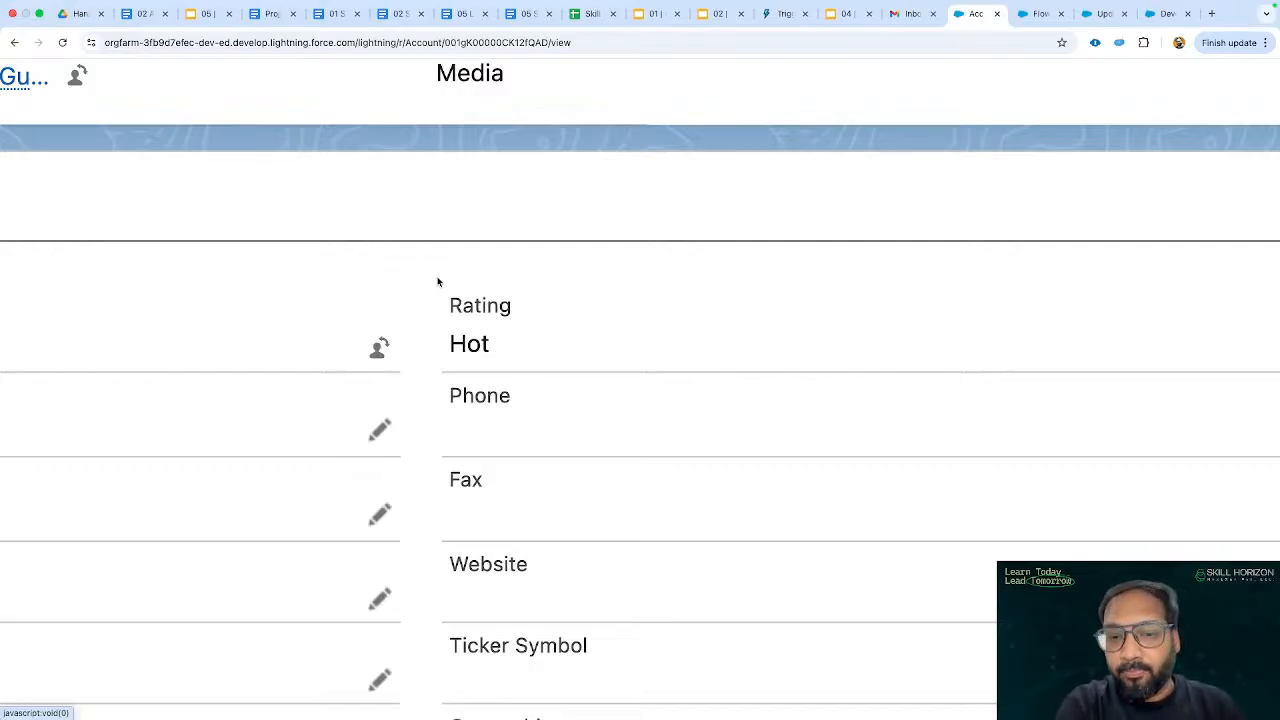
pyautogui.click(1033, 18)
pyautogui.click(1082, 18)
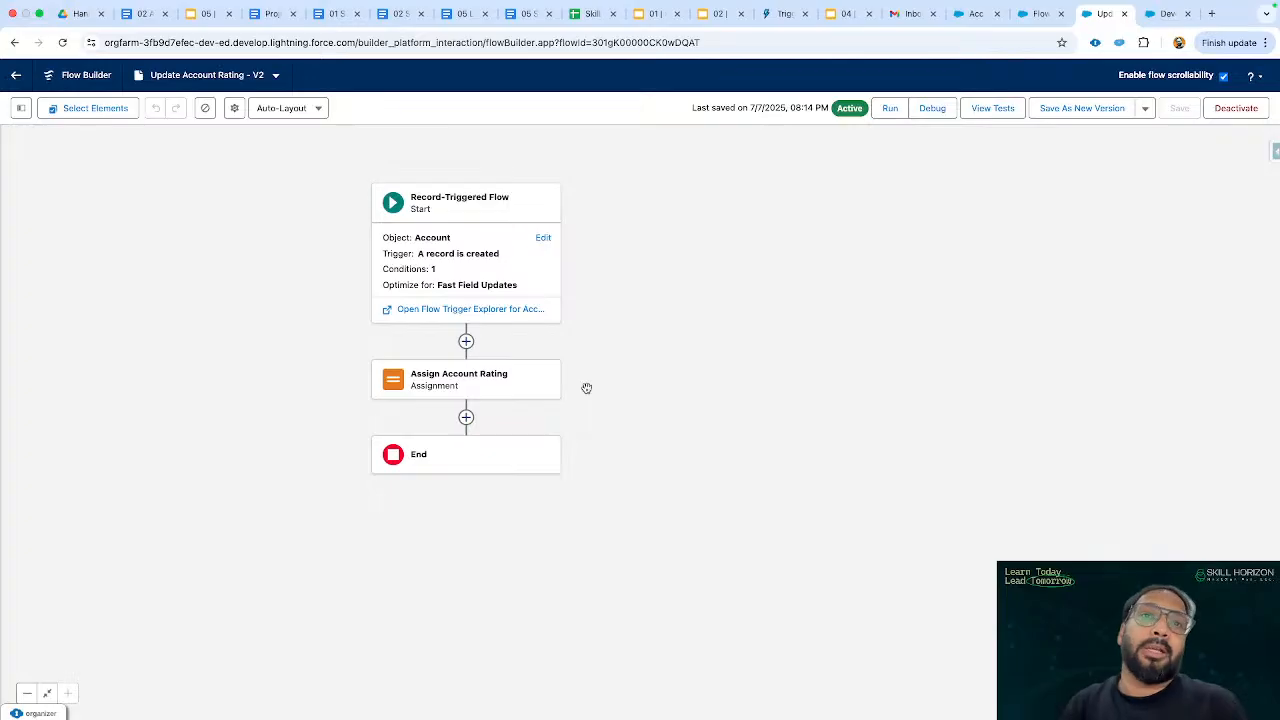
pyautogui.moveTo(648, 372); pyautogui.dragTo(638, 385)
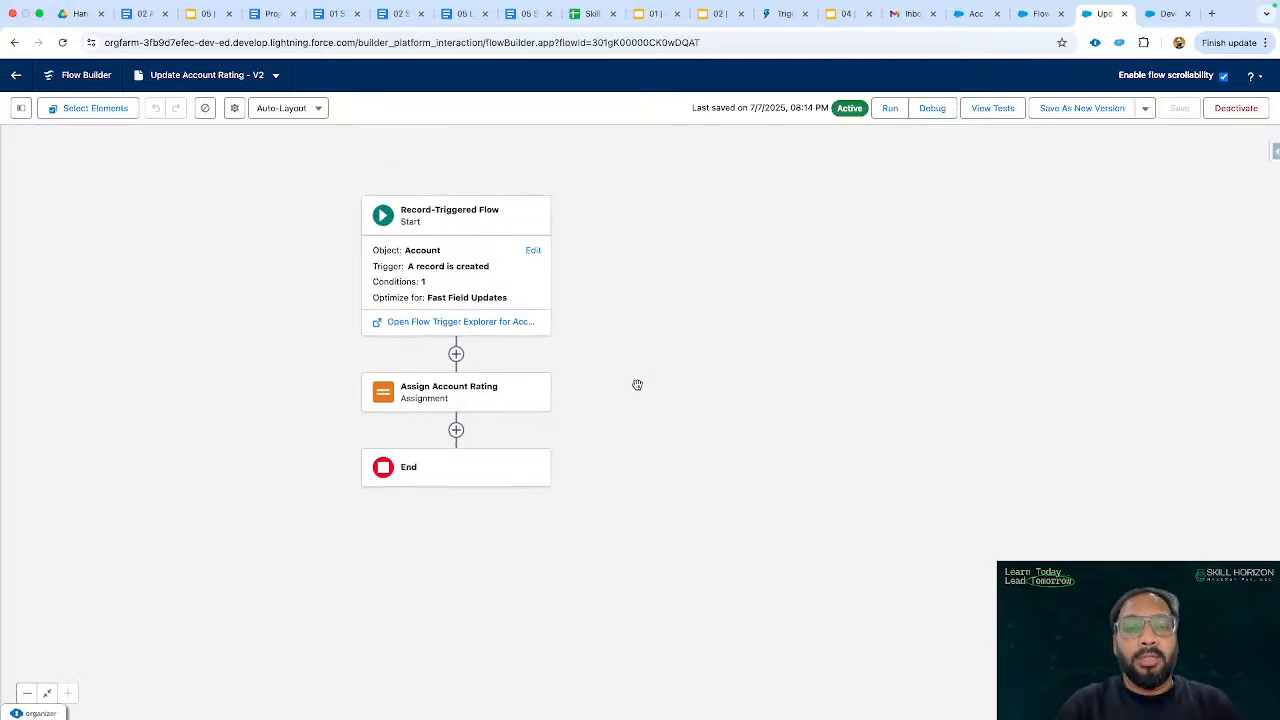
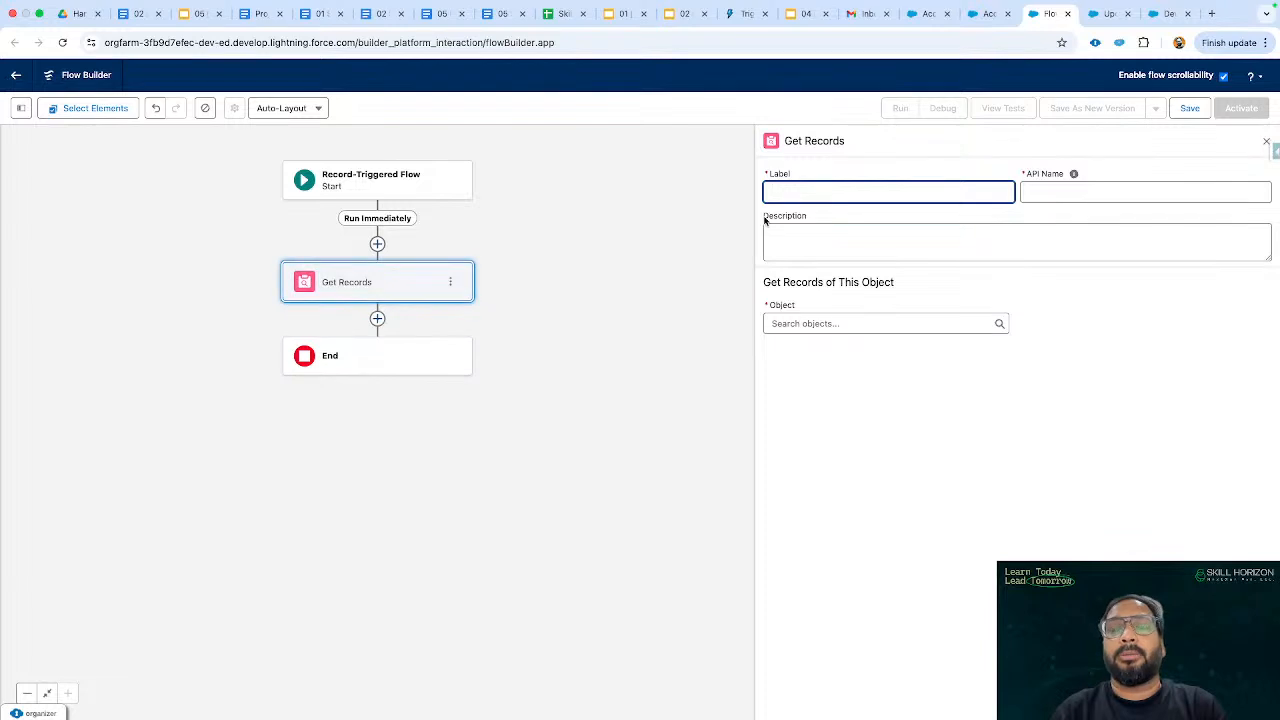
# Label the Get Records element Get Account Details and set its object to Account.
pyautogui.write('Get Account')
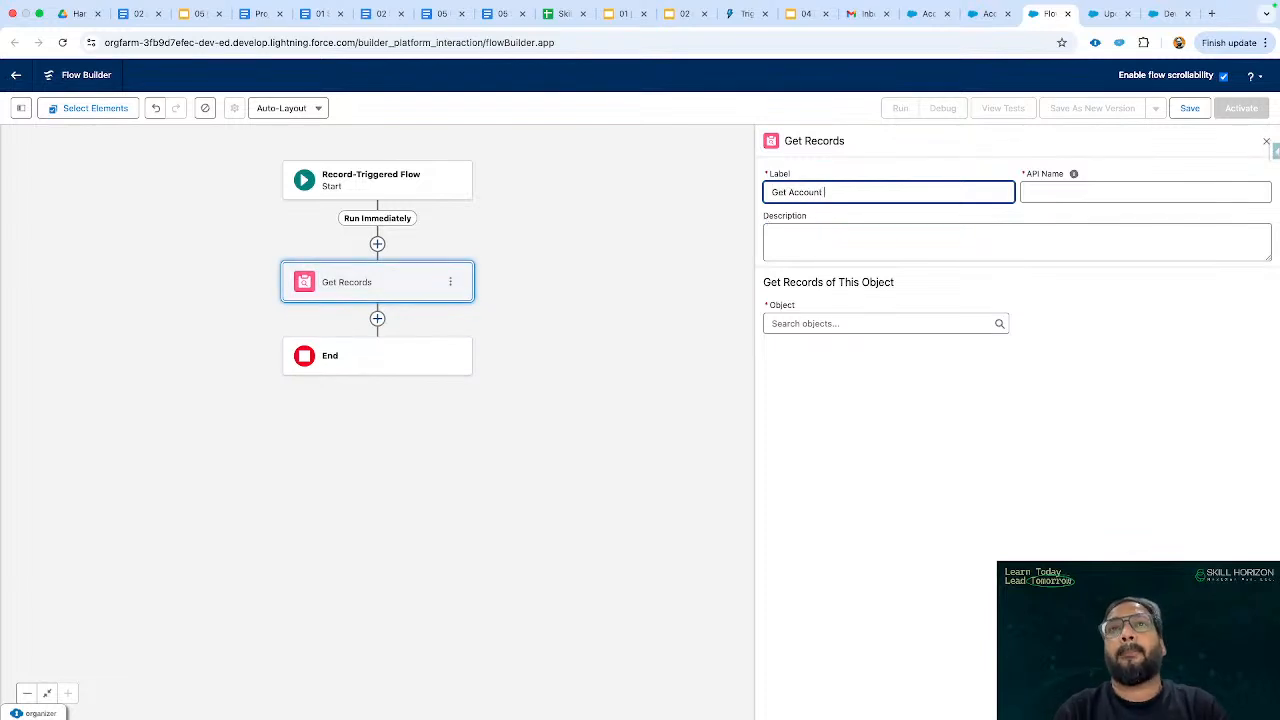
pyautogui.write(' Details')
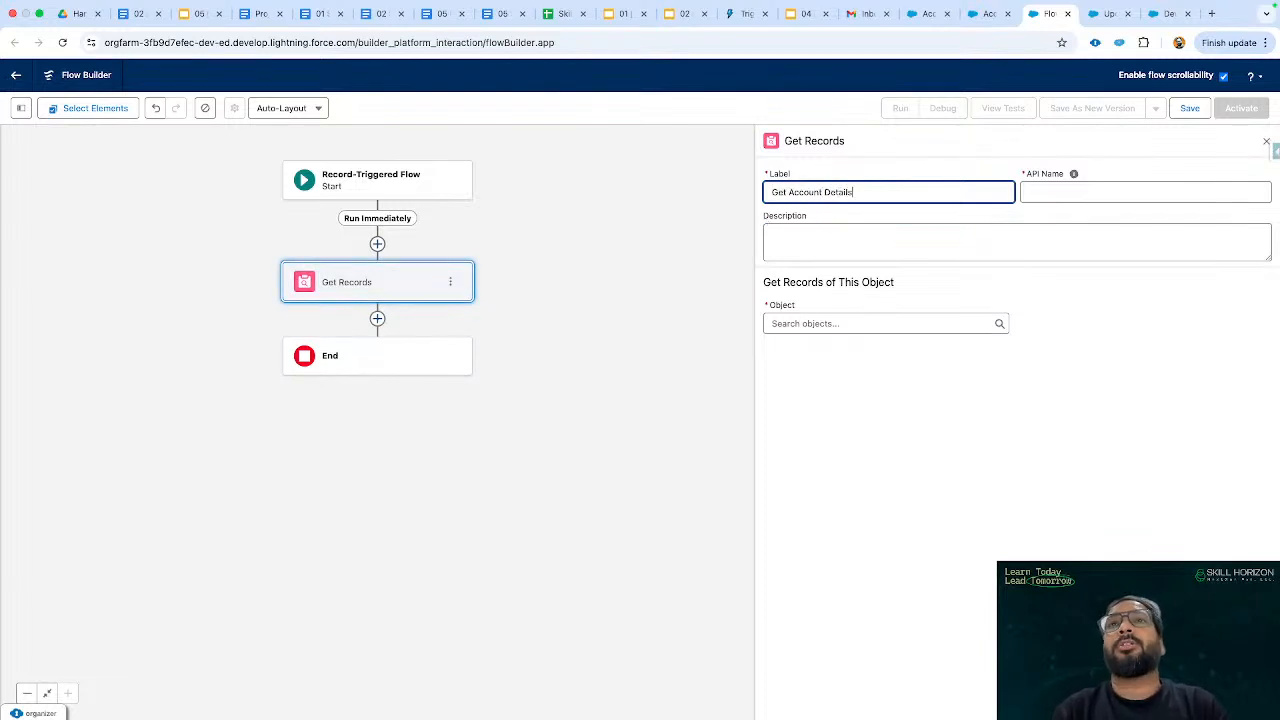
pyautogui.click(836, 323)
pyautogui.write('acc')
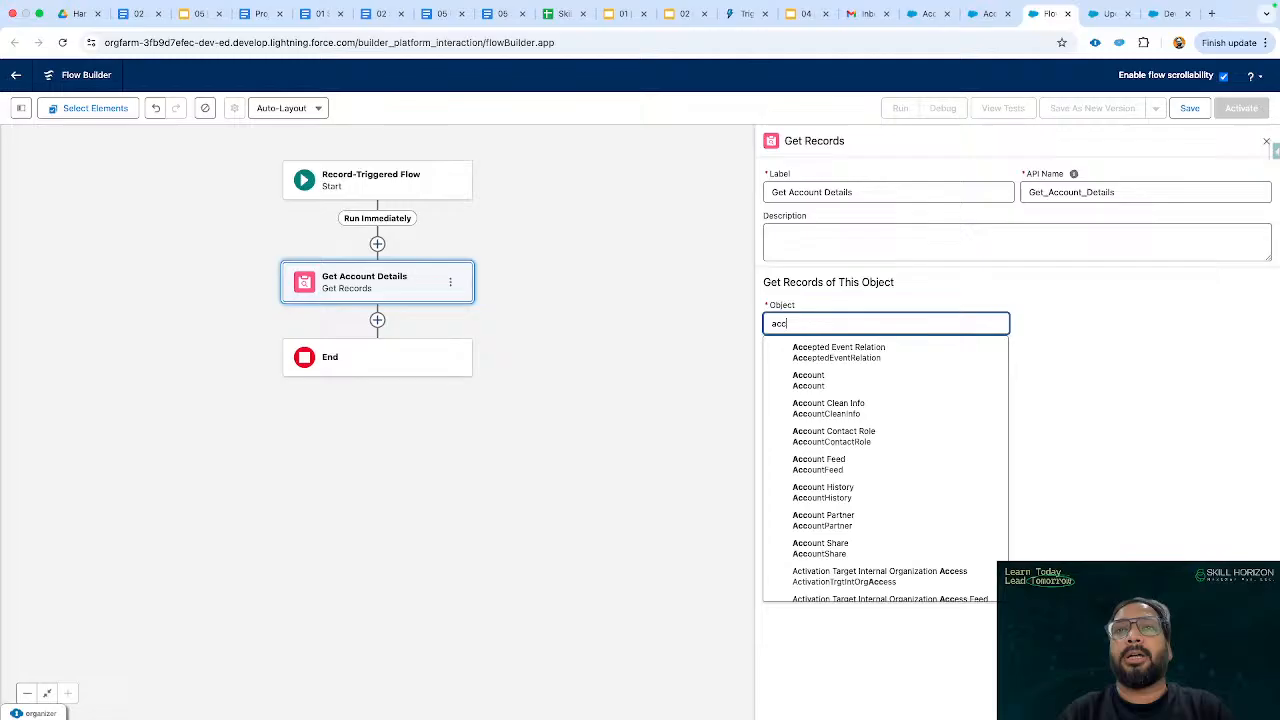
pyautogui.click(820, 380)
pyautogui.scroll(5, 1134, 478)
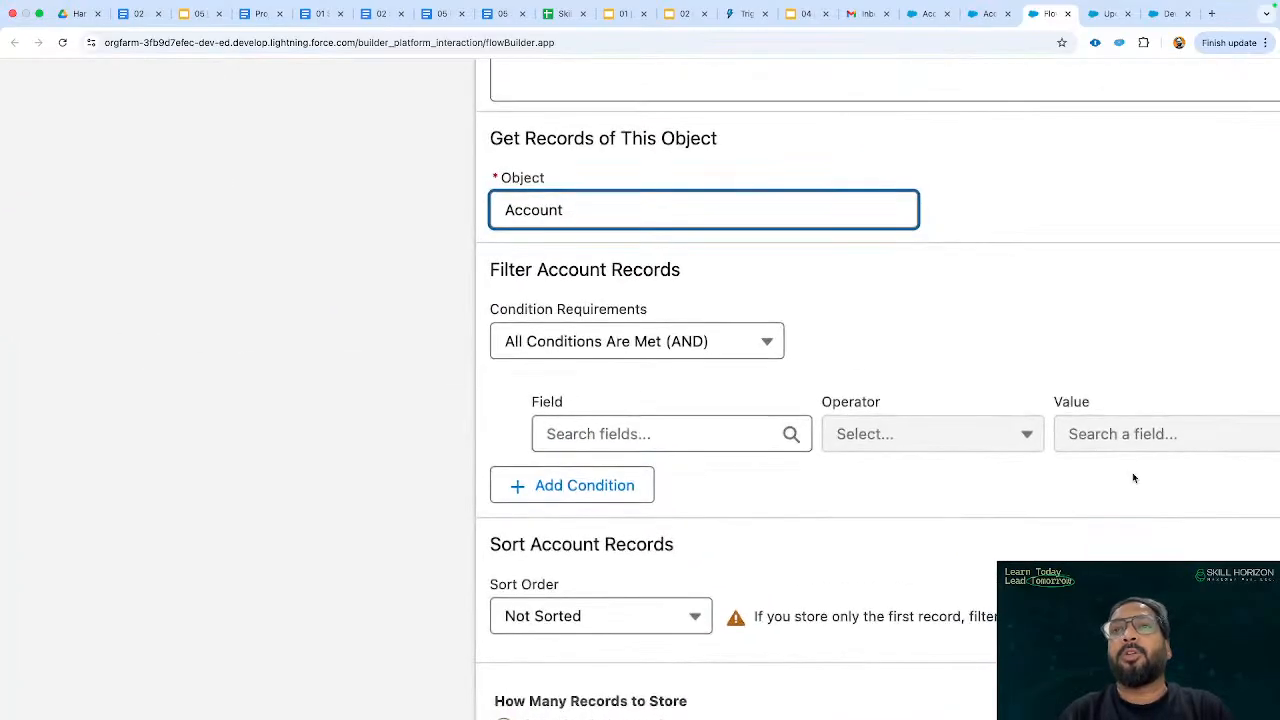
pyautogui.scroll(-2, 1134, 478)
pyautogui.hscroll(1, 1134, 478)
pyautogui.scroll(-5, 1134, 478)
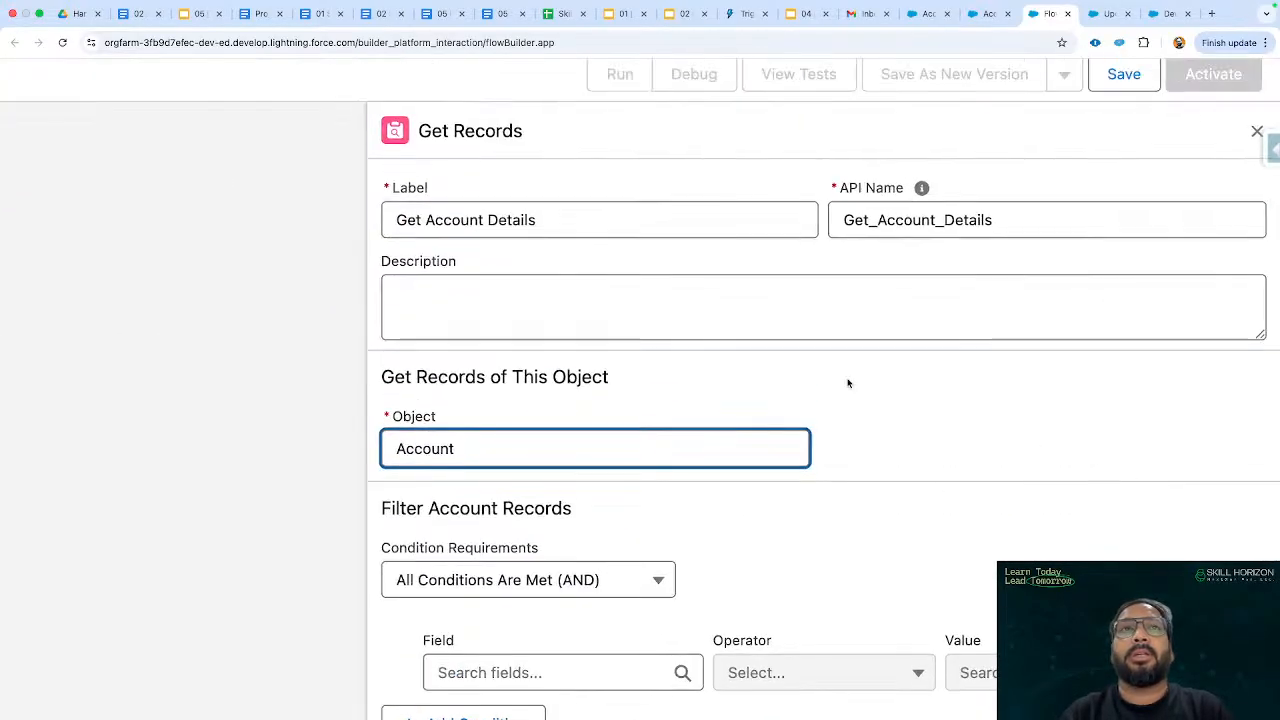
# Filter the account records in Get Account Details on the Account ID field with the Equals operator.
pyautogui.scroll(1, 846, 380)
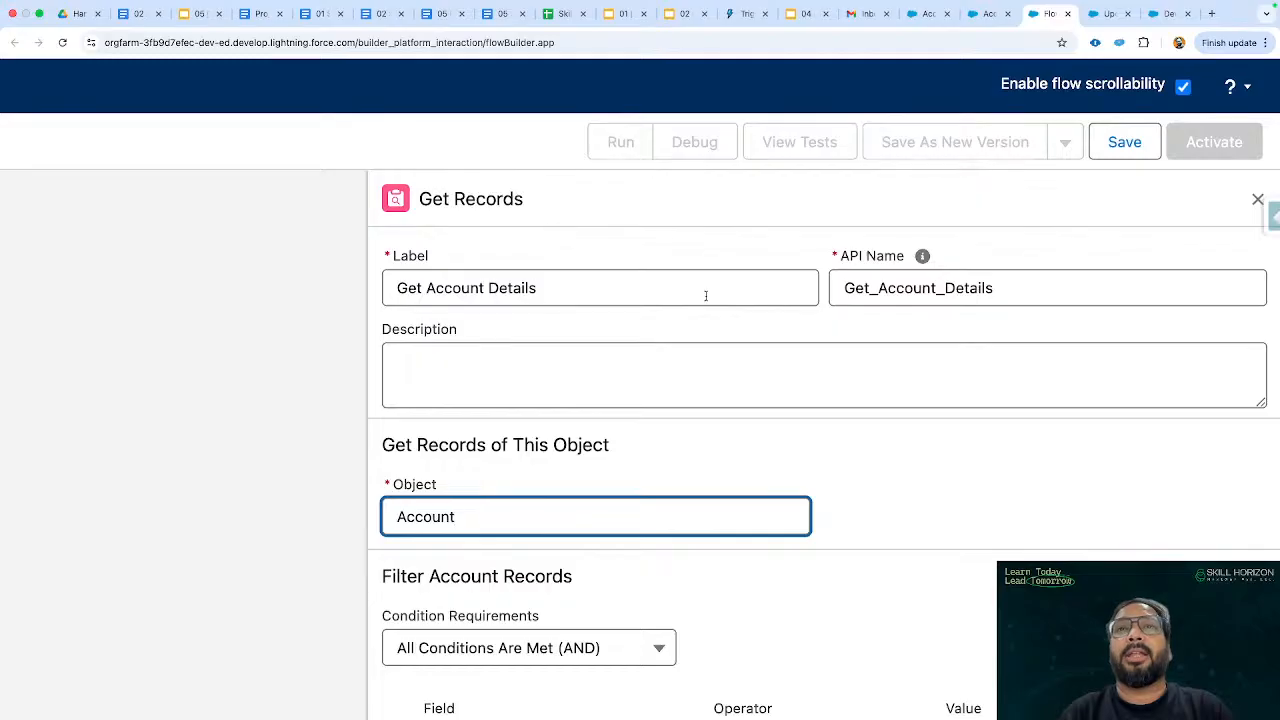
pyautogui.scroll(-1, 691, 389)
pyautogui.scroll(-5, 626, 351)
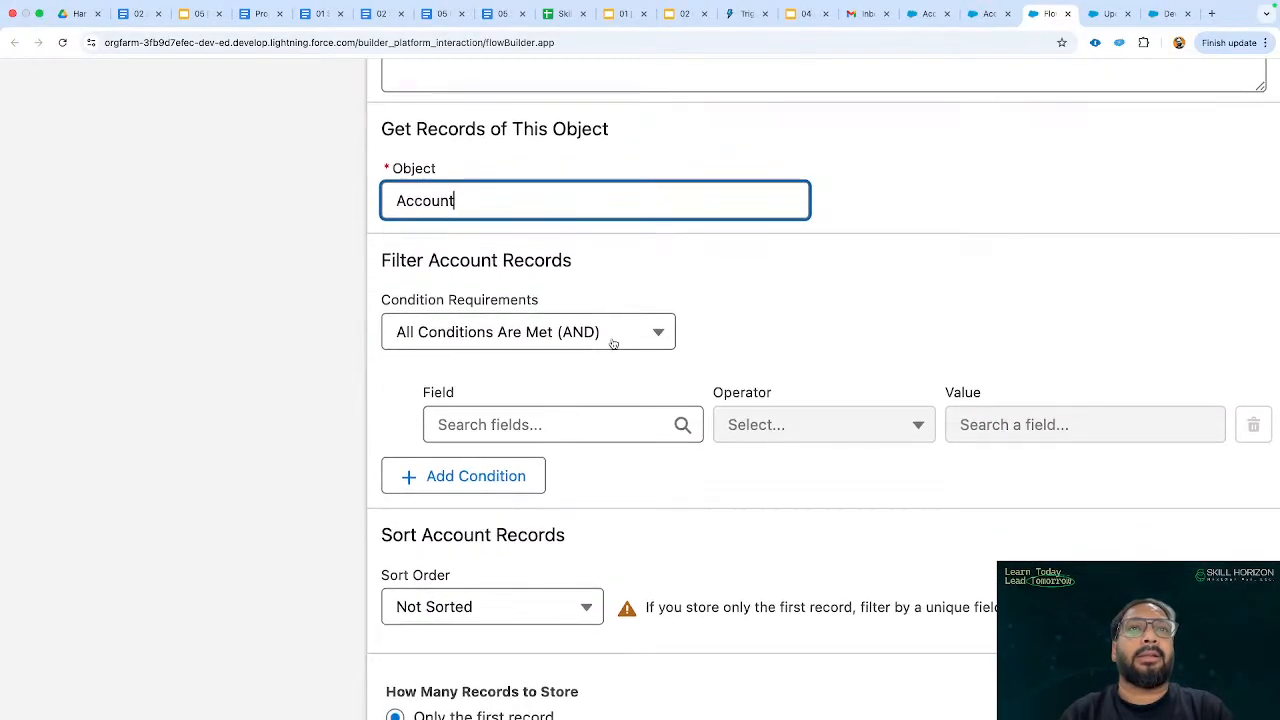
pyautogui.scroll(-3, 503, 249)
pyautogui.click(528, 248)
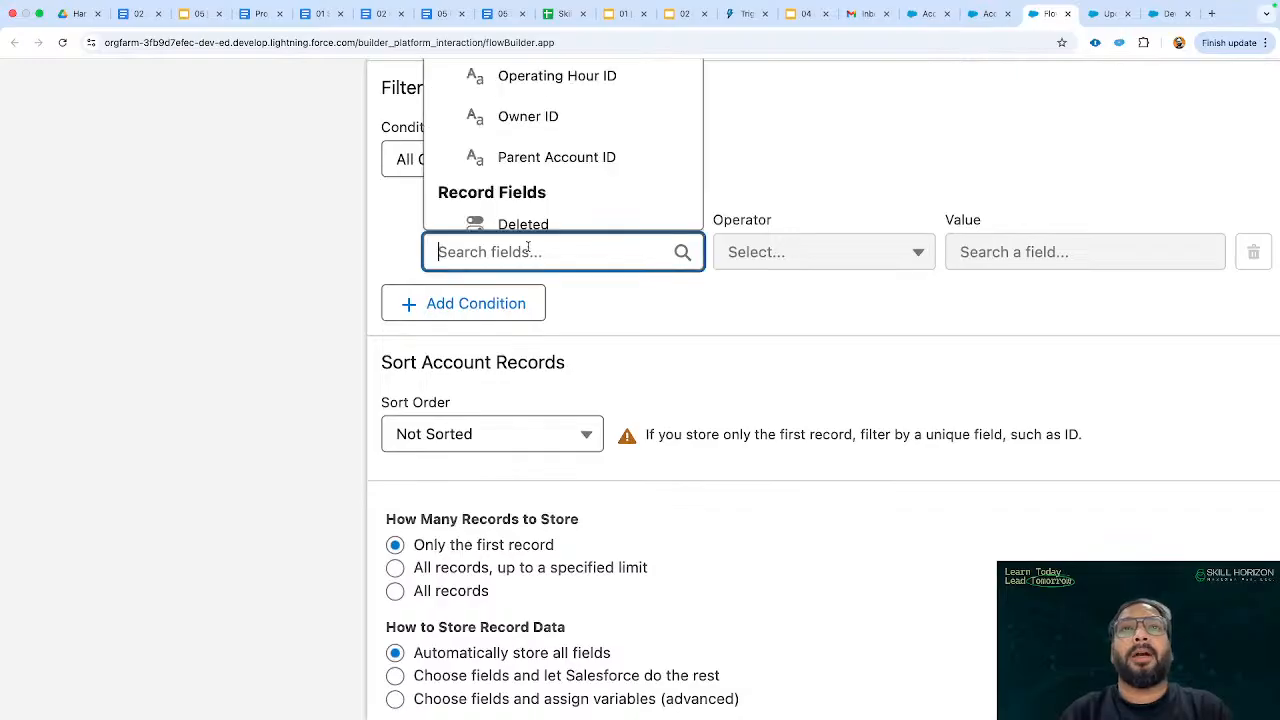
pyautogui.write('id')
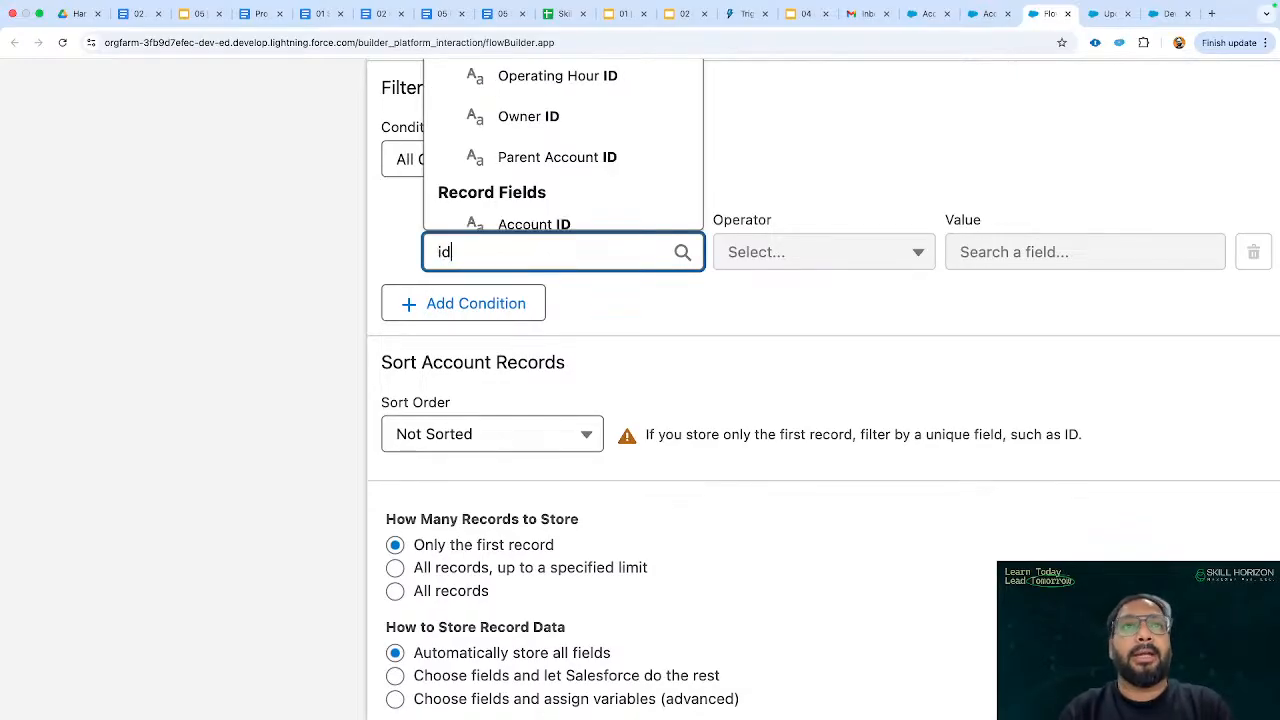
pyautogui.click(576, 222)
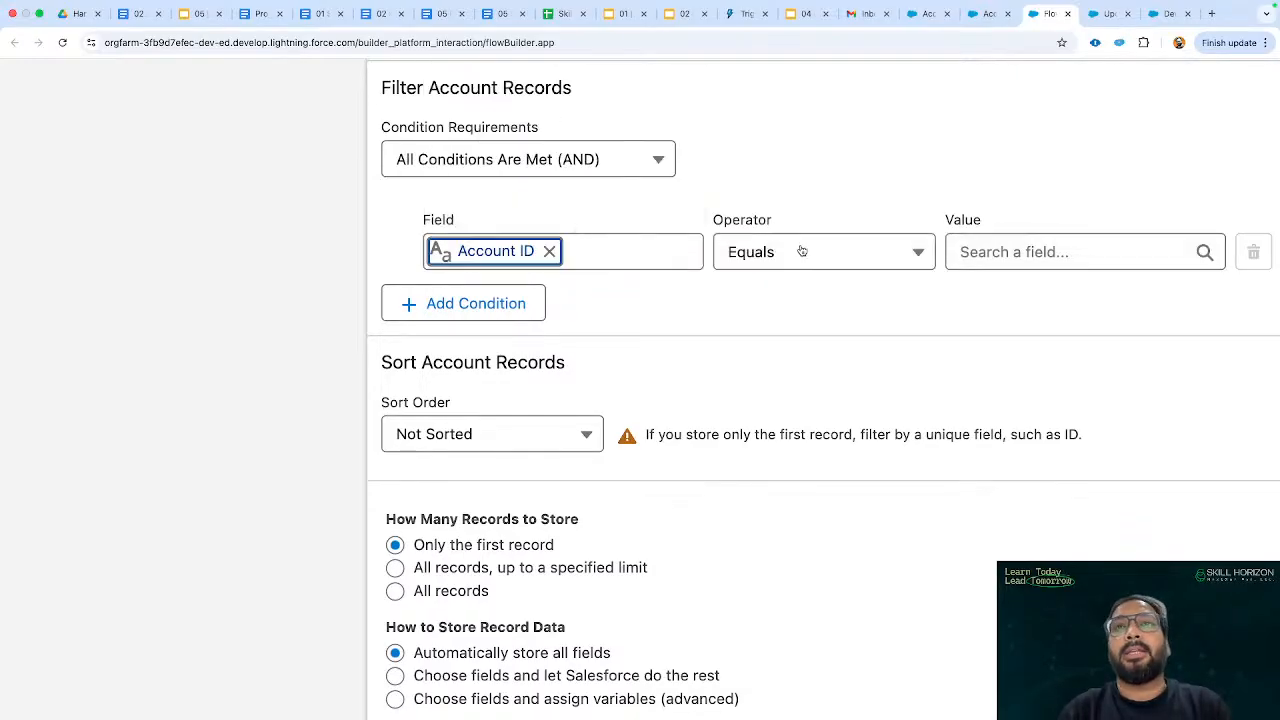
# Set the Account ID condition's value to the Triggering Contact's Account ID.
pyautogui.click(1025, 262)
pyautogui.write('reco')
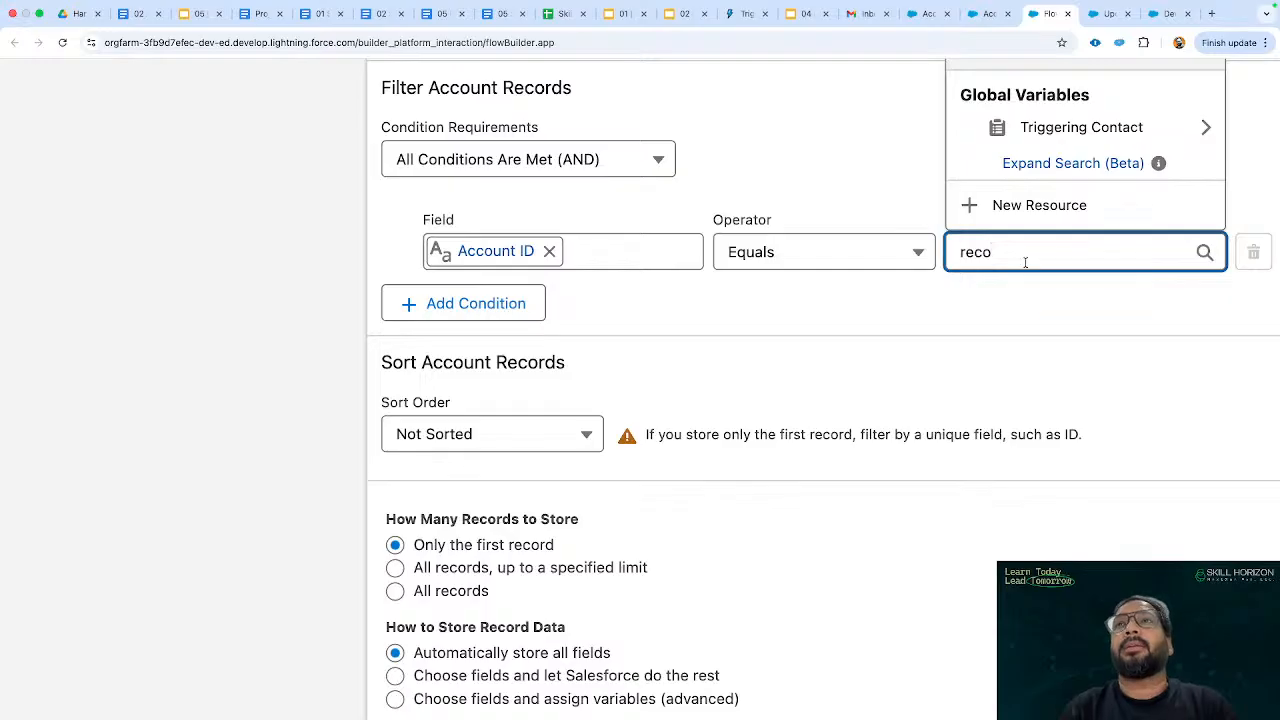
pyautogui.click(1100, 127)
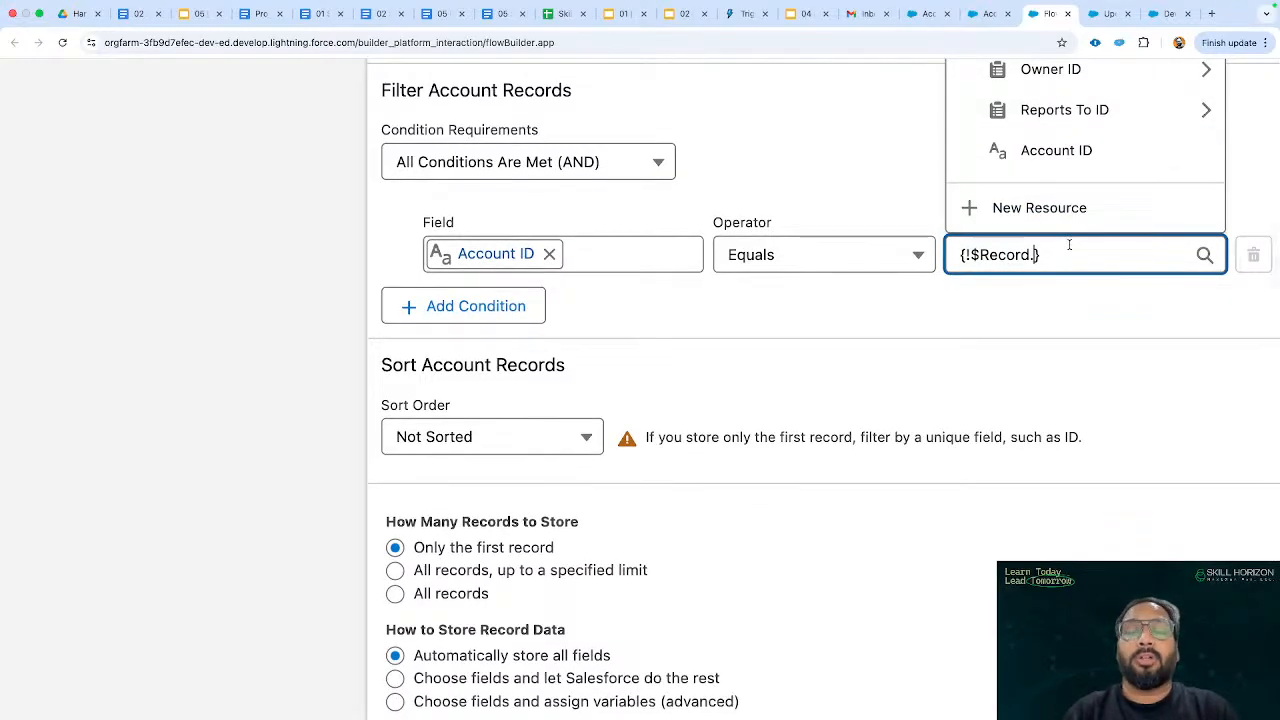
pyautogui.write('acc')
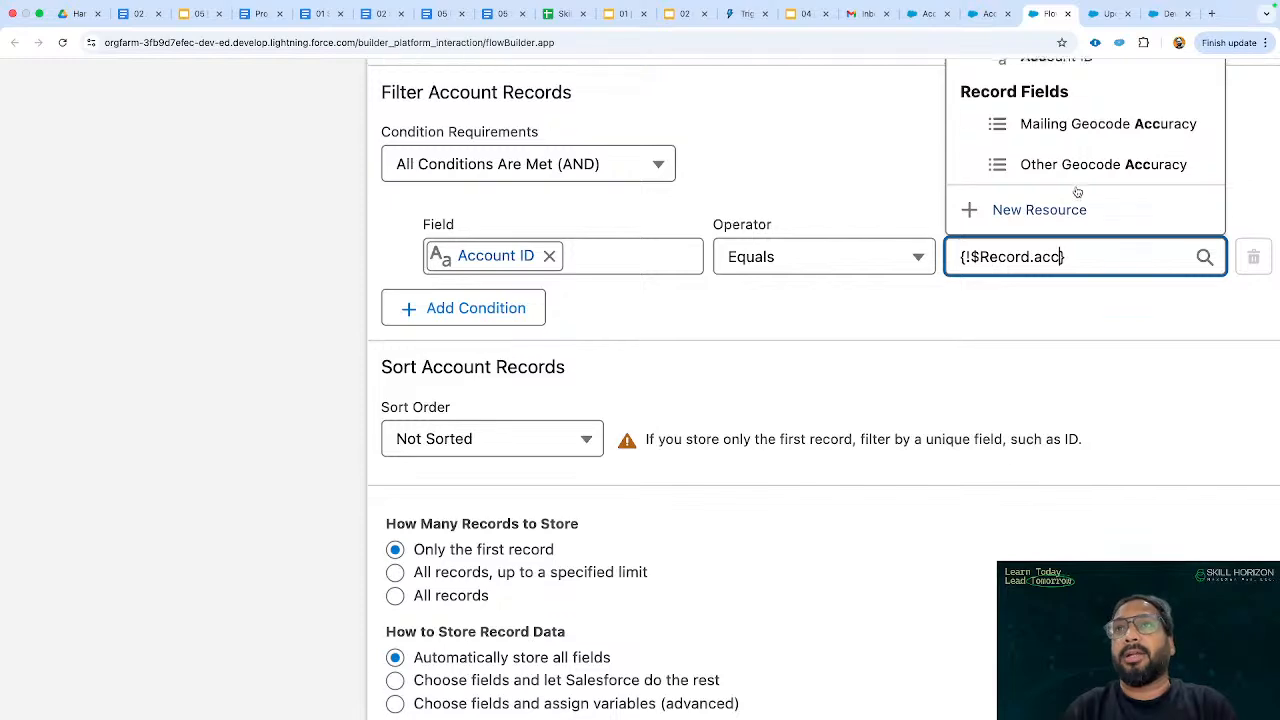
pyautogui.scroll(3, 1077, 192)
pyautogui.click(1077, 194)
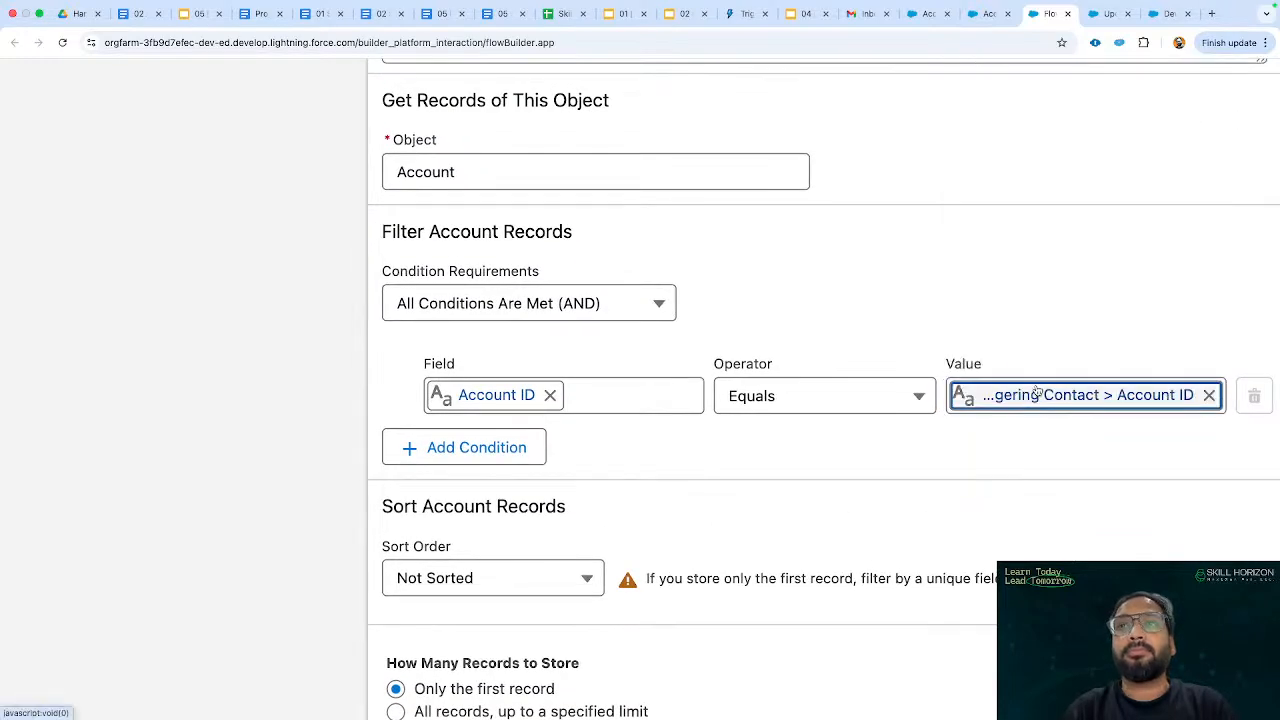
pyautogui.click(840, 463)
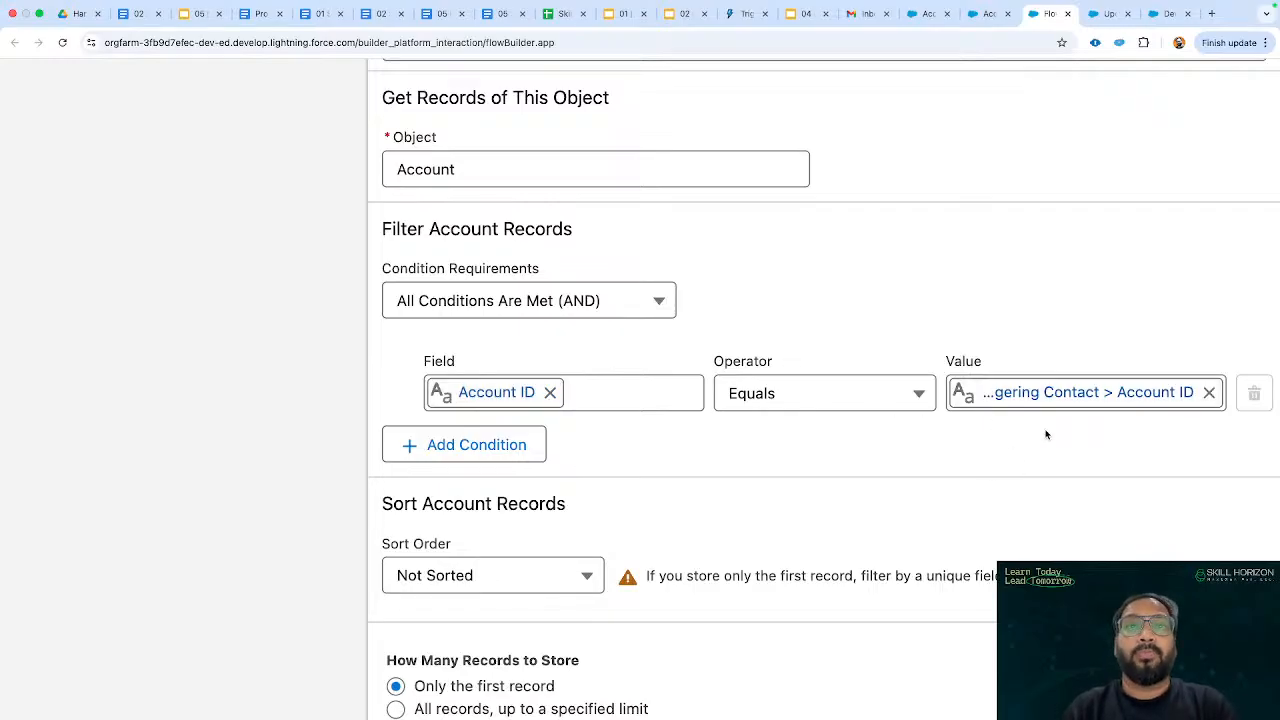
# Review the sorting and storage options of Get Account Details, close its settings, and bring the flow into view on the canvas.
pyautogui.scroll(-3, 837, 434)
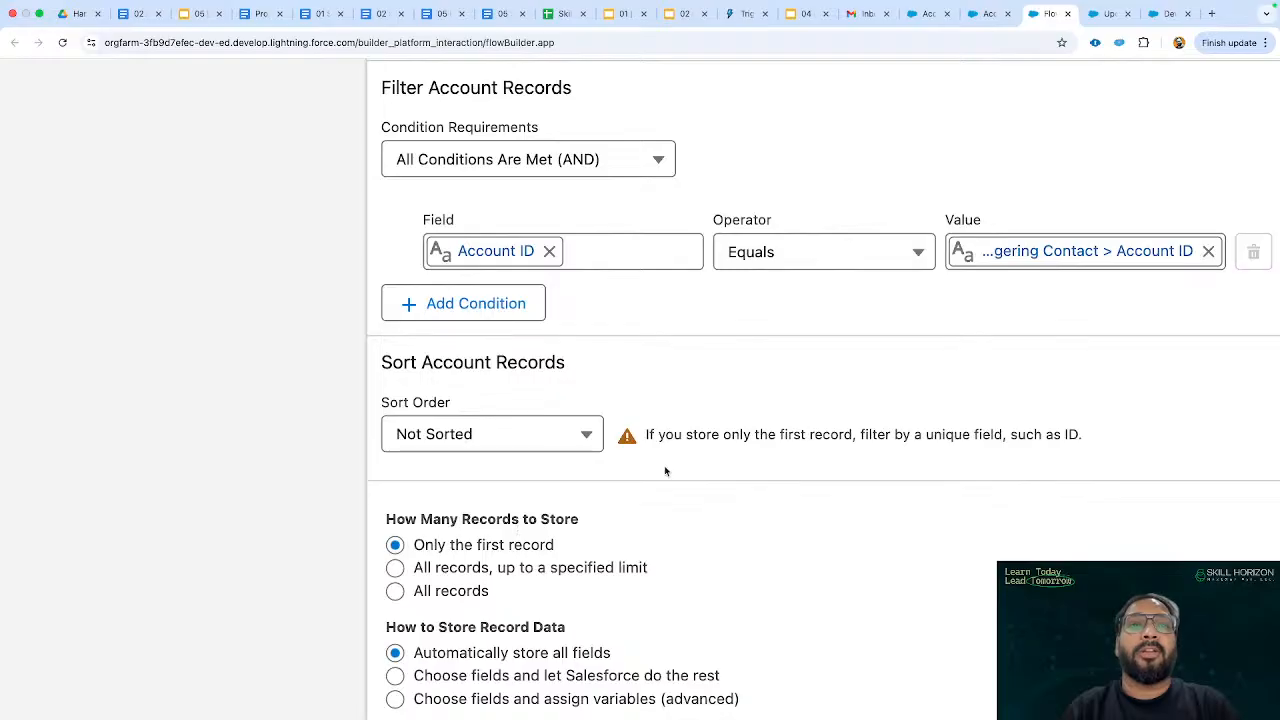
pyautogui.scroll(-10, 746, 399)
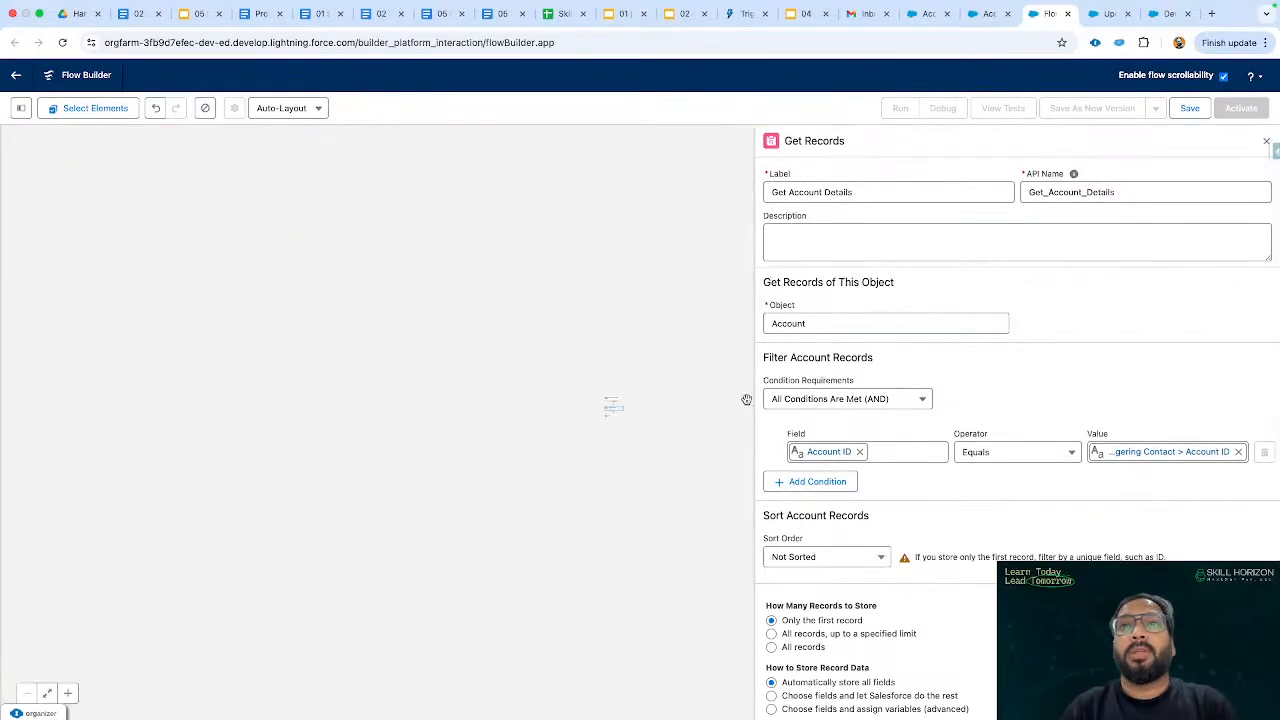
pyautogui.click(1274, 149)
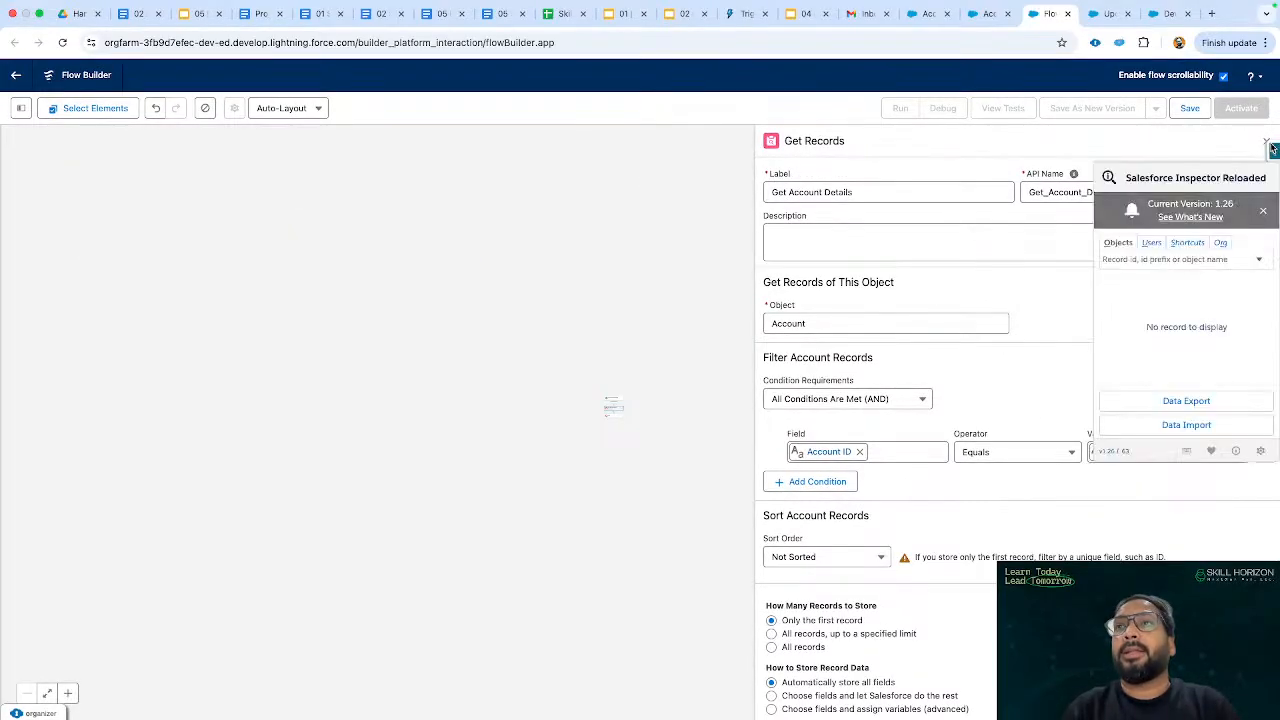
pyautogui.click(1265, 143)
pyautogui.moveTo(646, 428); pyautogui.dragTo(621, 375)
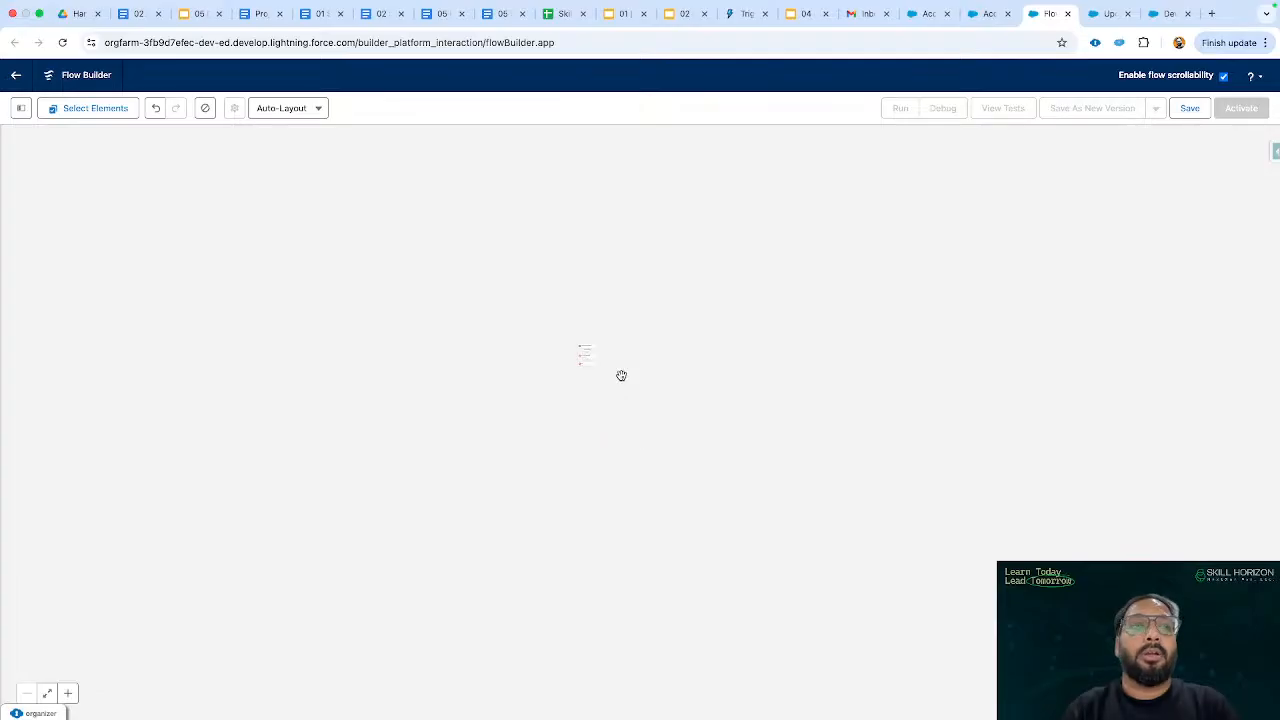
pyautogui.click(47, 696)
pyautogui.moveTo(378, 480); pyautogui.dragTo(508, 538)
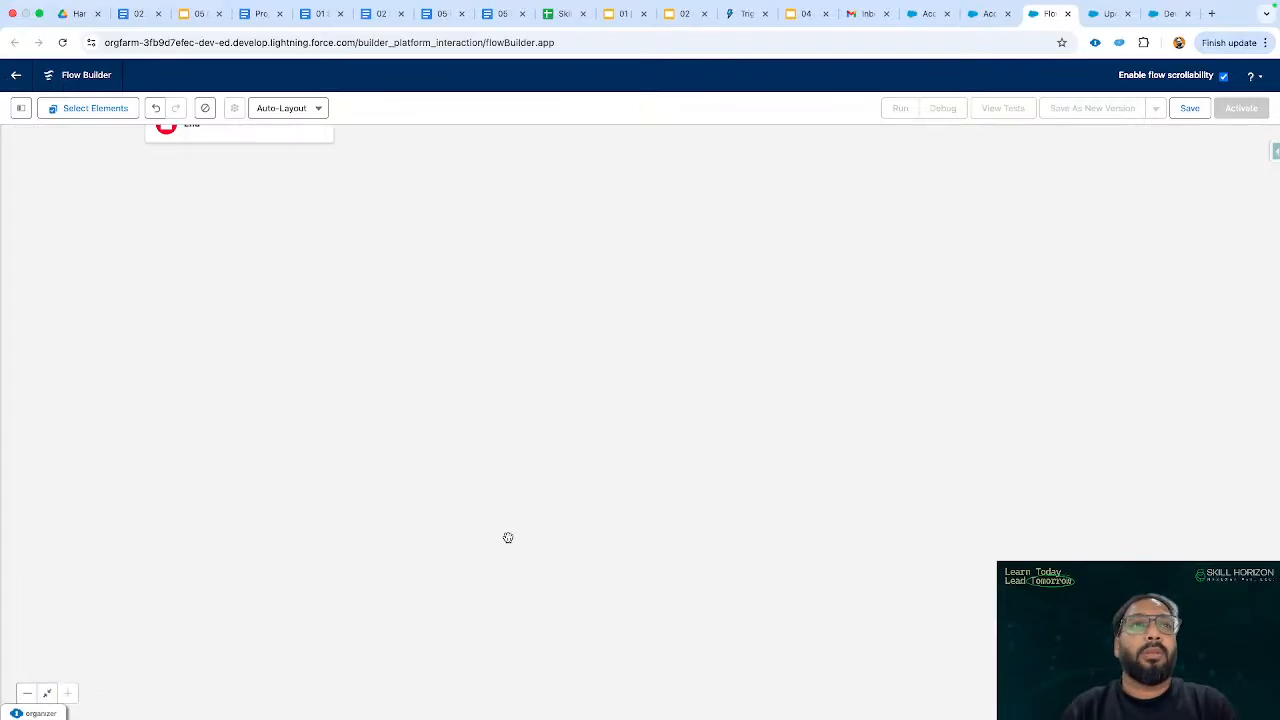
pyautogui.moveTo(428, 325); pyautogui.dragTo(578, 490)
pyautogui.moveTo(568, 288); pyautogui.dragTo(691, 387)
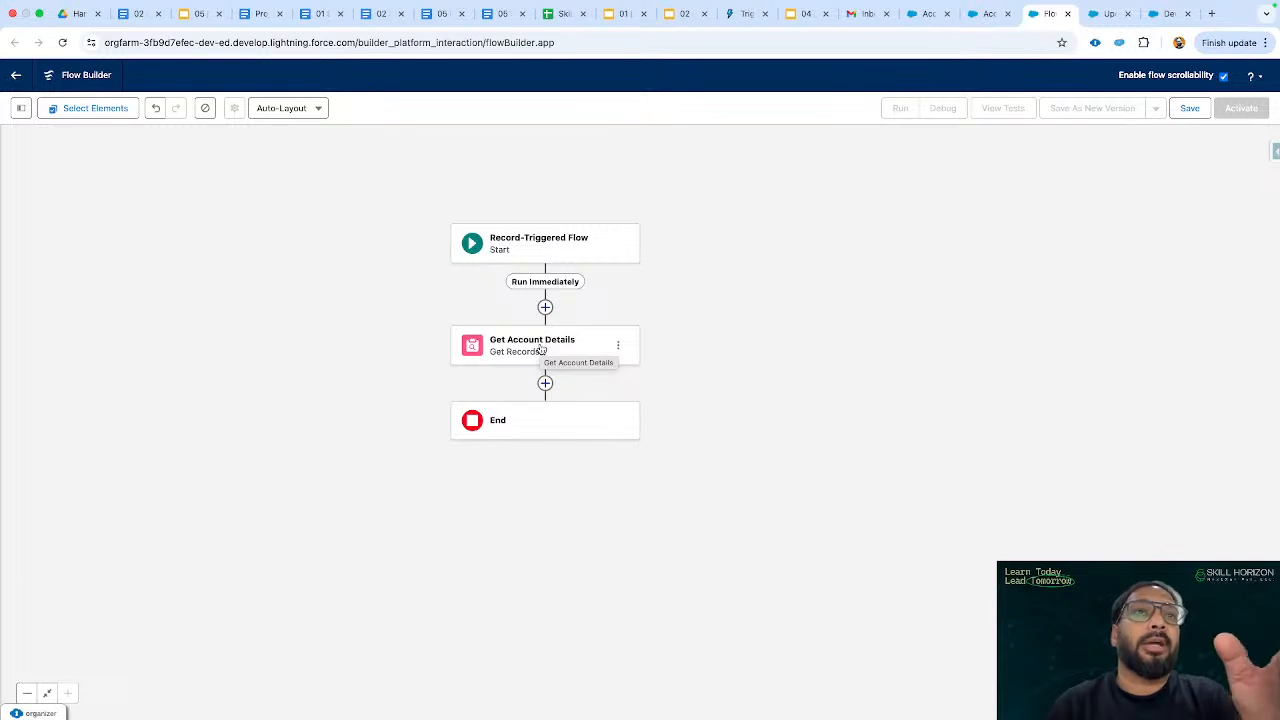
# Start a new flow resource of type Variable with the API name Count.
pyautogui.click(21, 108)
pyautogui.click(47, 231)
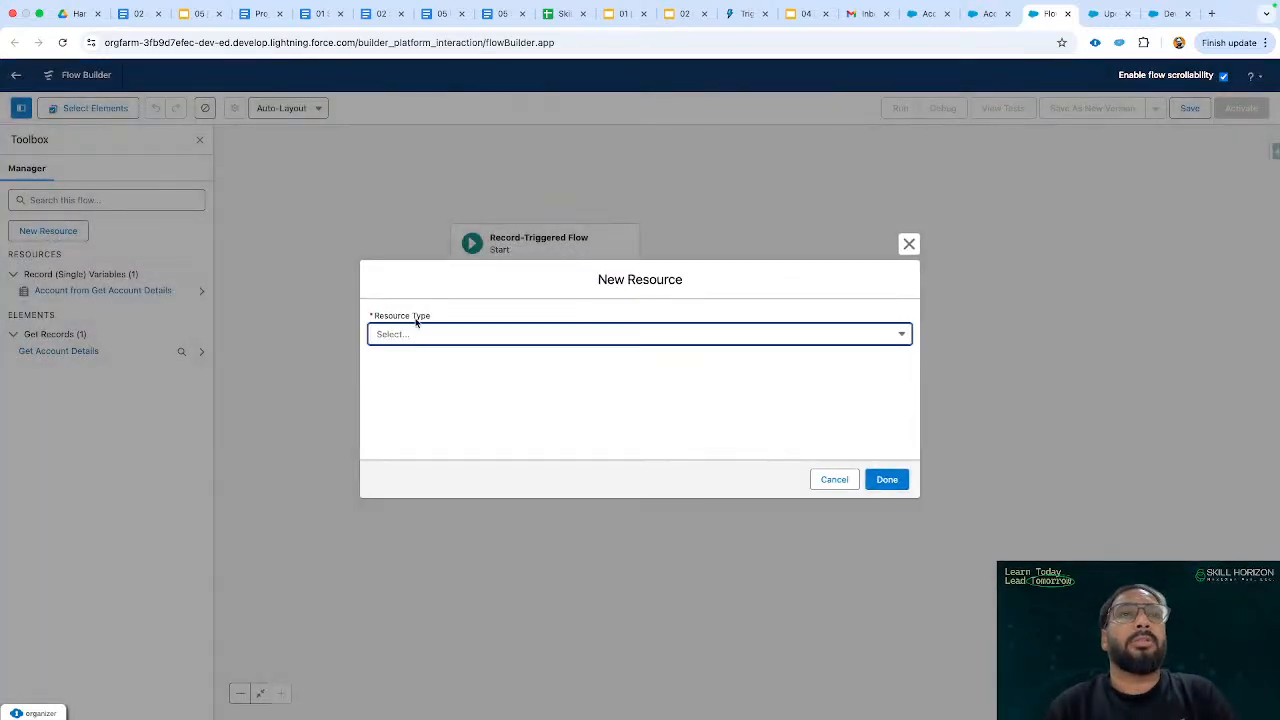
pyautogui.click(418, 335)
pyautogui.click(417, 356)
pyautogui.click(415, 300)
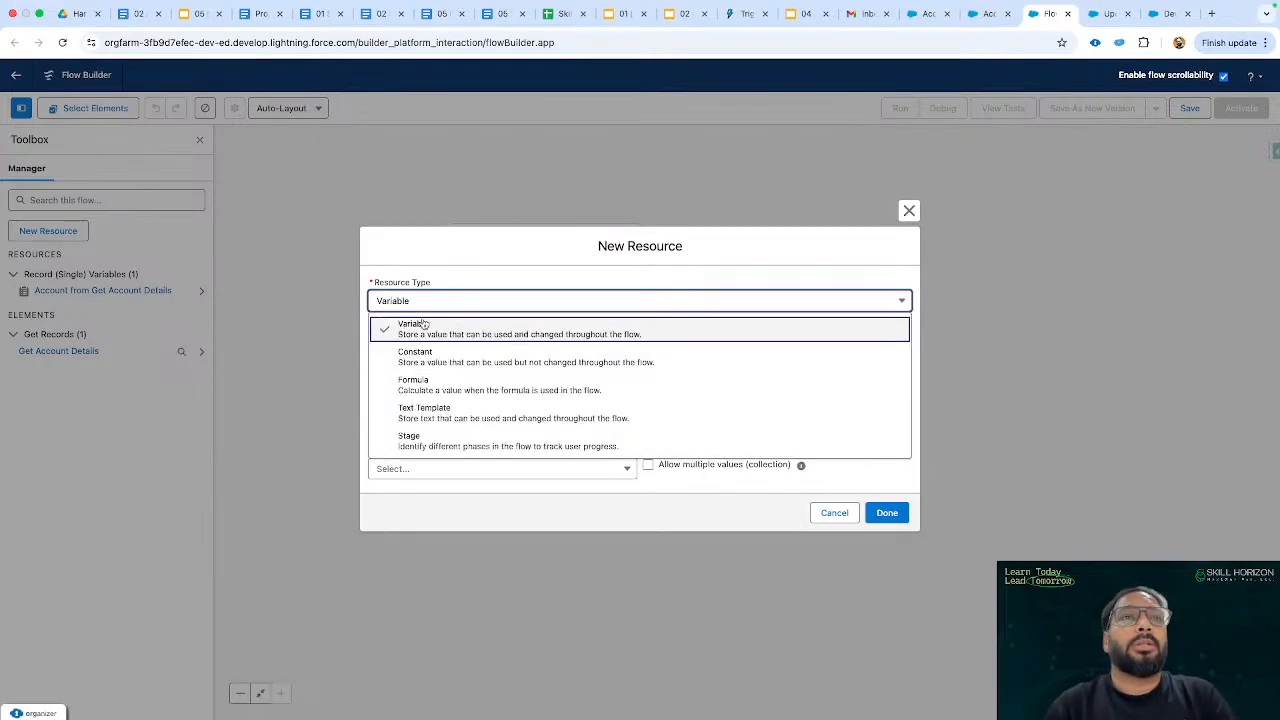
pyautogui.click(420, 330)
pyautogui.click(415, 354)
pyautogui.write('Count')
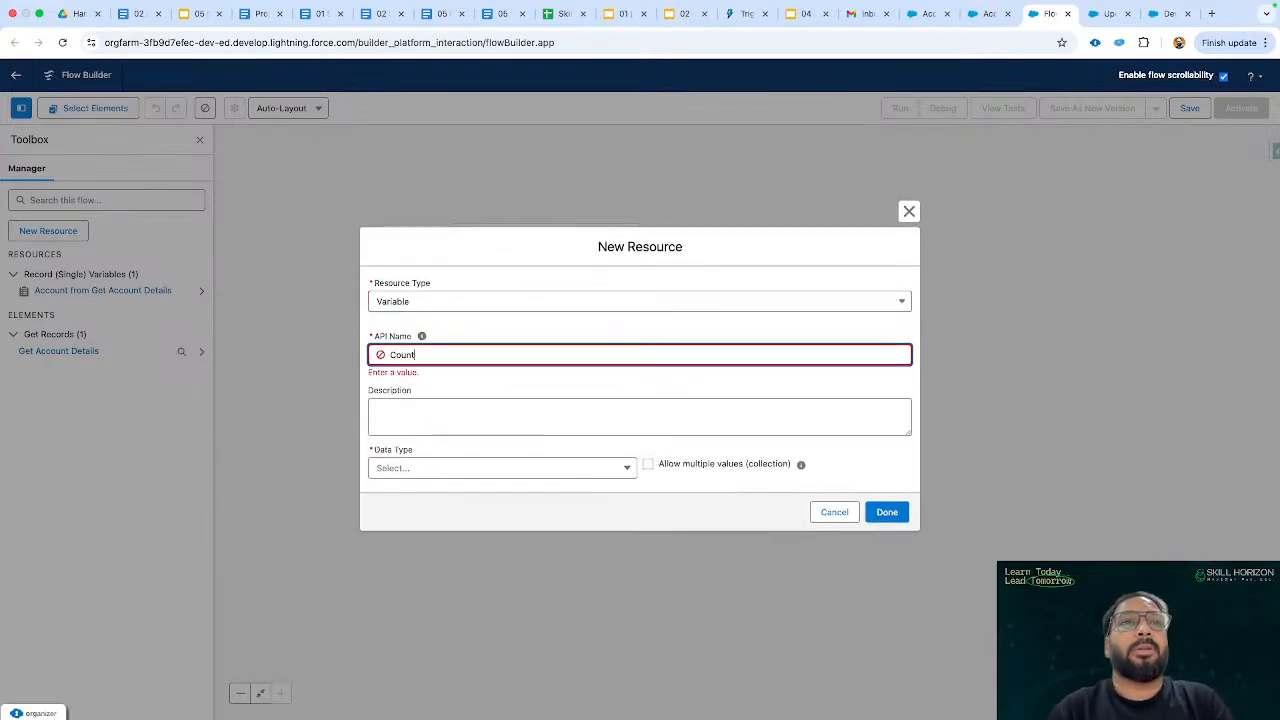
# Give the Count variable the Number data type and a default value of 0, and create it.
pyautogui.click(414, 468)
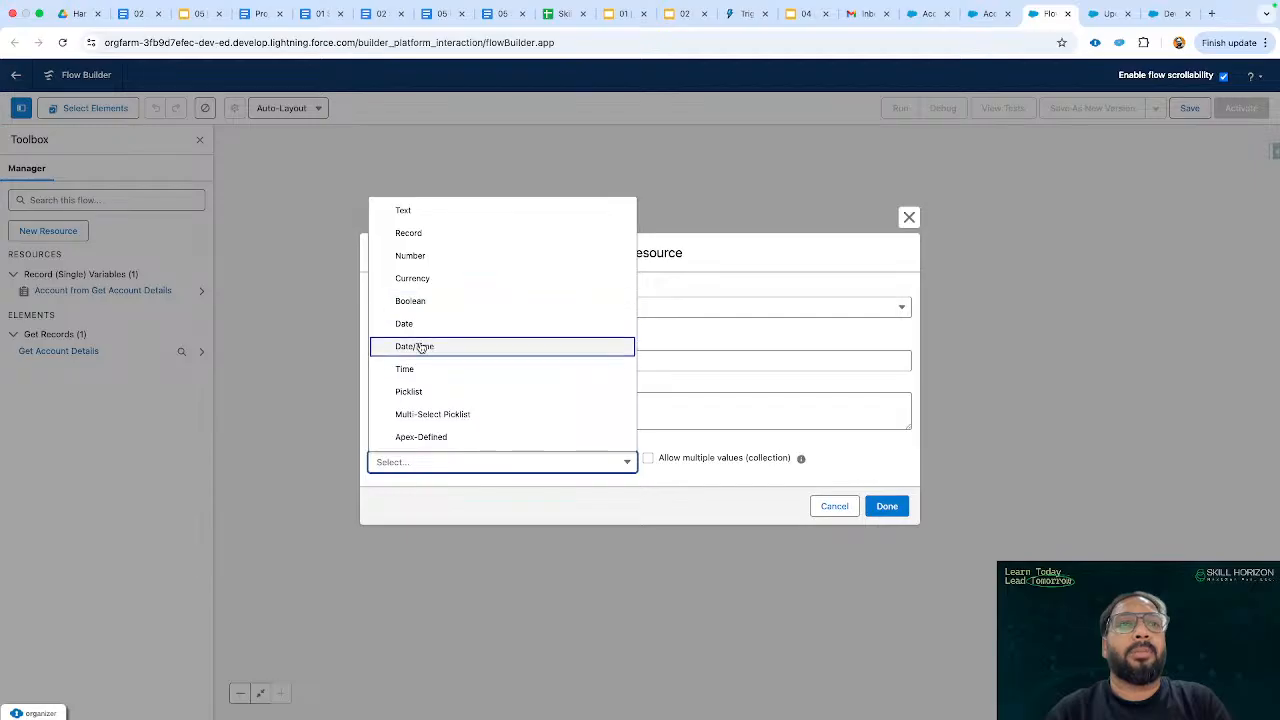
pyautogui.click(428, 268)
pyautogui.click(406, 480)
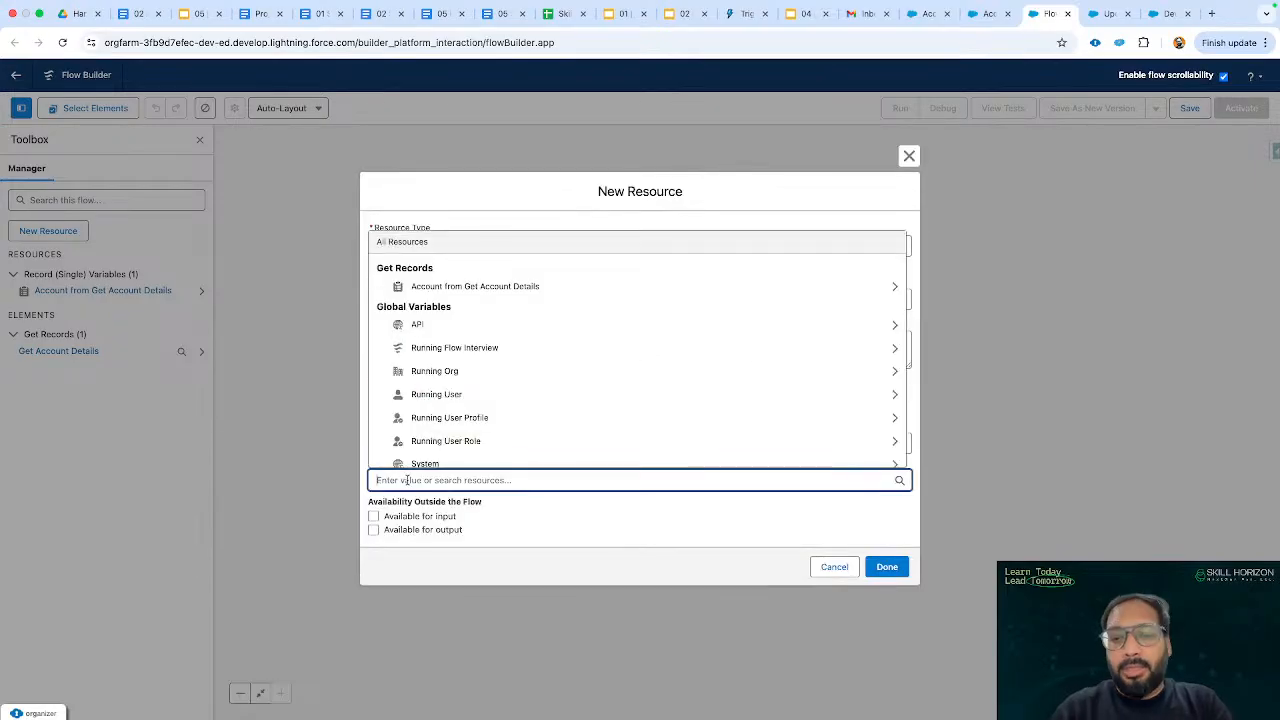
pyautogui.write('0')
pyautogui.click(571, 541)
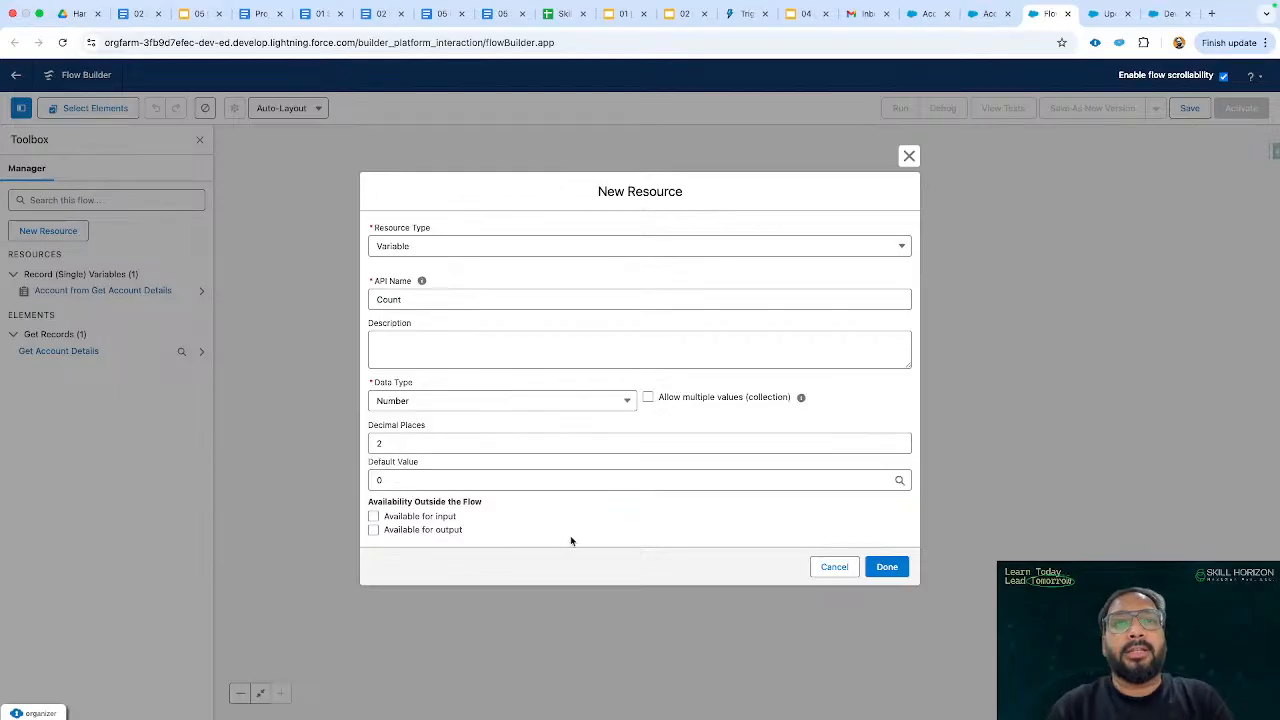
pyautogui.click(886, 567)
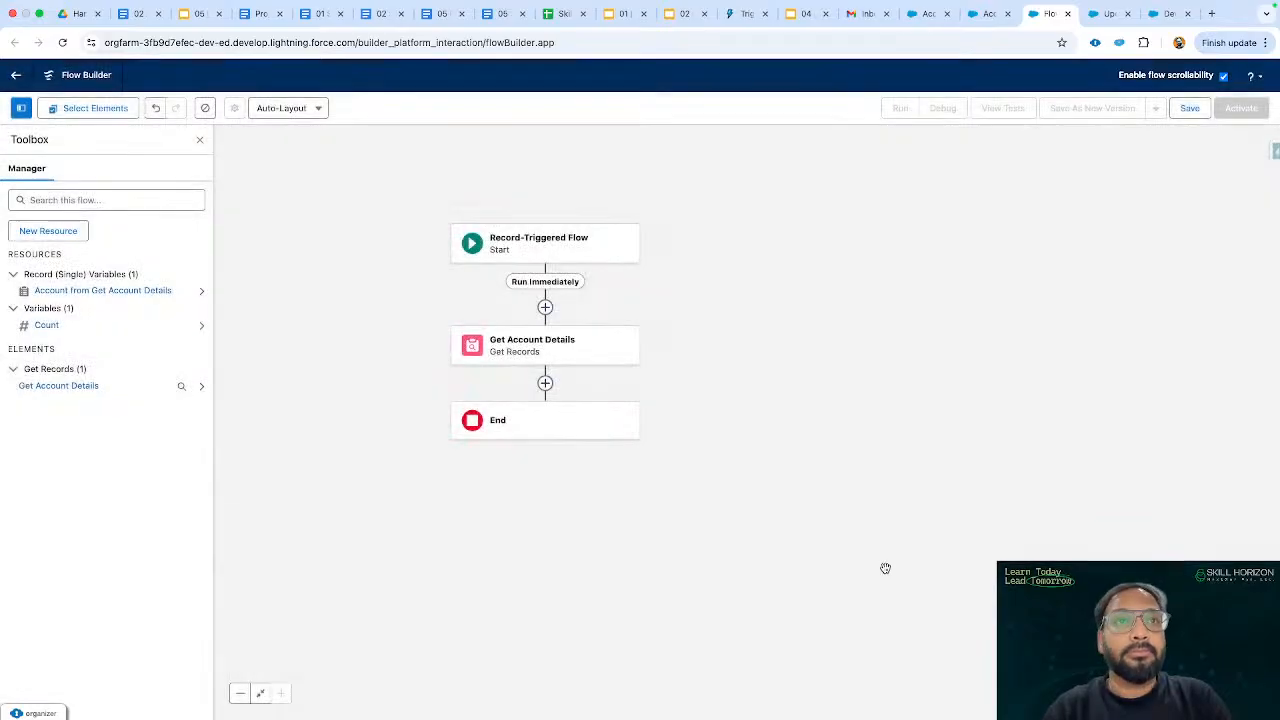
# Add an Assignment element between Get Account Details and the end of the flow.
pyautogui.moveTo(554, 523); pyautogui.dragTo(747, 524)
pyautogui.moveTo(783, 374); pyautogui.dragTo(686, 334)
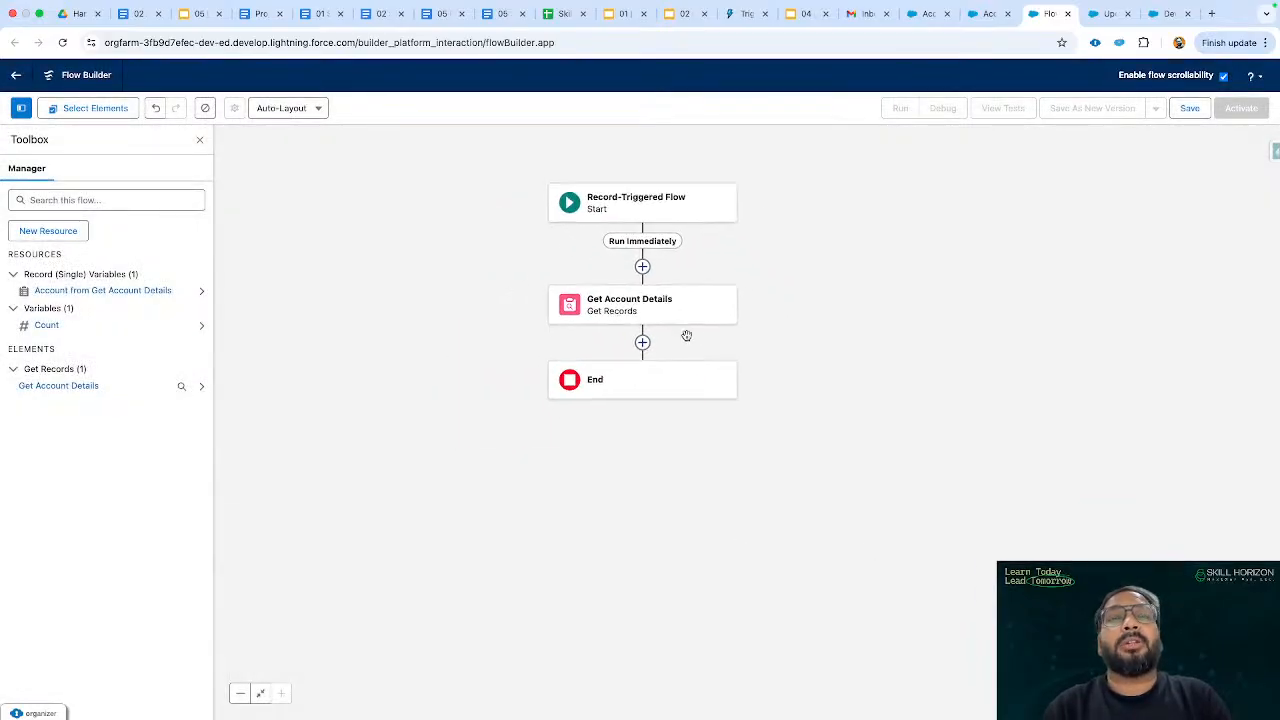
pyautogui.click(642, 343)
pyautogui.scroll(-4, 634, 457)
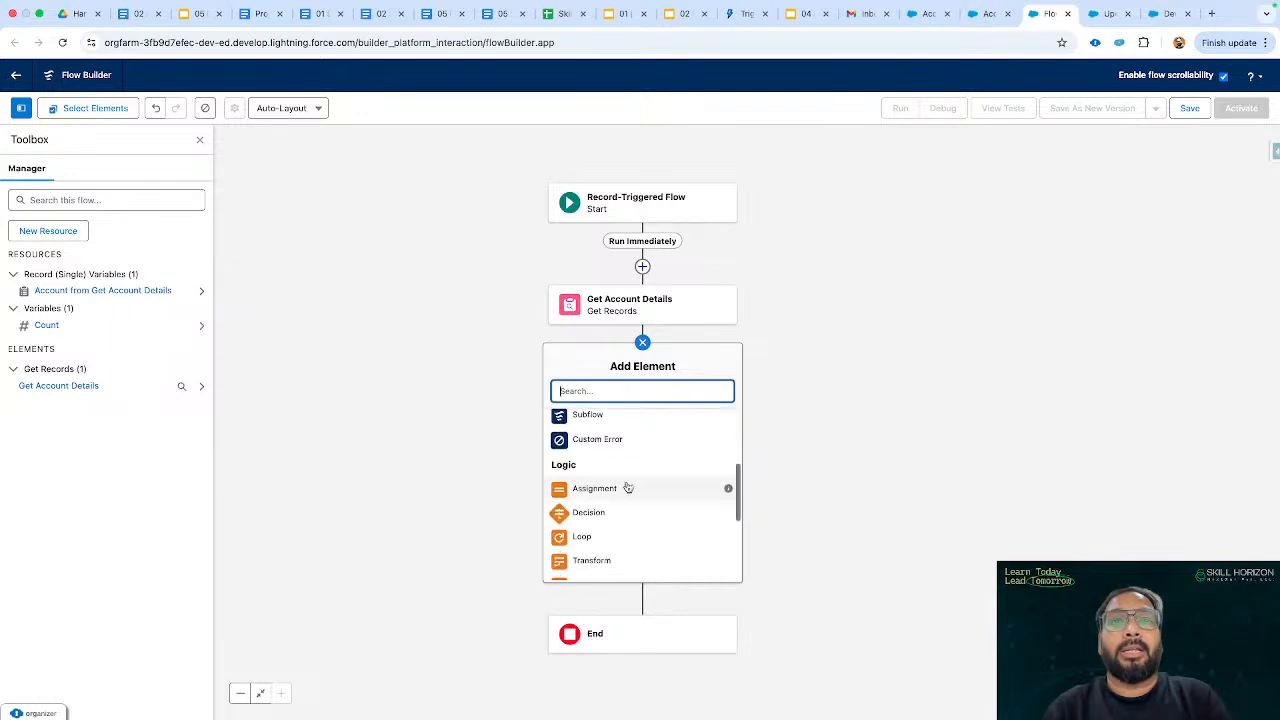
pyautogui.click(626, 489)
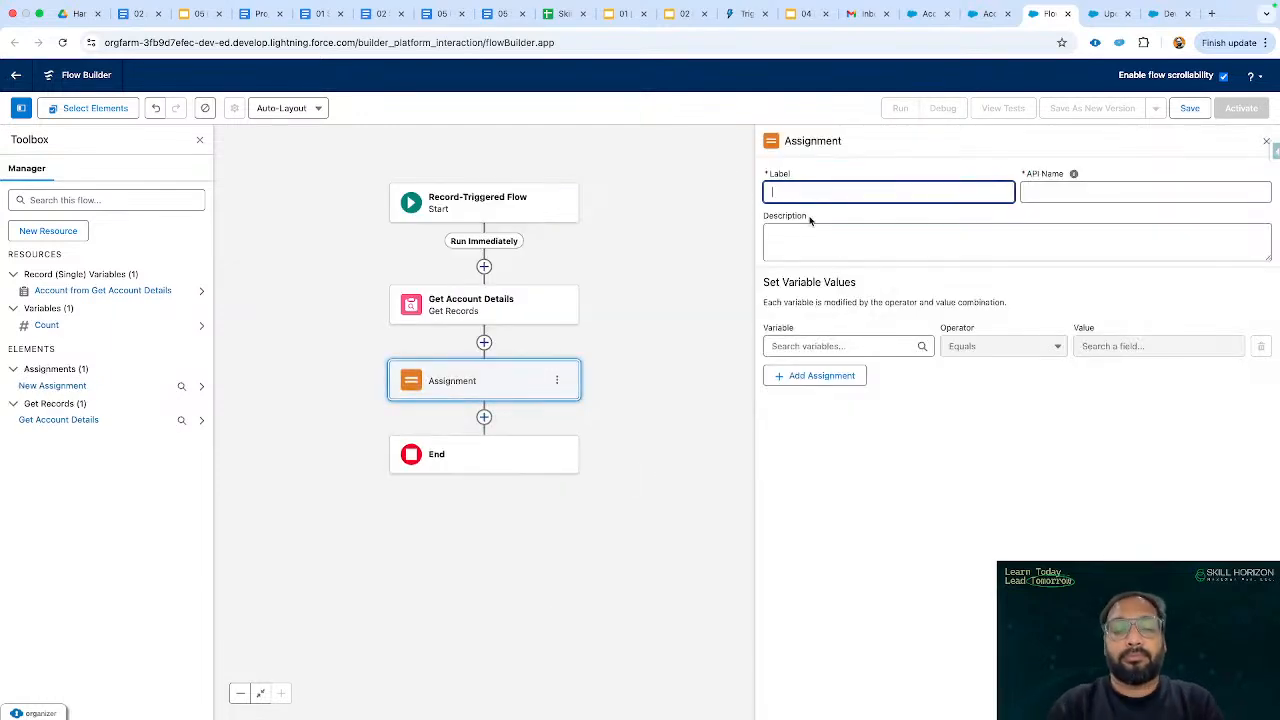
# Label the new Assignment element Assign Counter.
pyautogui.write('Incre')
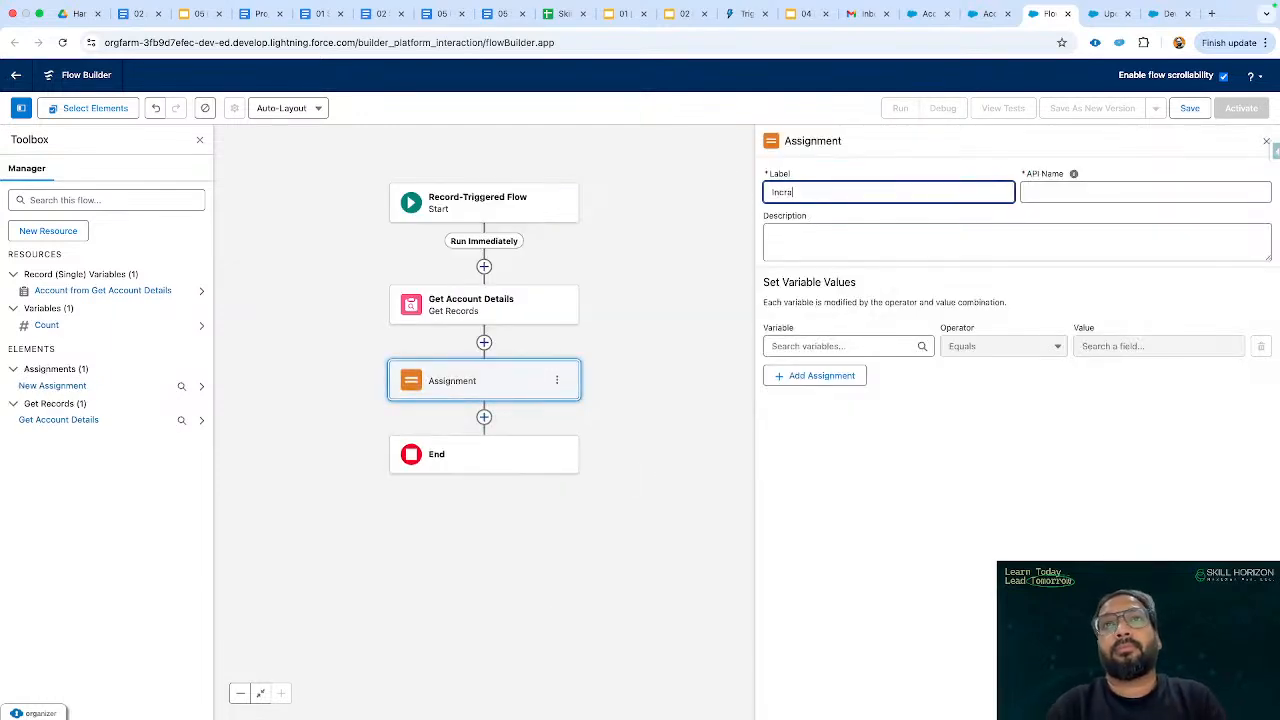
pyautogui.press('BackSpace')
pyautogui.press('BackSpace')
pyautogui.press('BackSpace')
pyautogui.press('BackSpace')
pyautogui.press('BackSpace')
pyautogui.write('Assi')
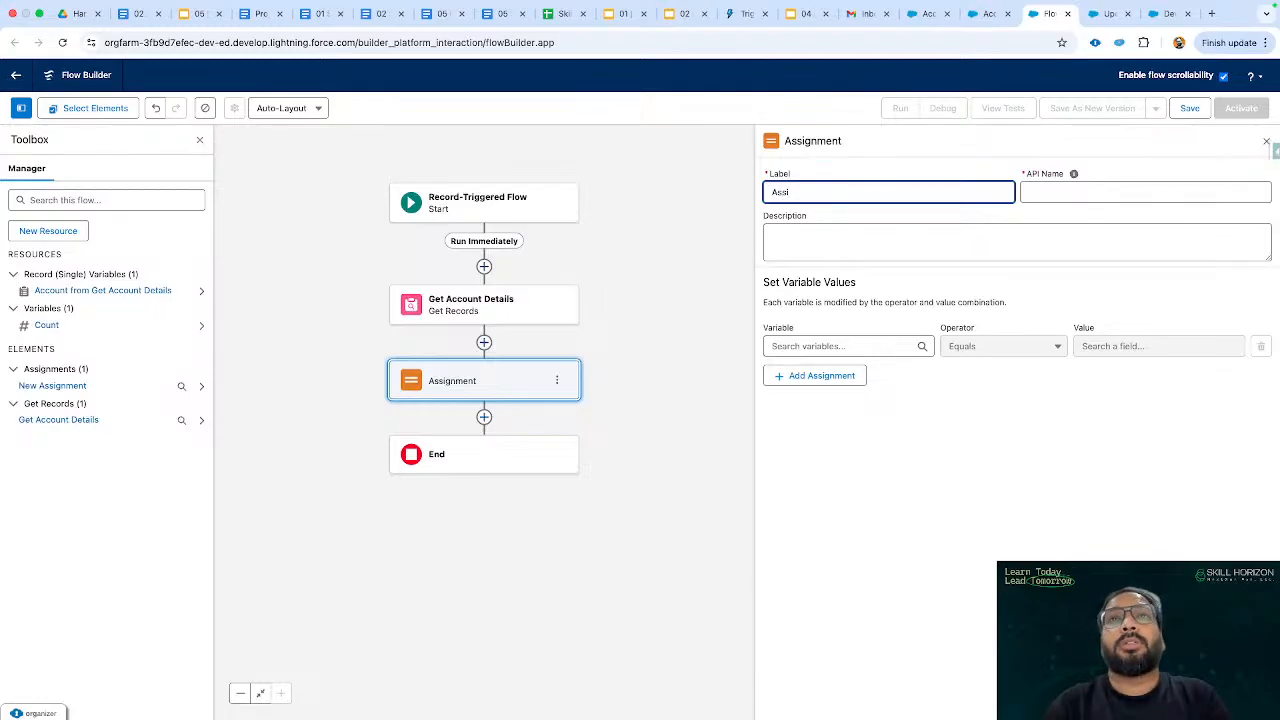
pyautogui.write('gn count')
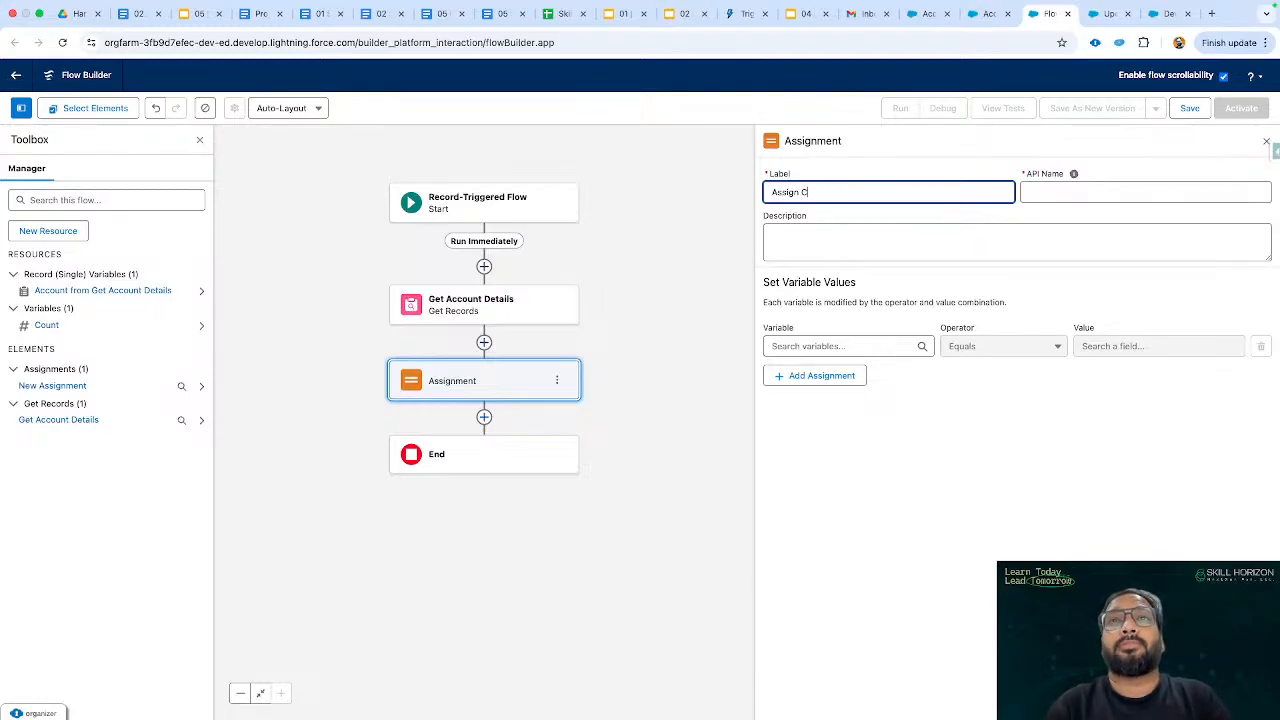
pyautogui.write('ounter')
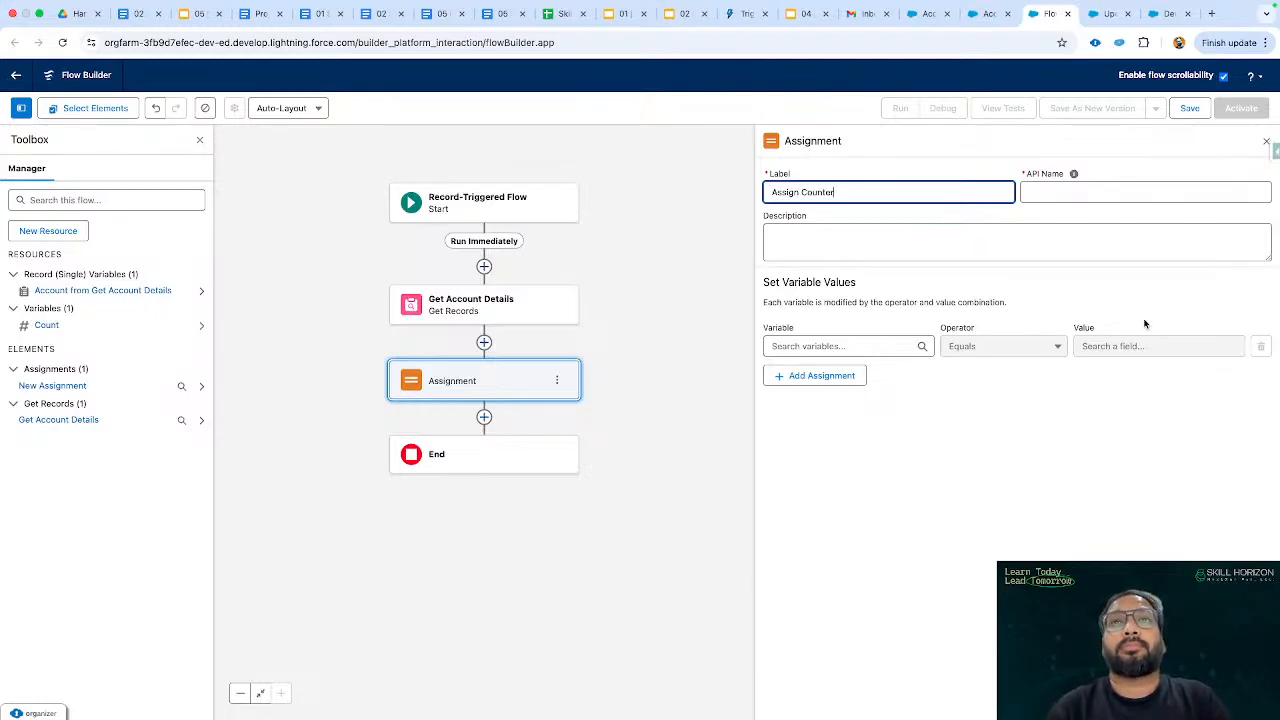
# Assign the Count variable to equal Total Contacts of the account from Get Account Details.
pyautogui.click(840, 346)
pyautogui.write('count')
pyautogui.click(822, 455)
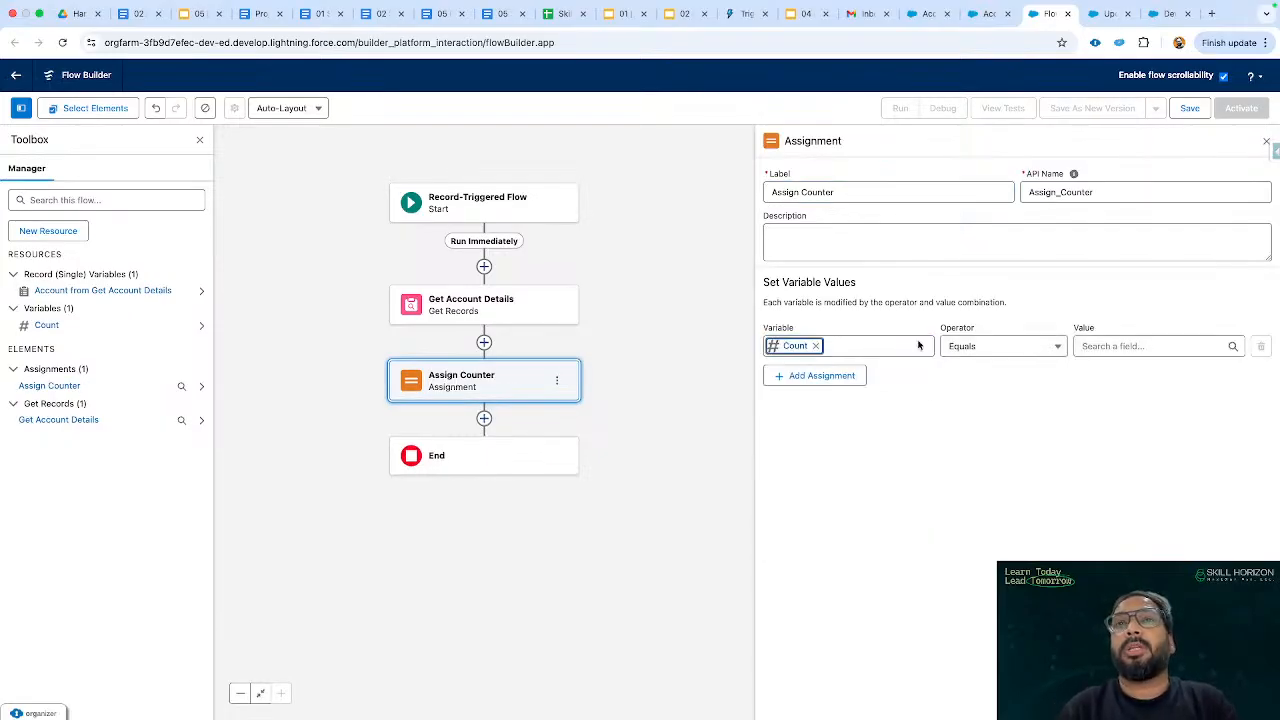
pyautogui.click(1115, 346)
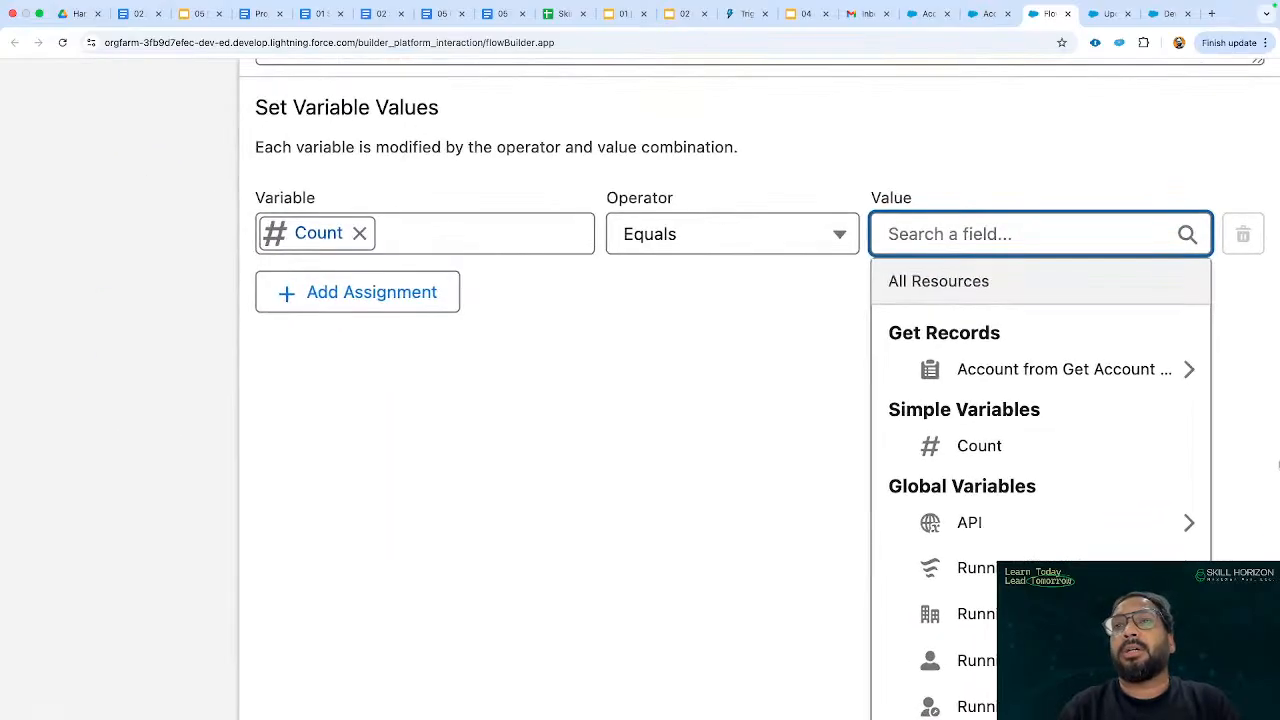
pyautogui.click(1057, 371)
pyautogui.write('.total')
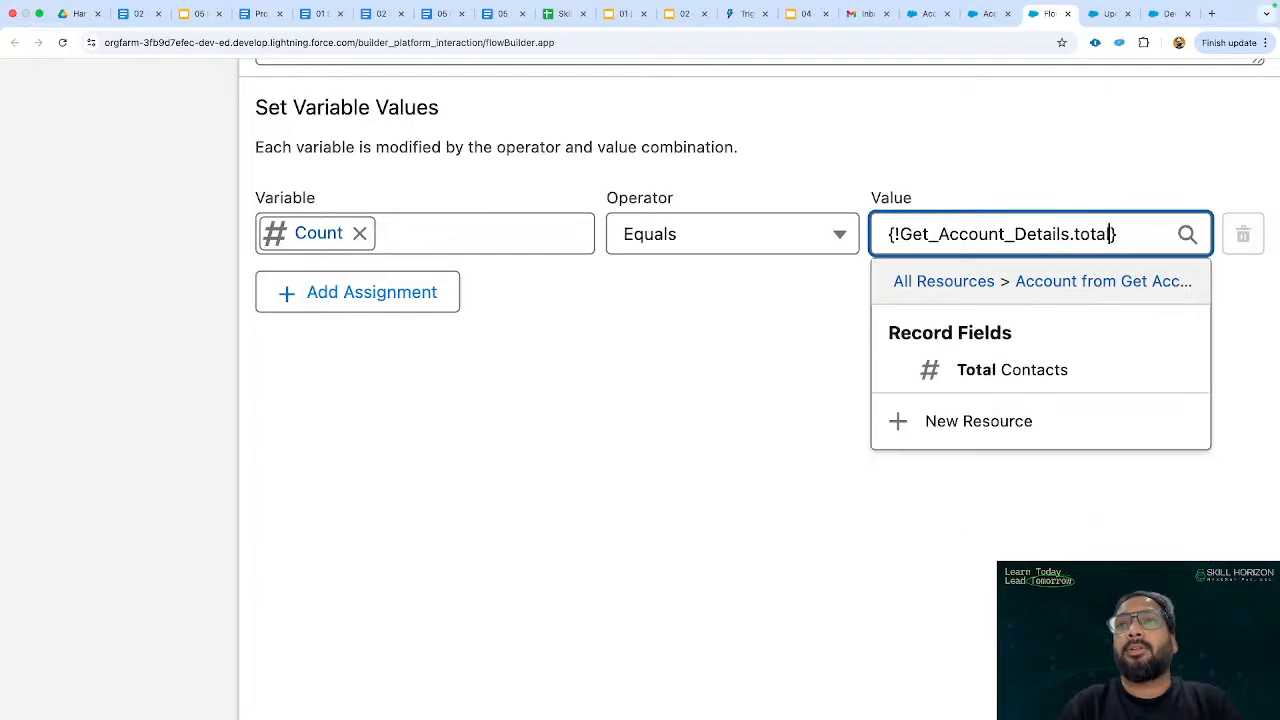
pyautogui.click(1020, 368)
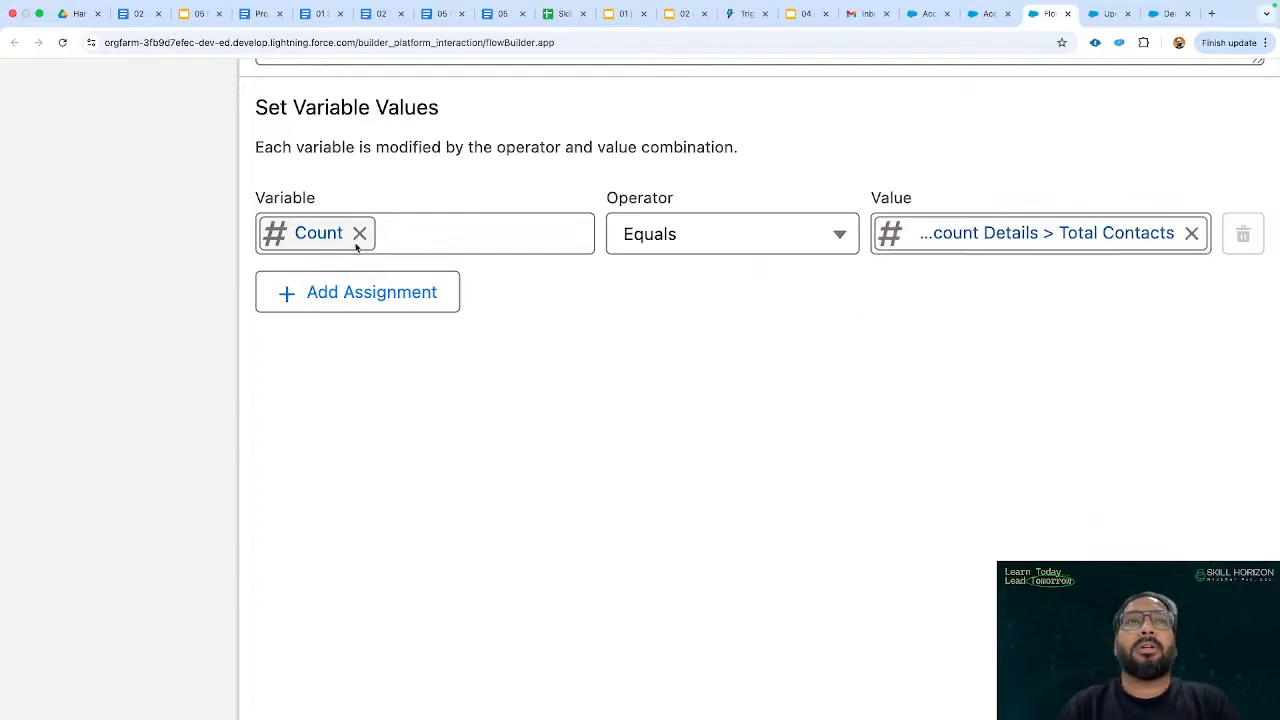
# Add a second assignment to Assign Counter that adds 1 to the Count variable, and close the element's settings.
pyautogui.click(370, 290)
pyautogui.click(397, 320)
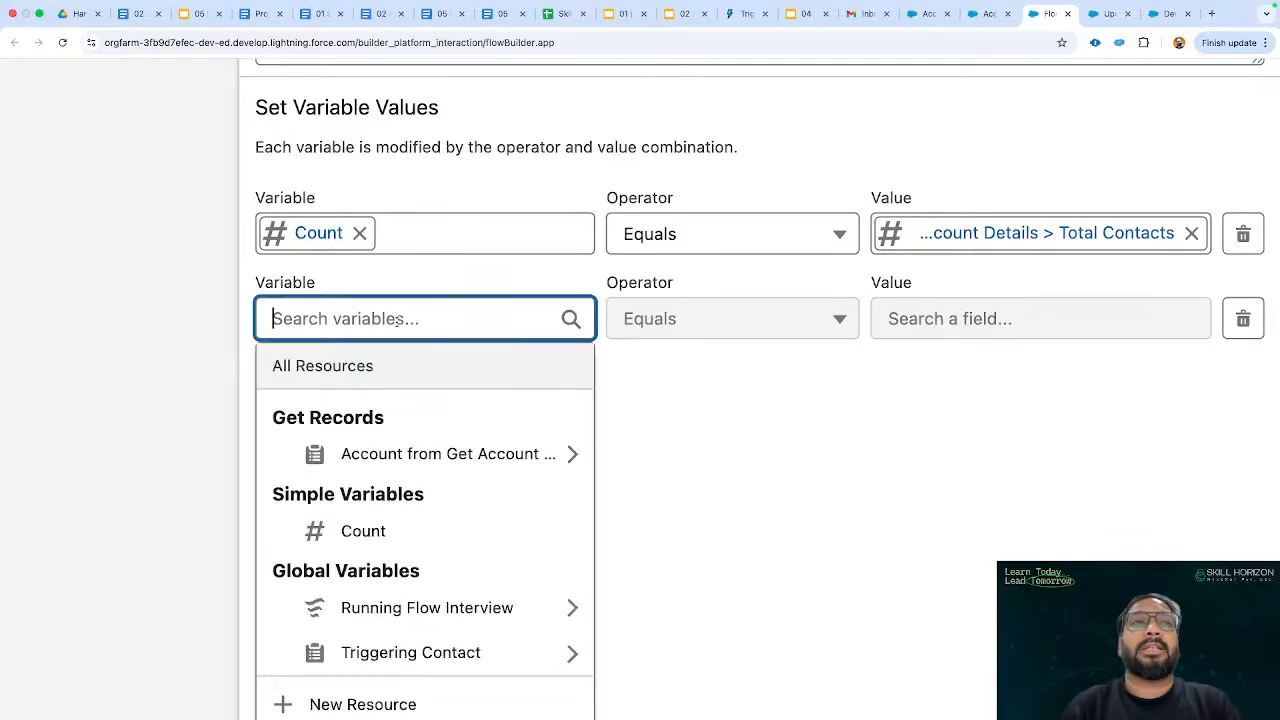
pyautogui.write('count')
pyautogui.click(393, 535)
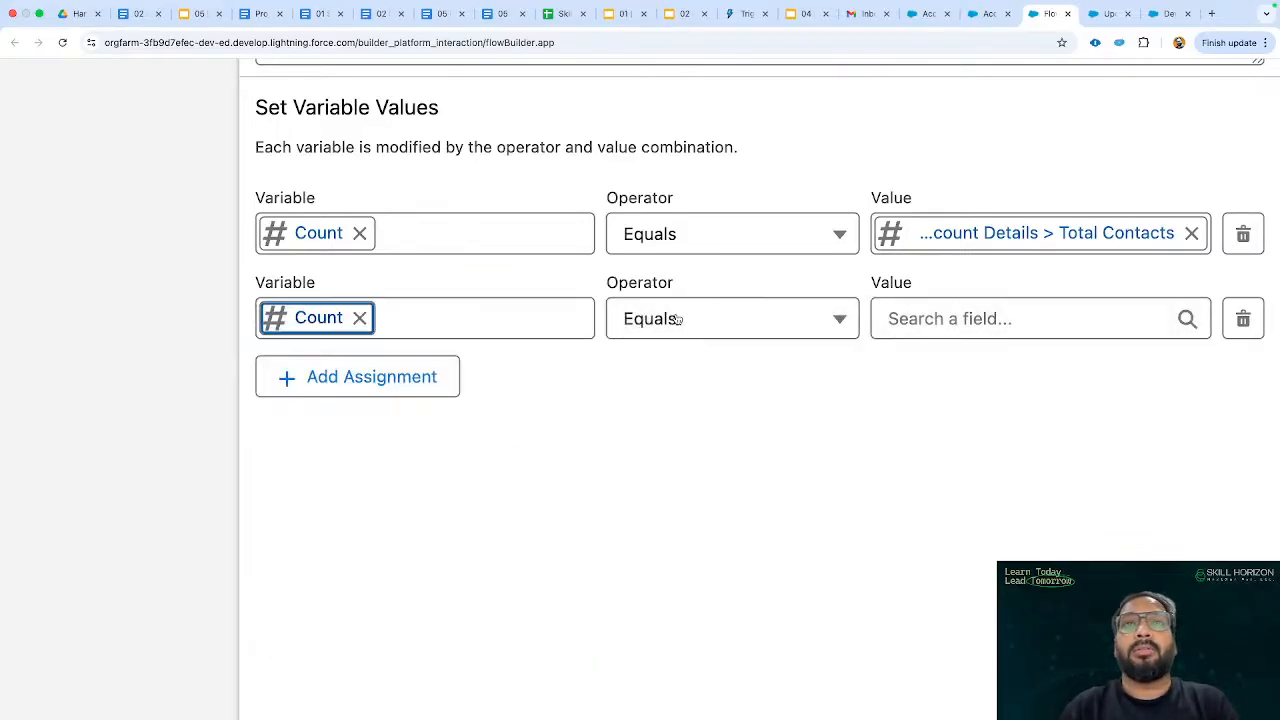
pyautogui.click(678, 320)
pyautogui.click(693, 413)
pyautogui.press('Tab')
pyautogui.write('1')
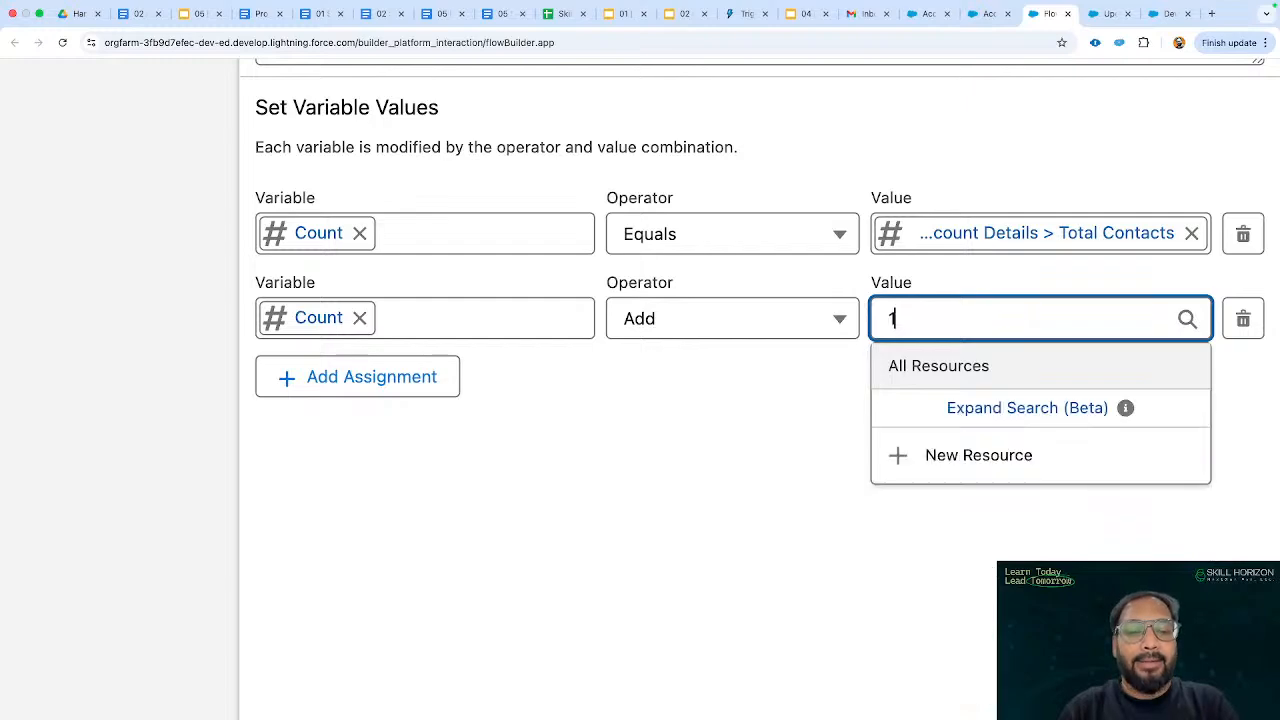
pyautogui.click(758, 416)
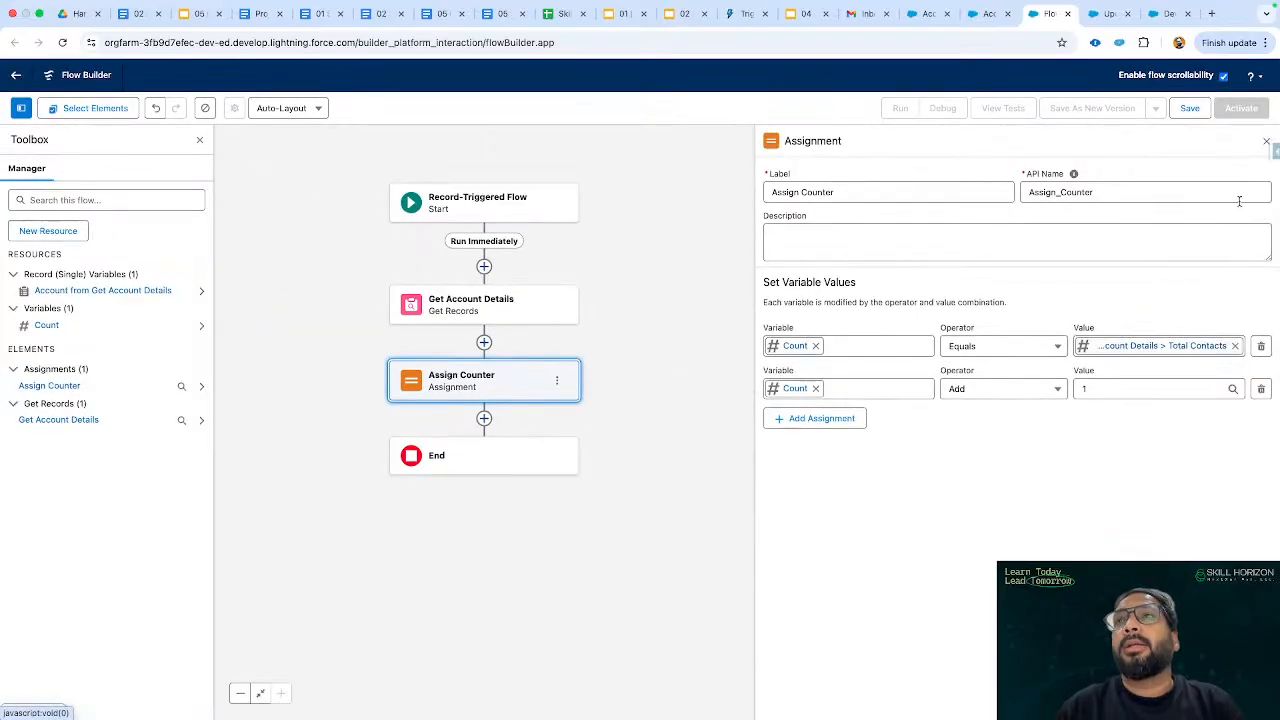
pyautogui.click(1266, 141)
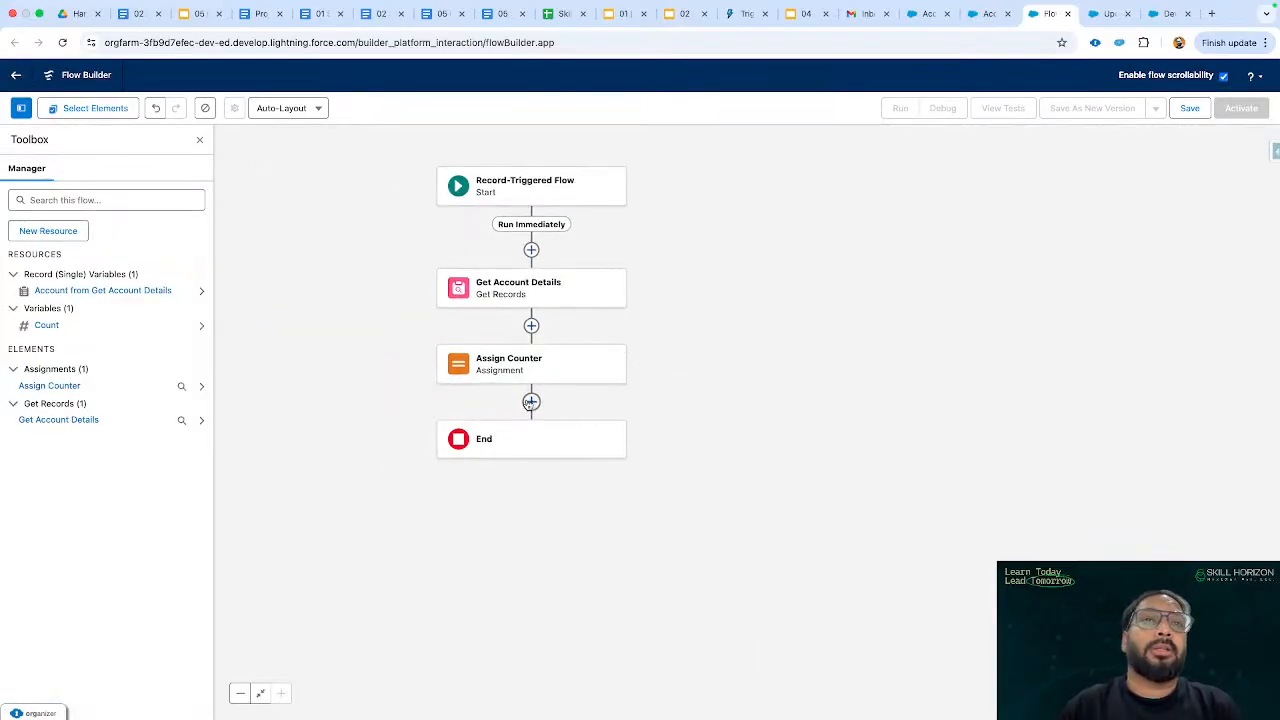
# Add an Update Records element between Assign Counter and the end of the flow, labelled Update Account.
pyautogui.click(531, 402)
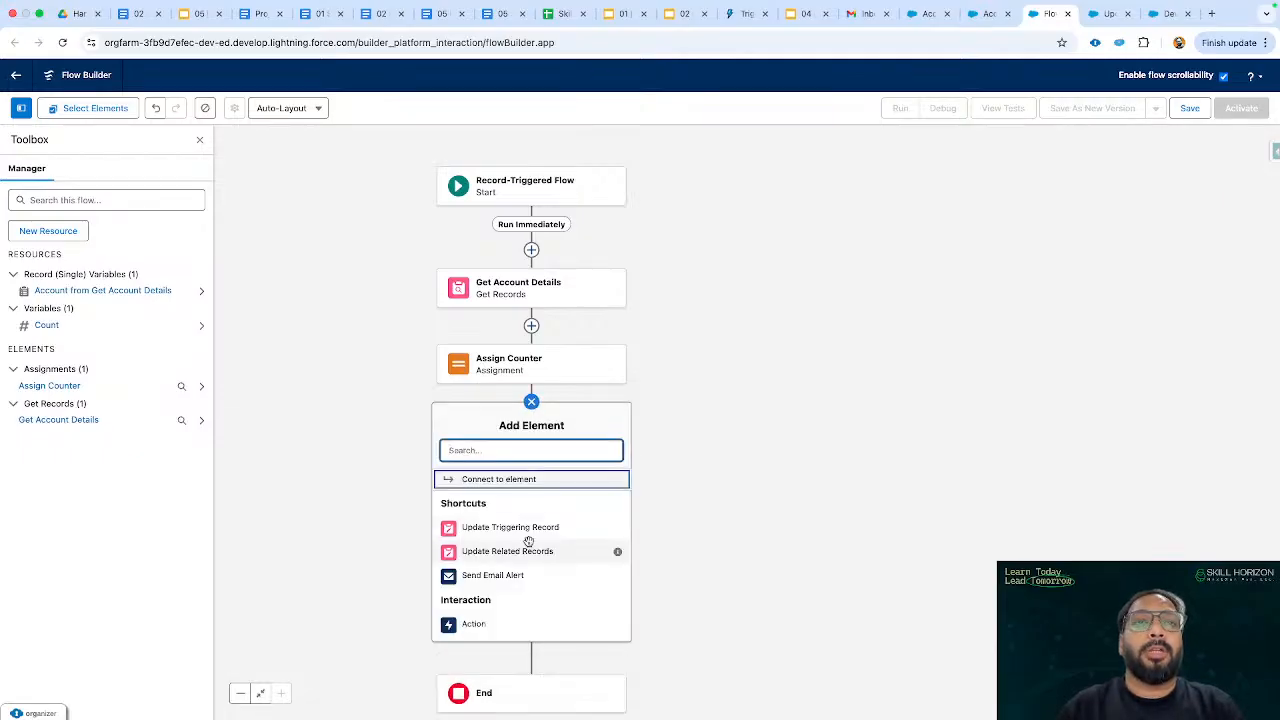
pyautogui.scroll(-10, 530, 547)
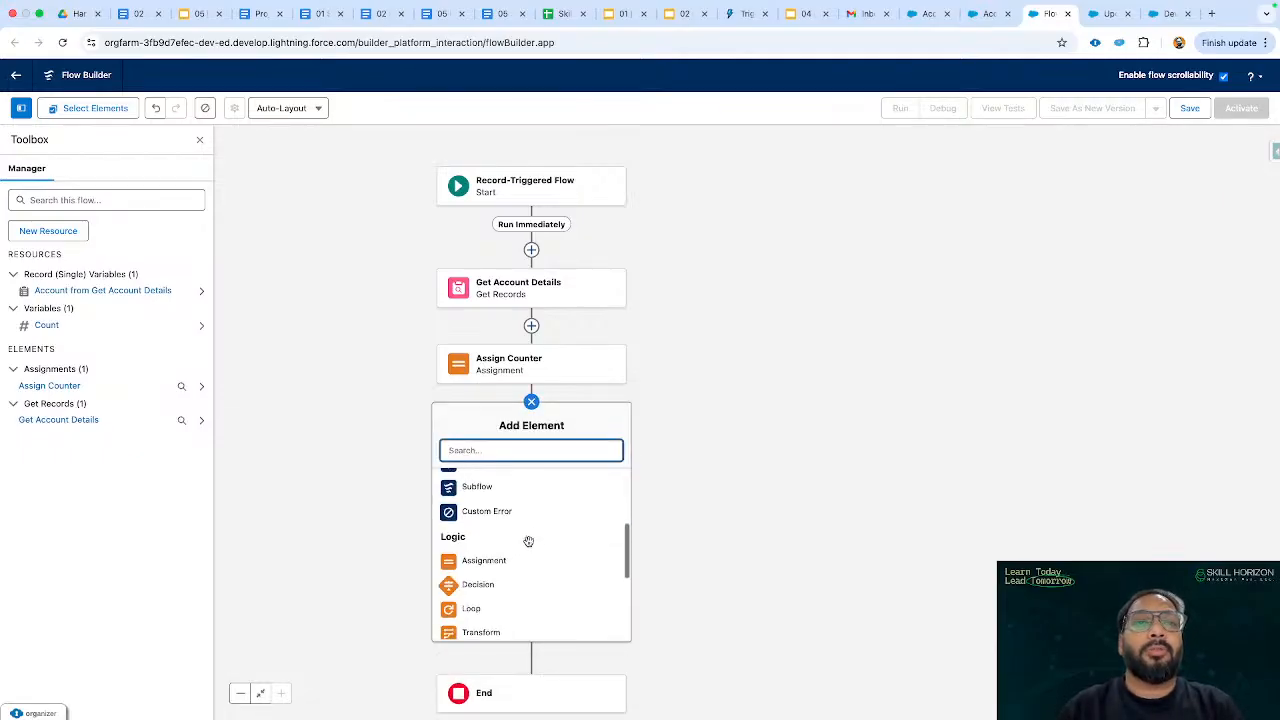
pyautogui.click(505, 580)
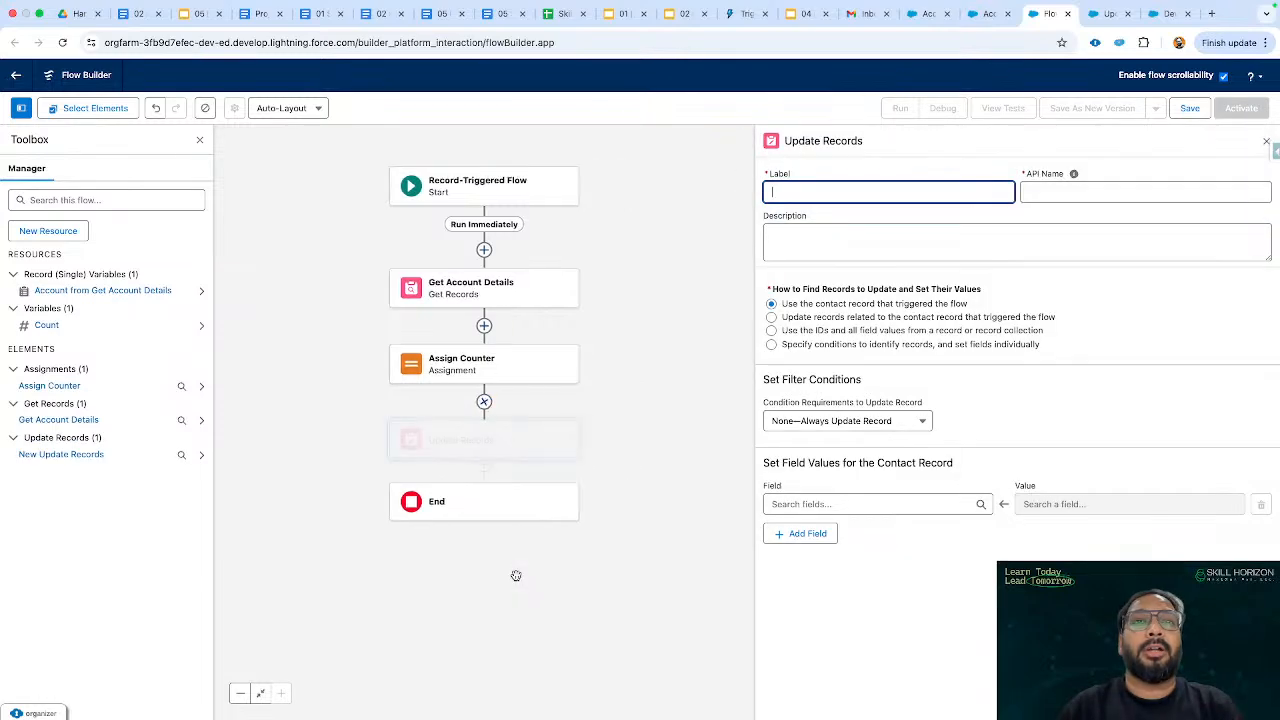
pyautogui.write('Update A')
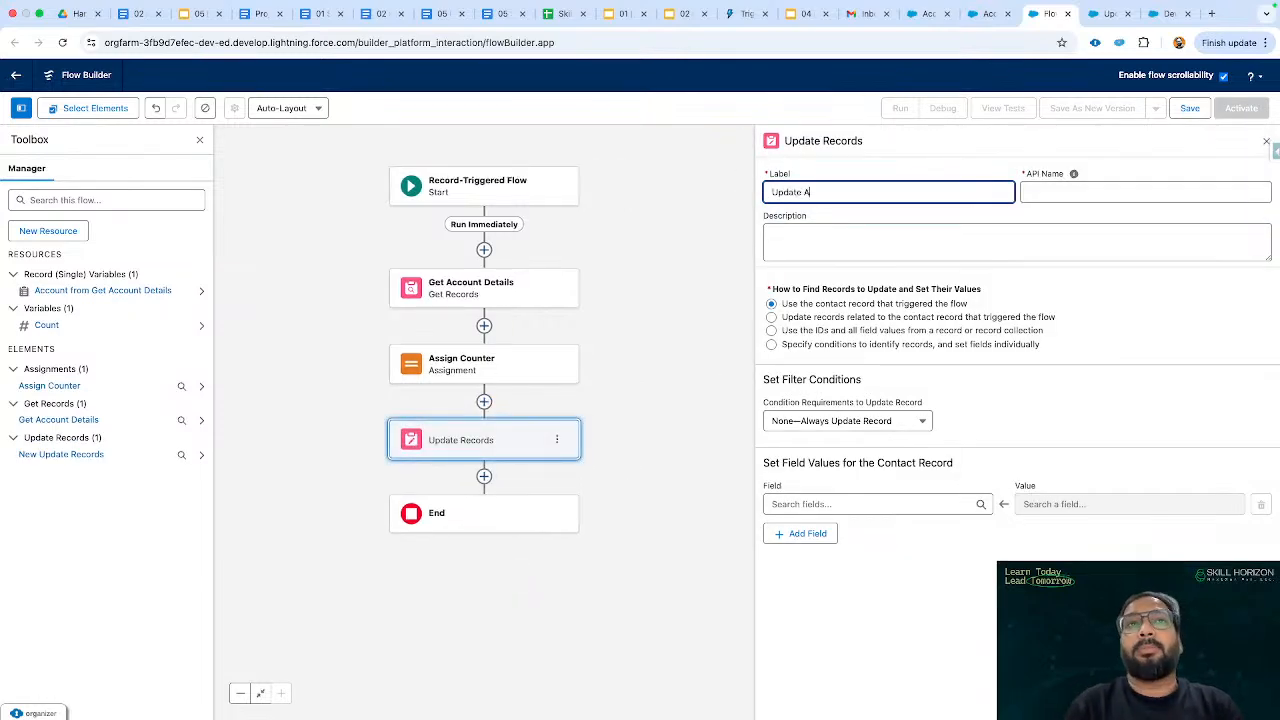
pyautogui.write('ccount')
pyautogui.click(984, 383)
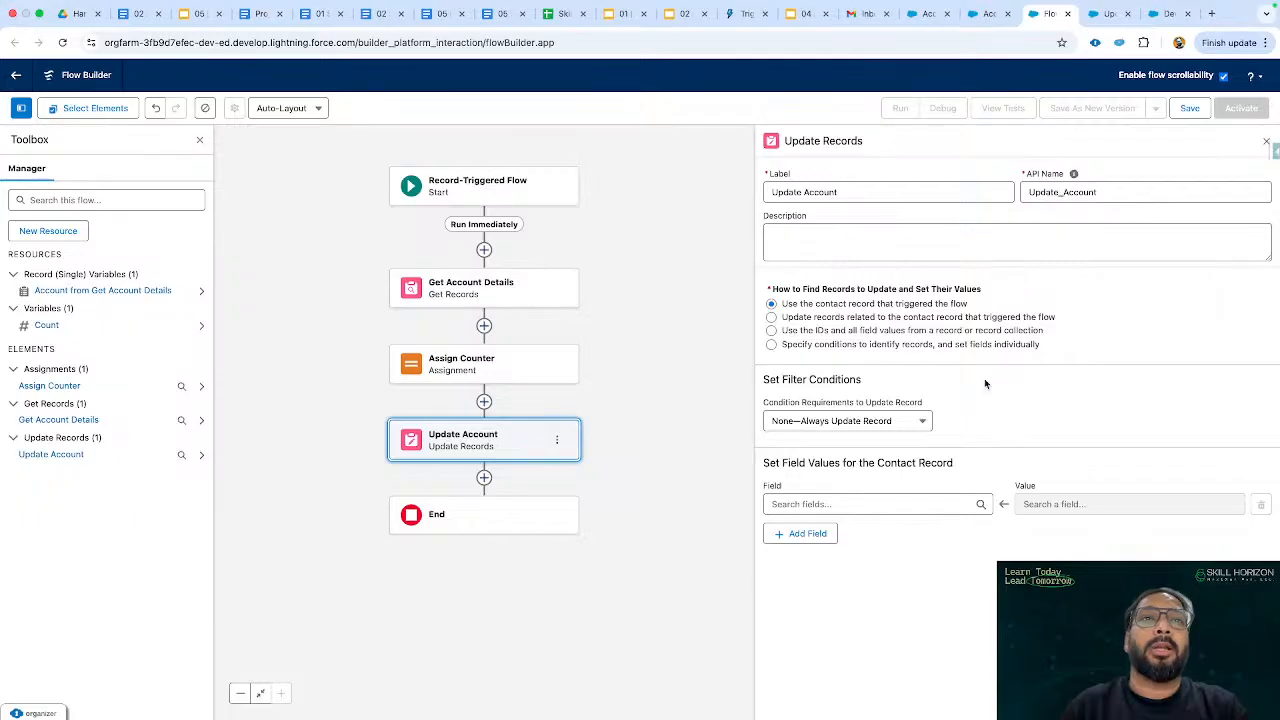
pyautogui.click(940, 502)
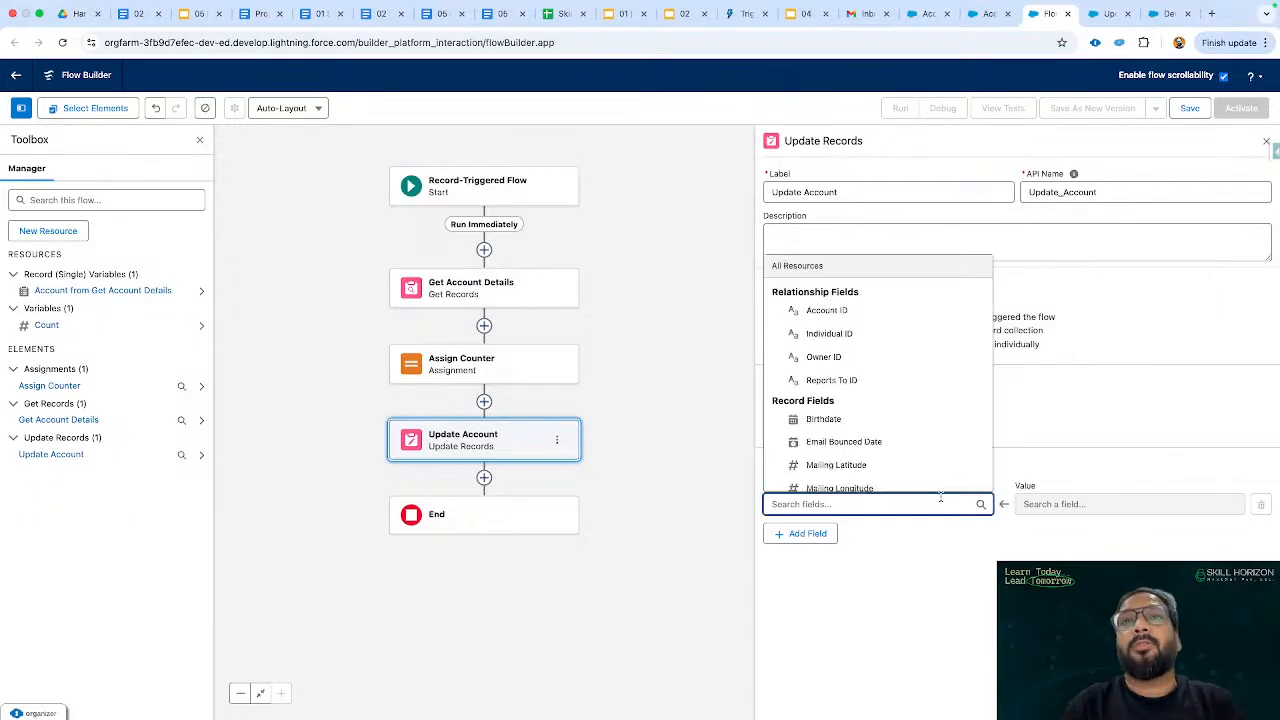
pyautogui.click(938, 536)
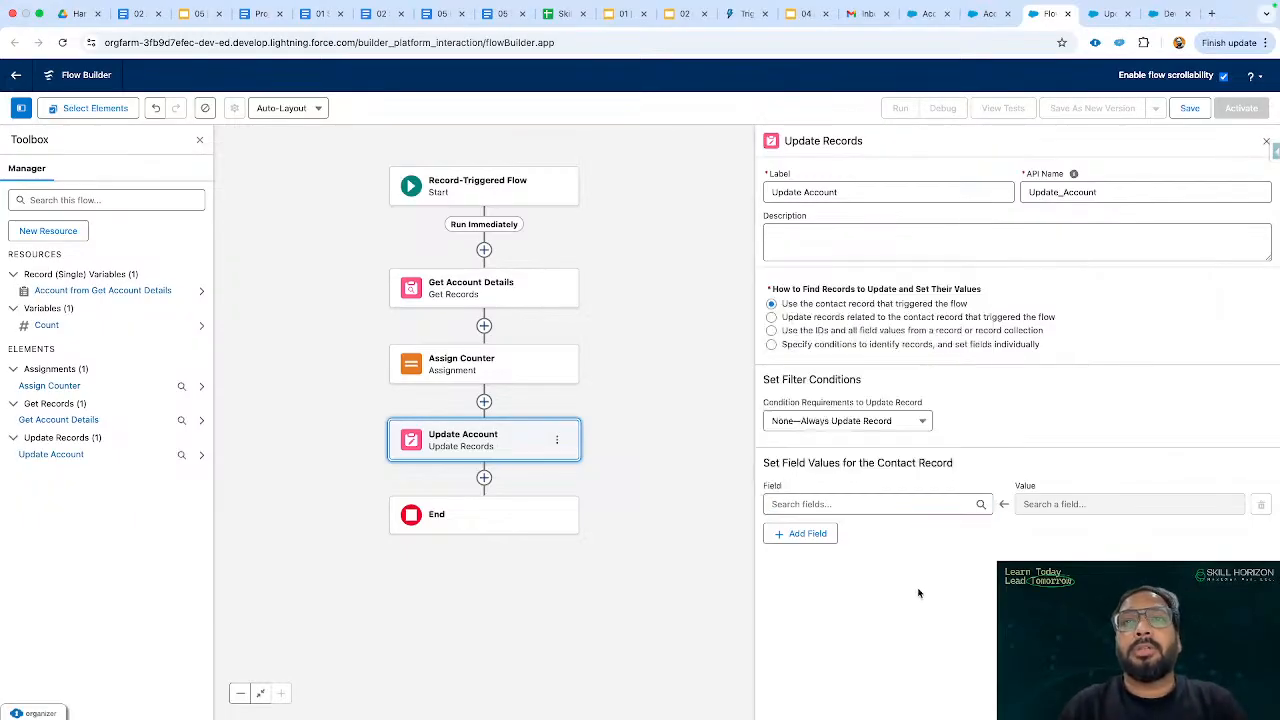
pyautogui.click(799, 504)
pyautogui.click(1106, 401)
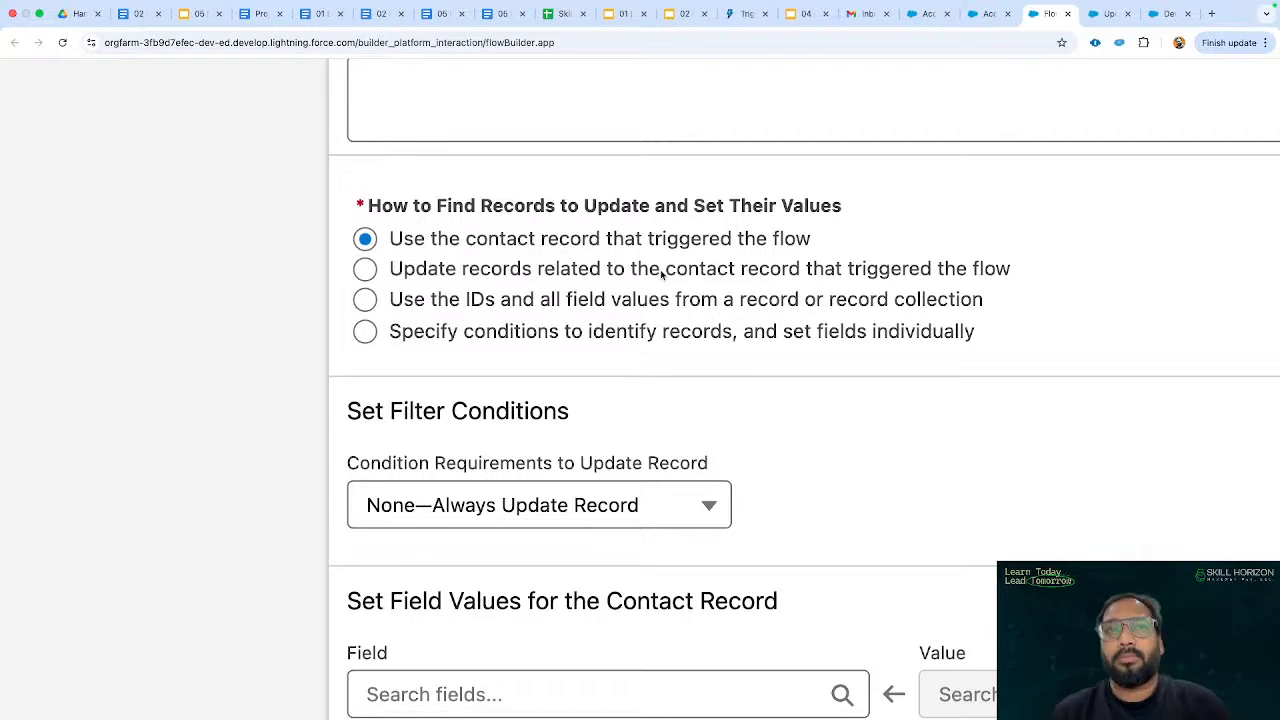
# Try the option to update records related to the triggering contact and open its choice of related records.
pyautogui.click(592, 333)
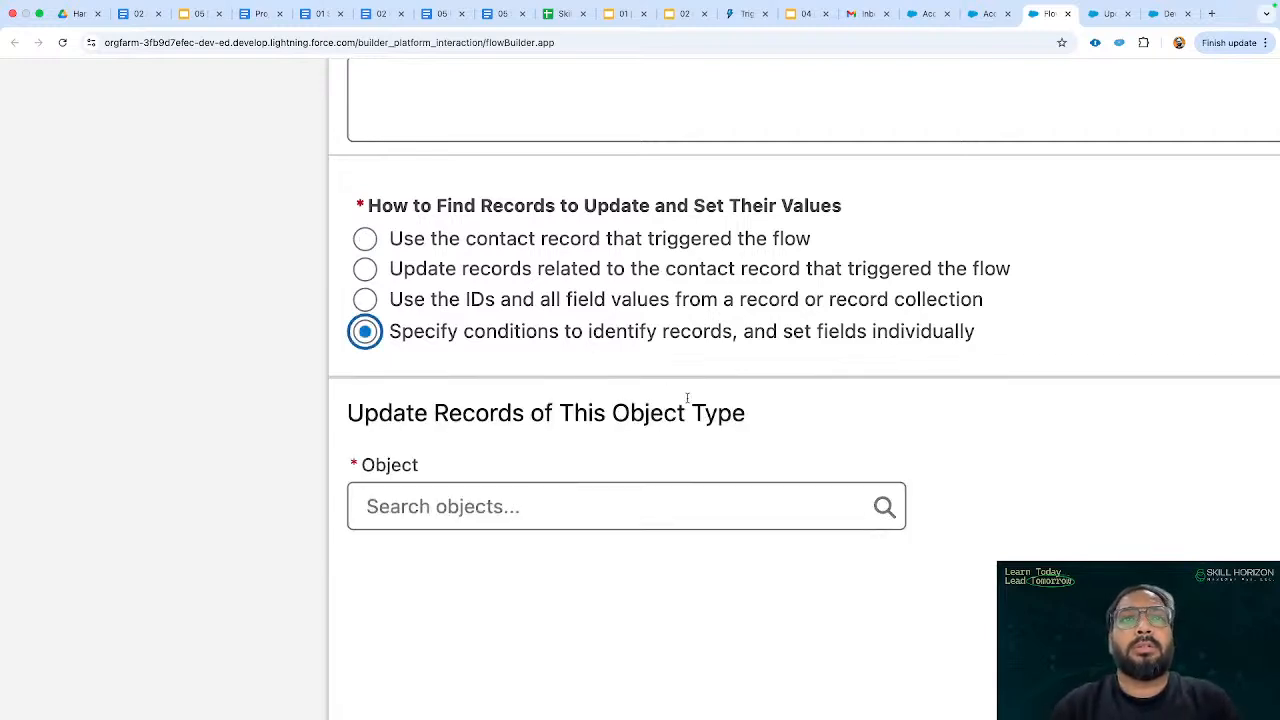
pyautogui.scroll(-2, 687, 398)
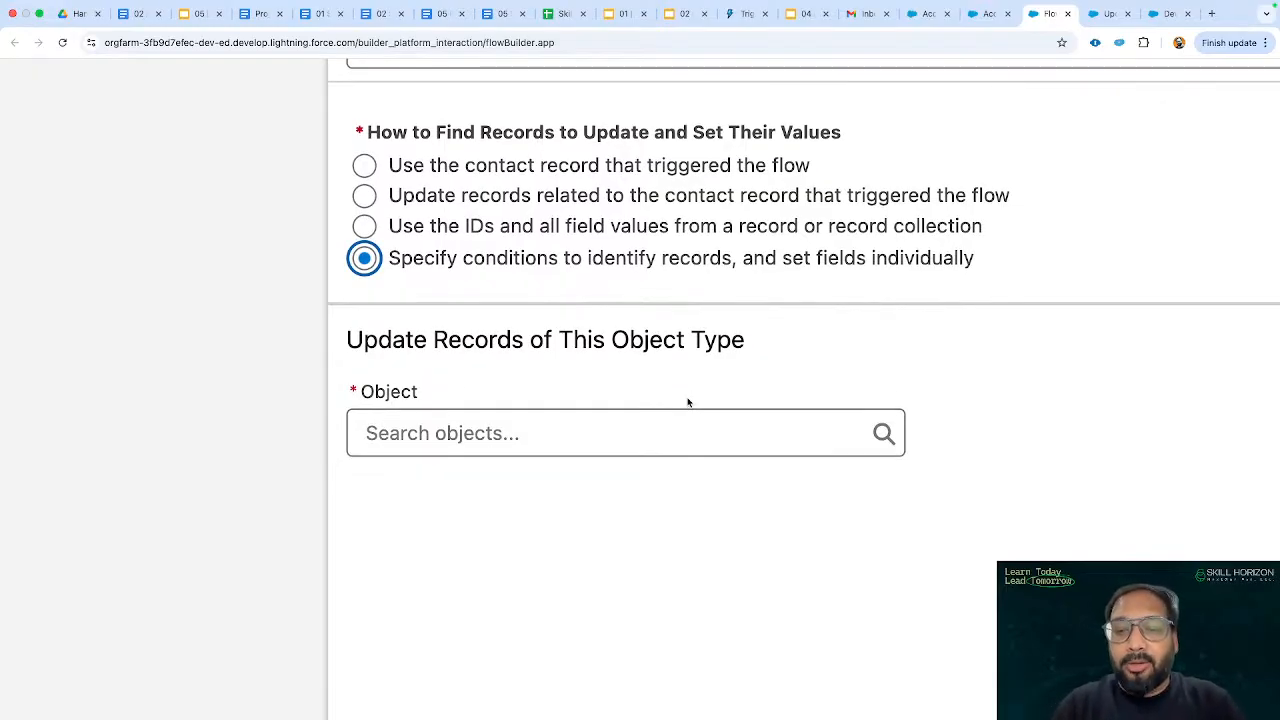
pyautogui.click(648, 196)
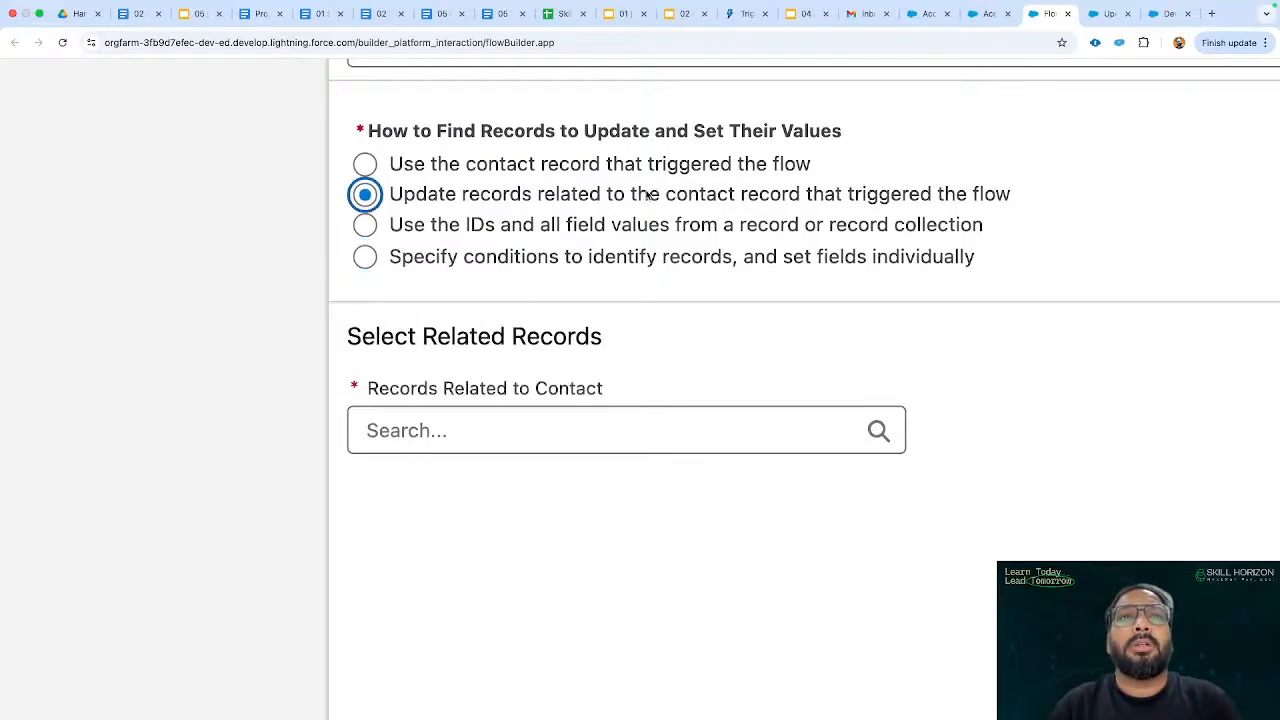
pyautogui.click(562, 425)
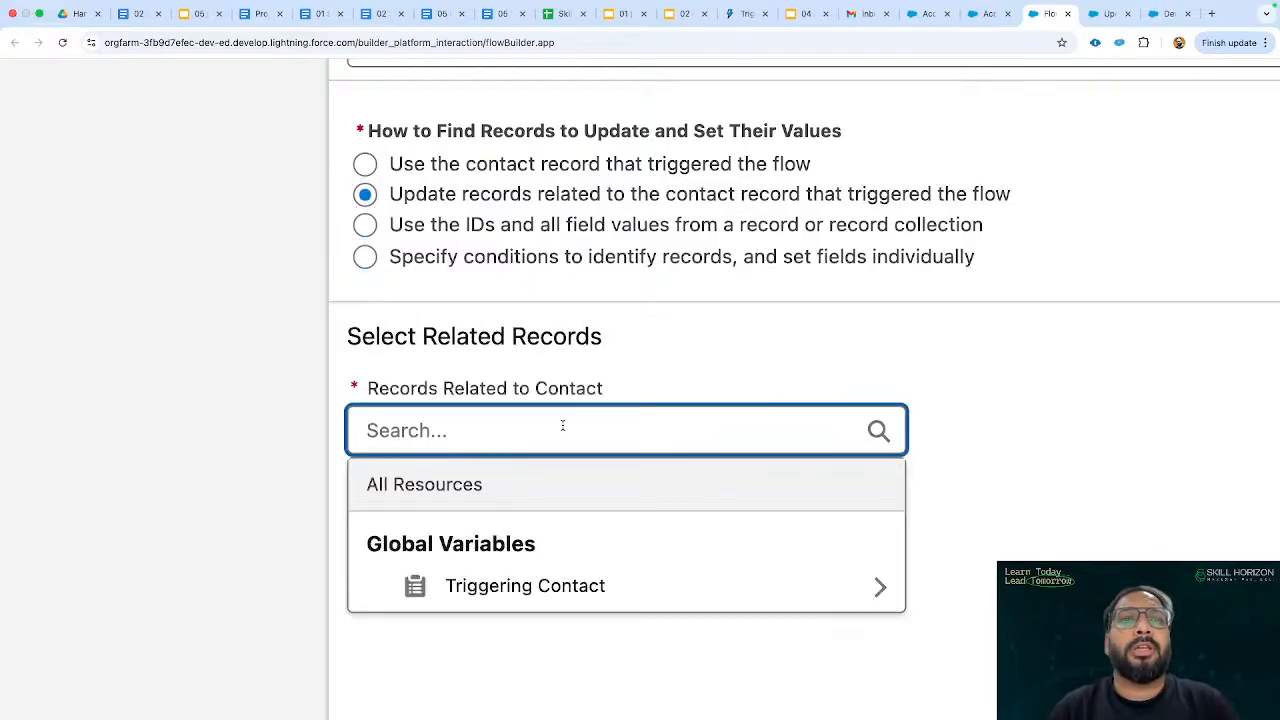
pyautogui.click(638, 364)
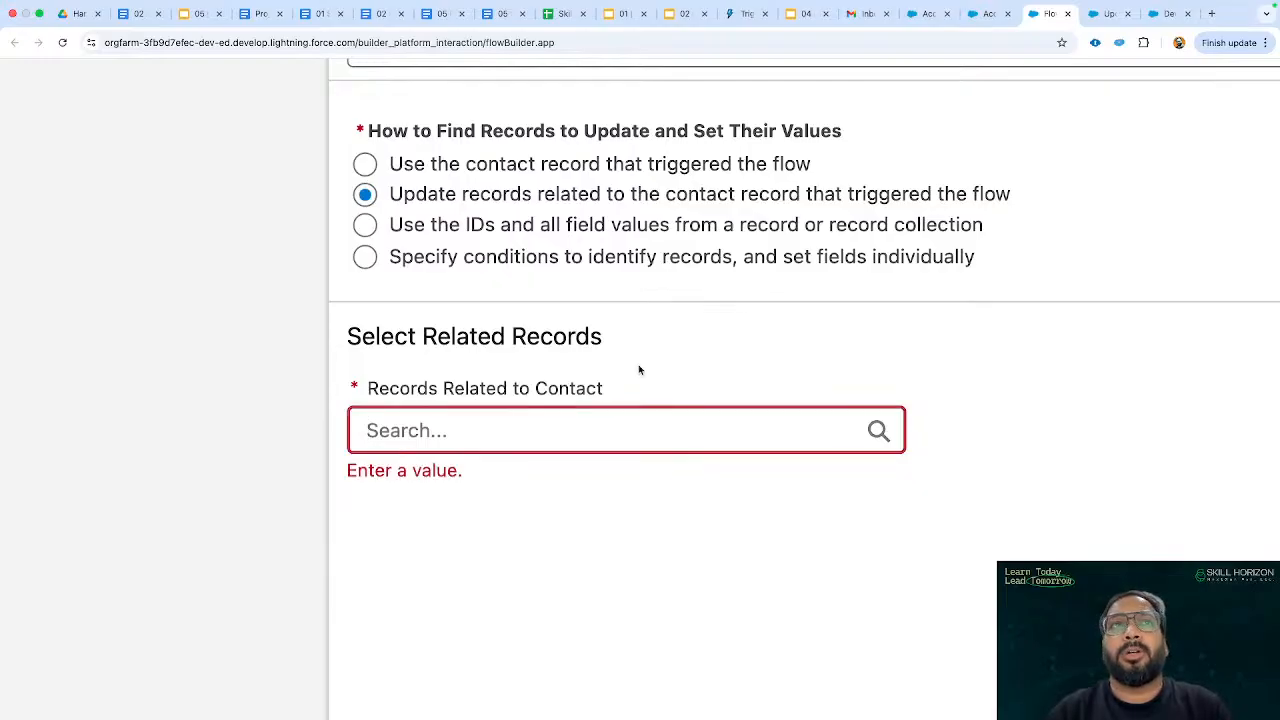
# Make Update Account identify records by specified conditions, with Account as the object.
pyautogui.click(522, 261)
pyautogui.click(531, 418)
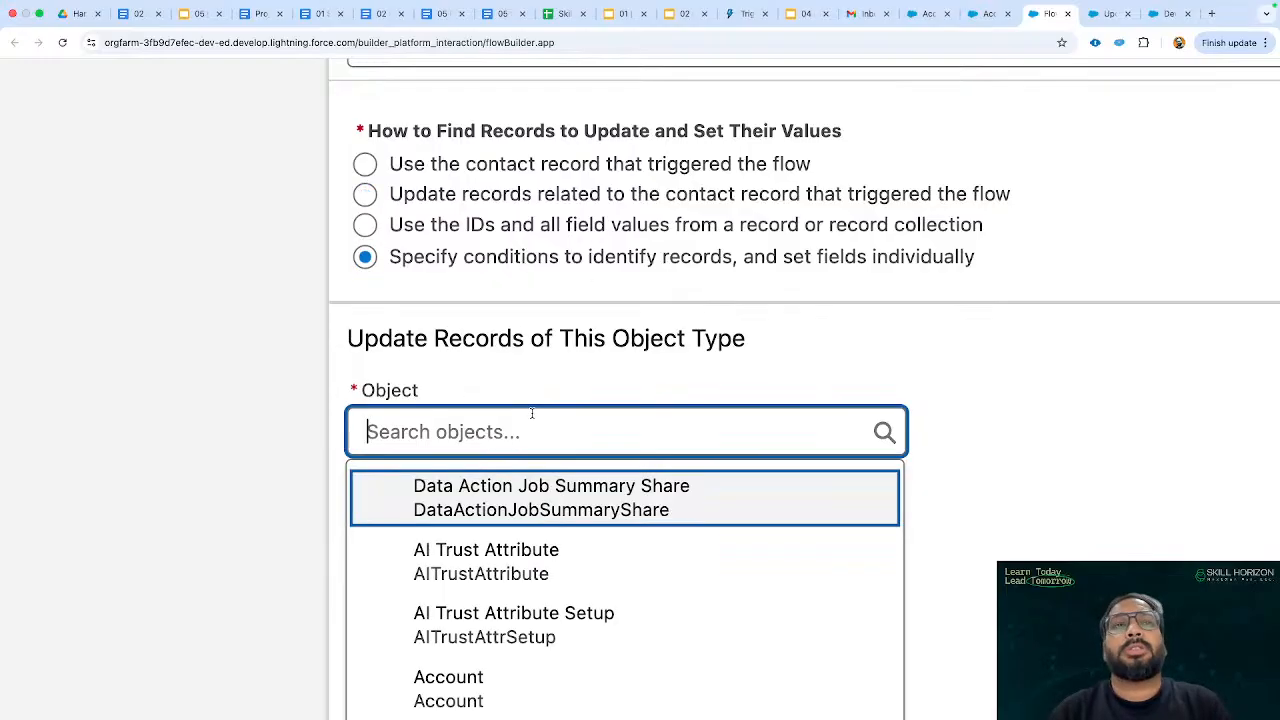
pyautogui.write('acc')
pyautogui.click(531, 514)
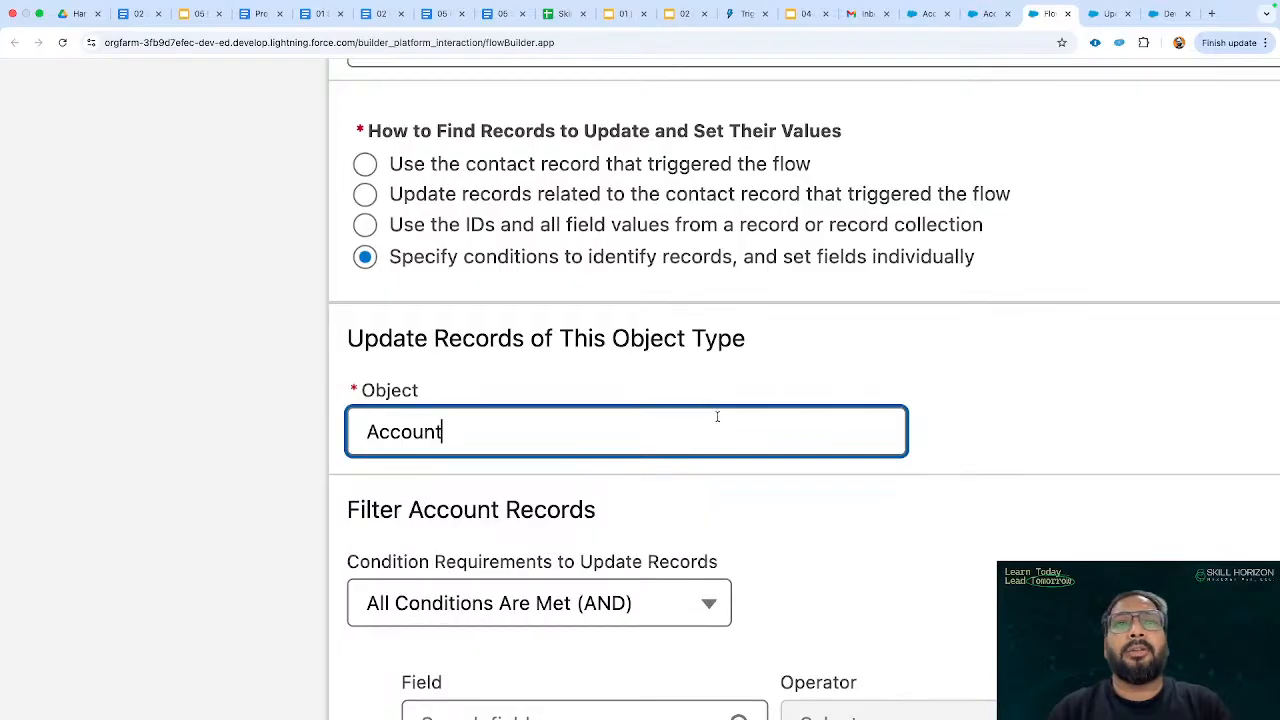
# Choose Account ID as the field of the filter condition for the Account records.
pyautogui.scroll(-4, 717, 417)
pyautogui.scroll(-1, 845, 461)
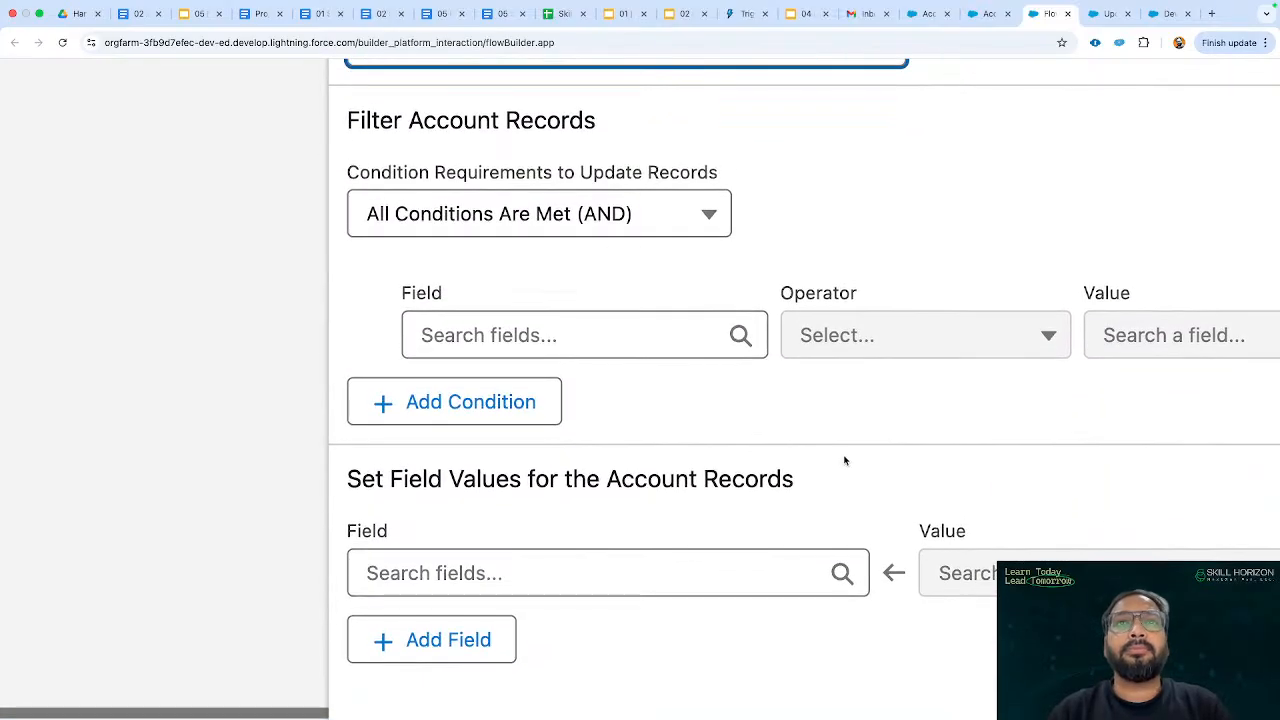
pyautogui.click(605, 341)
pyautogui.click(894, 229)
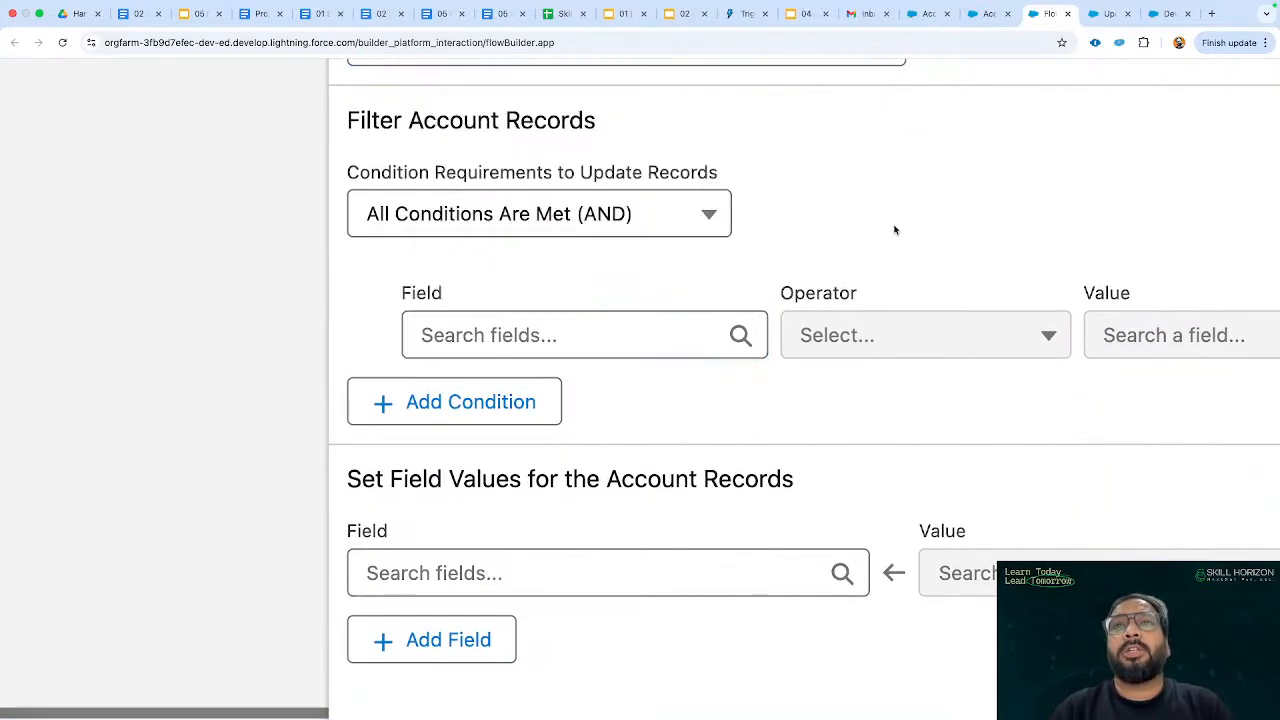
pyautogui.press('super+minus')
pyautogui.press('super+minus')
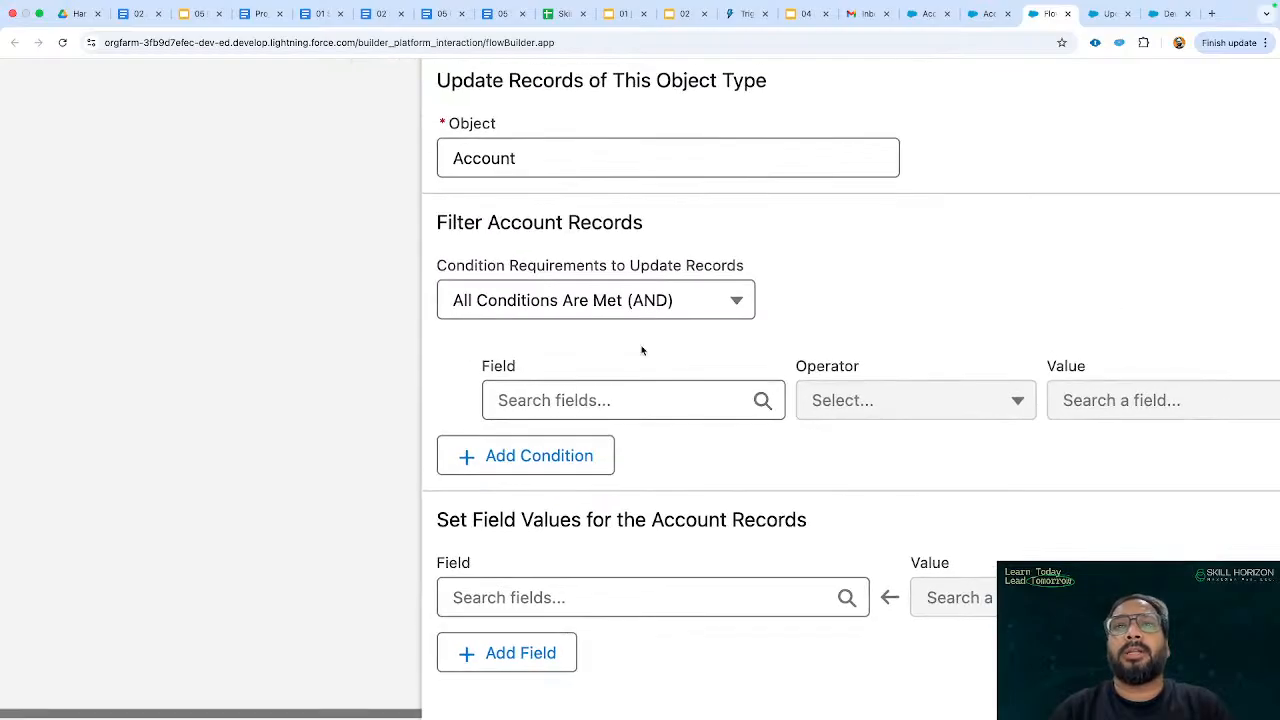
pyautogui.click(560, 400)
pyautogui.write('acc')
pyautogui.scroll(-3, 627, 308)
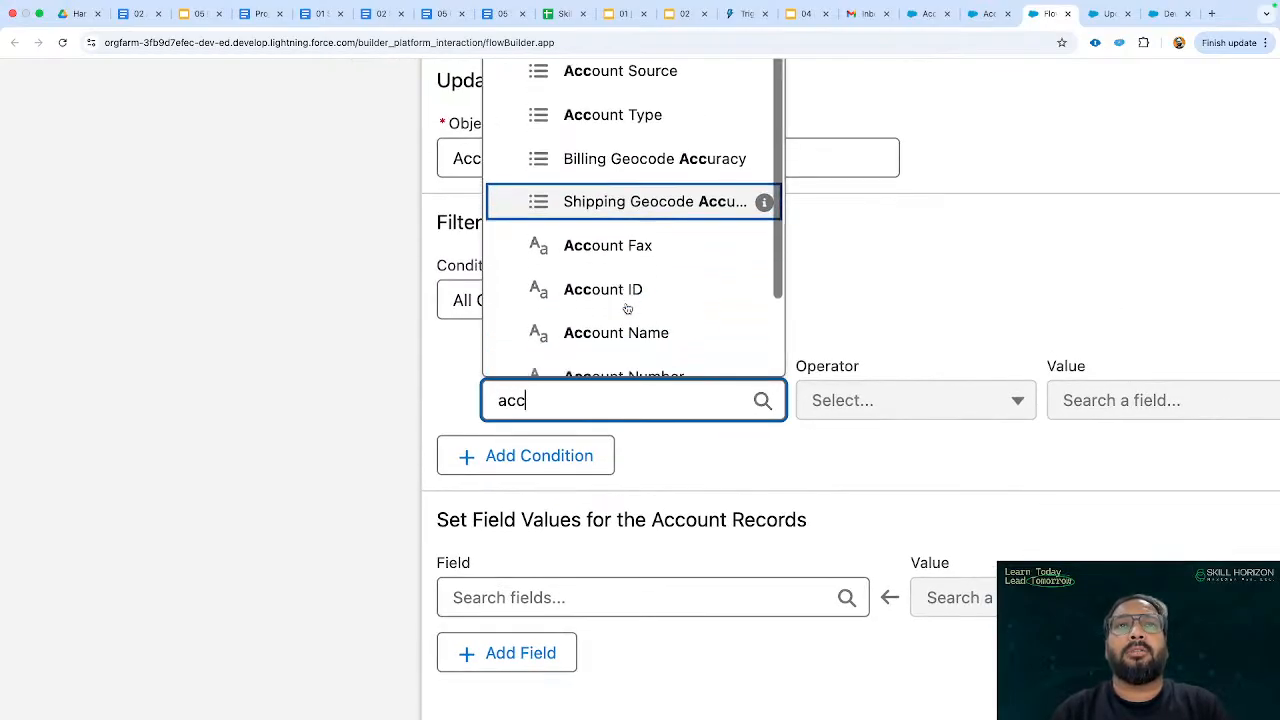
pyautogui.click(626, 218)
# Set the value of the Account ID filter condition to the Account ID of the Triggering Contact.
pyautogui.click(1085, 399)
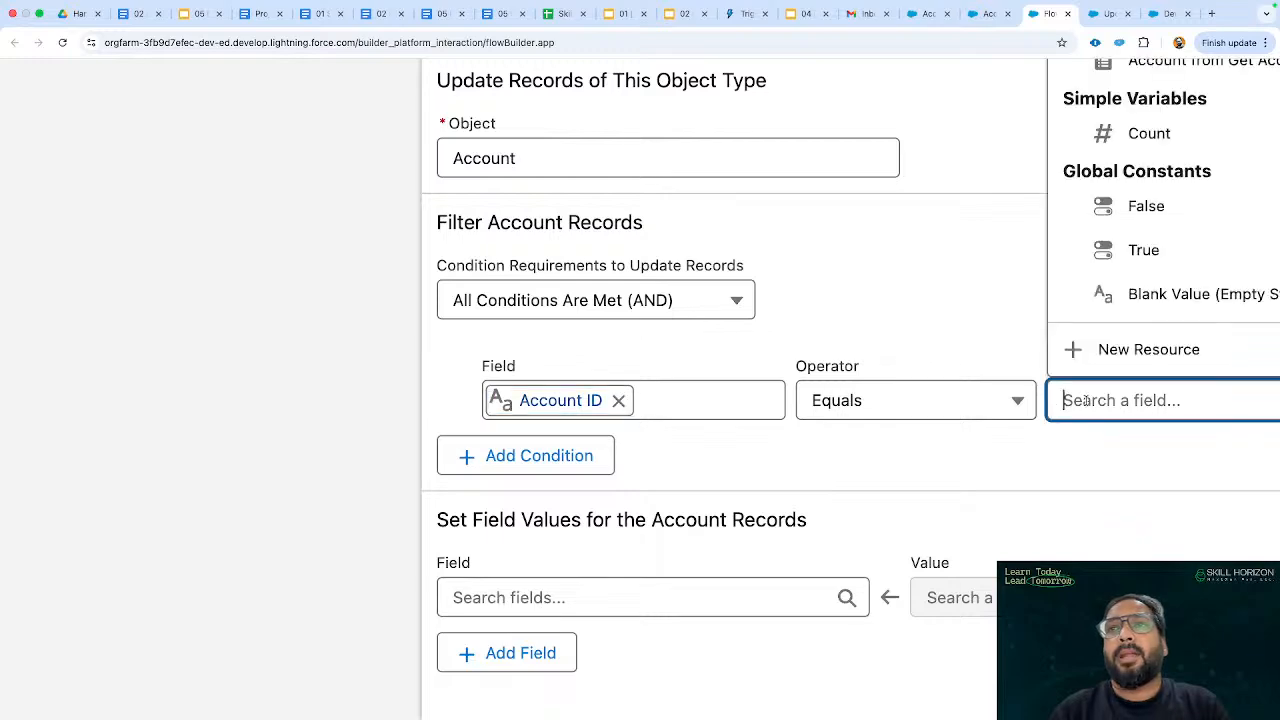
pyautogui.write('rec')
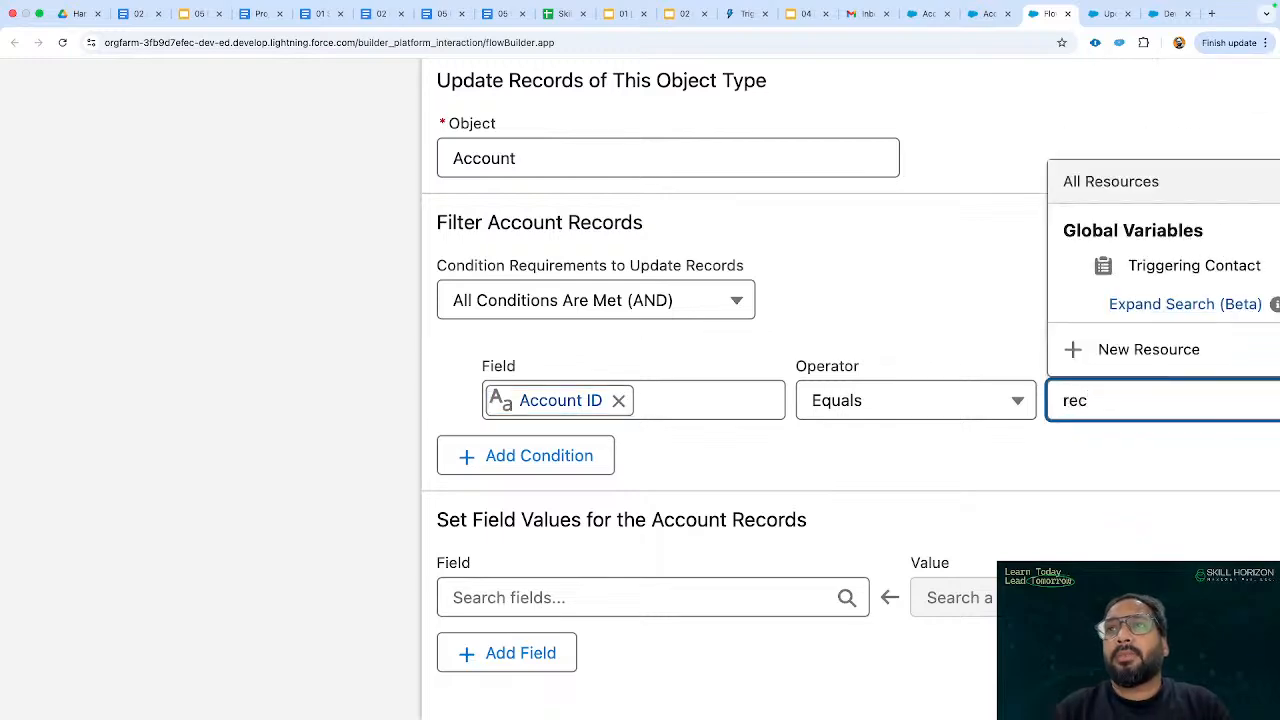
pyautogui.hscroll(3, 1007, 447)
pyautogui.click(1007, 447)
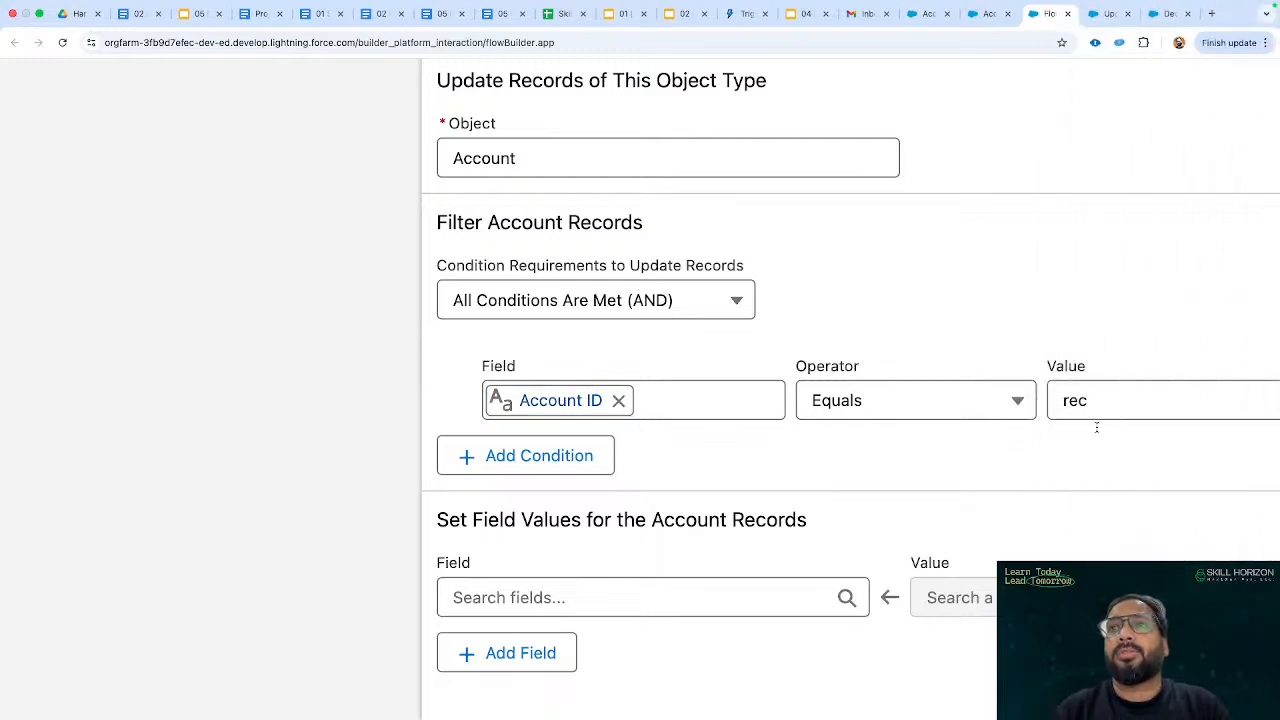
pyautogui.scroll(-5, 1097, 428)
pyautogui.click(1162, 530)
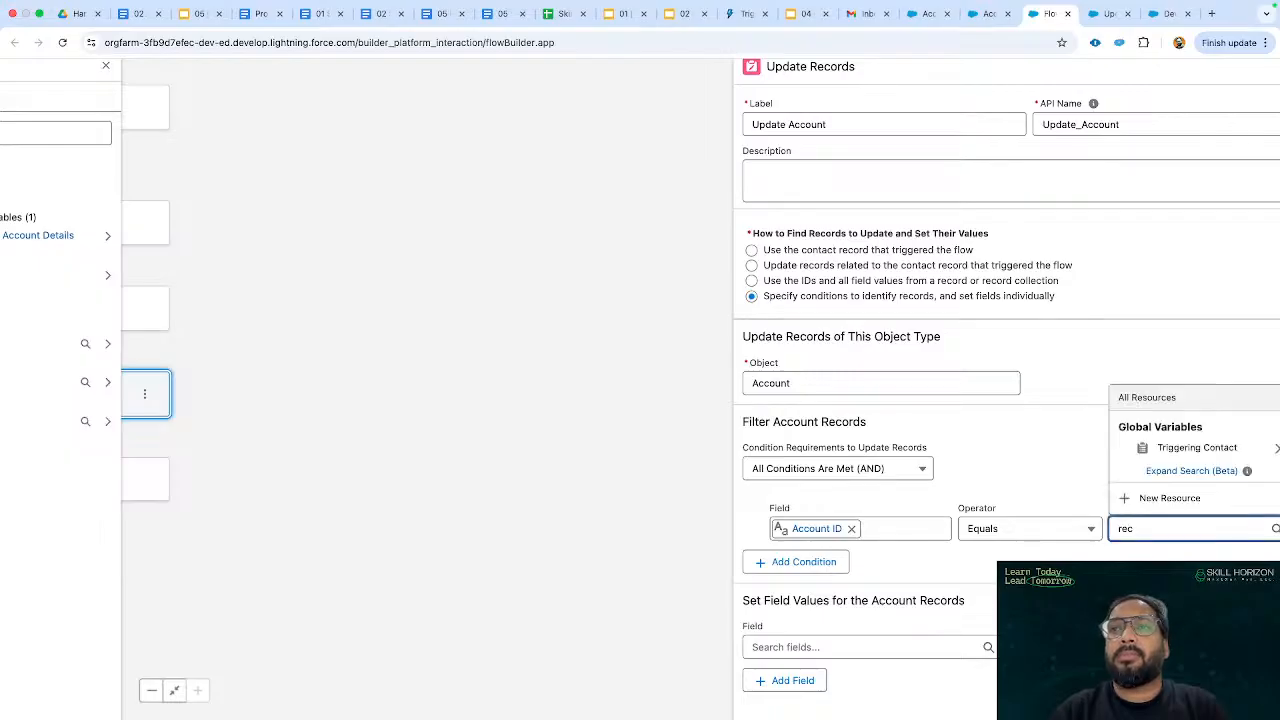
pyautogui.scroll(5, 1165, 545)
pyautogui.scroll(-2, 1165, 545)
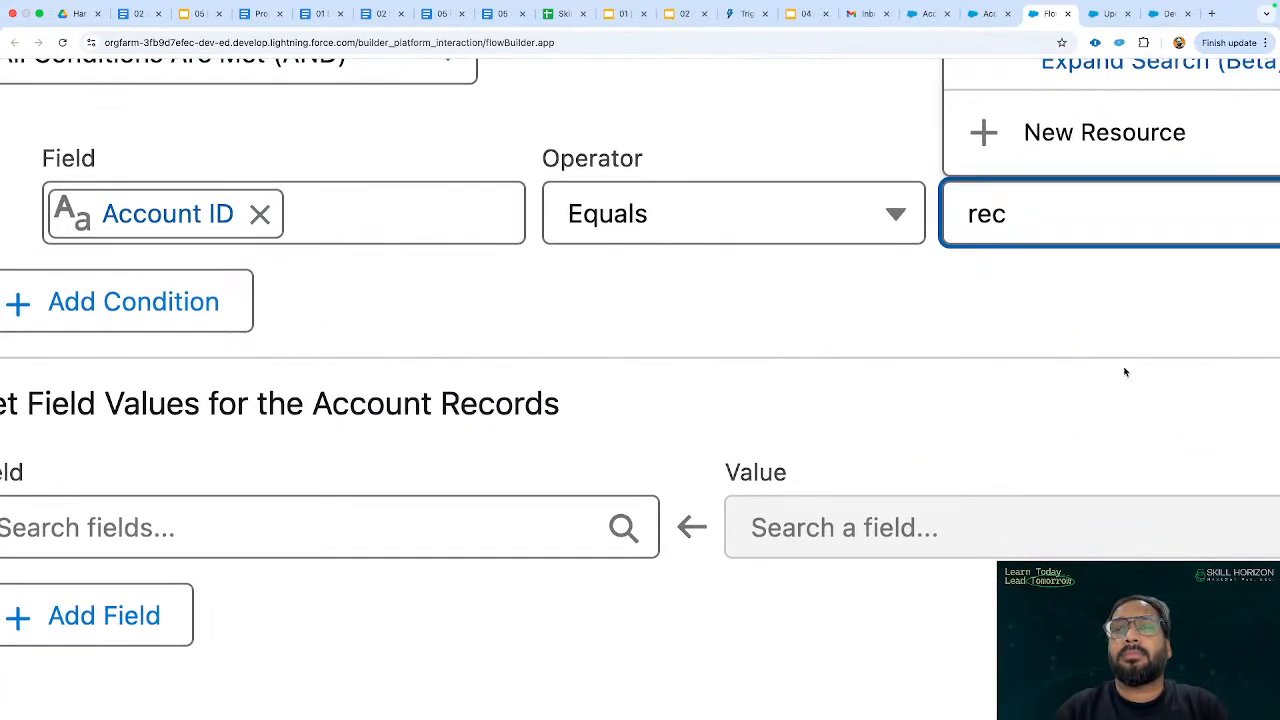
pyautogui.press('BackSpace')
pyautogui.press('BackSpace')
pyautogui.press('BackSpace')
pyautogui.write('trig')
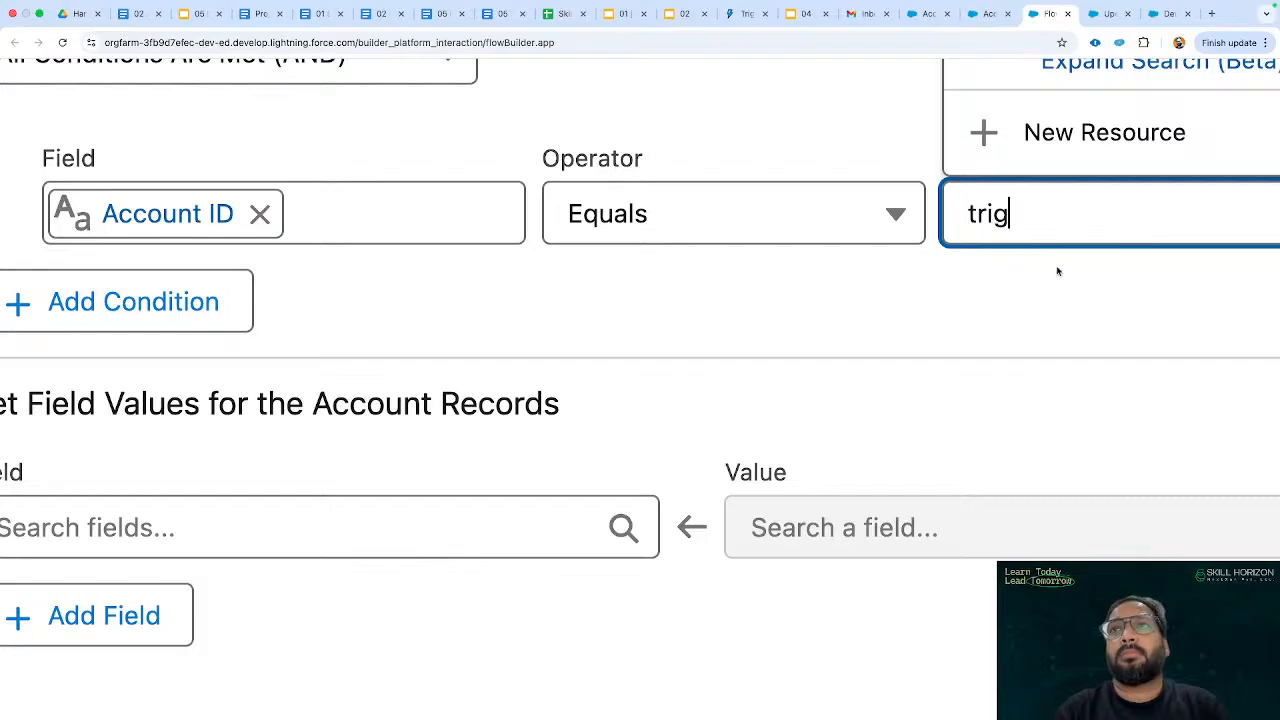
pyautogui.scroll(-5, 1057, 271)
pyautogui.click(1058, 266)
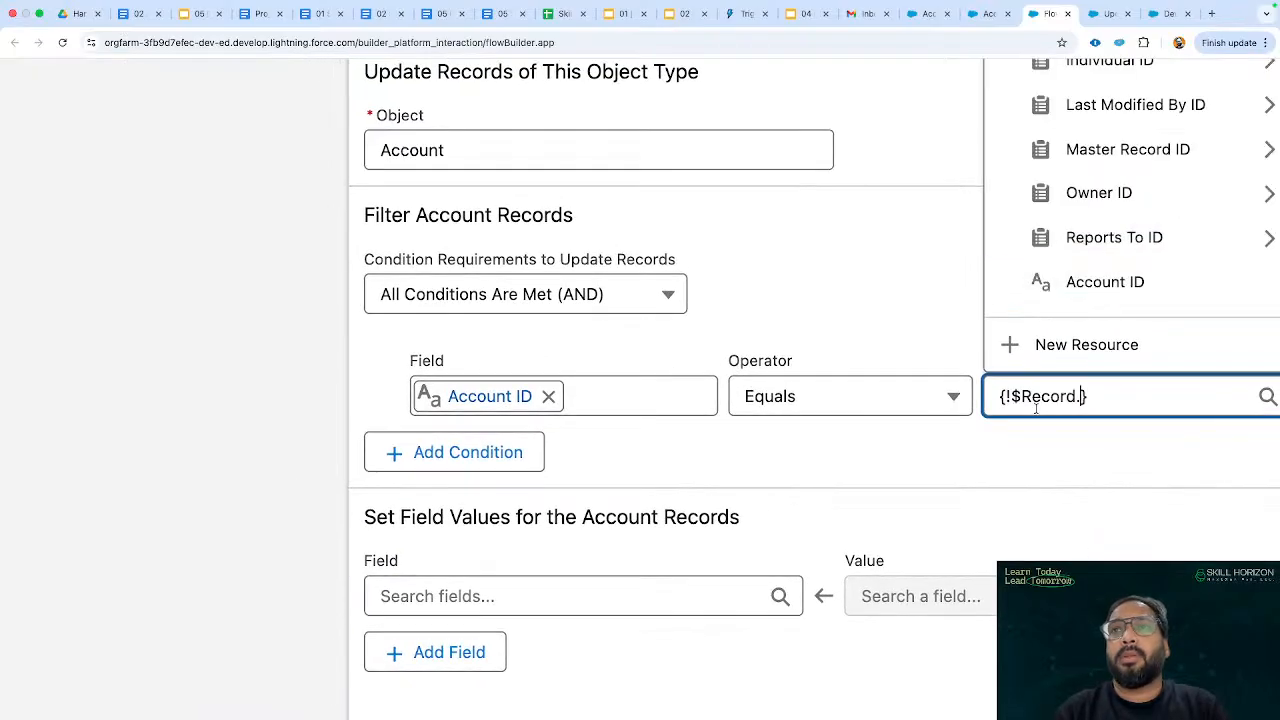
pyautogui.write('acc')
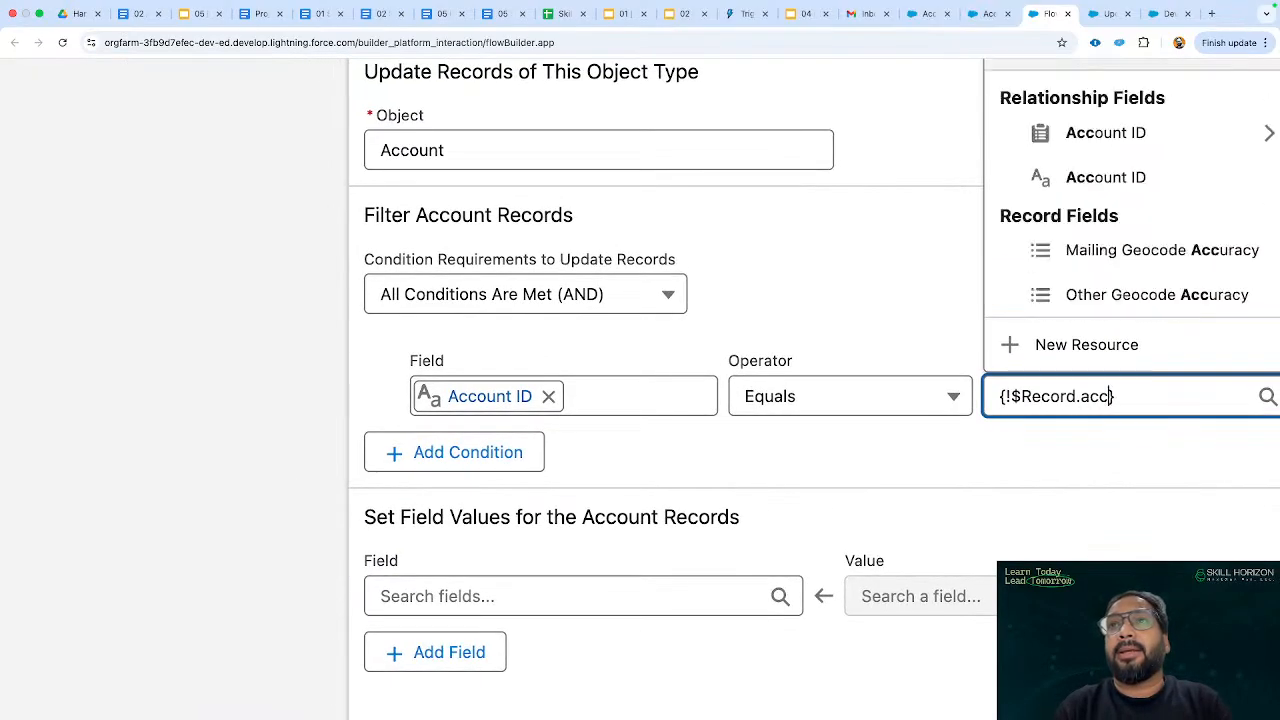
pyautogui.click(1110, 188)
pyautogui.click(991, 333)
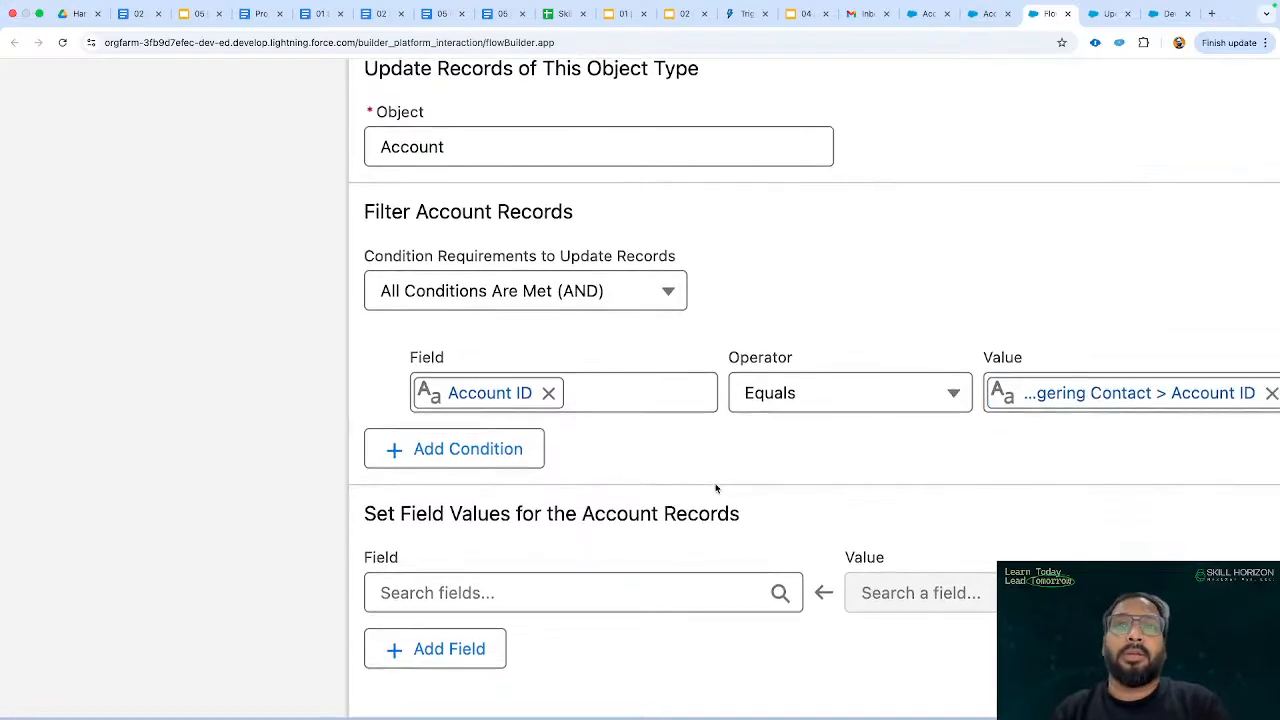
# Choose Total Contacts as the field to set on the Account records.
pyautogui.click(551, 595)
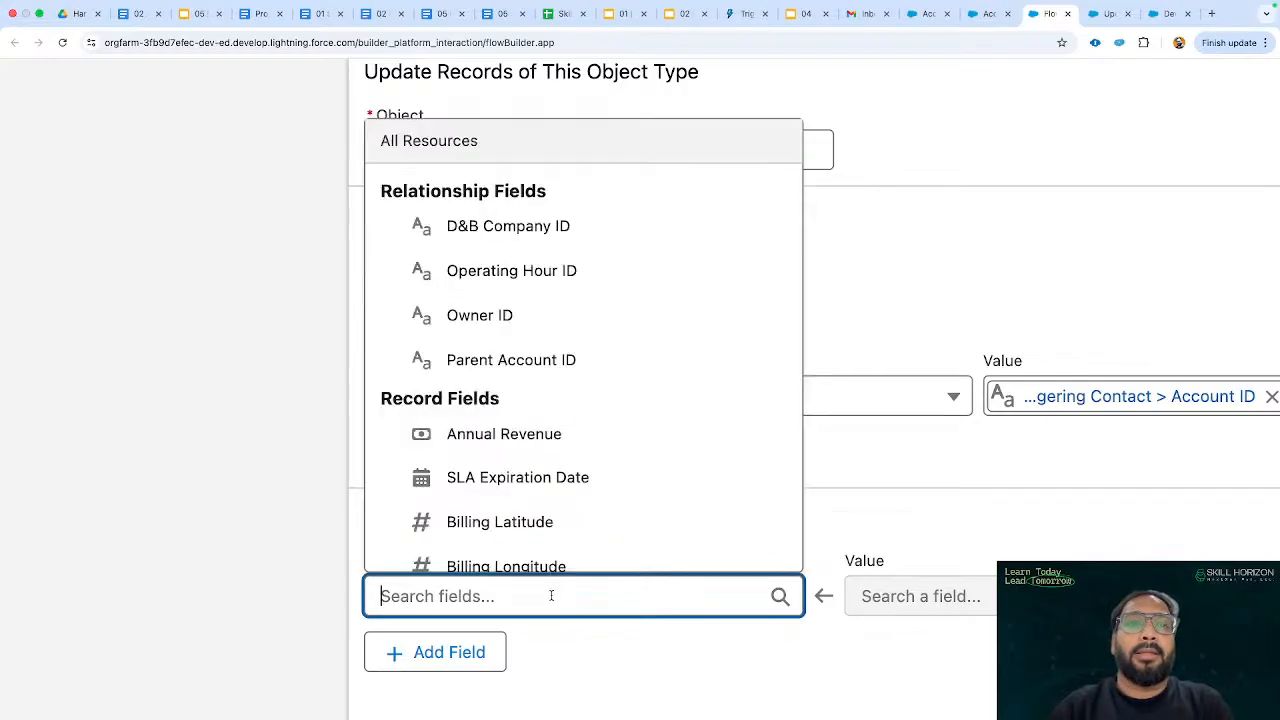
pyautogui.write('total')
pyautogui.click(500, 546)
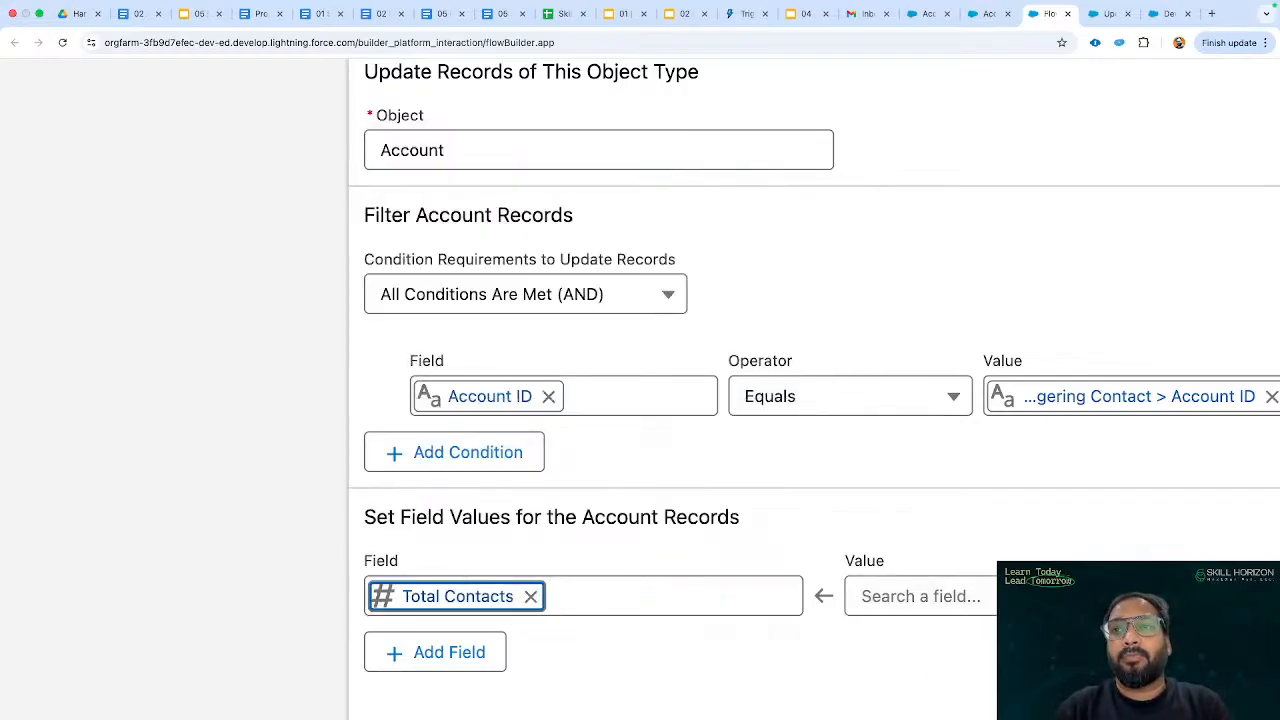
# Set the Total Contacts field value to the Count variable and close the Update Account settings.
pyautogui.click(958, 597)
pyautogui.write('c')
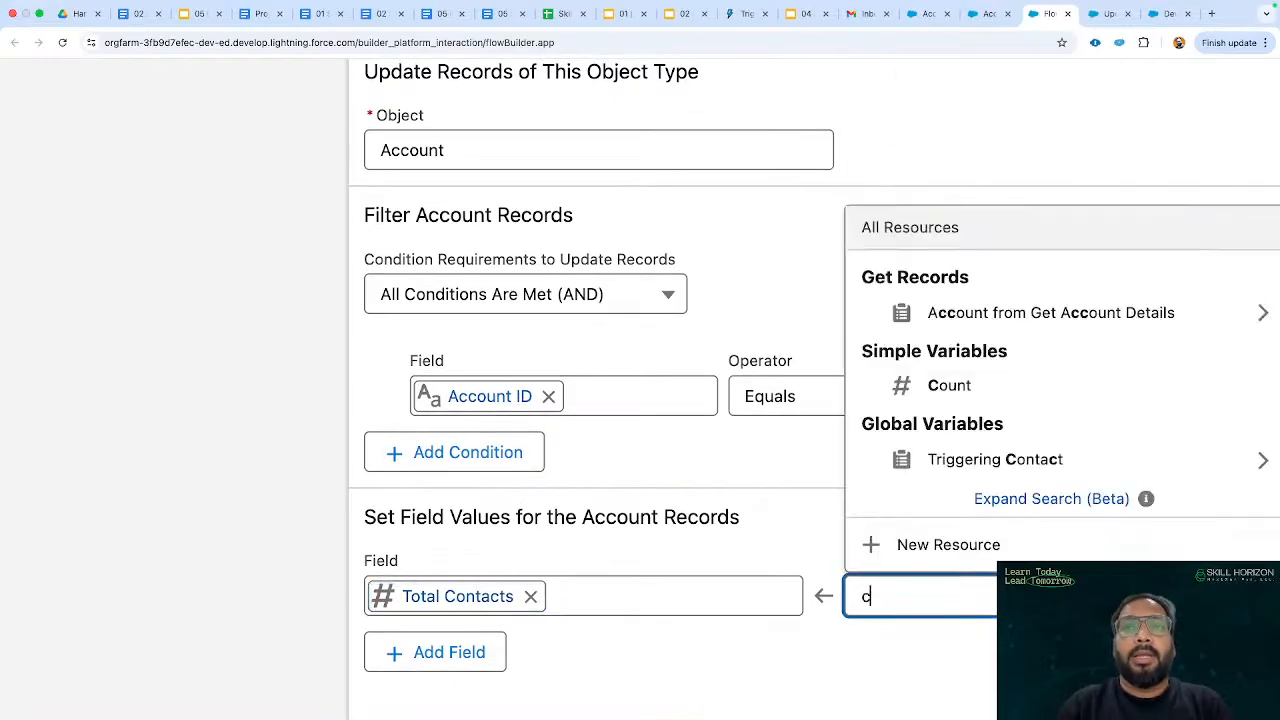
pyautogui.write('onta')
pyautogui.press('BackSpace')
pyautogui.press('BackSpace')
pyautogui.press('BackSpace')
pyautogui.press('BackSpace')
pyautogui.write('ou')
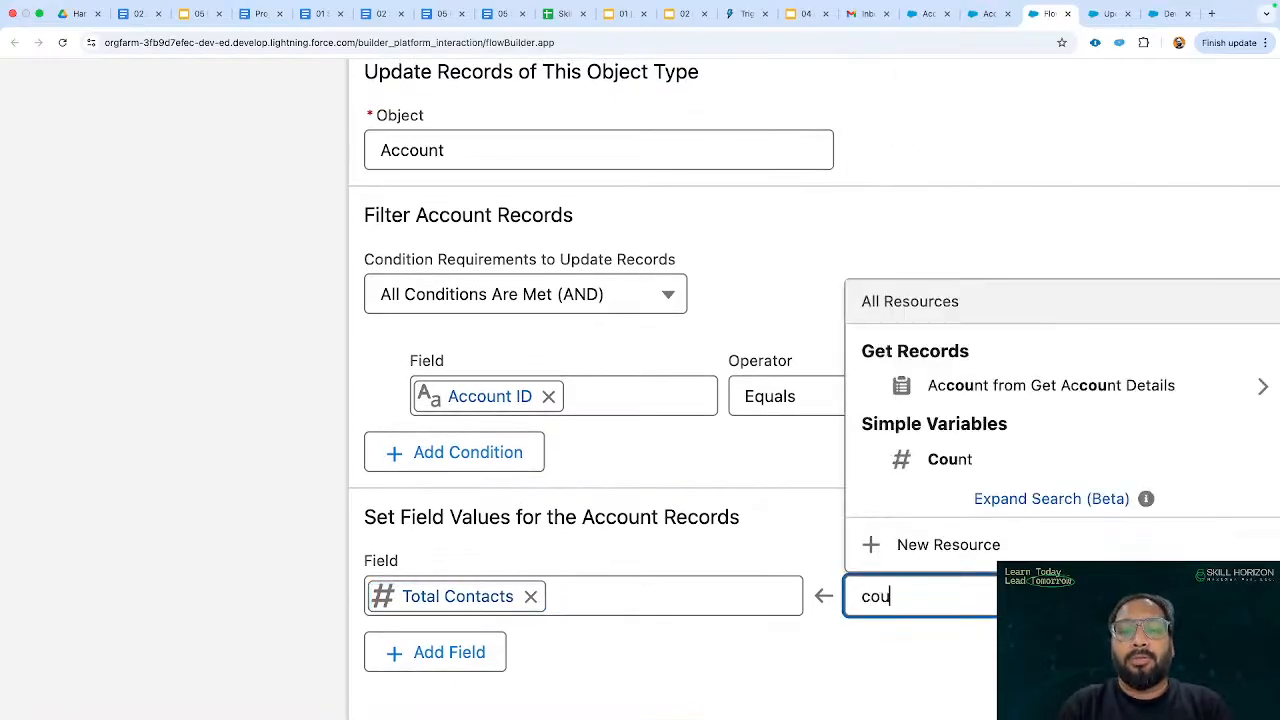
pyautogui.write('nt')
pyautogui.click(950, 459)
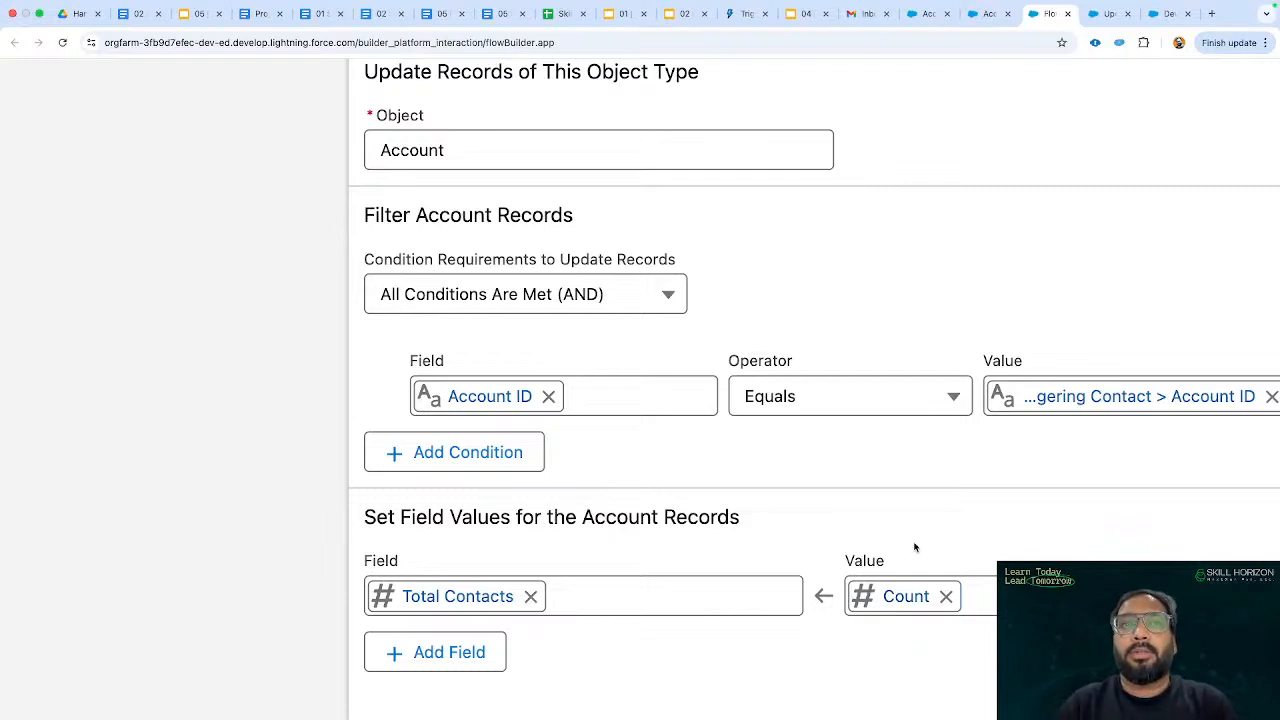
pyautogui.press('super+minus')
pyautogui.press('super+minus')
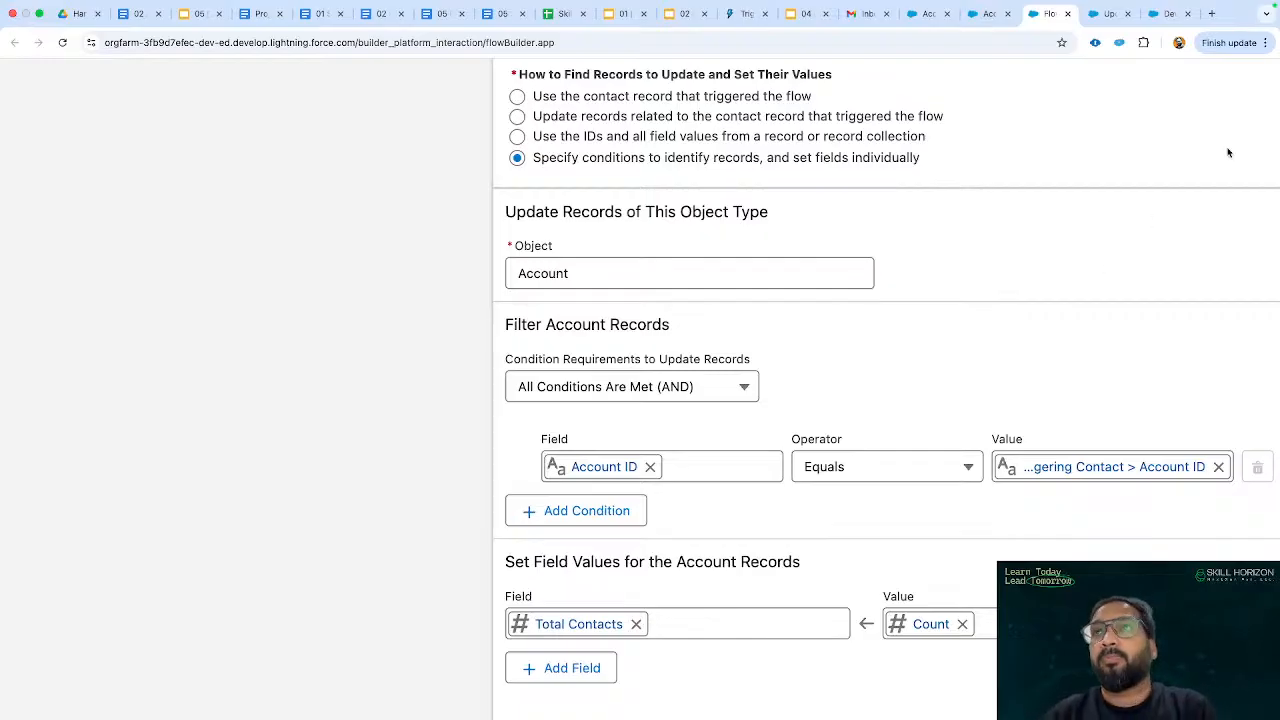
pyautogui.scroll(-5, 1171, 162)
pyautogui.click(1263, 147)
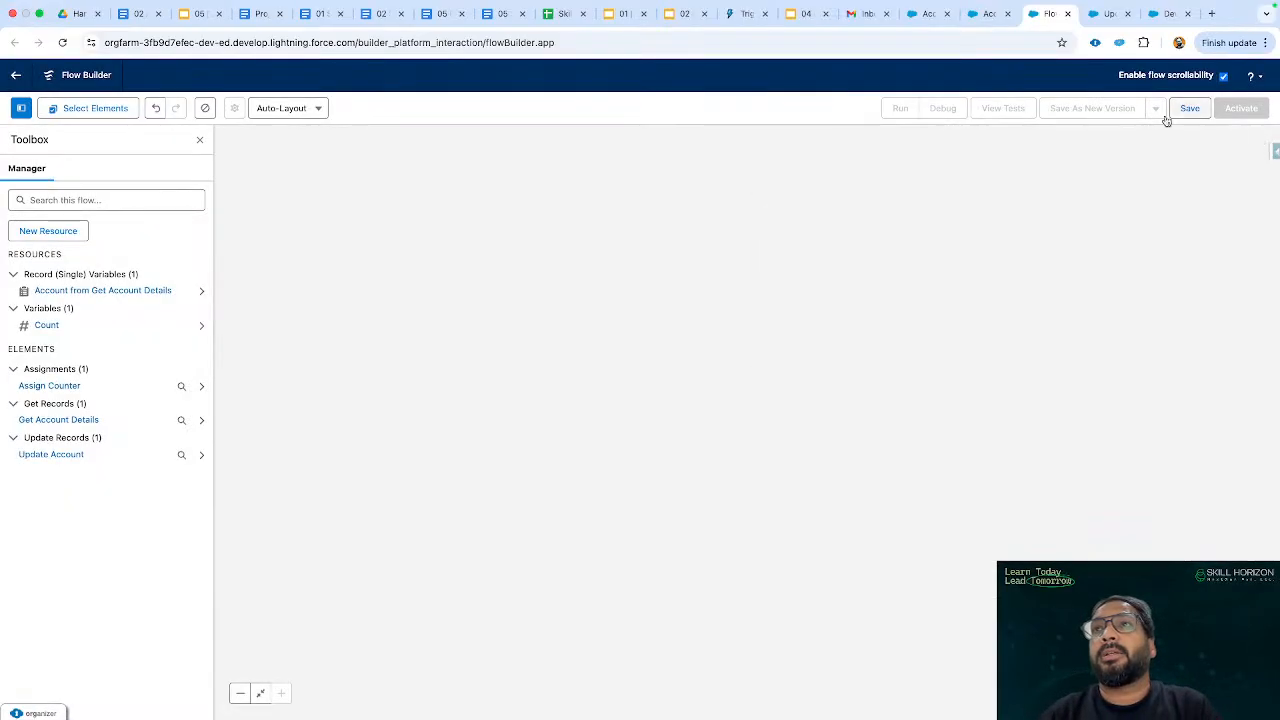
# Save the flow with the label "Total Contacts on Account" and activate it.
pyautogui.click(1190, 108)
pyautogui.click(412, 351)
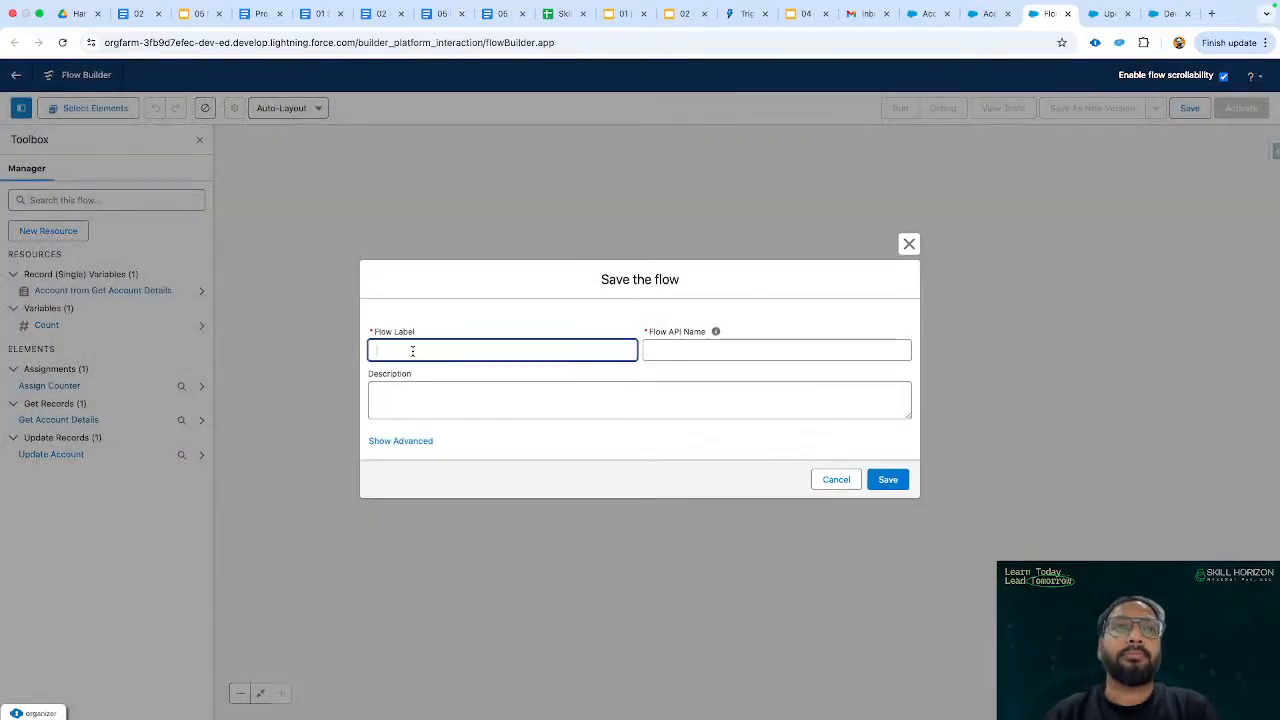
pyautogui.write('Total Conta')
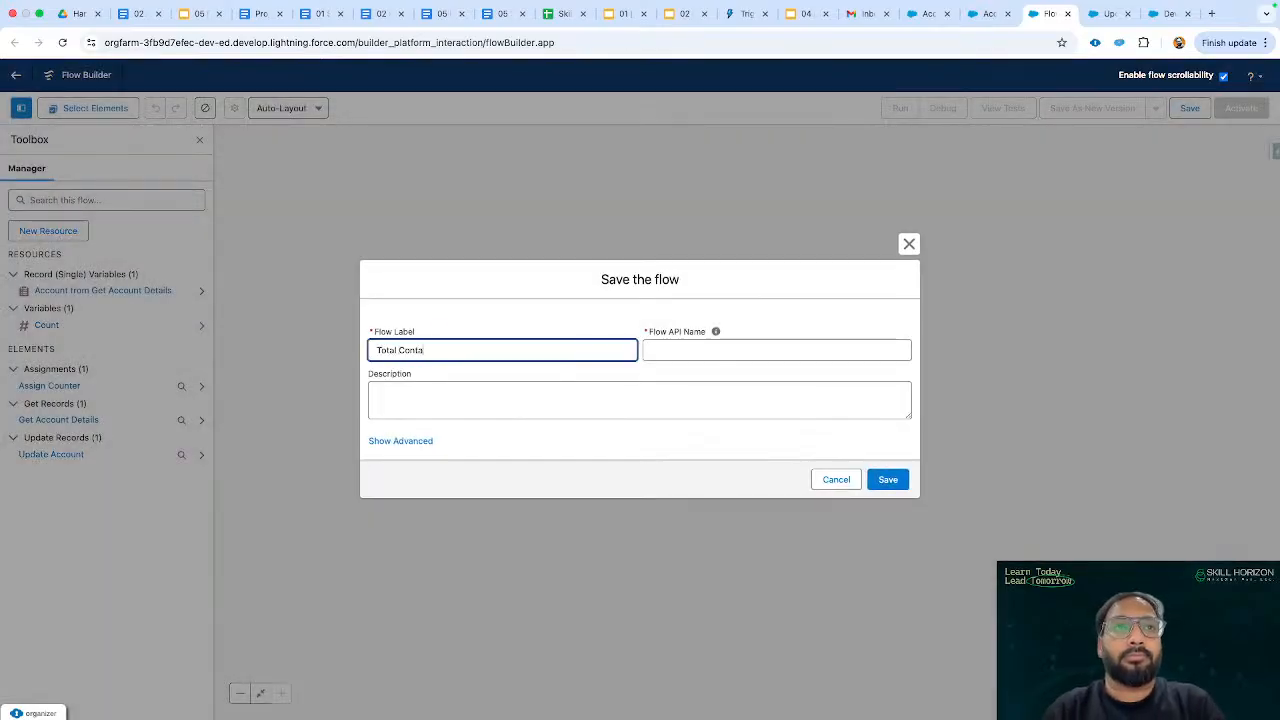
pyautogui.write('cts on Account')
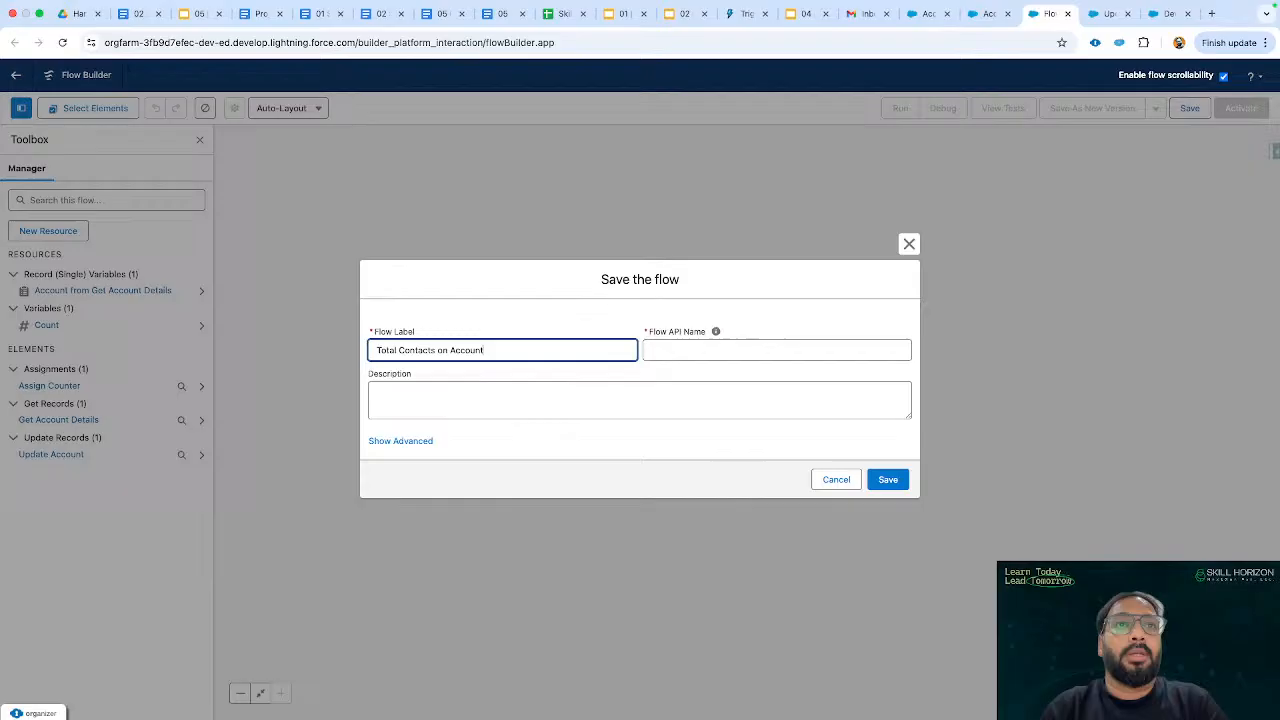
pyautogui.click(516, 449)
pyautogui.click(888, 480)
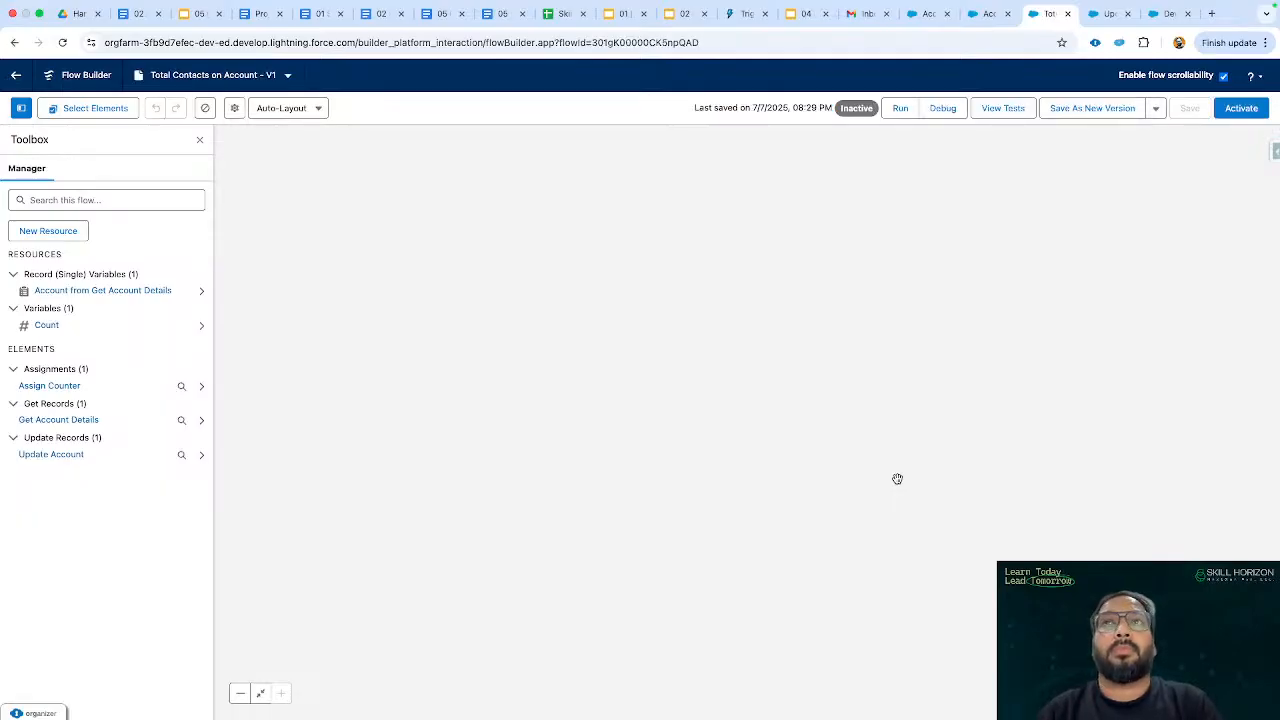
pyautogui.click(1241, 108)
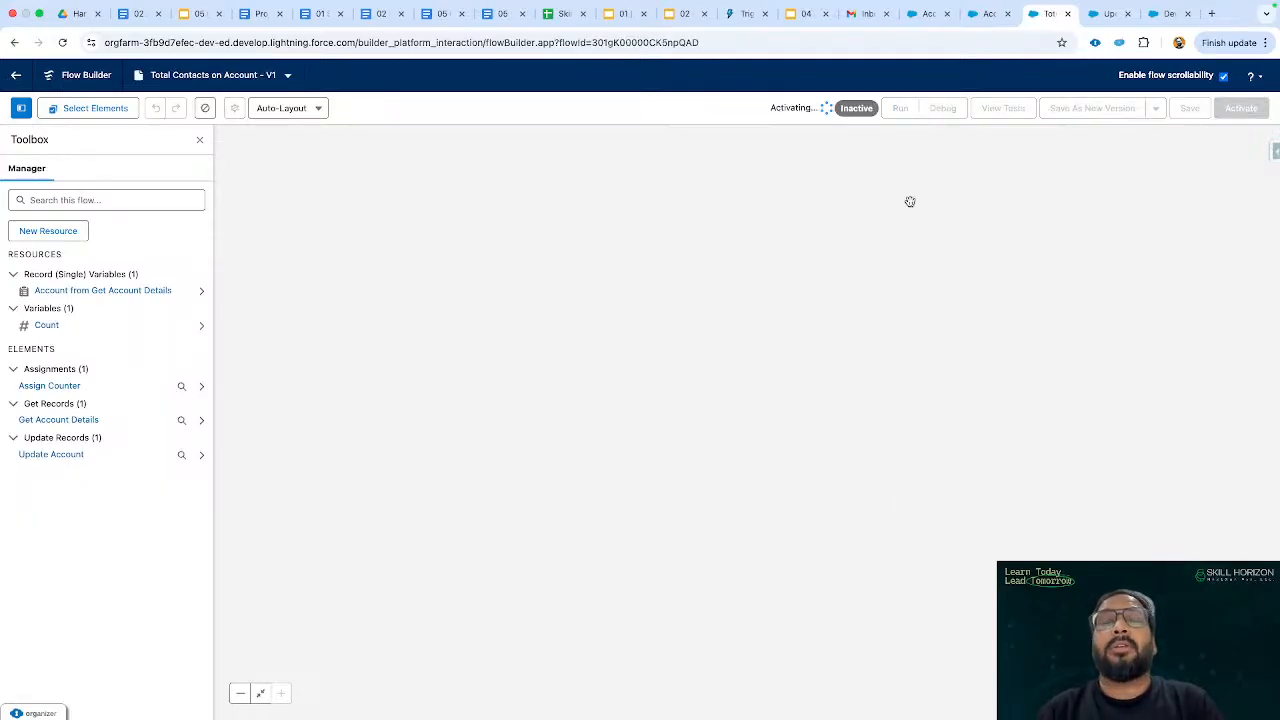
# Switch to the Acc Fast Field Update Test 2 account record and examine its related contacts and detail fields.
pyautogui.click(925, 14)
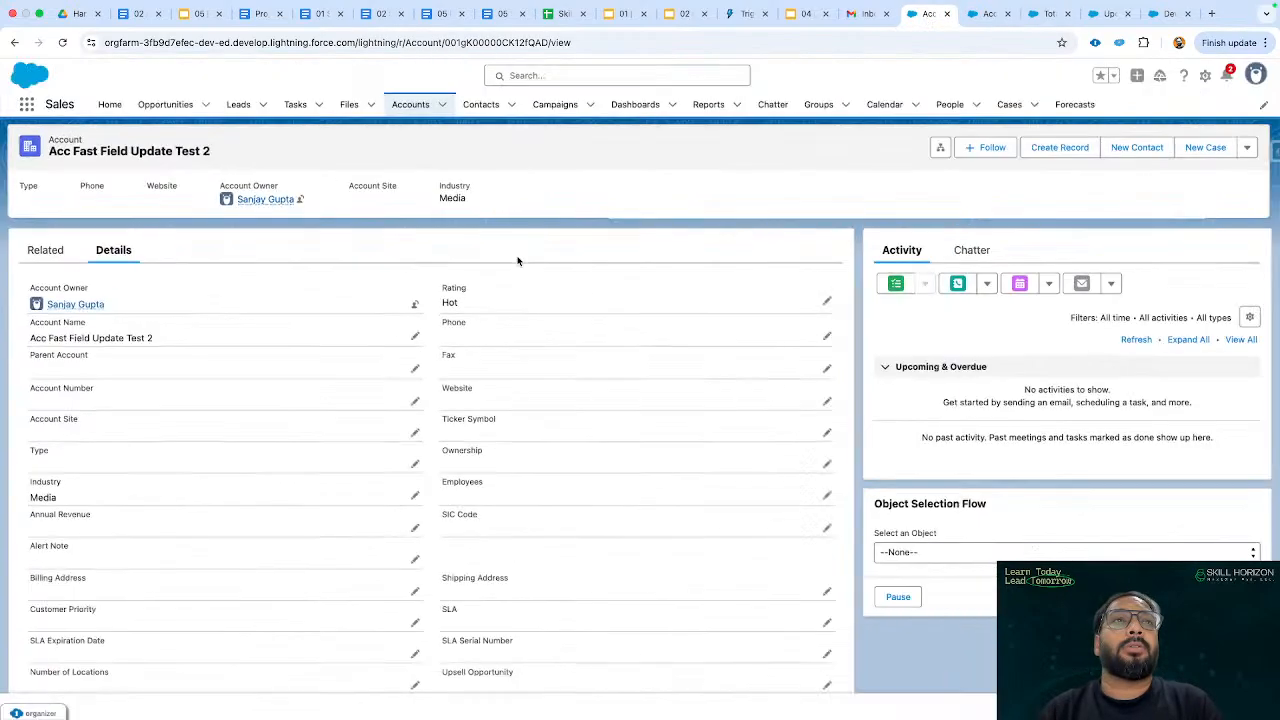
pyautogui.click(48, 251)
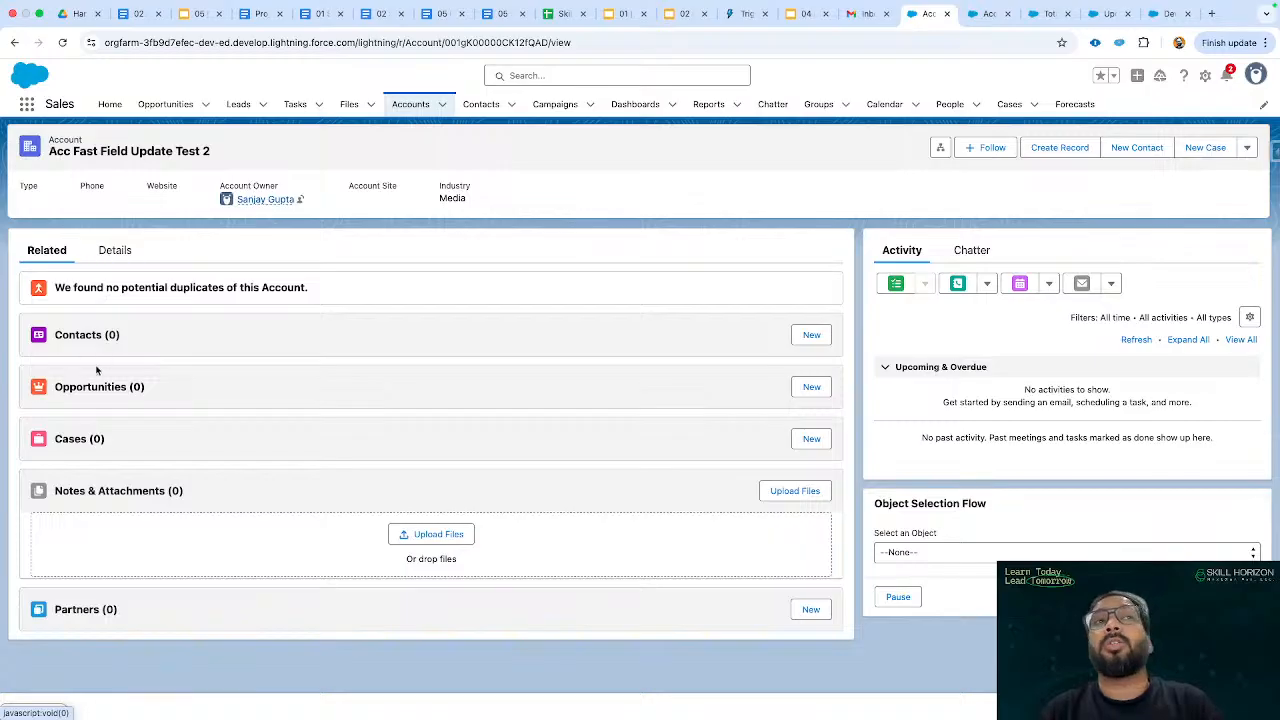
pyautogui.click(117, 250)
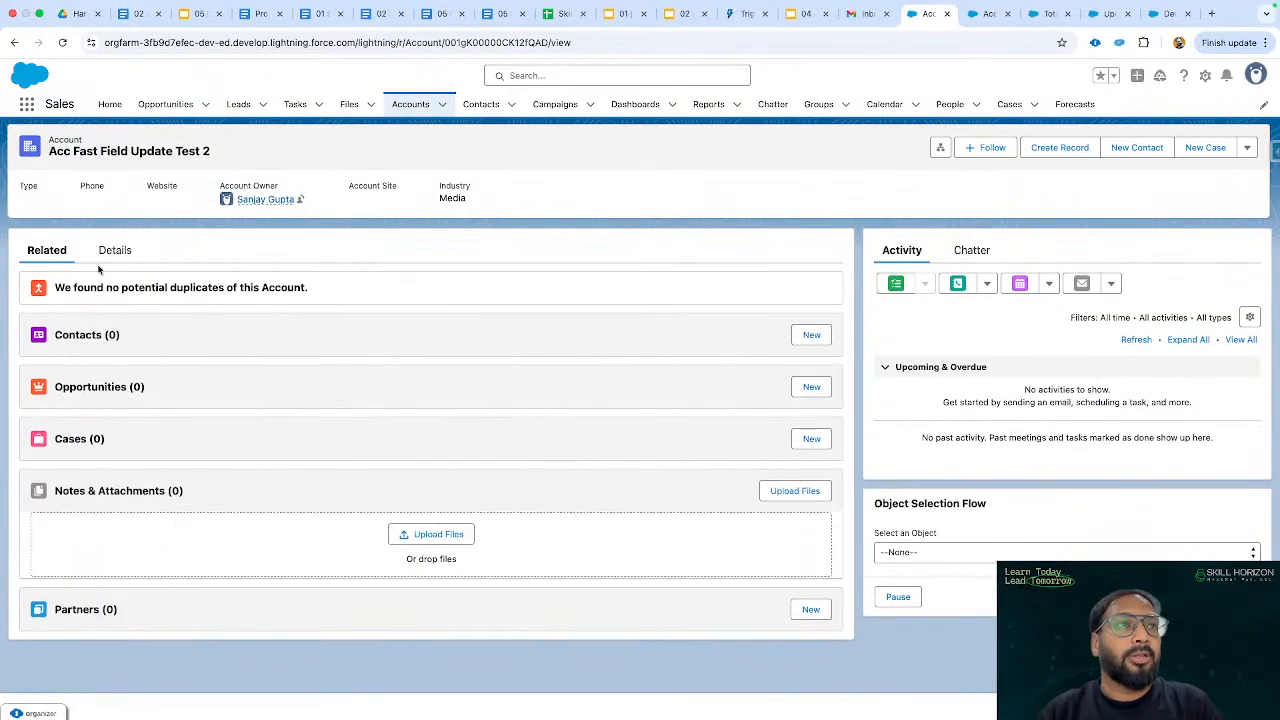
pyautogui.click(112, 256)
pyautogui.scroll(-3, 95, 413)
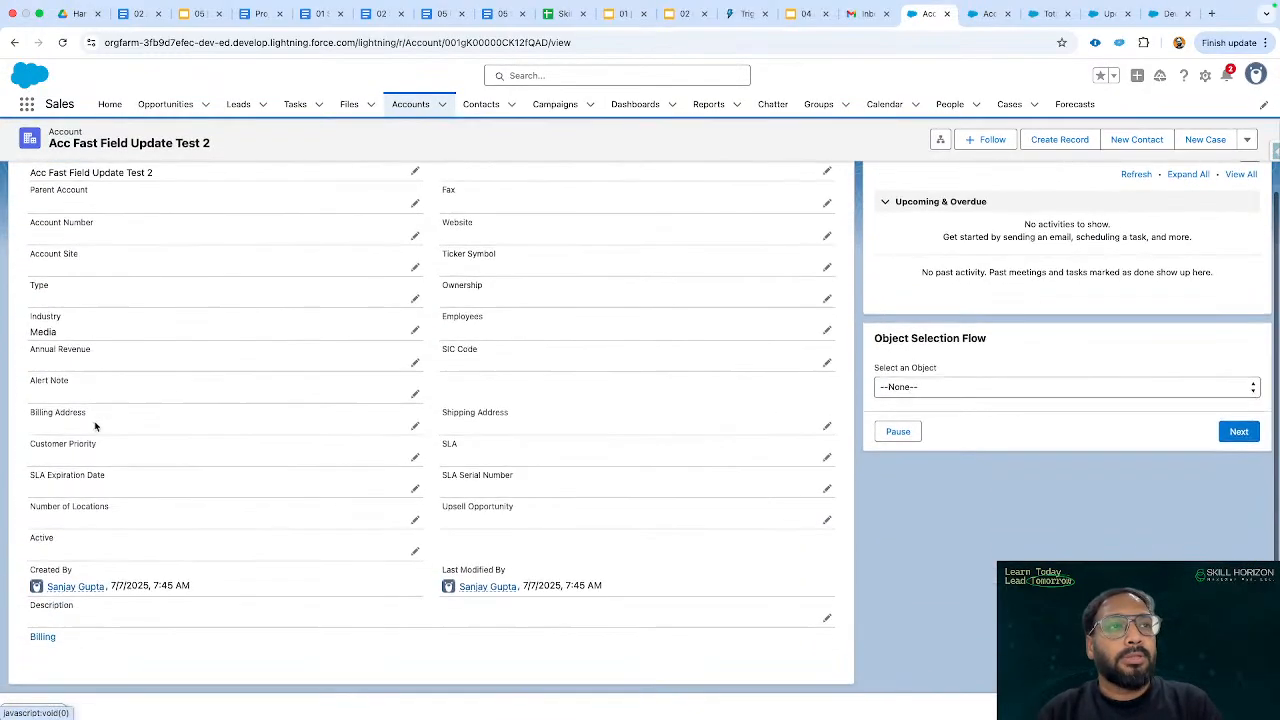
pyautogui.scroll(1, 255, 494)
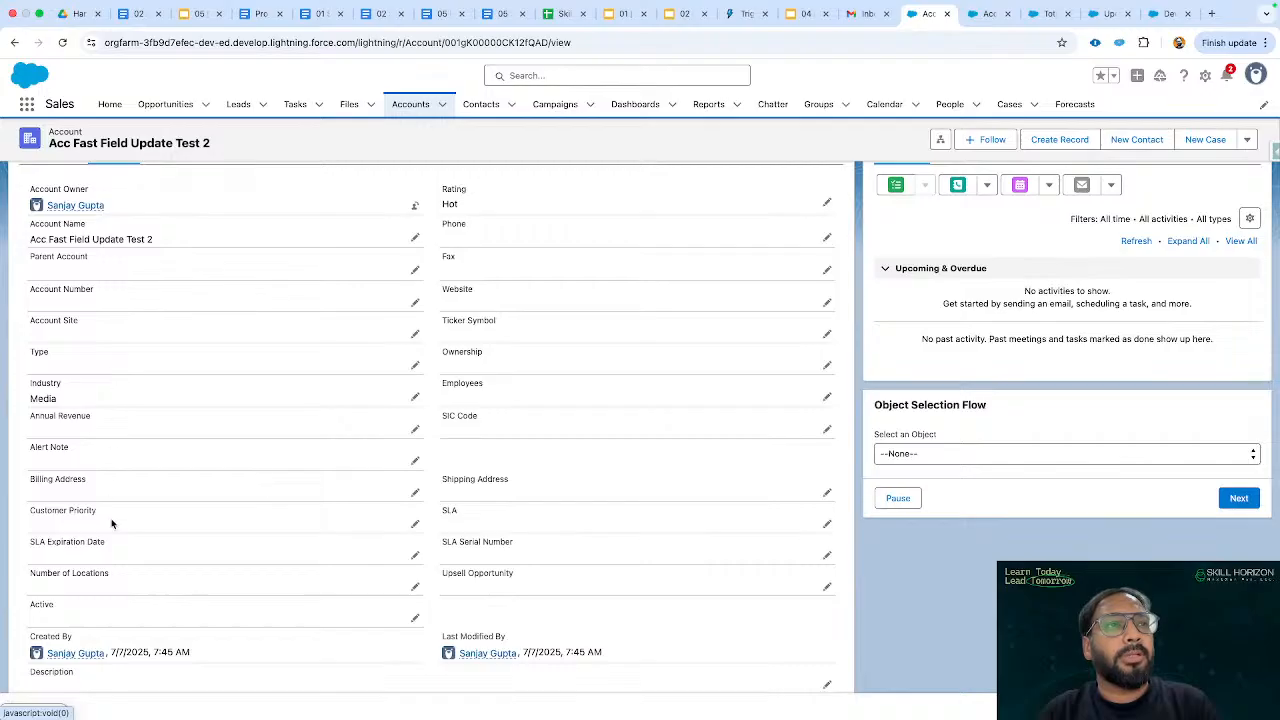
pyautogui.scroll(1, 124, 365)
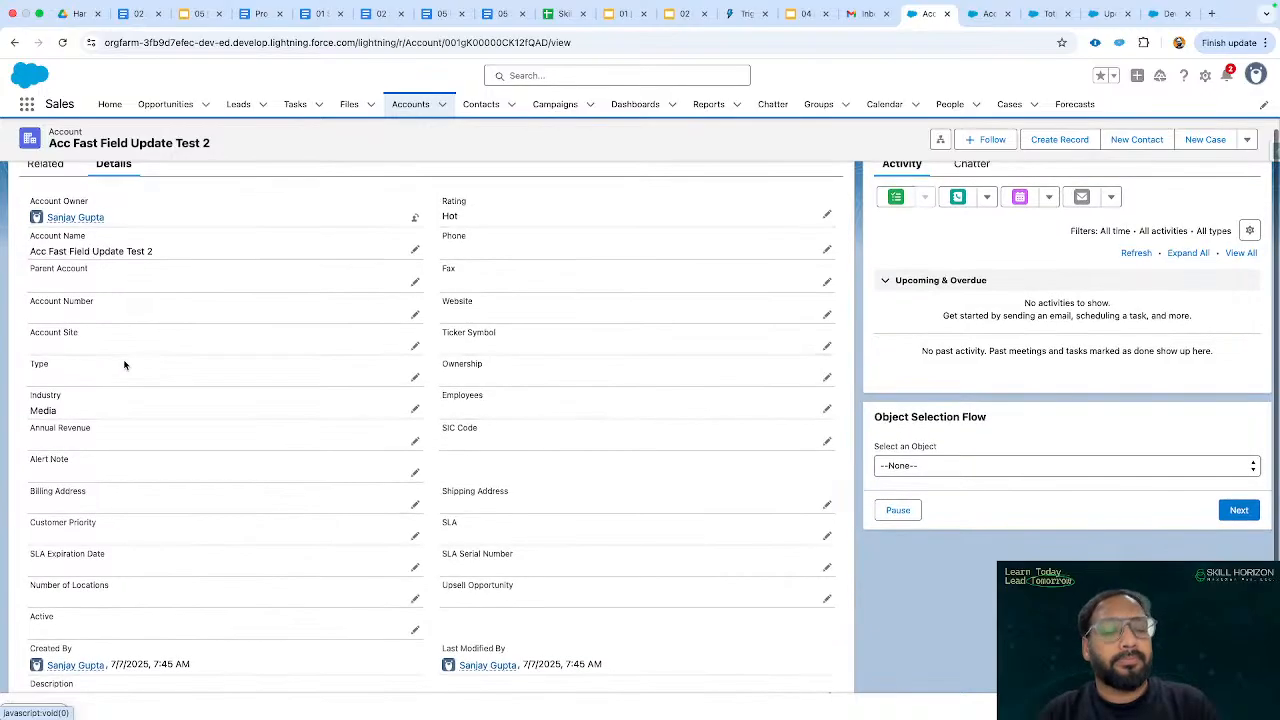
# Reload the account record and check the Total Contacts field in its details.
pyautogui.press('super+r')
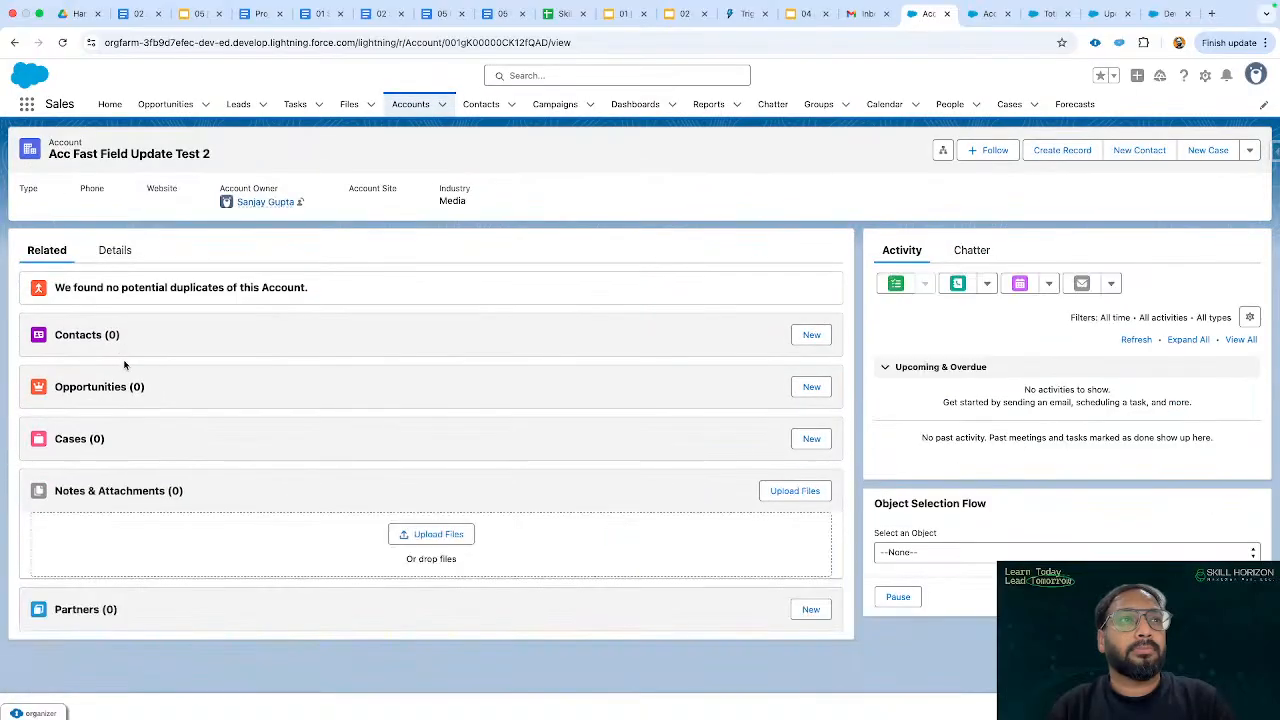
pyautogui.click(115, 254)
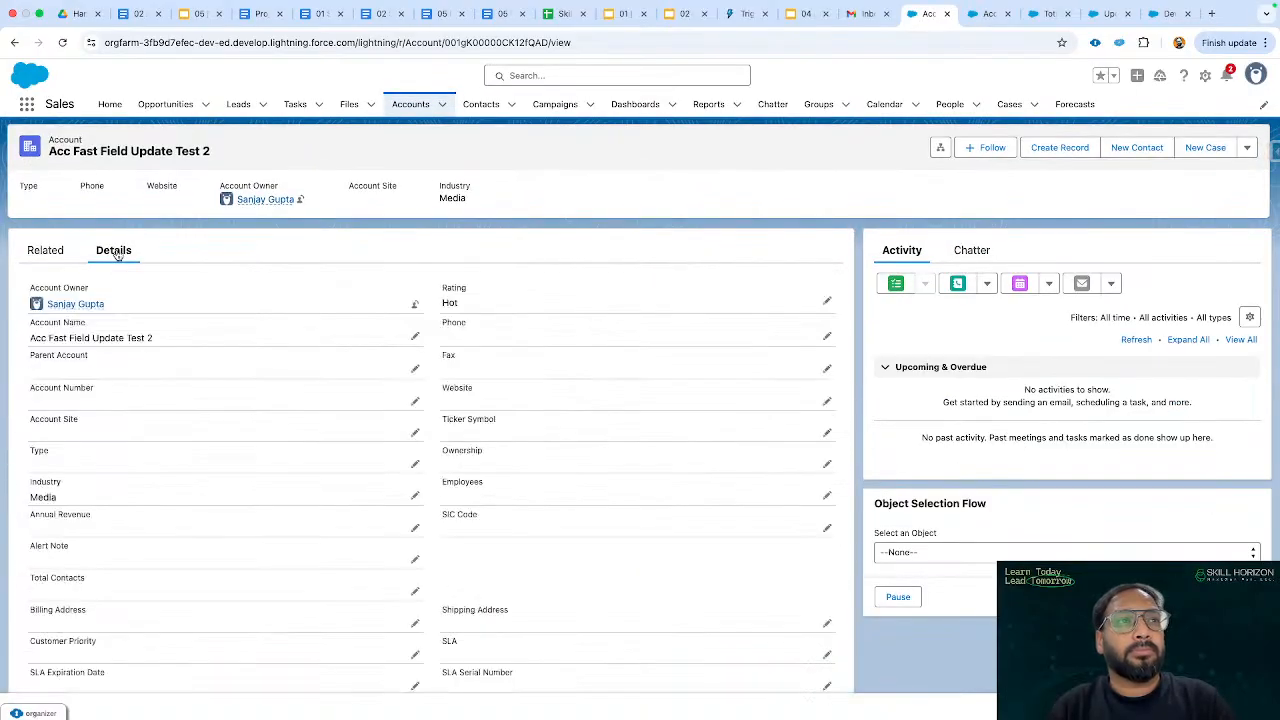
pyautogui.scroll(-3, 149, 429)
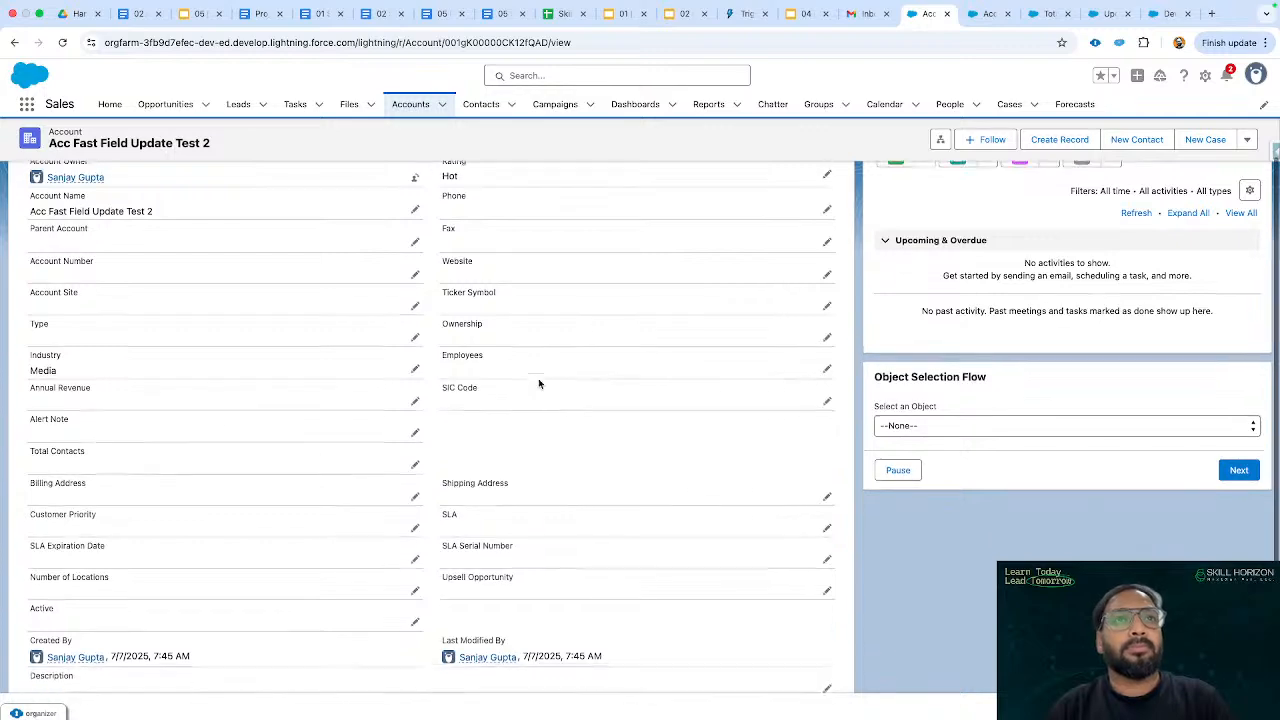
pyautogui.scroll(3, 538, 383)
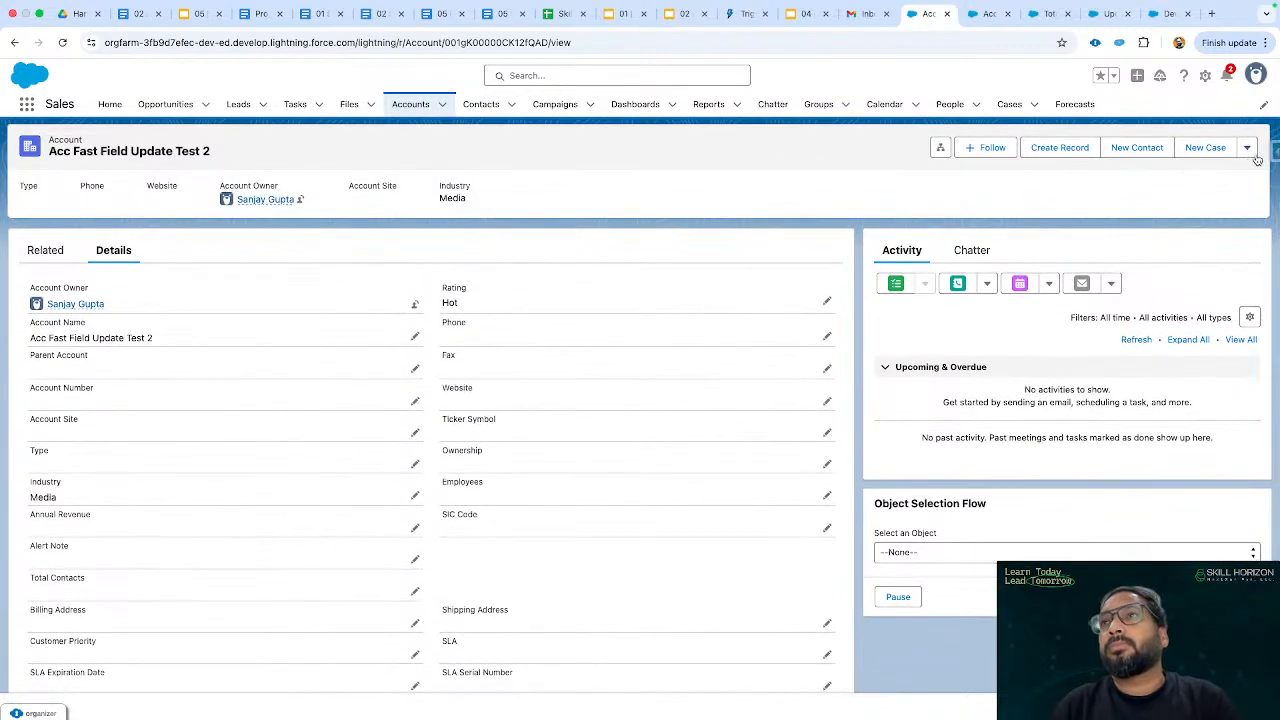
# Show all data of the account in Salesforce Inspector, filter the fields by "total", and return to the record.
pyautogui.click(1272, 152)
pyautogui.click(1172, 396)
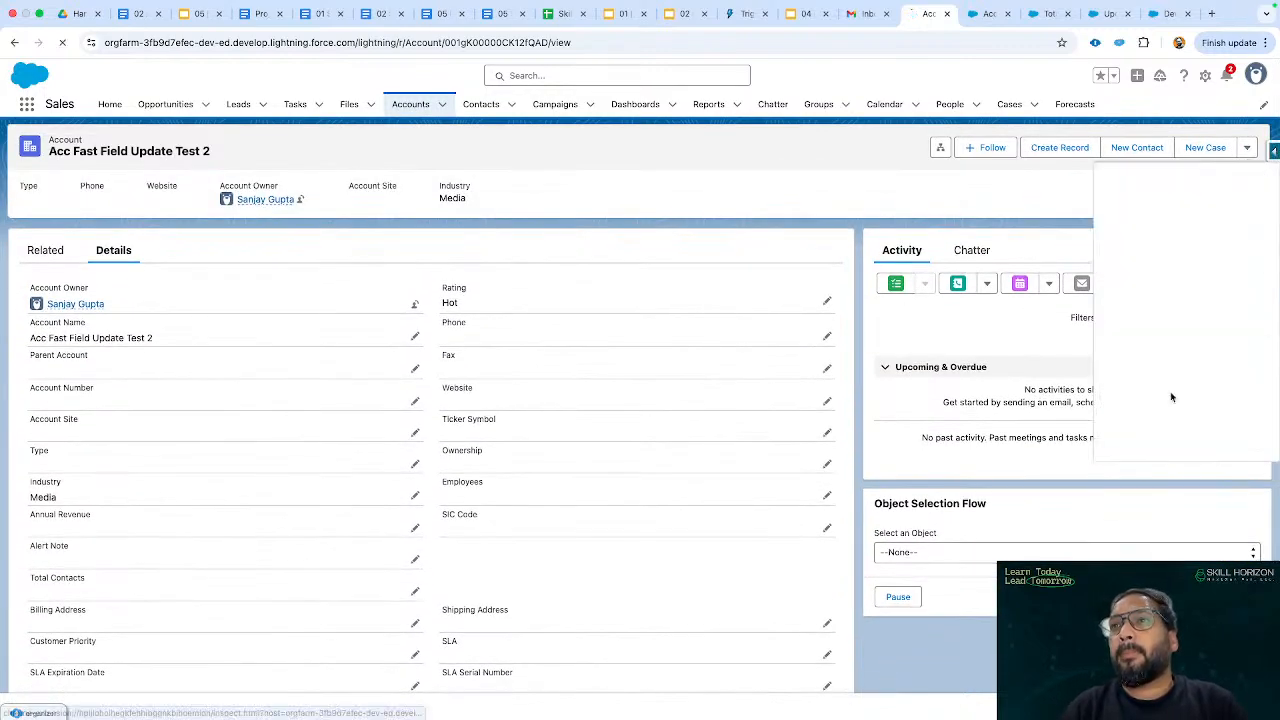
pyautogui.write('total')
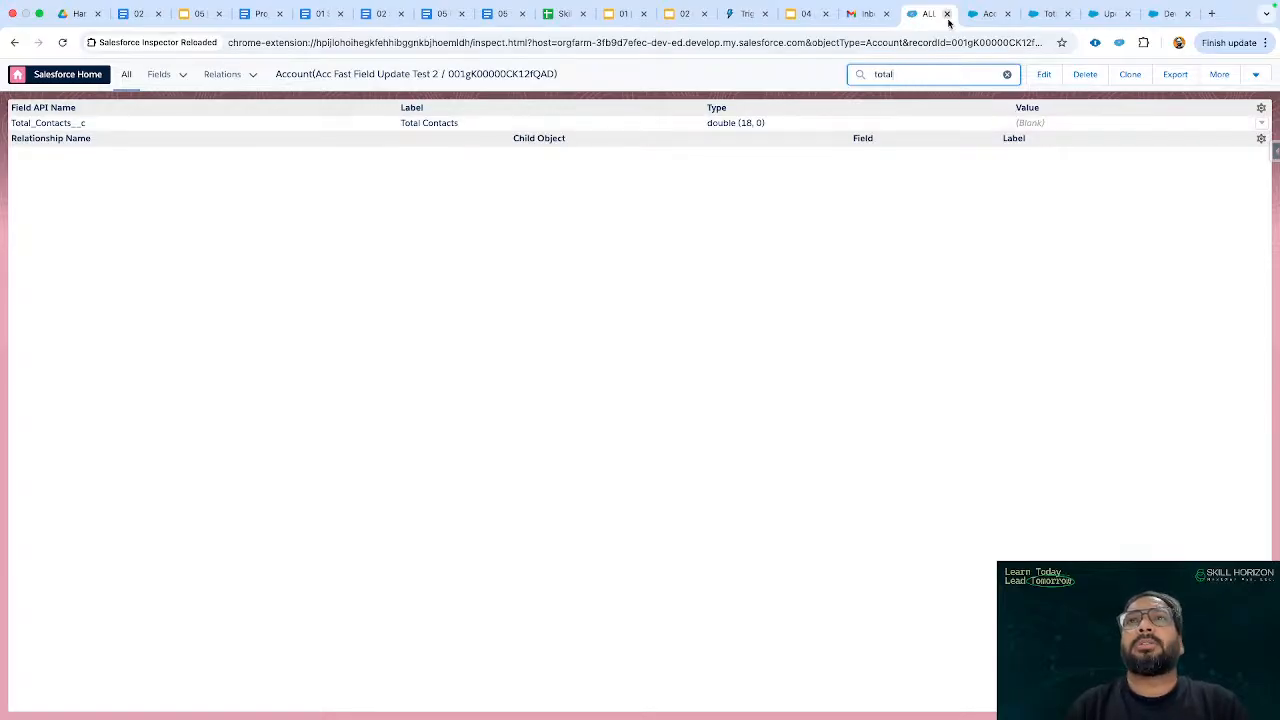
pyautogui.click(14, 43)
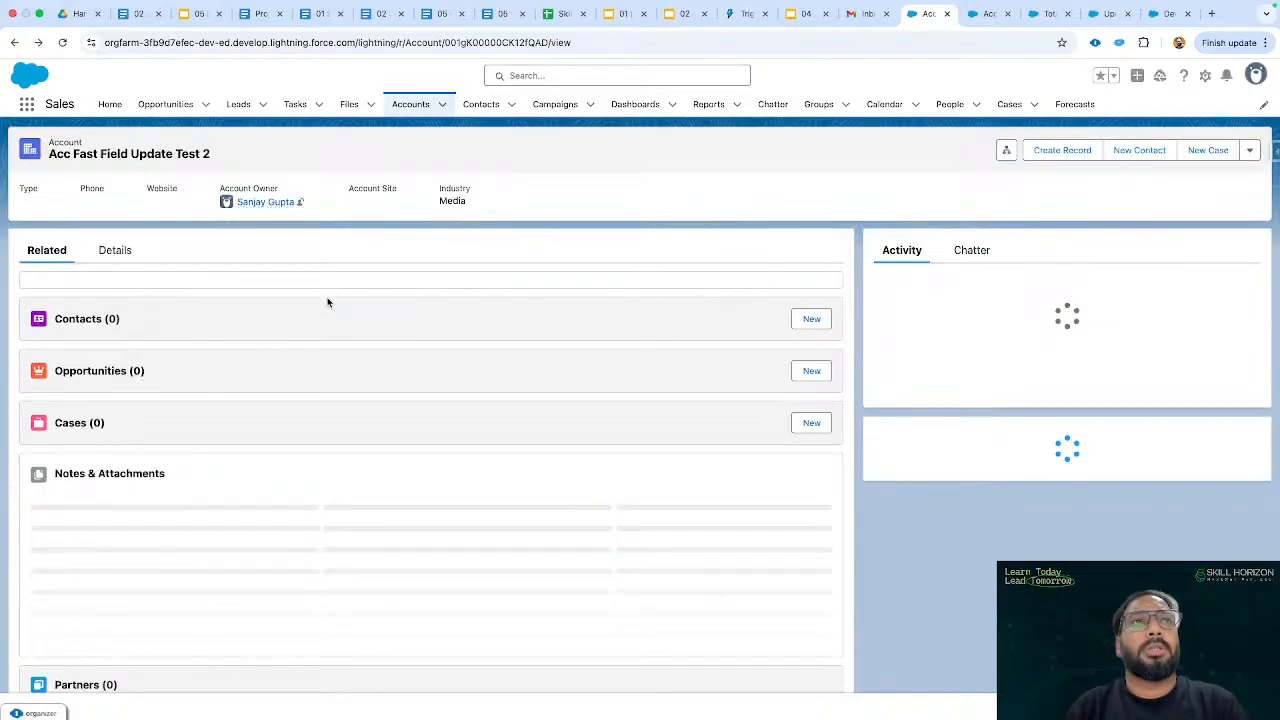
# Create a new account named "Test Total Contacts 1" and save it.
pyautogui.click(410, 104)
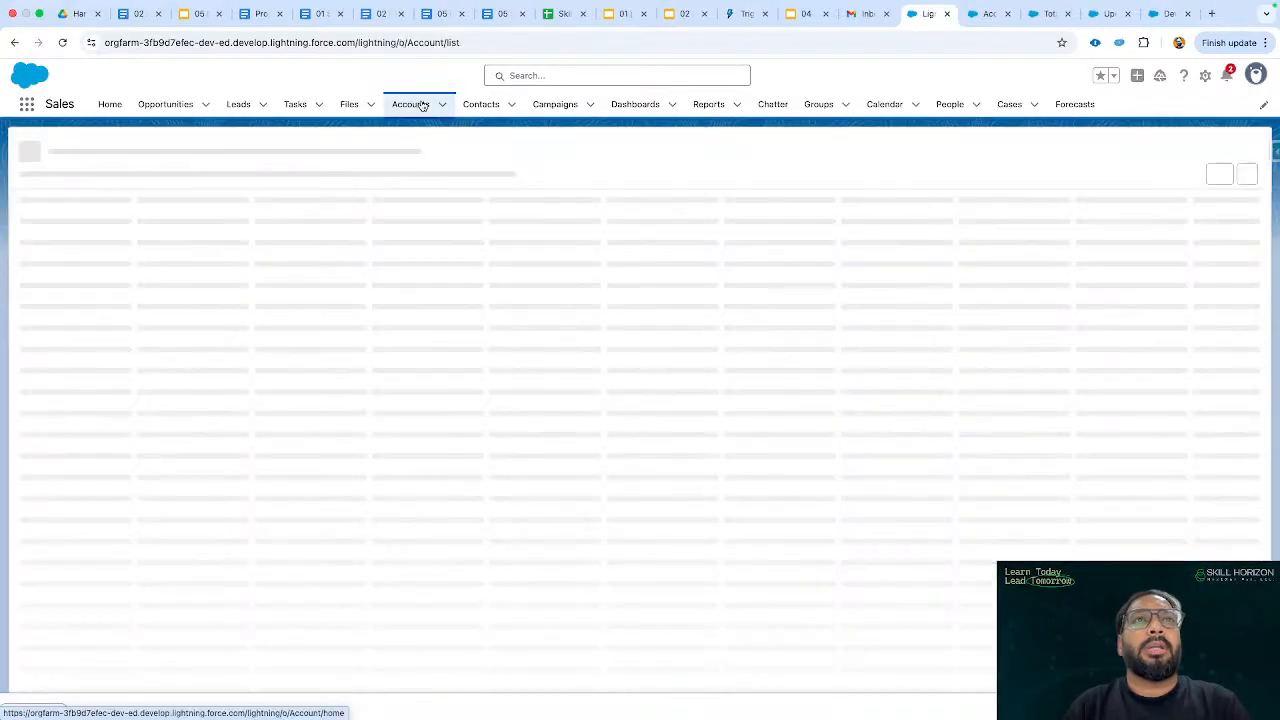
pyautogui.click(1116, 152)
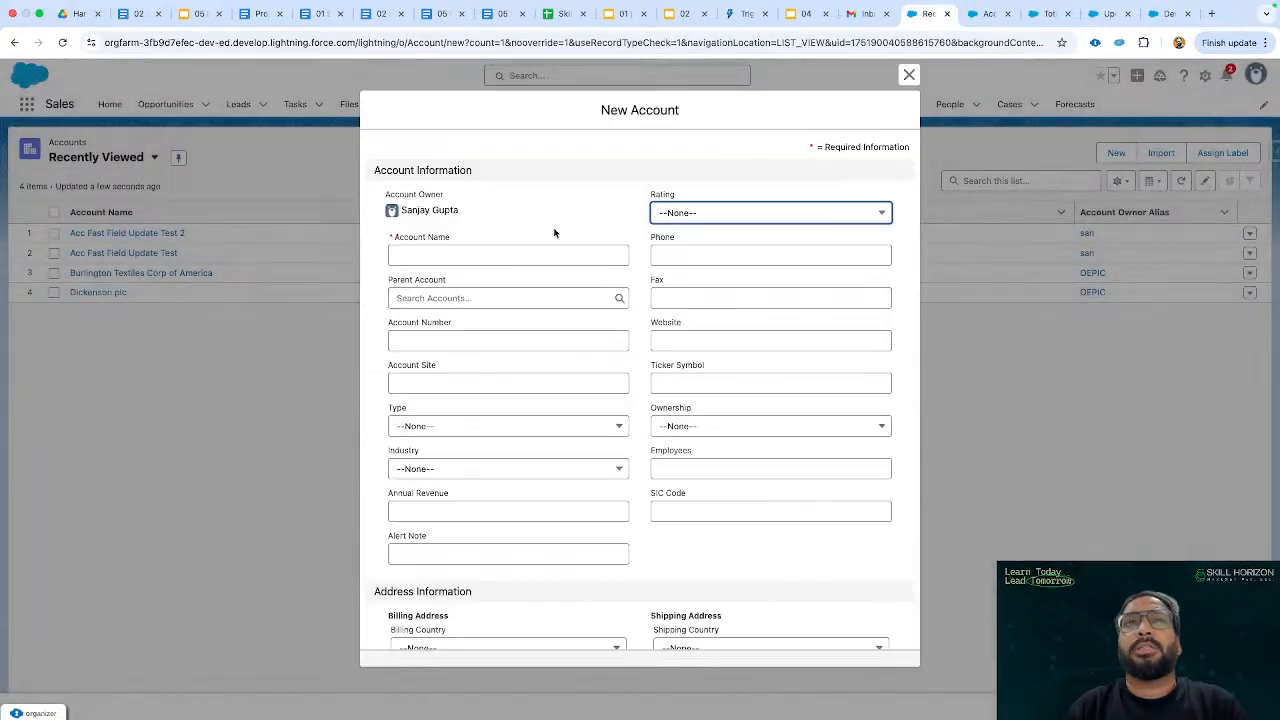
pyautogui.click(423, 257)
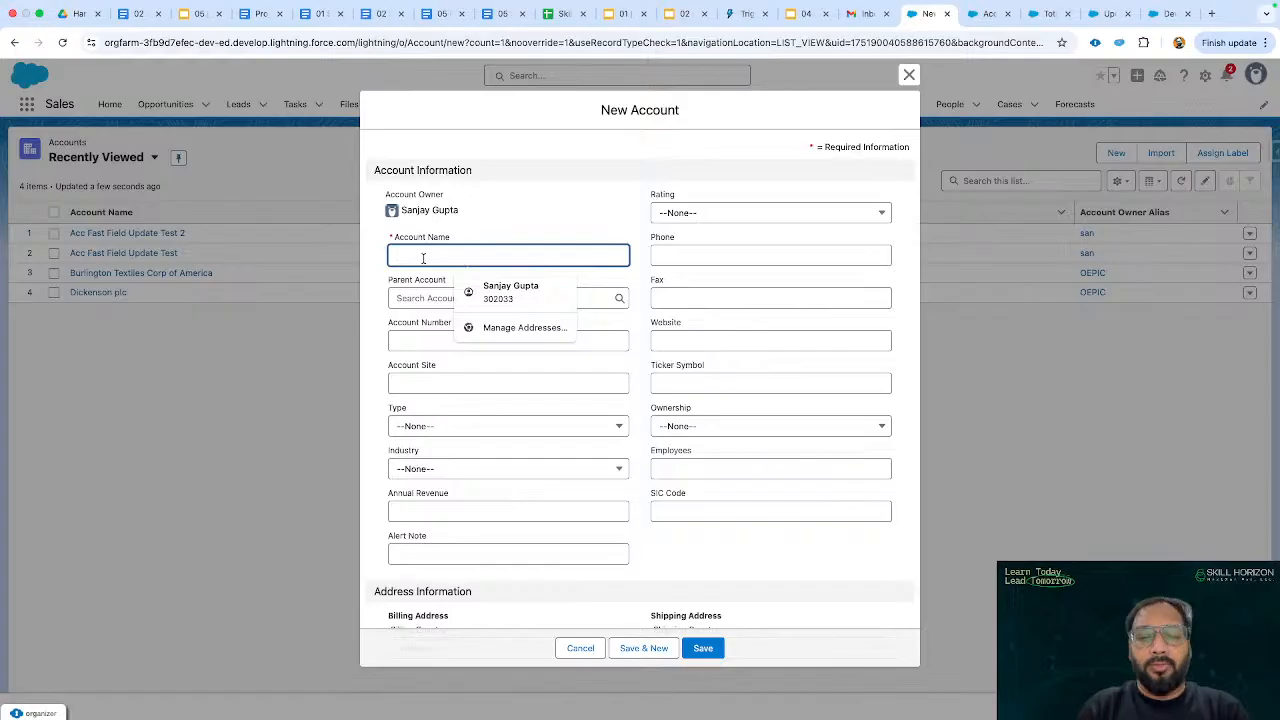
pyautogui.write('Test')
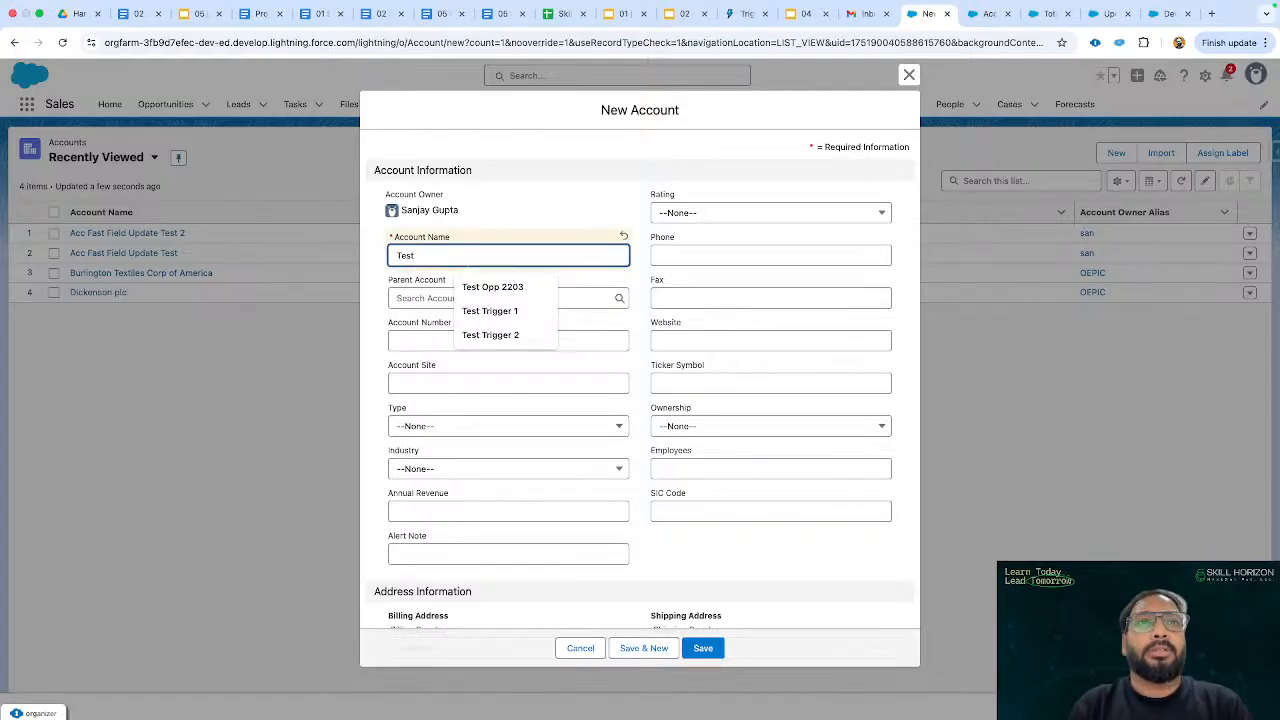
pyautogui.write(' Total Contacts 1')
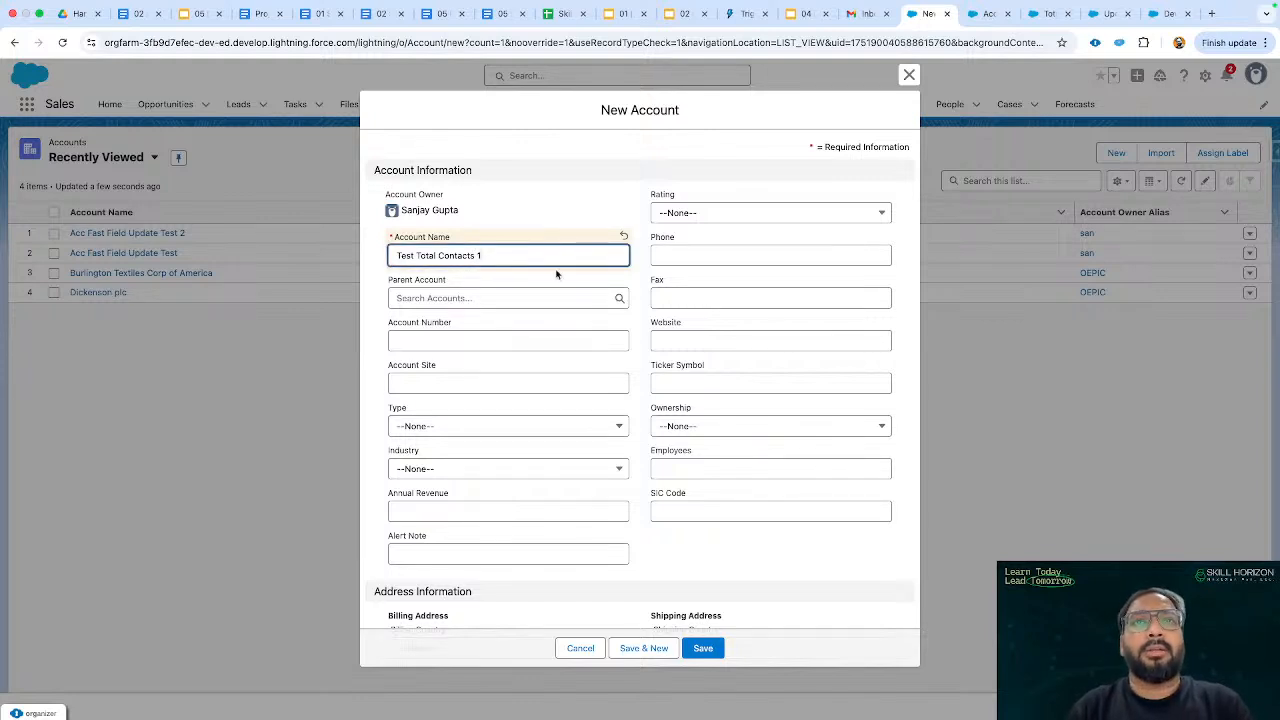
pyautogui.click(594, 319)
pyautogui.click(710, 651)
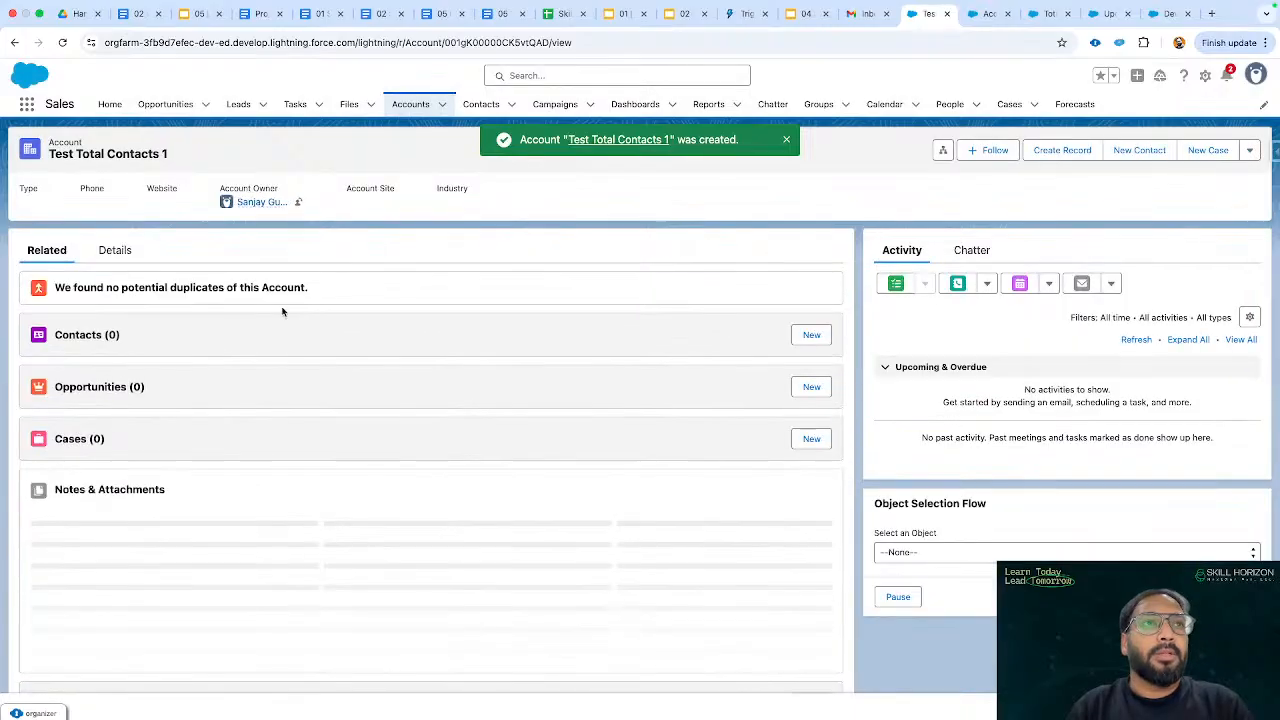
# Check the Total Contacts field in the new account's details.
pyautogui.click(115, 250)
pyautogui.scroll(-3, 103, 477)
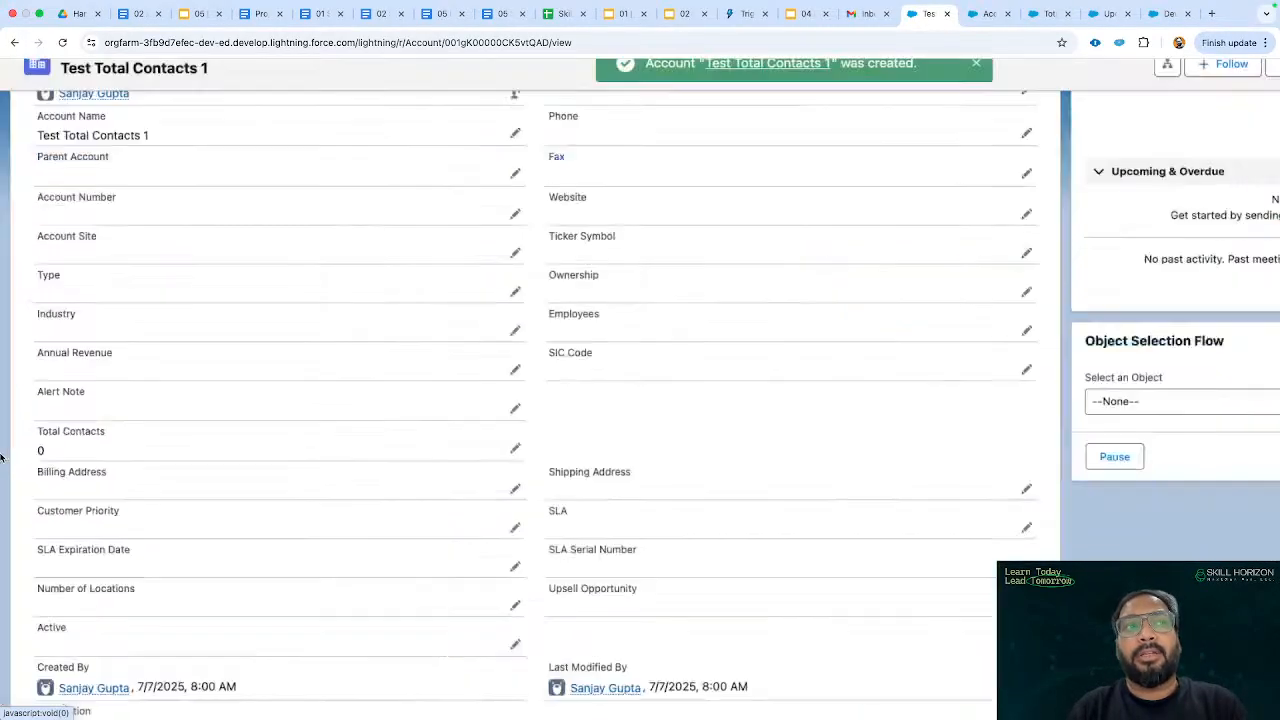
pyautogui.scroll(5, 27, 418)
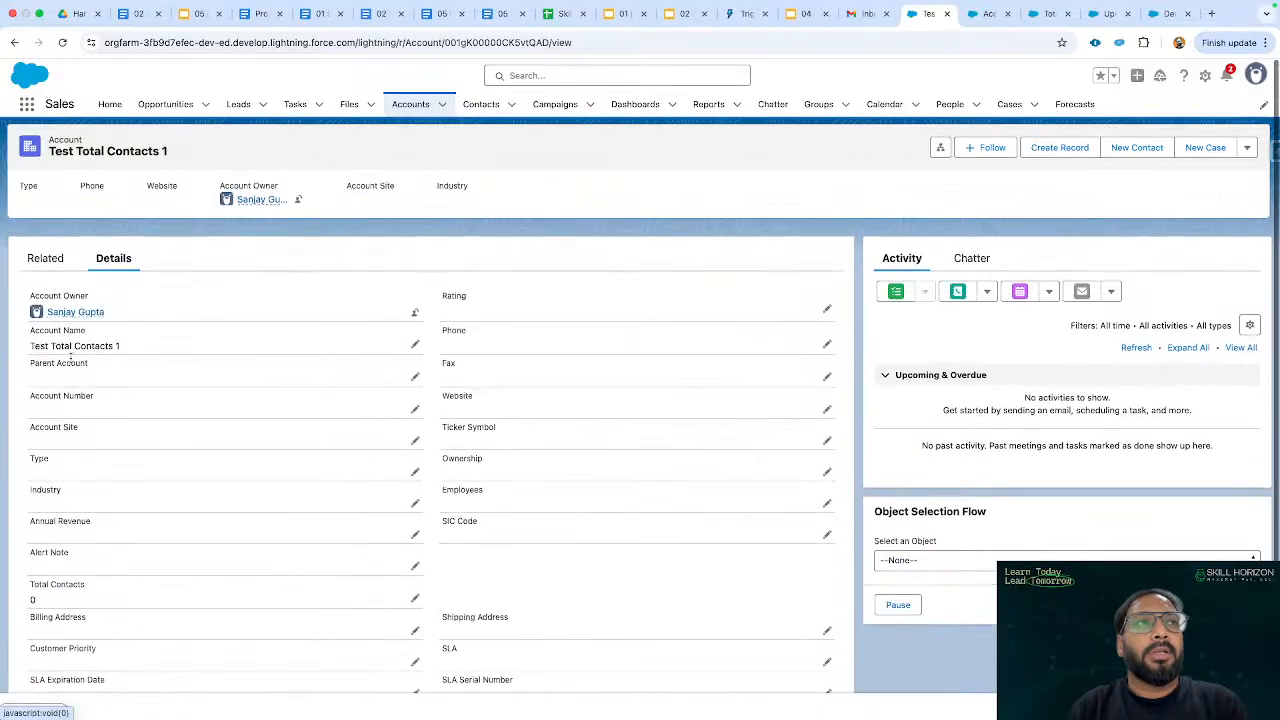
# Create a contact under the Test Total Contacts 1 account, filling in the first and last name from the saved suggestion, and save it.
pyautogui.click(48, 254)
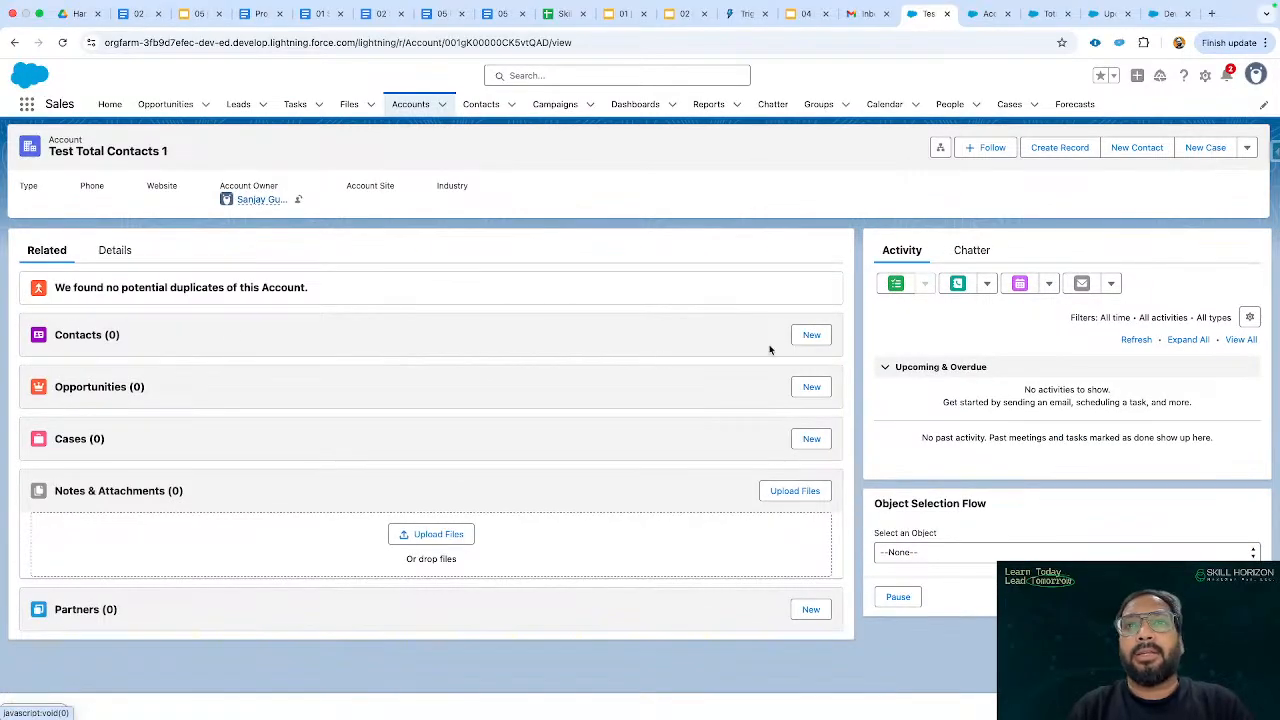
pyautogui.click(811, 336)
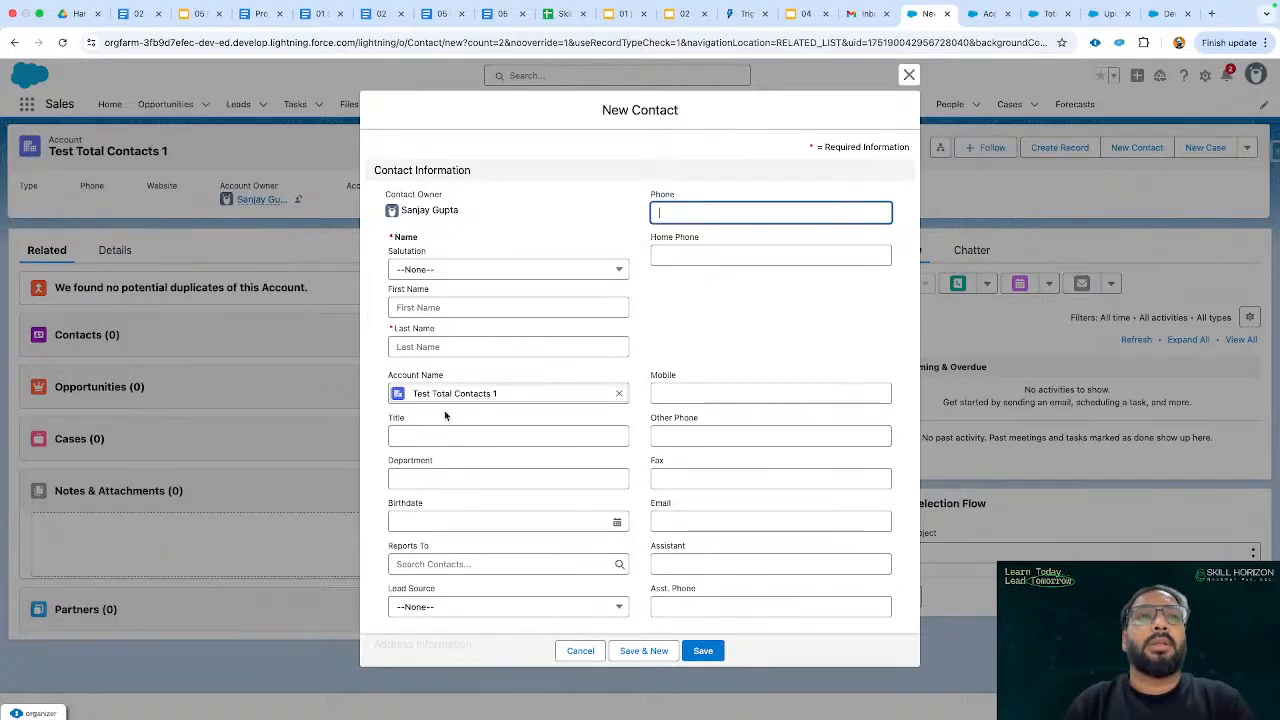
pyautogui.click(411, 308)
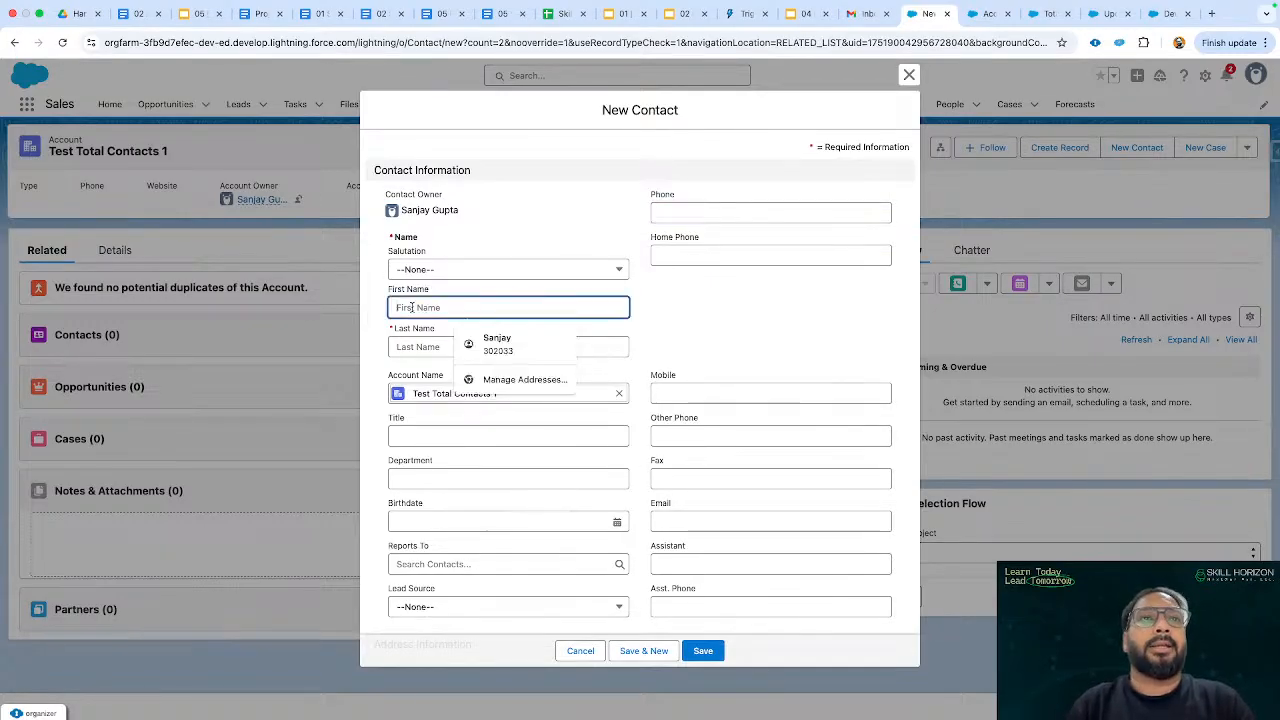
pyautogui.click(499, 338)
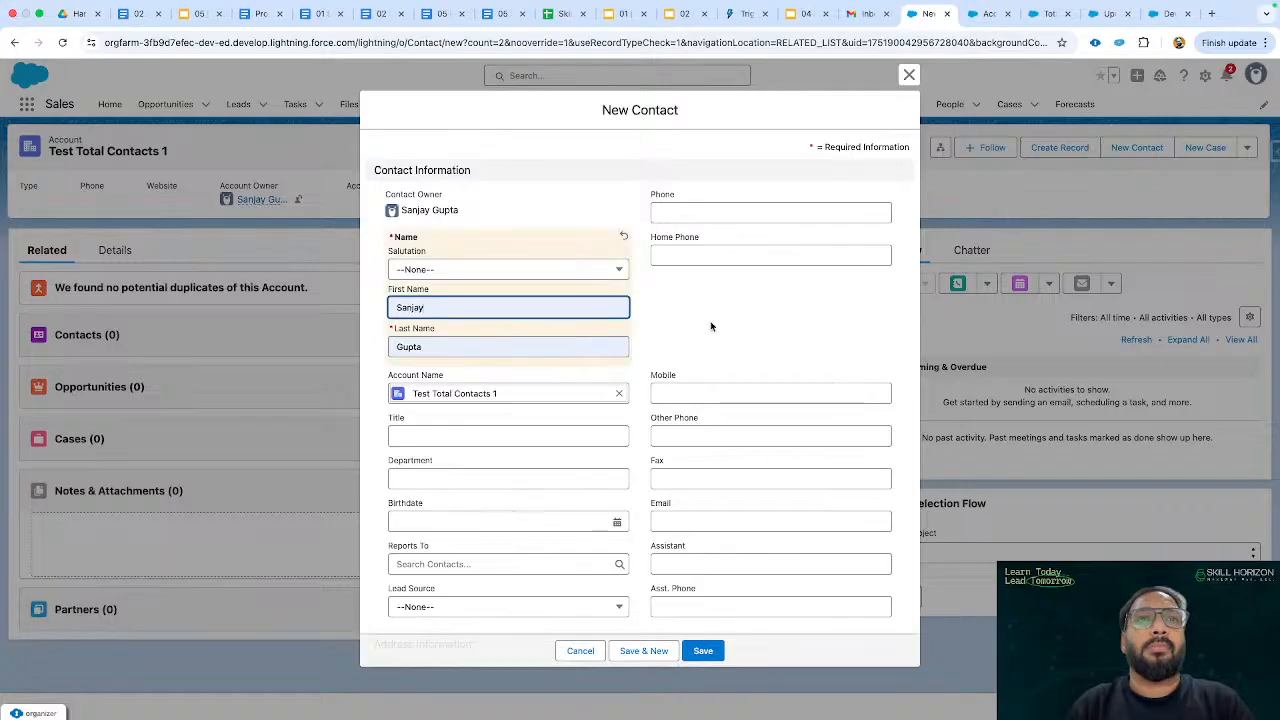
pyautogui.click(703, 651)
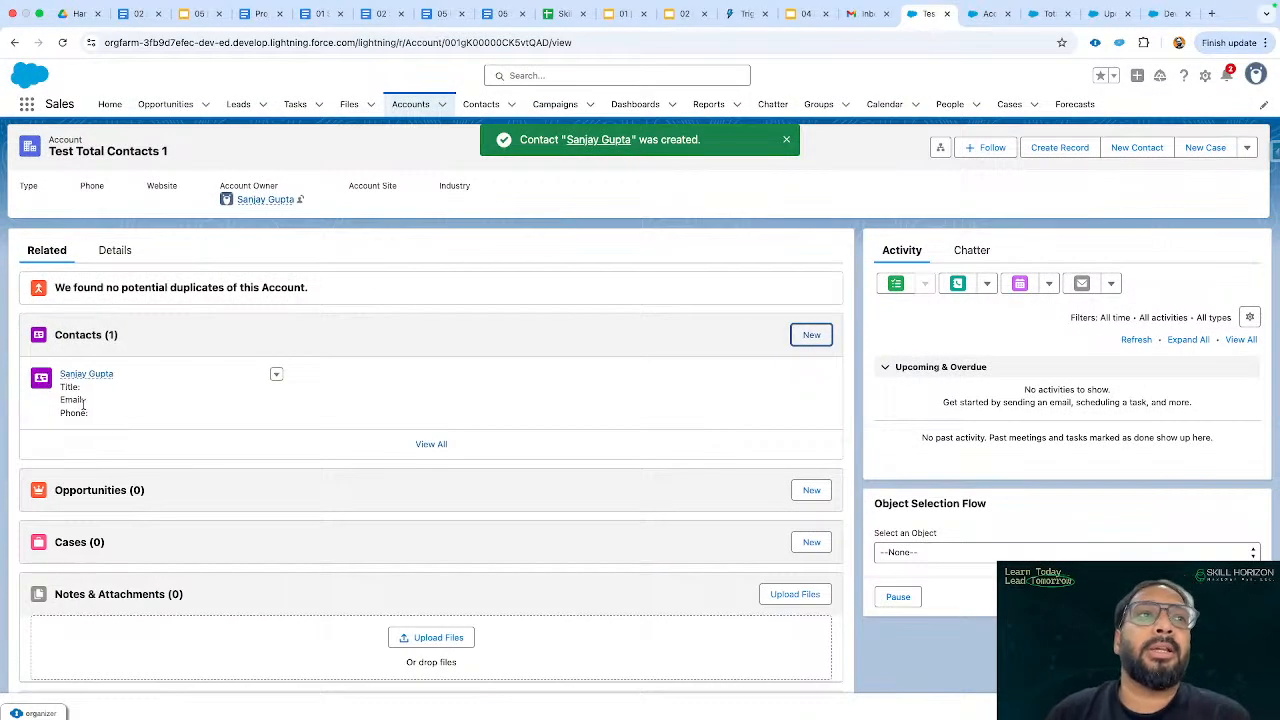
# Check the Total Contacts field in the account's details.
pyautogui.click(118, 250)
pyautogui.scroll(-3, 77, 414)
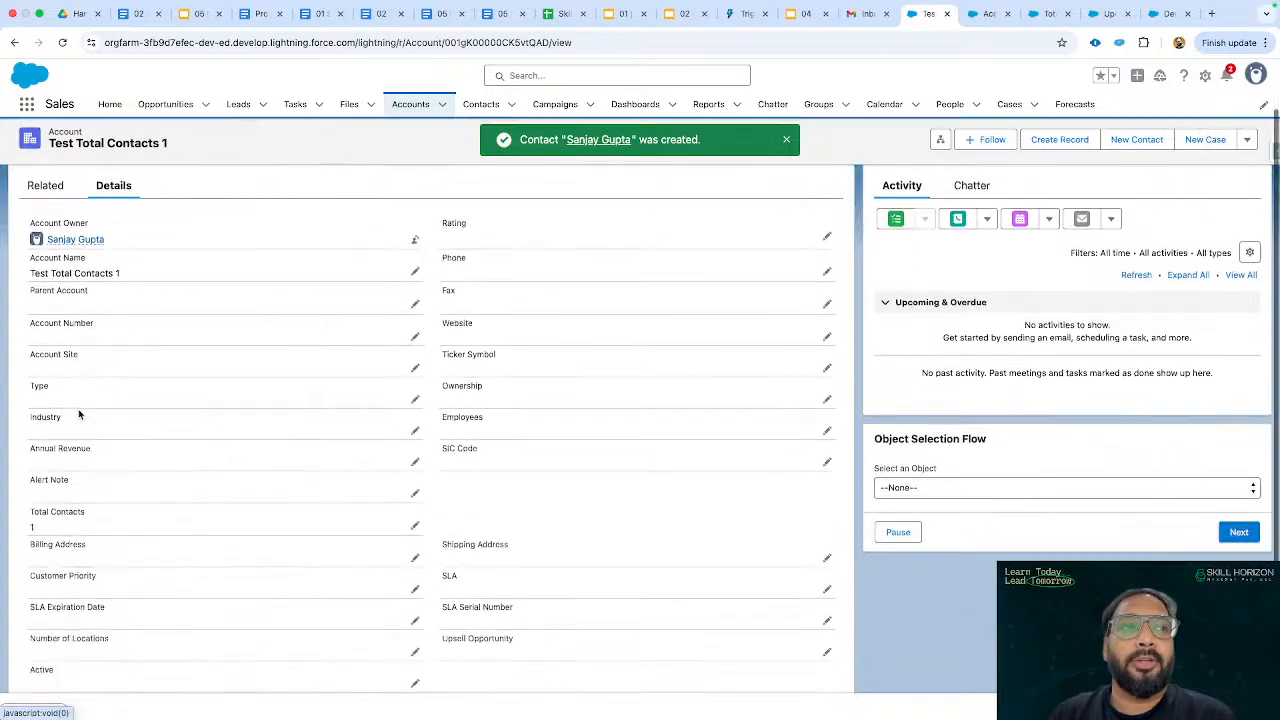
pyautogui.scroll(5, 1, 448)
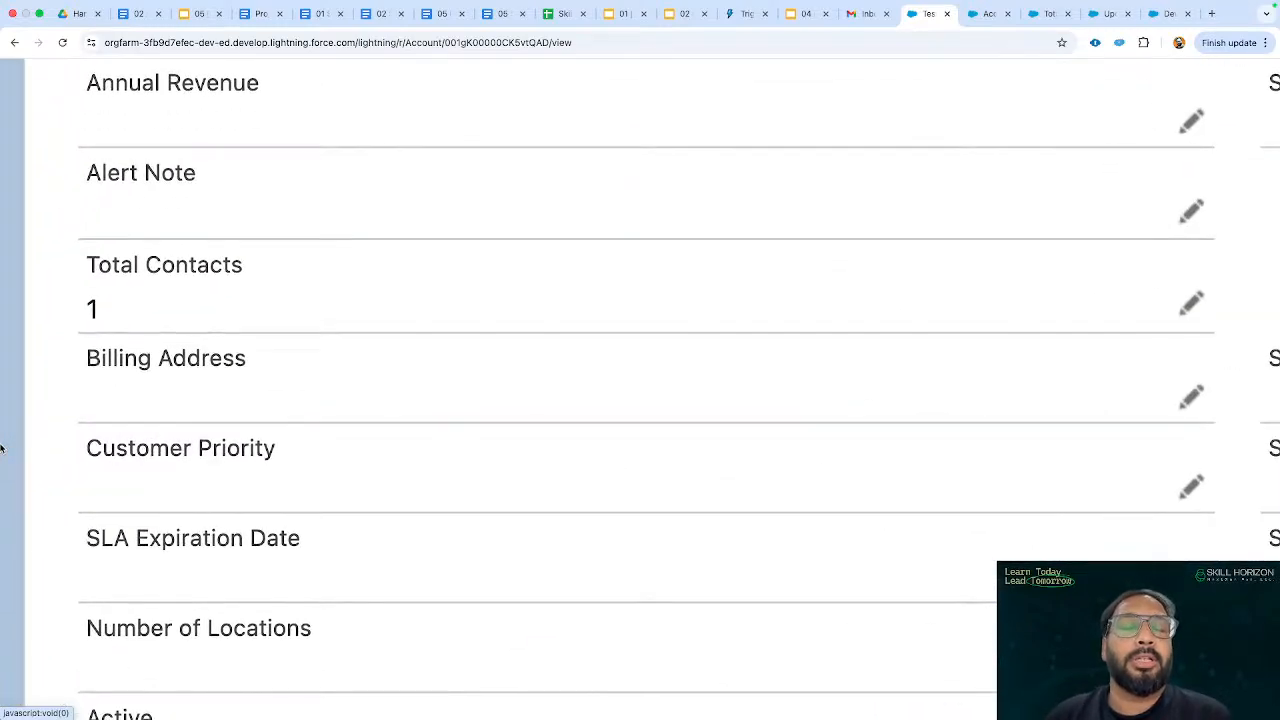
pyautogui.scroll(-5, 1, 448)
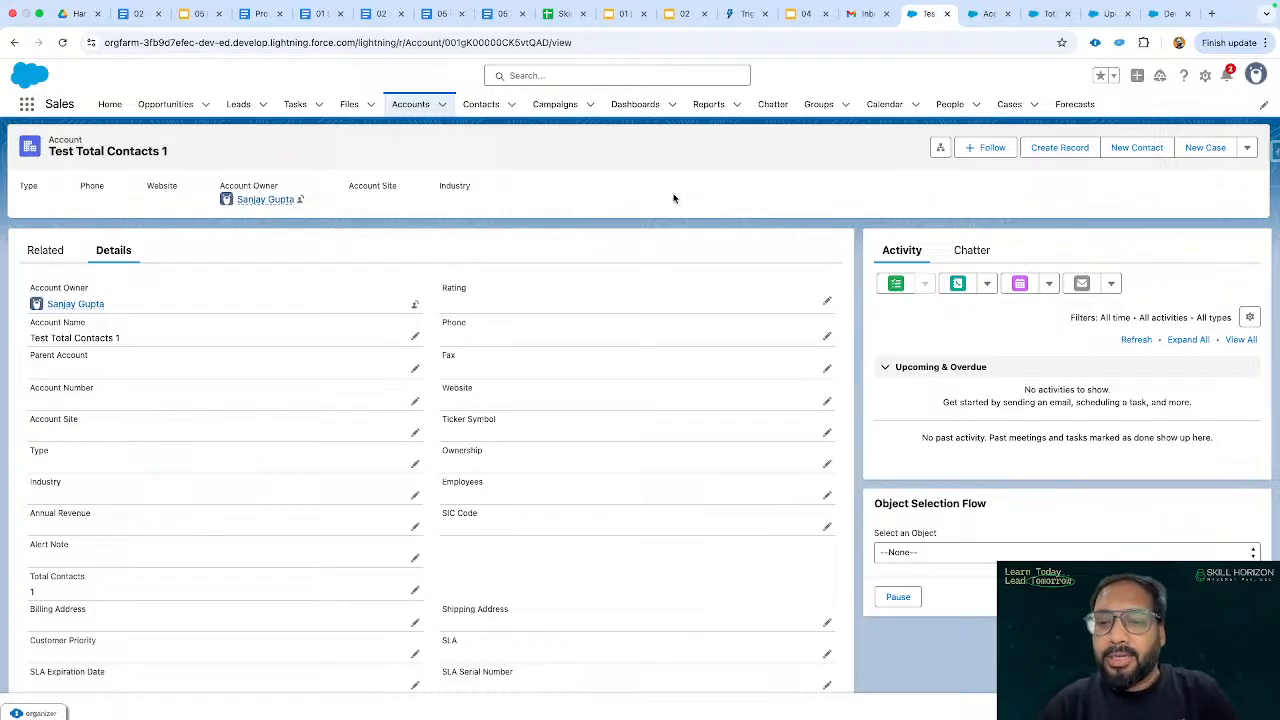
# Go back to the Total Contacts on Account flow and examine the variable values set in the Assign Counter assignment.
pyautogui.click(985, 18)
pyautogui.click(1038, 18)
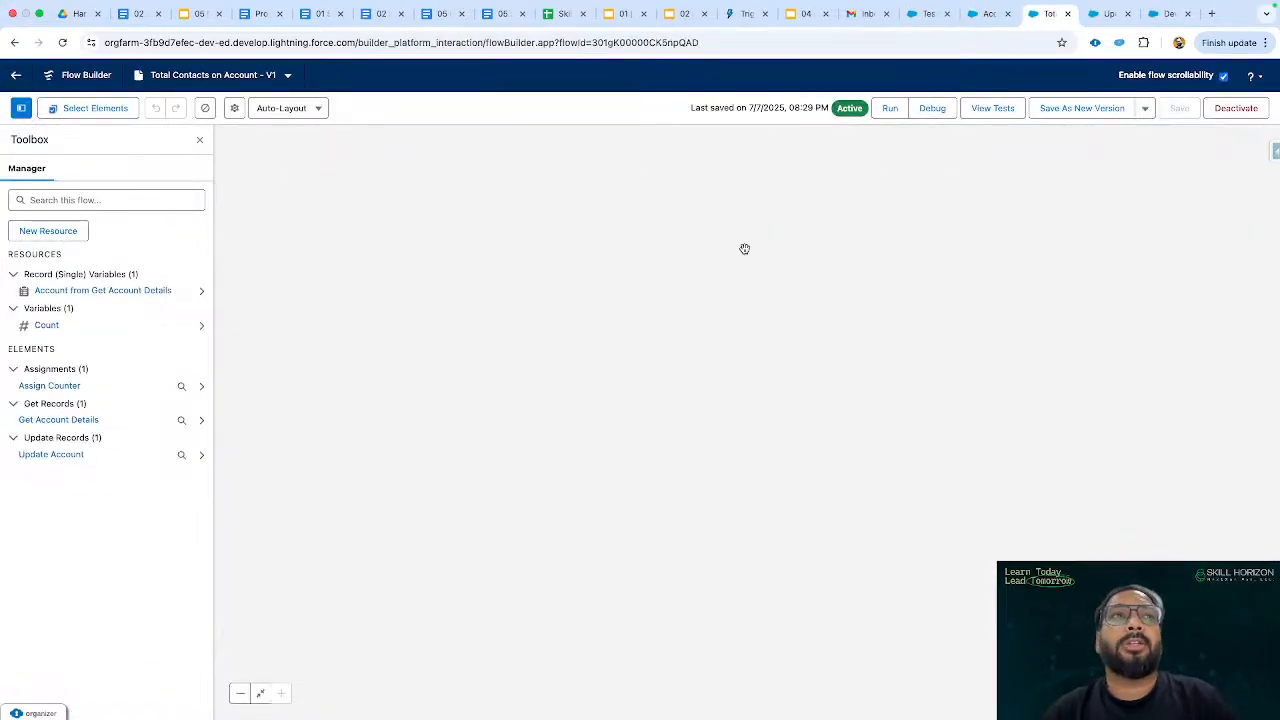
pyautogui.click(200, 139)
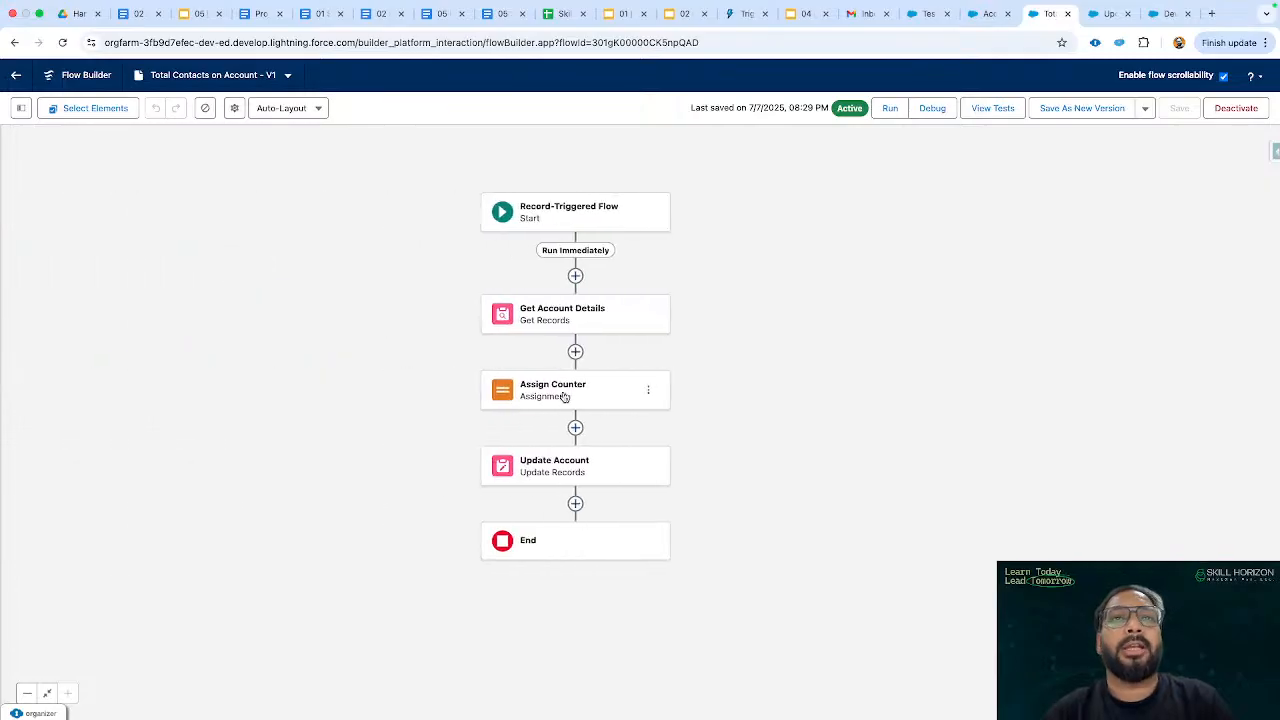
pyautogui.click(563, 397)
pyautogui.click(1205, 346)
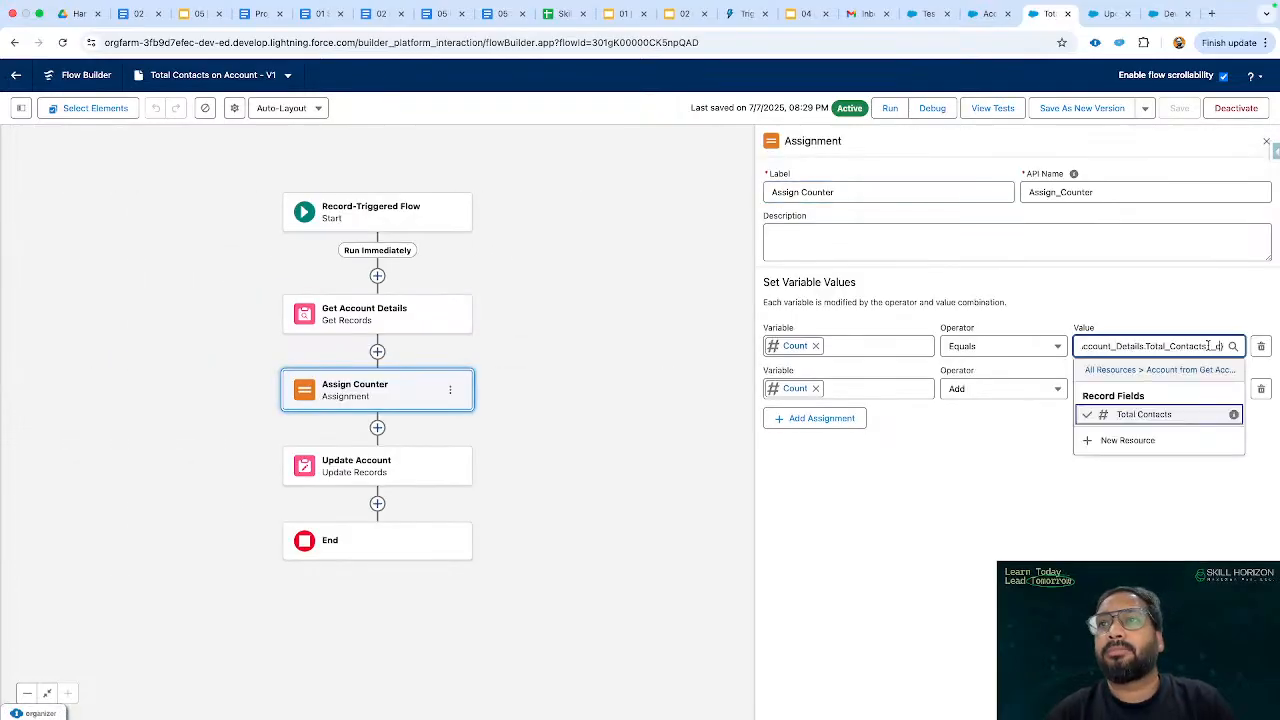
pyautogui.moveTo(1115, 350); pyautogui.dragTo(1055, 354)
pyautogui.click(1126, 350)
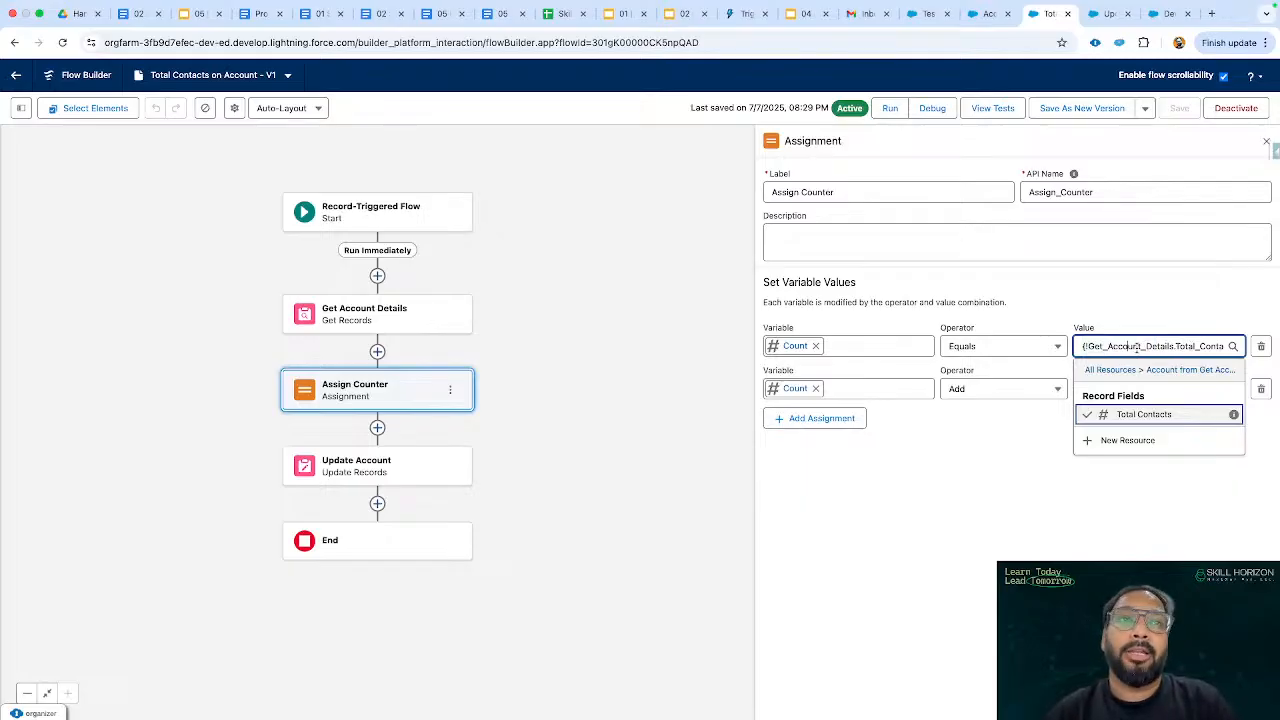
pyautogui.click(1162, 305)
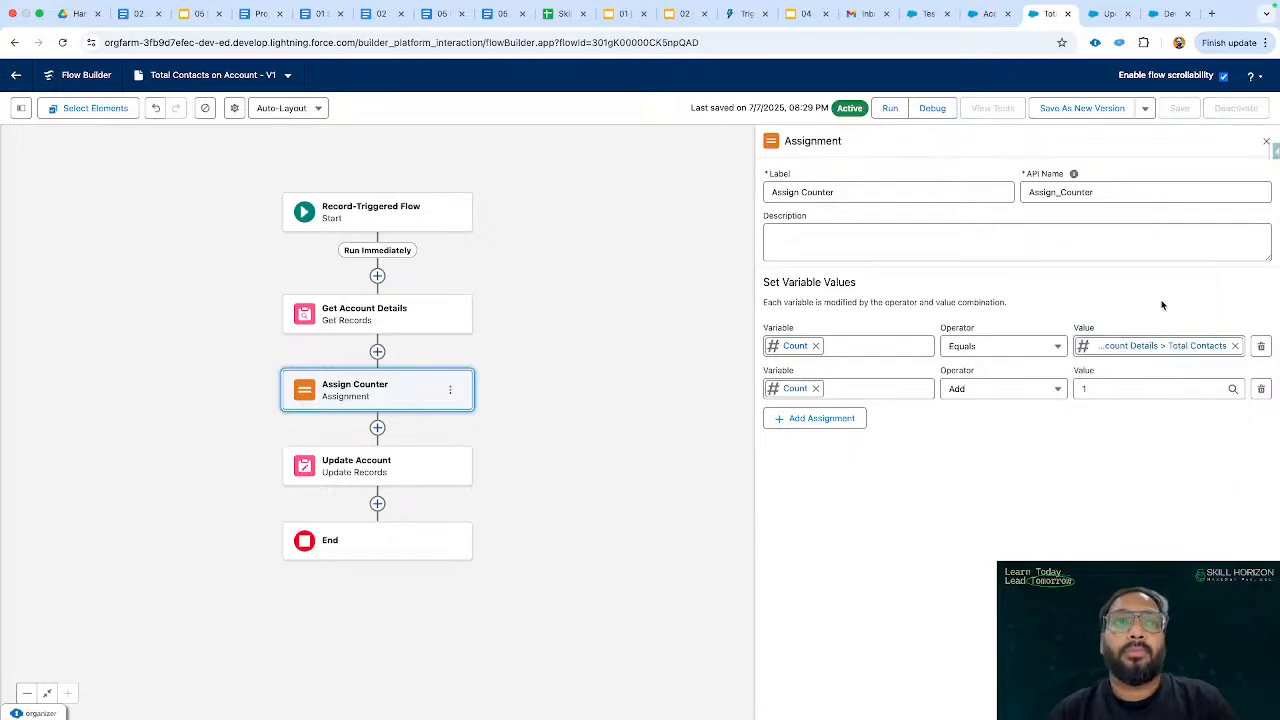
pyautogui.click(1266, 141)
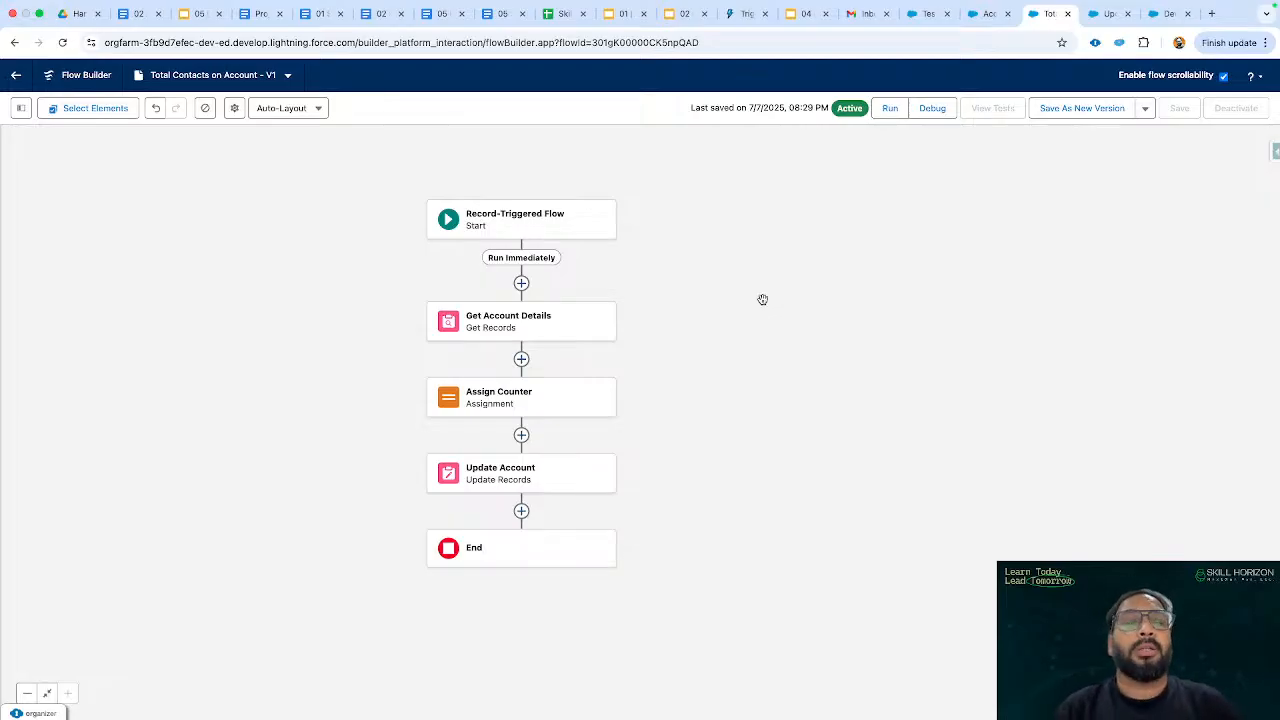
# Review the requirements on the Hands-on Challenge #5 slide and return to the flow.
pyautogui.hotkey('ctrl', 'Left')
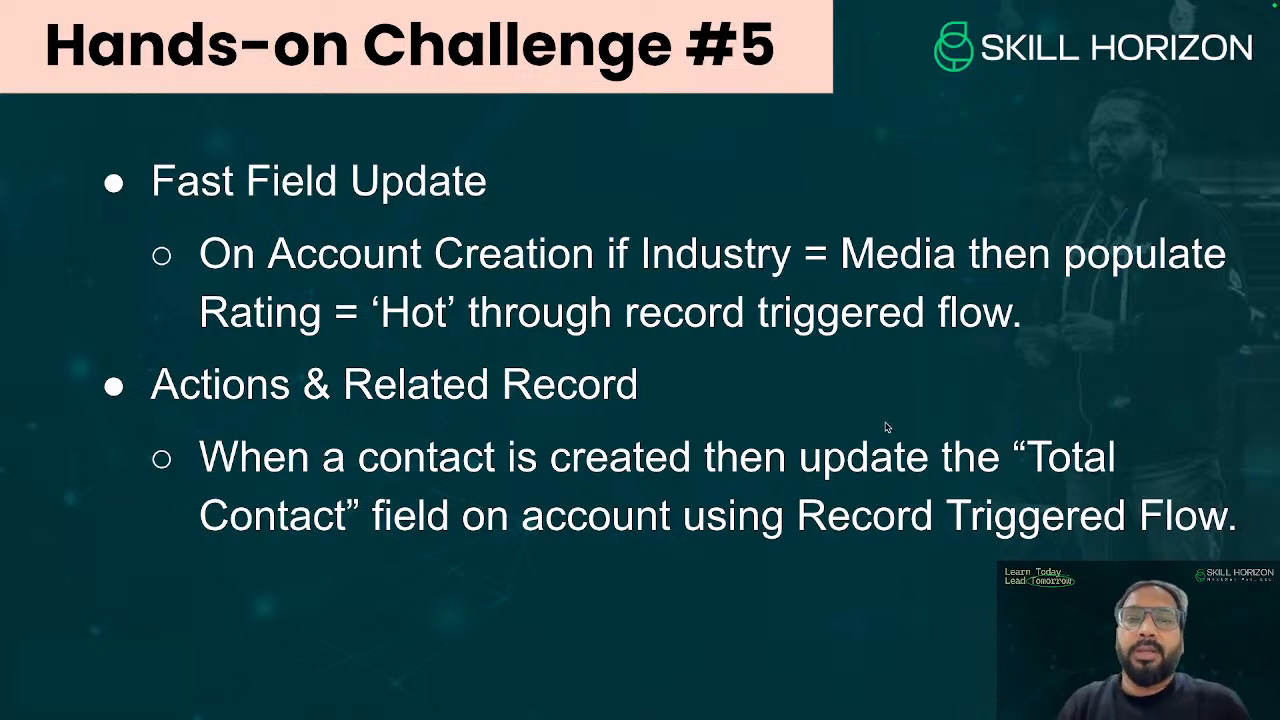
pyautogui.hotkey('ctrl', 'Right')
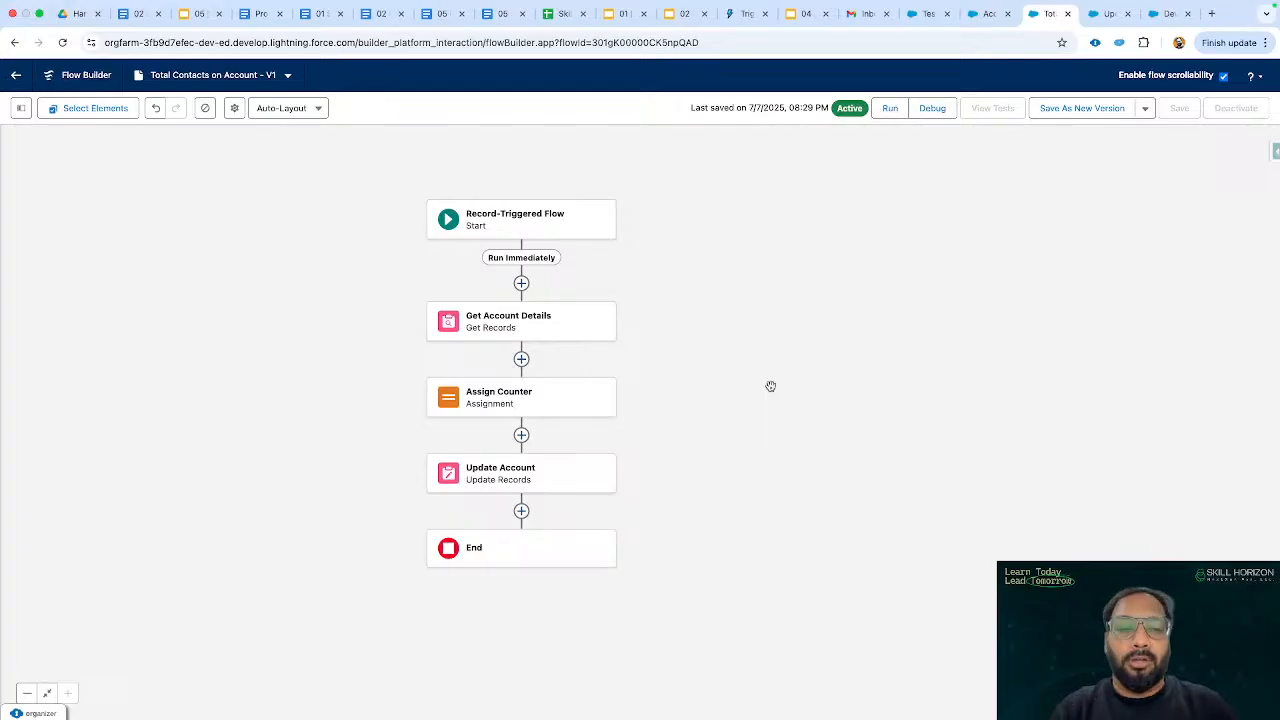
pyautogui.moveTo(723, 377); pyautogui.dragTo(745, 370)
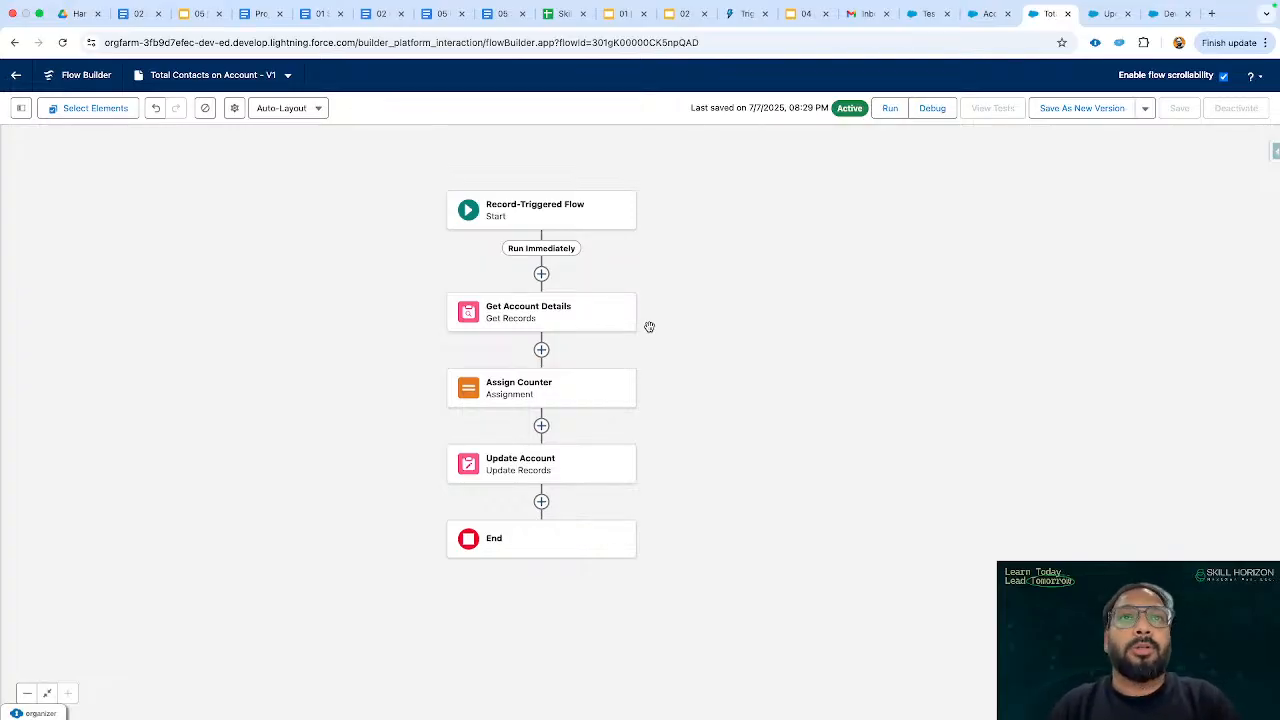
# Delete the Assign Counter, Get Account Details and Update Account elements from the flow.
pyautogui.click(620, 314)
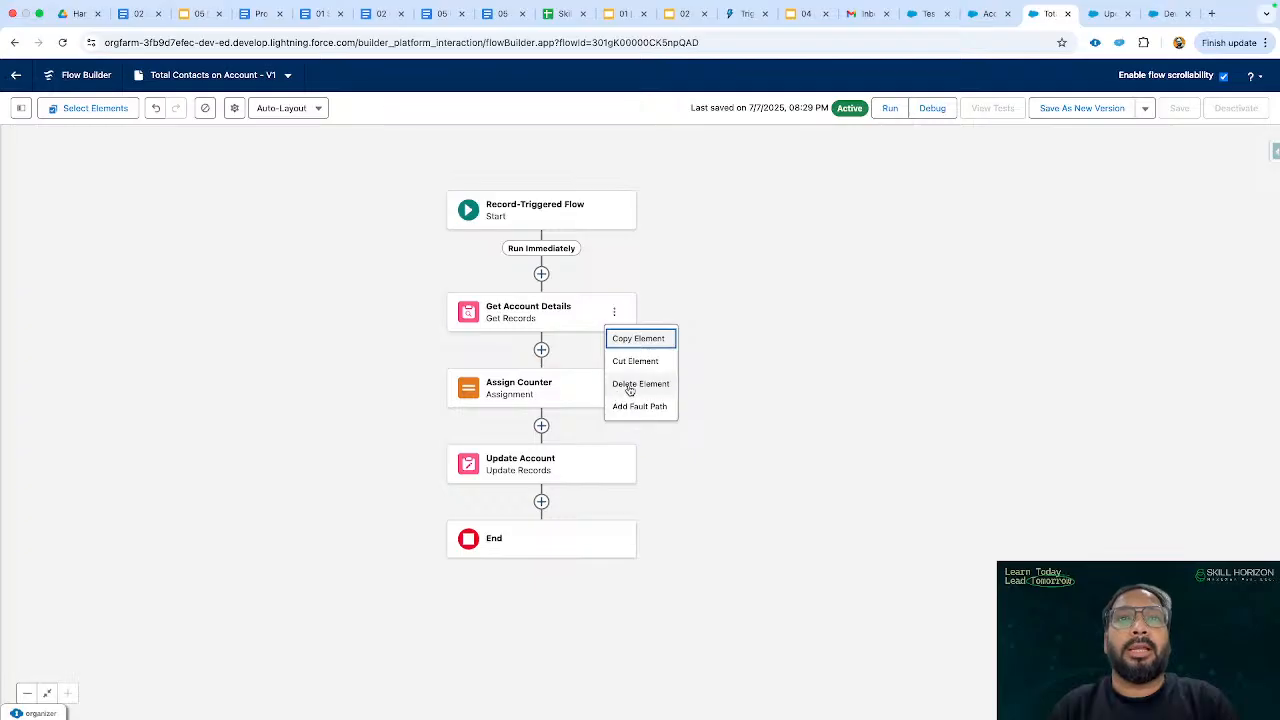
pyautogui.click(628, 383)
pyautogui.click(825, 436)
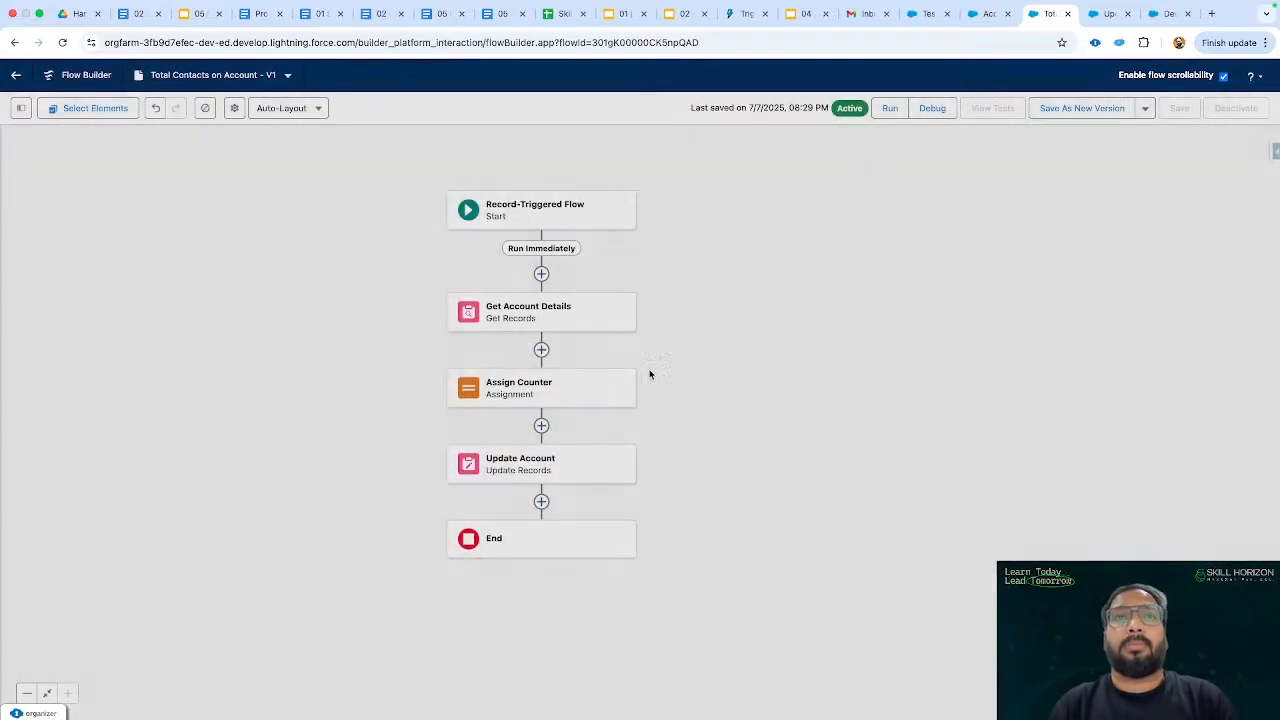
pyautogui.click(615, 389)
pyautogui.click(617, 459)
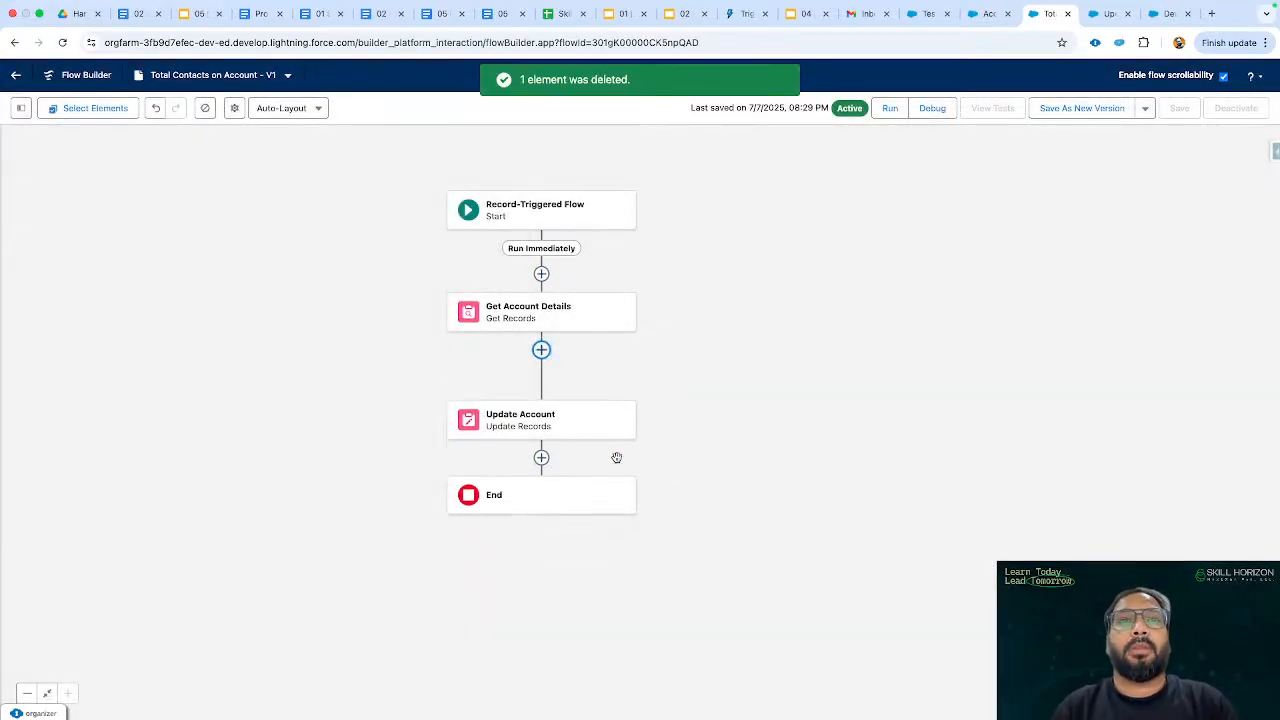
pyautogui.click(614, 314)
pyautogui.click(628, 383)
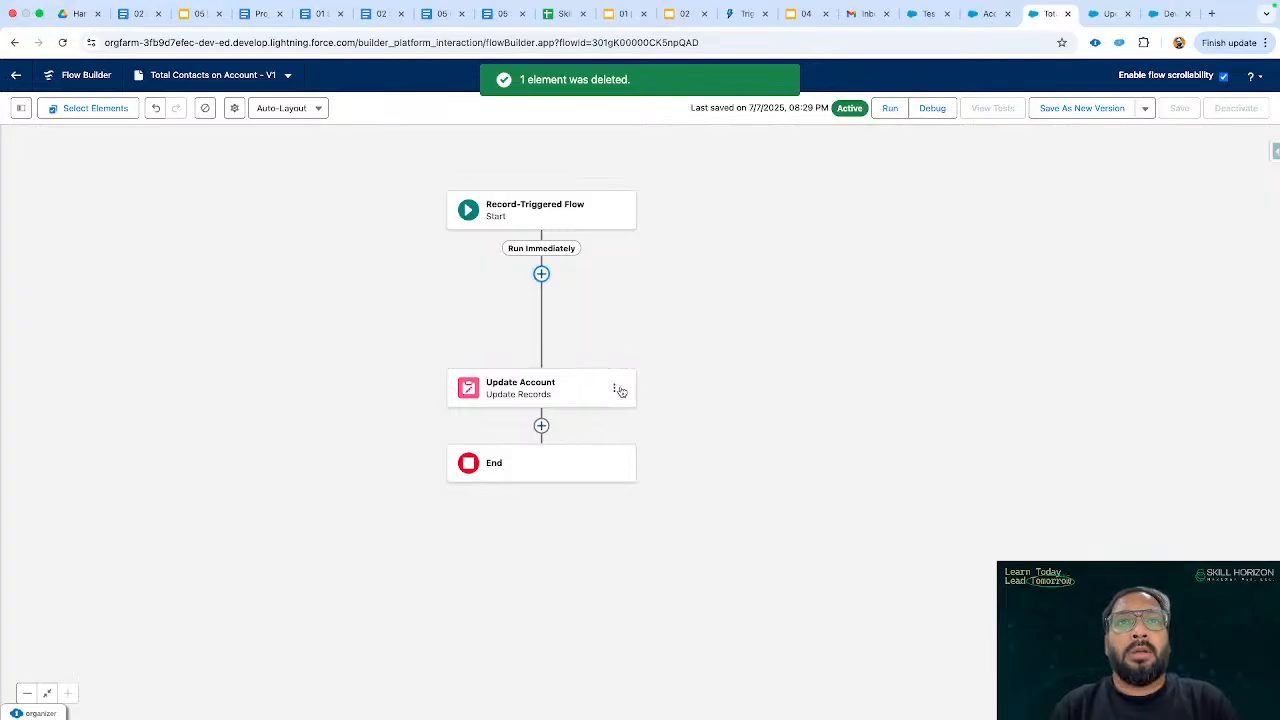
pyautogui.click(617, 313)
pyautogui.click(630, 383)
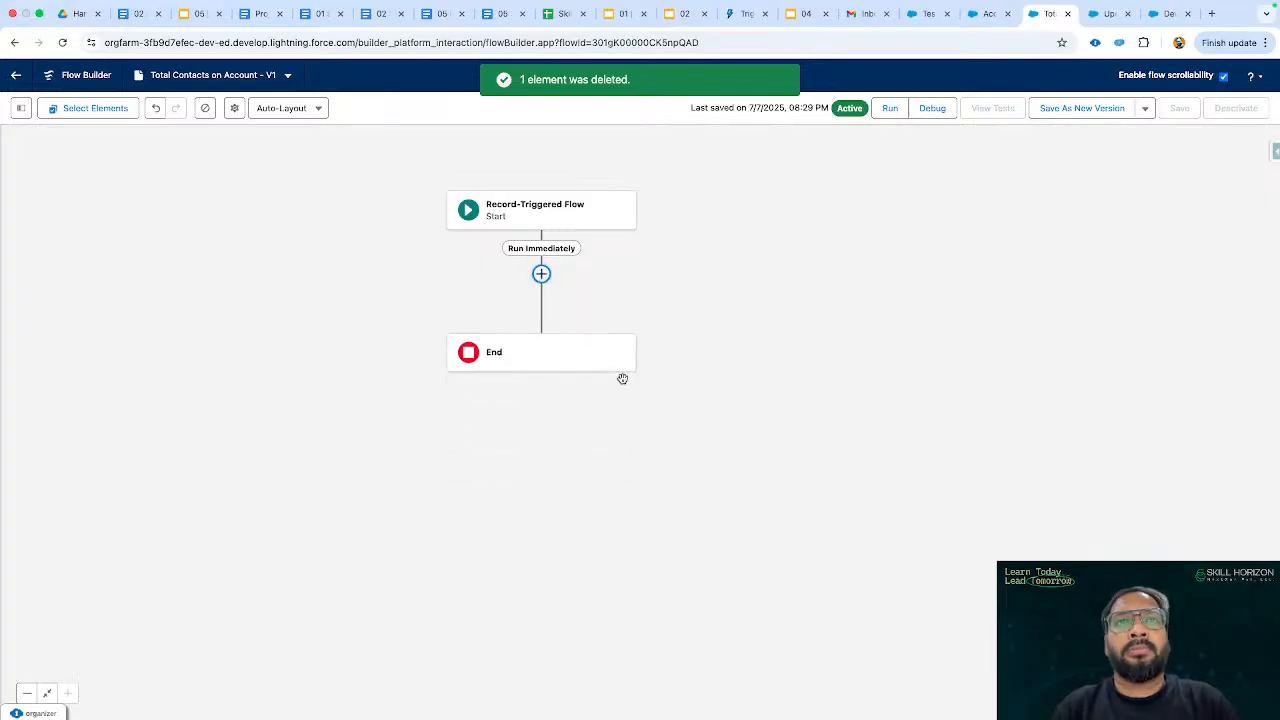
# Review the object, trigger and entry conditions configured in the flow's Start element.
pyautogui.click(551, 231)
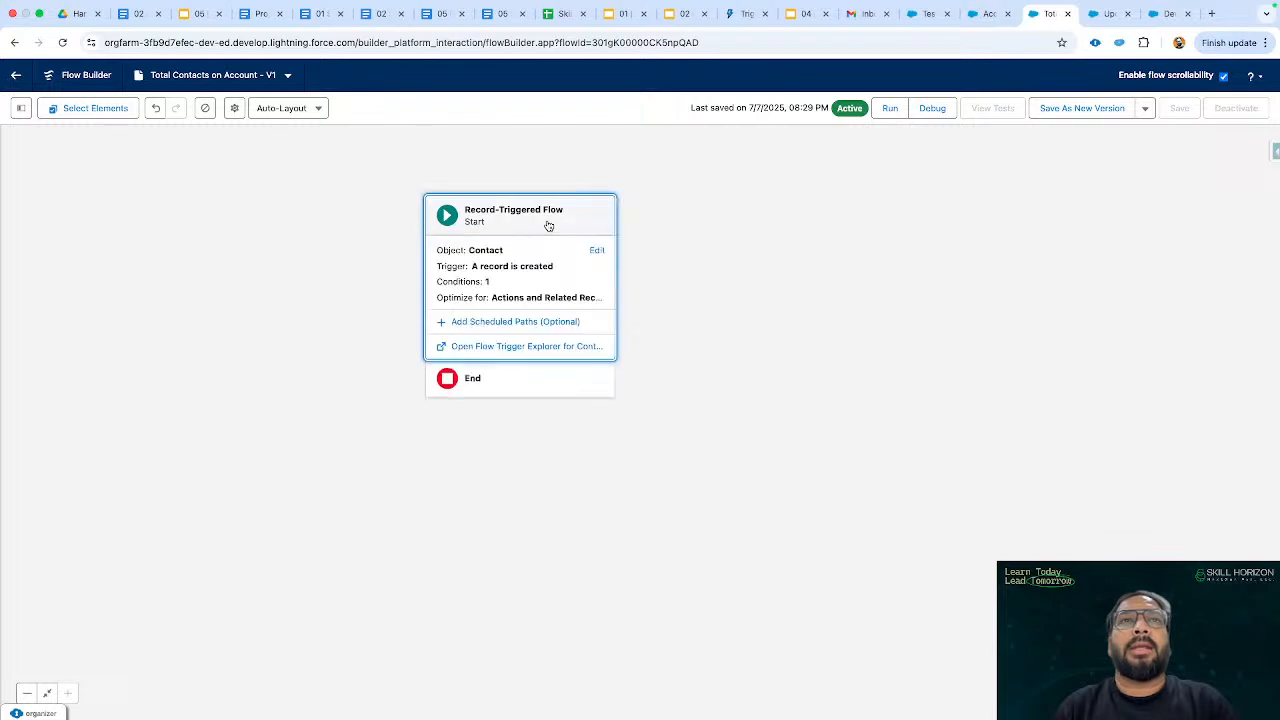
pyautogui.click(594, 250)
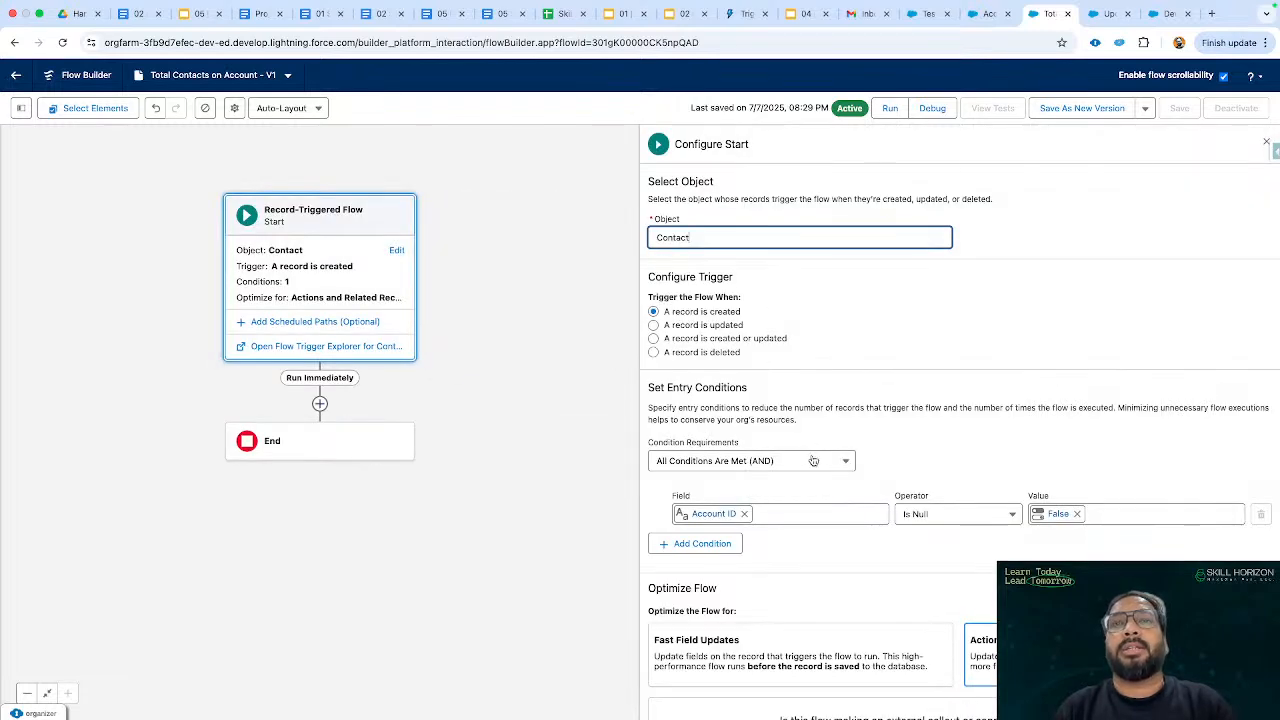
pyautogui.click(1265, 142)
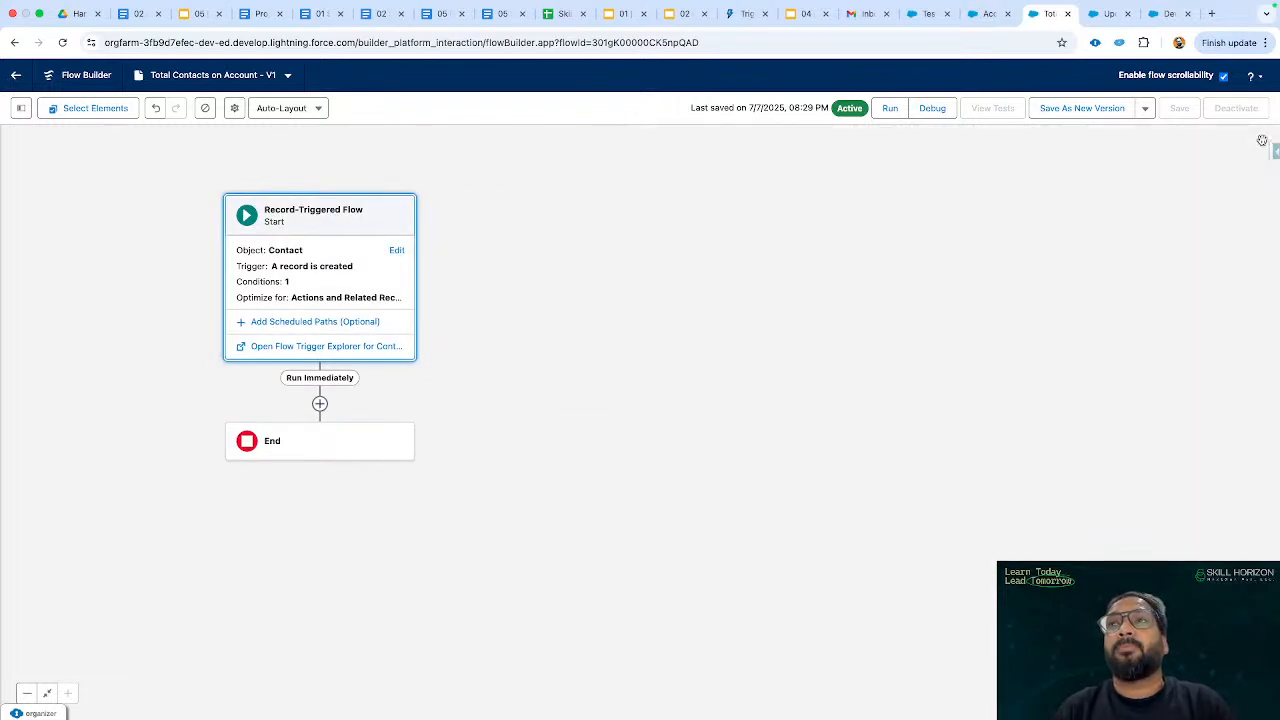
pyautogui.moveTo(819, 272); pyautogui.dragTo(911, 251)
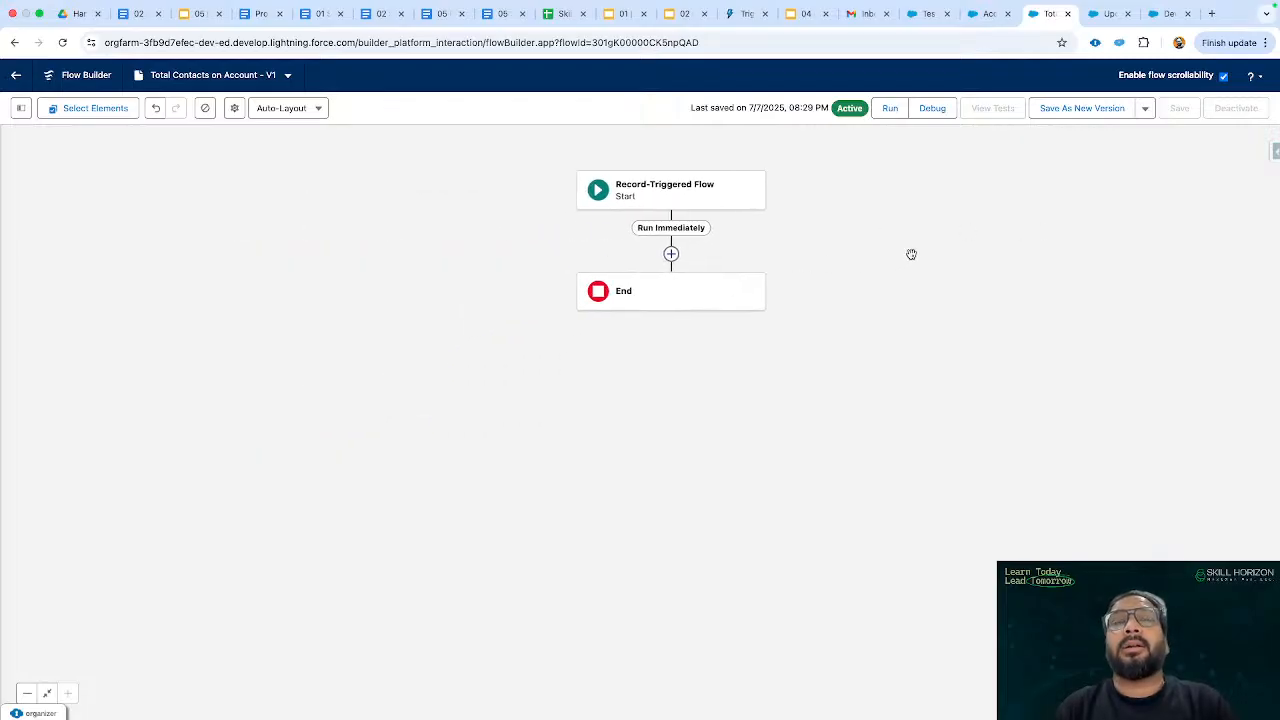
# Add a Get Records element labelled "Get Contacts" after the Start element and set its object to Contact.
pyautogui.click(671, 254)
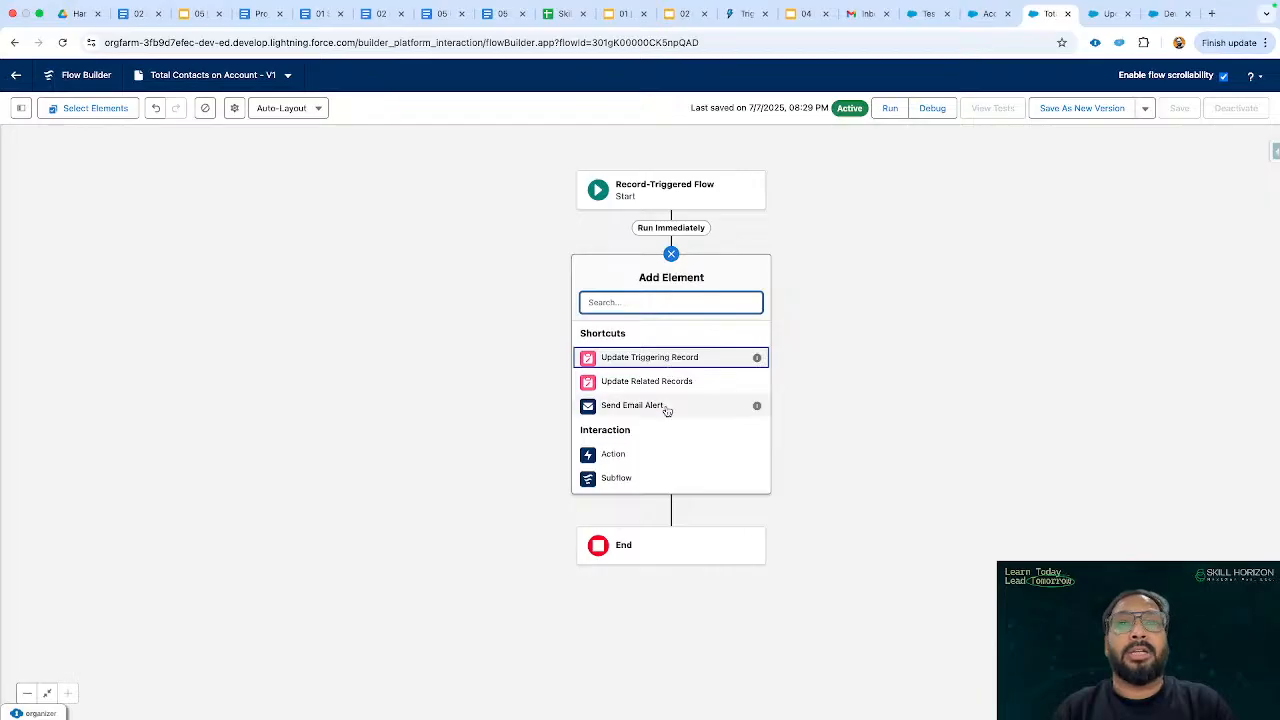
pyautogui.scroll(-5, 666, 406)
pyautogui.scroll(-3, 667, 411)
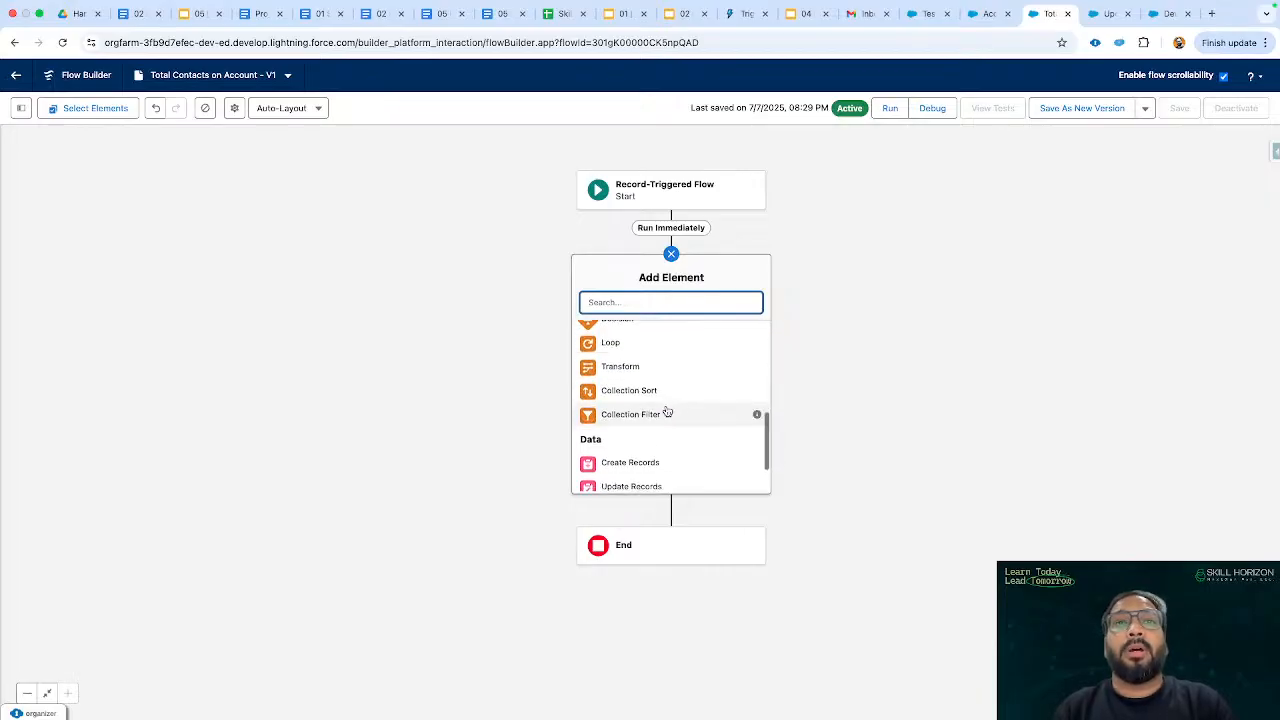
pyautogui.click(643, 456)
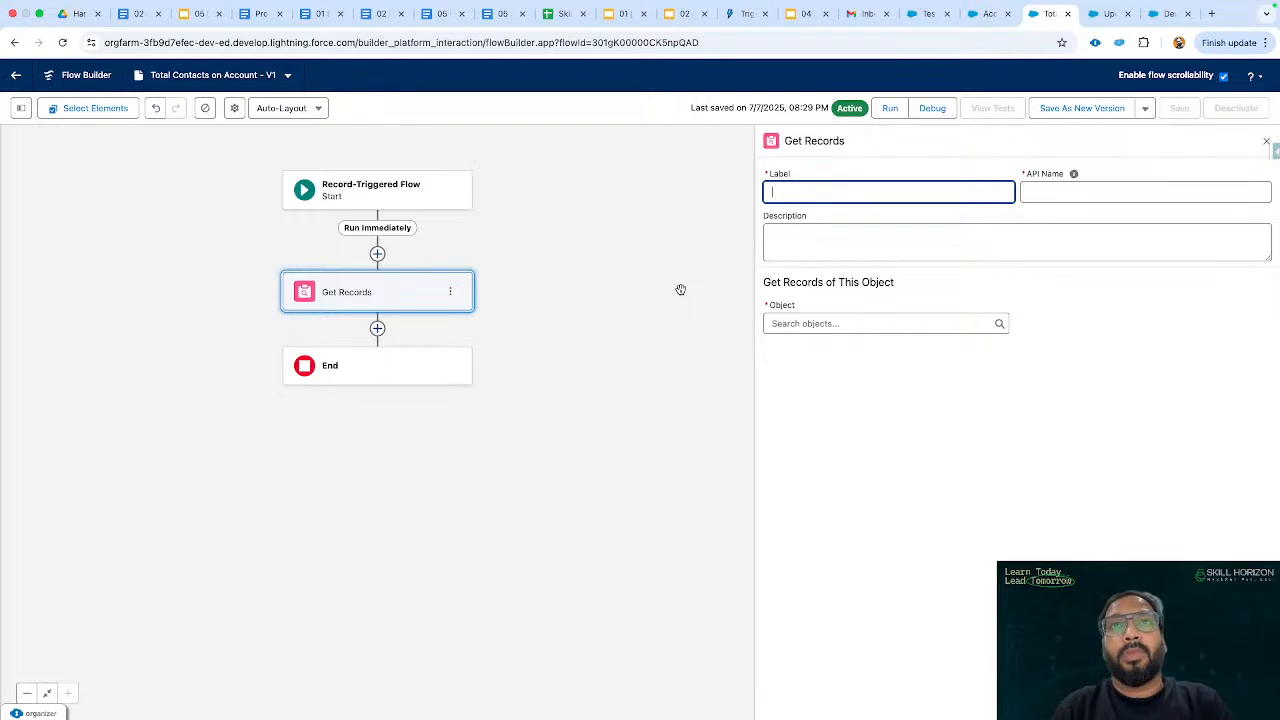
pyautogui.write('Get Contacts')
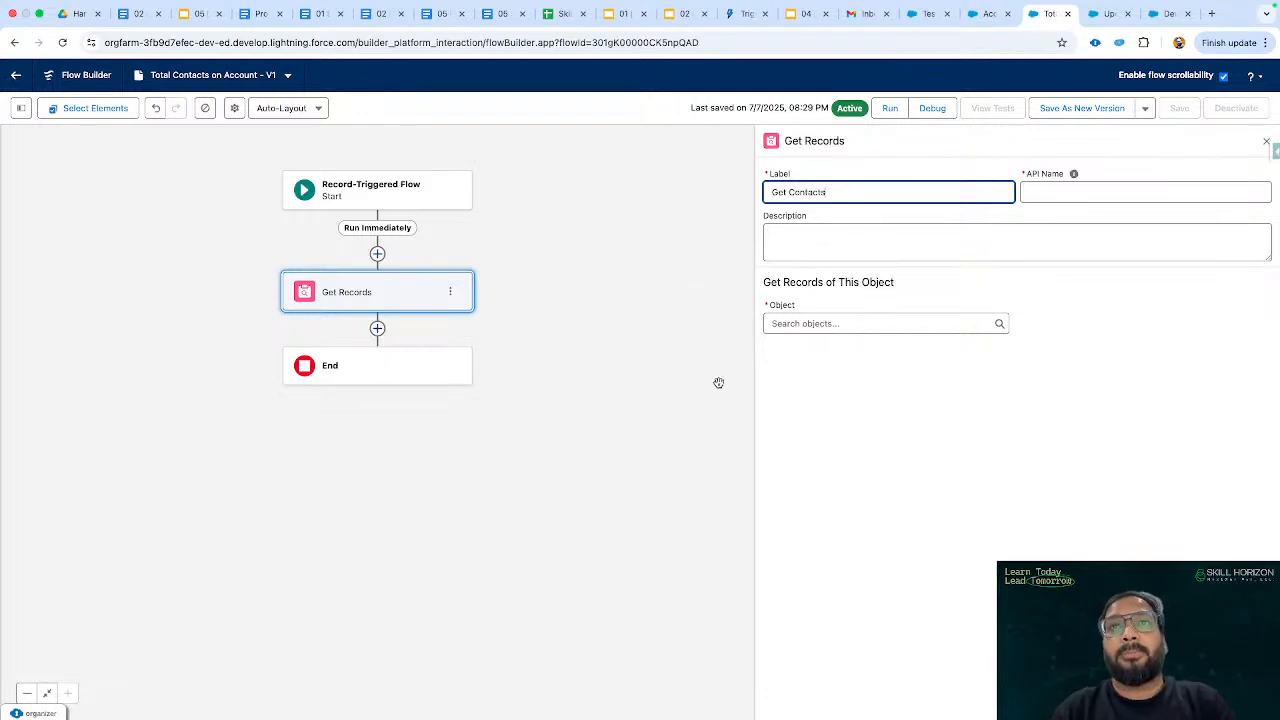
pyautogui.click(796, 326)
pyautogui.write('contact')
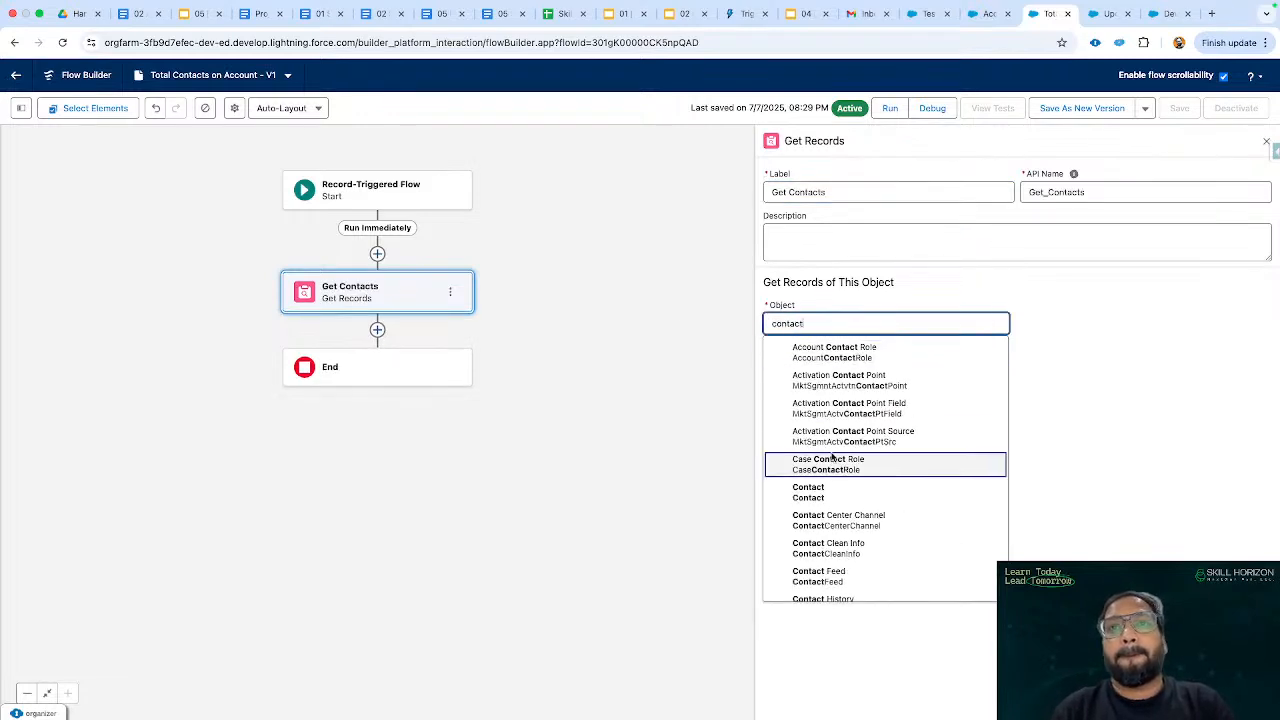
pyautogui.click(830, 490)
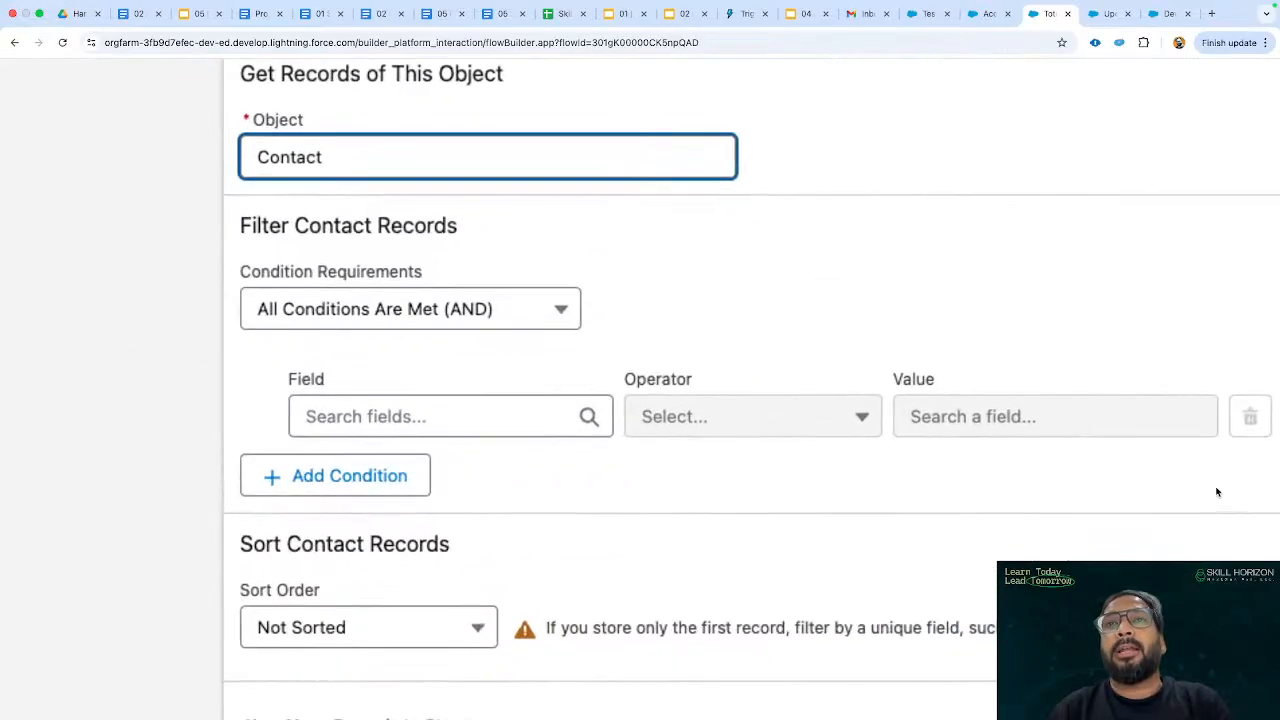
# Filter the Get Contacts element to contacts whose Account ID equals Triggering Contact > Account ID.
pyautogui.scroll(-1, 873, 479)
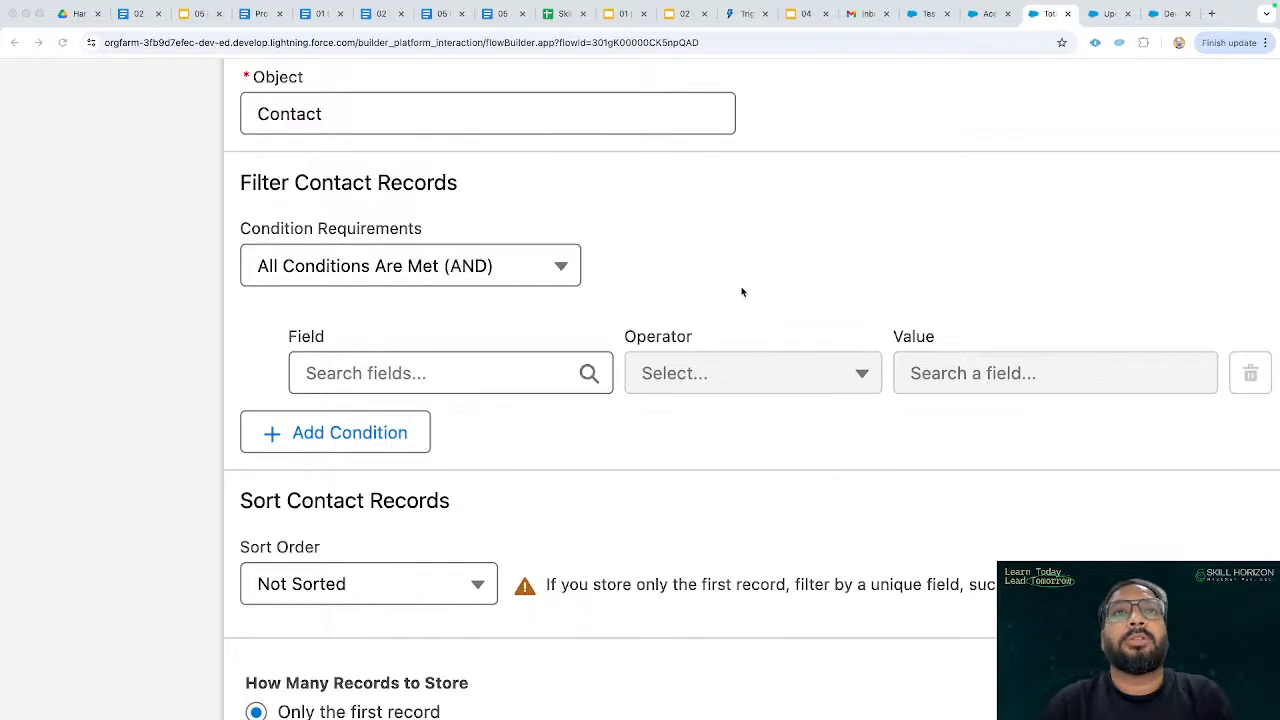
pyautogui.click(403, 129)
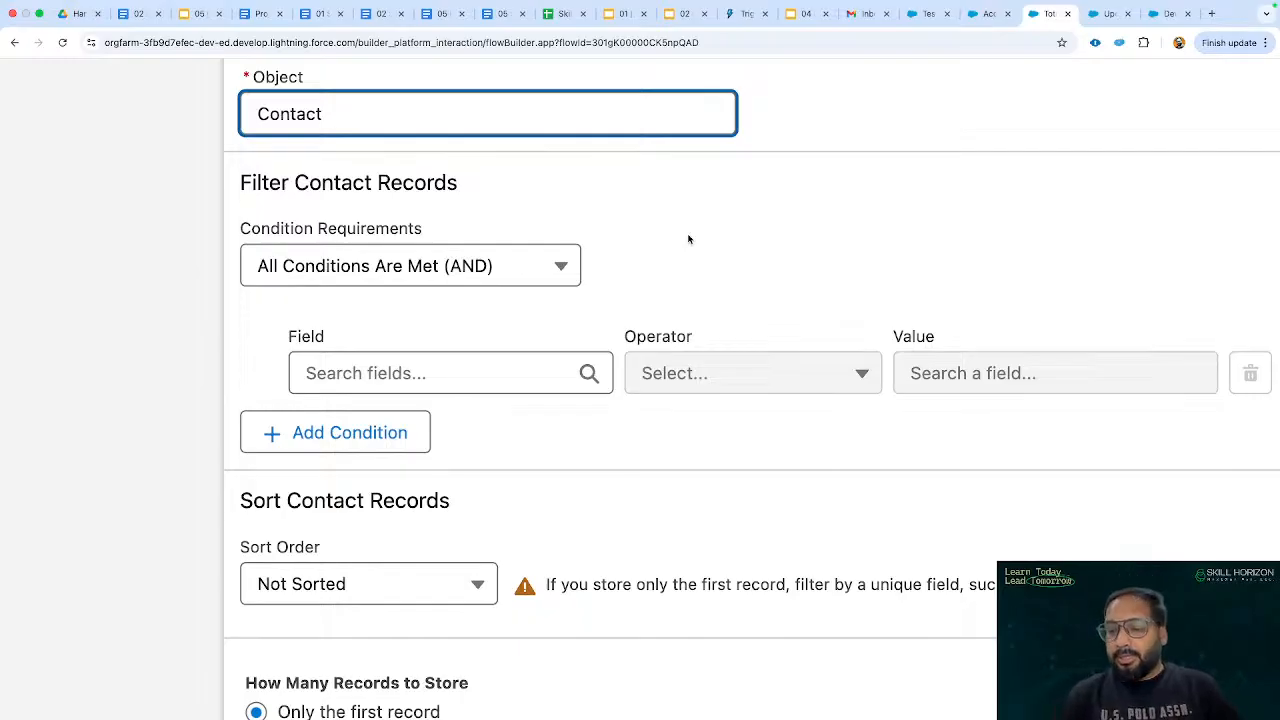
pyautogui.click(409, 362)
pyautogui.write('acc')
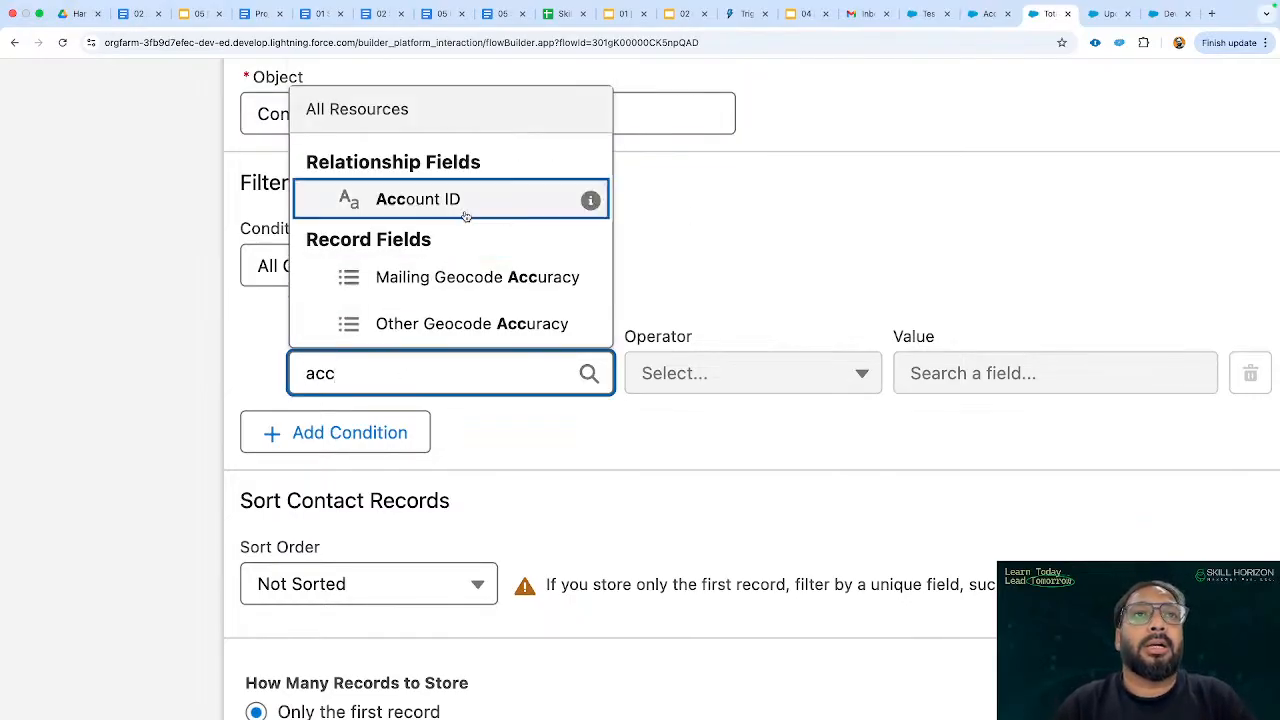
pyautogui.click(465, 215)
pyautogui.click(956, 373)
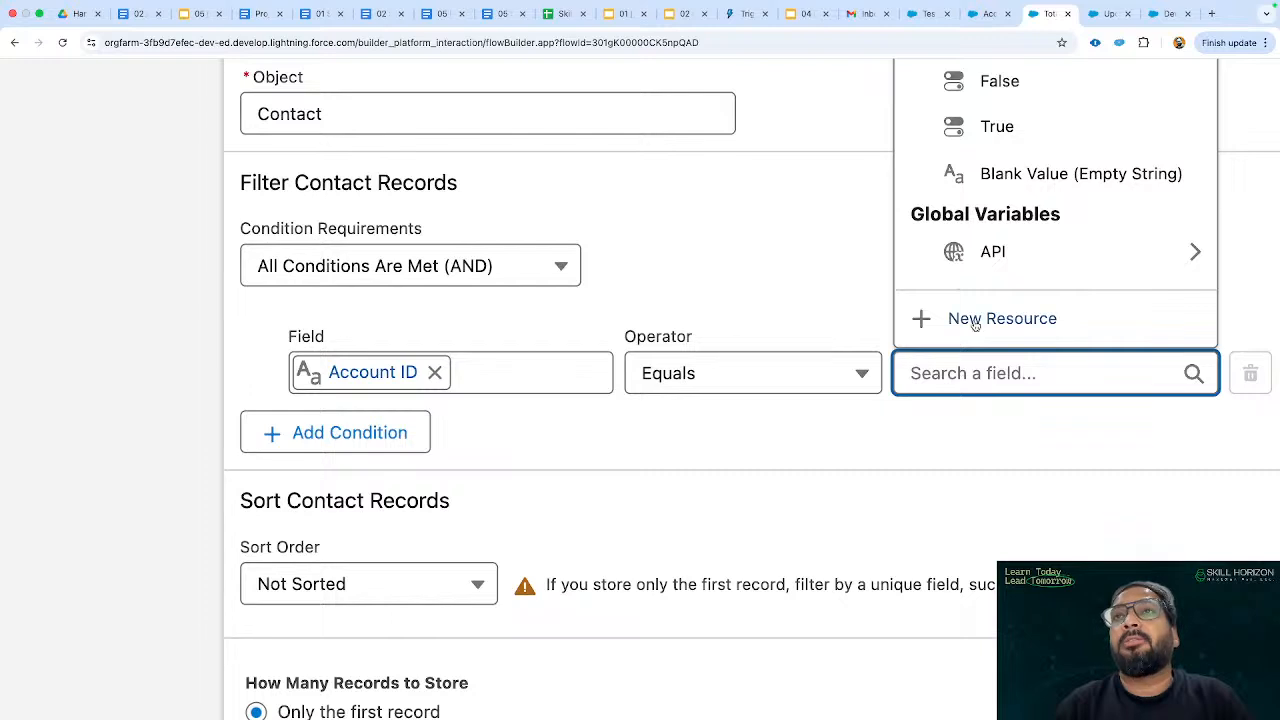
pyautogui.write('tri')
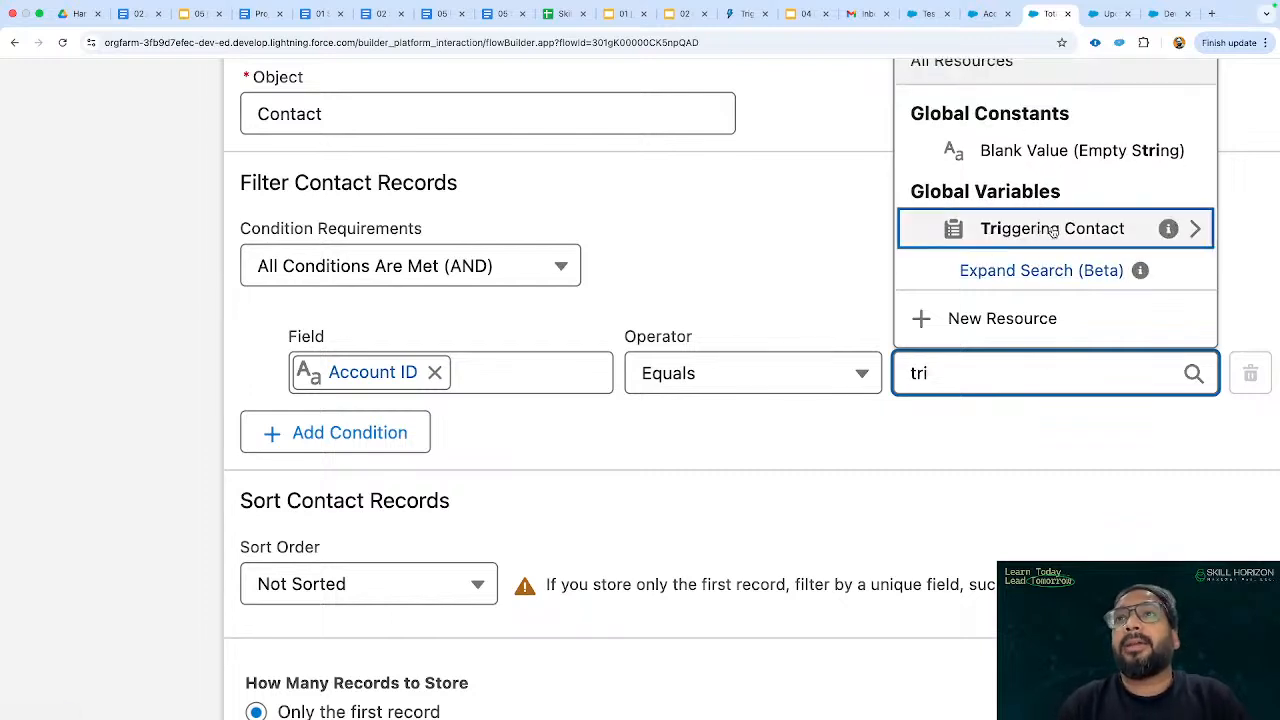
pyautogui.click(1051, 230)
pyautogui.write('acc')
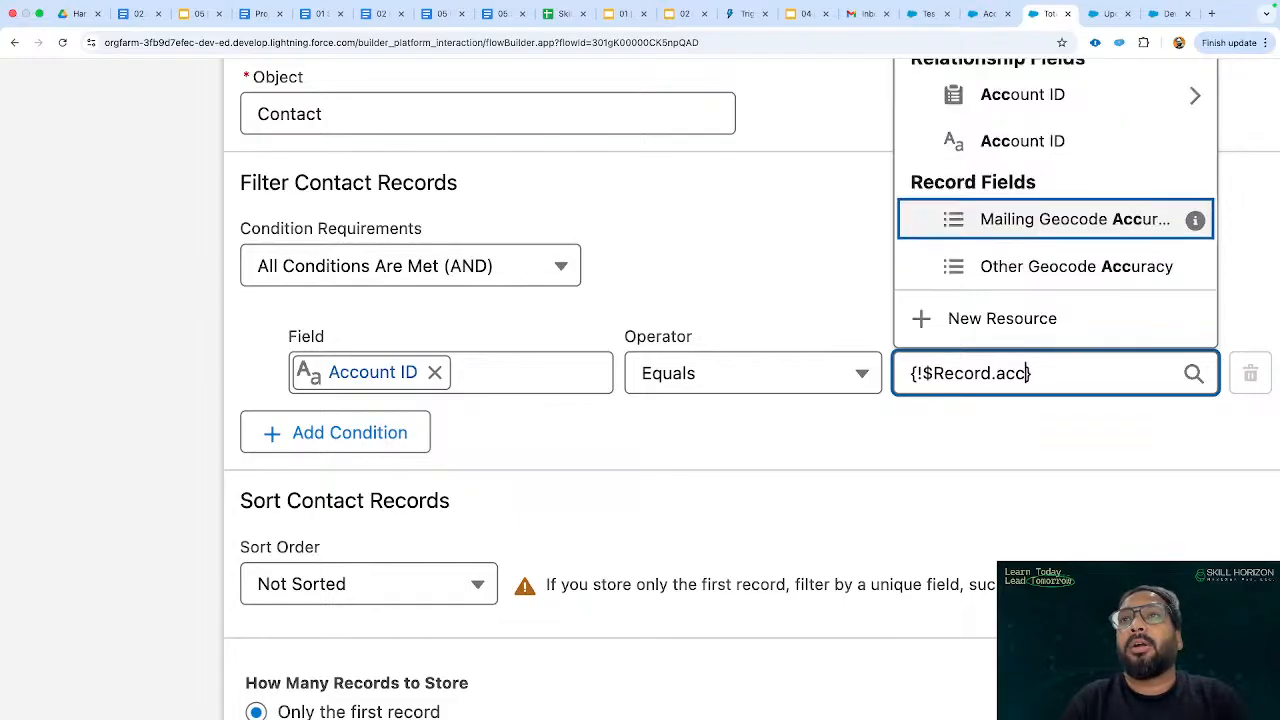
pyautogui.click(1048, 148)
pyautogui.click(919, 284)
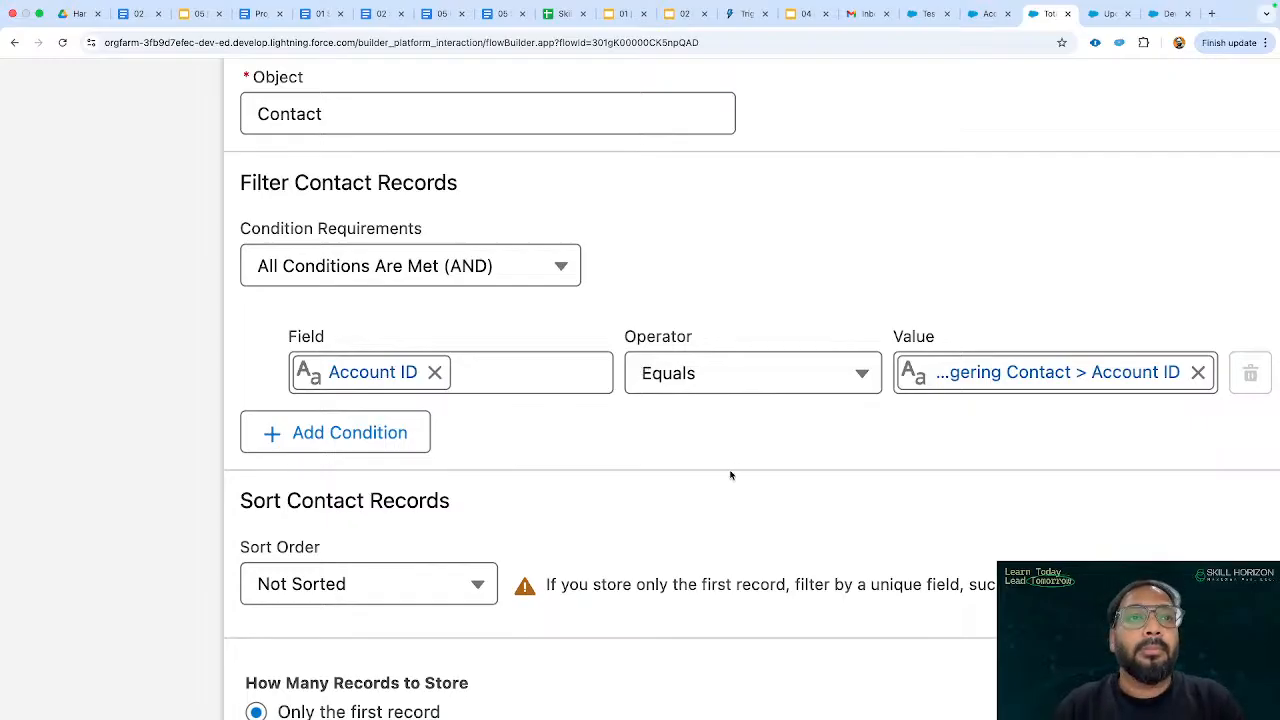
# Set the Get Contacts element to store all records and close its properties.
pyautogui.hotkey('ctrl', '-')
pyautogui.scroll(-5, 730, 476)
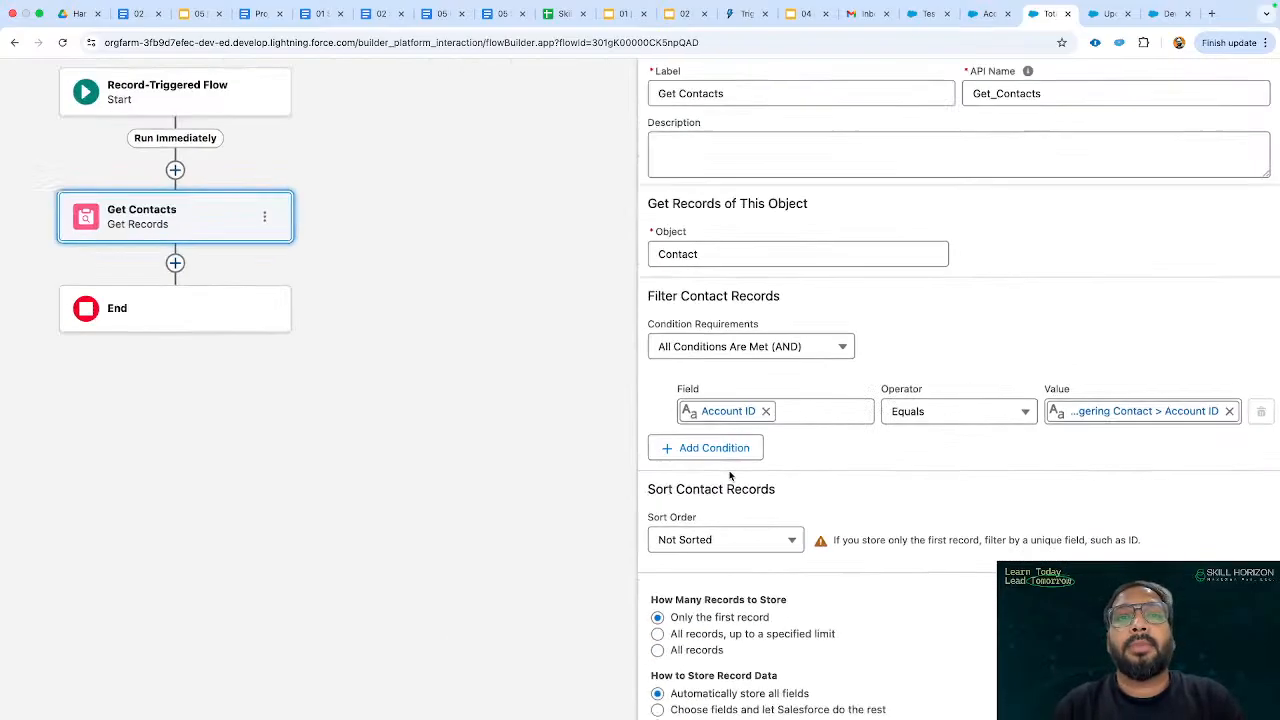
pyautogui.scroll(-1, 908, 643)
pyautogui.scroll(5, 946, 652)
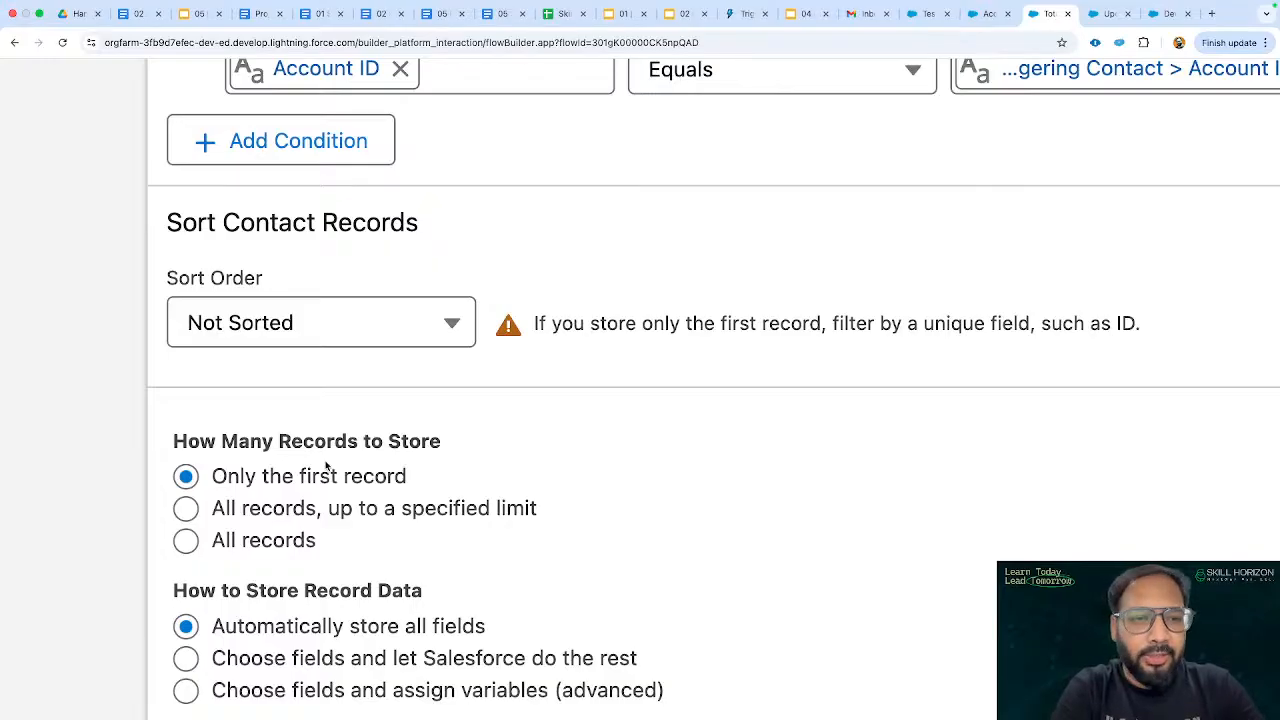
pyautogui.click(187, 540)
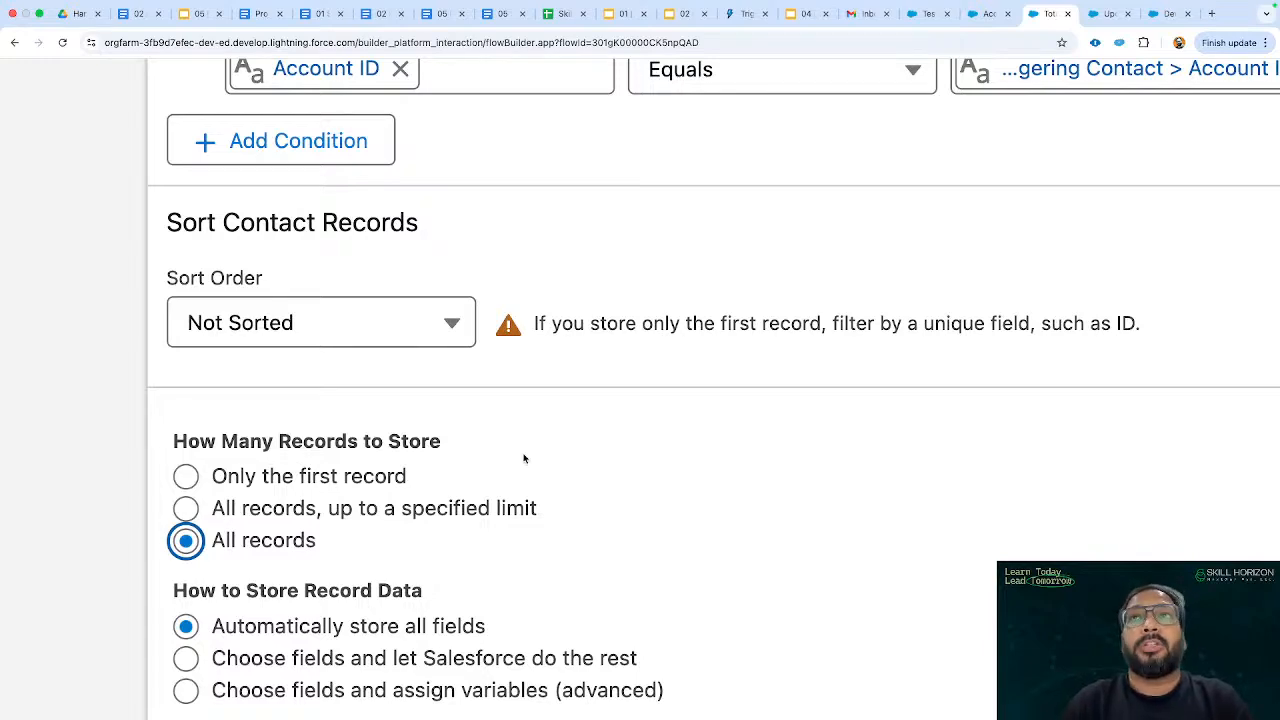
pyautogui.press('super+minus')
pyautogui.press('super+minus')
pyautogui.press('super+minus')
pyautogui.press('super+minus')
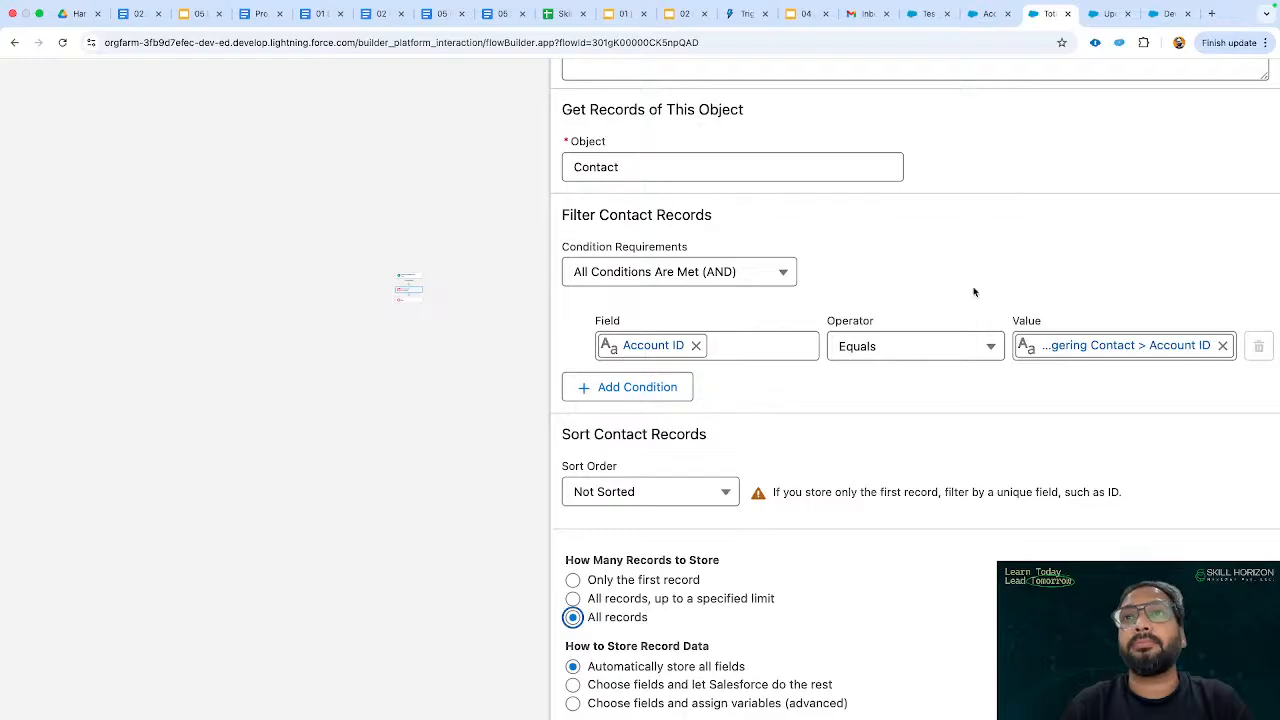
pyautogui.press('super+minus')
pyautogui.click(1266, 141)
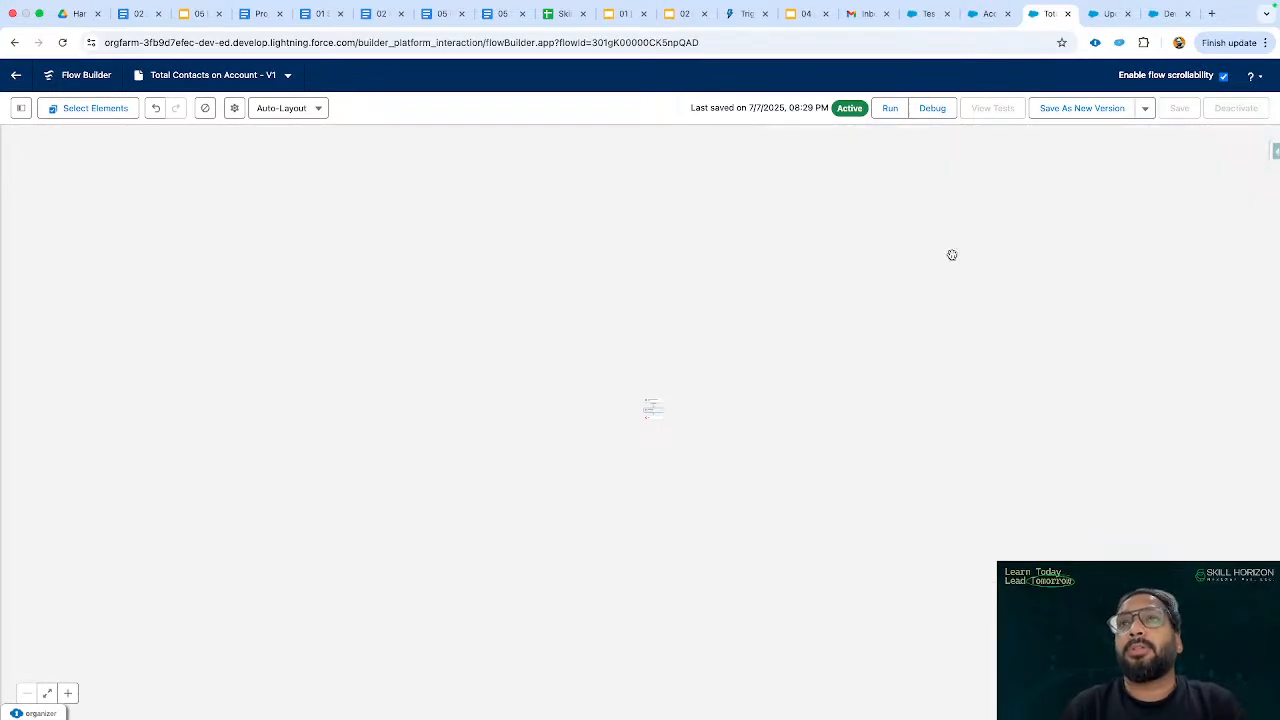
pyautogui.click(49, 691)
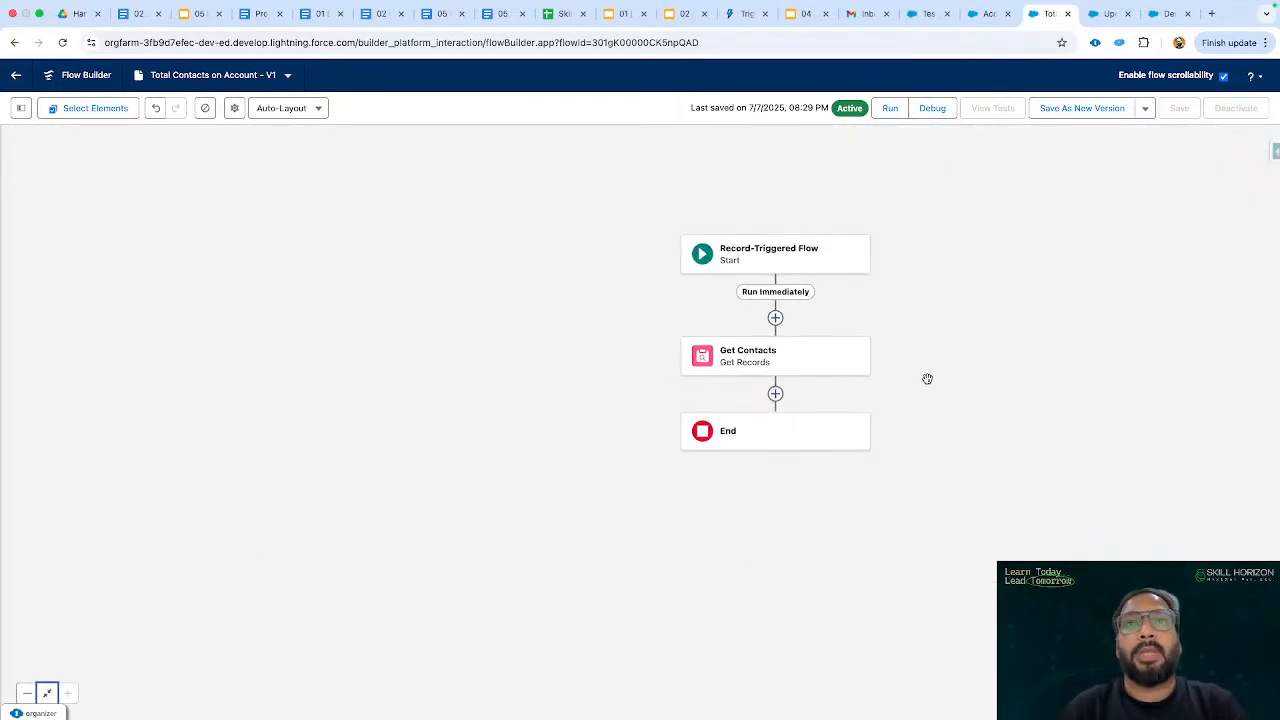
pyautogui.moveTo(926, 377); pyautogui.dragTo(623, 303)
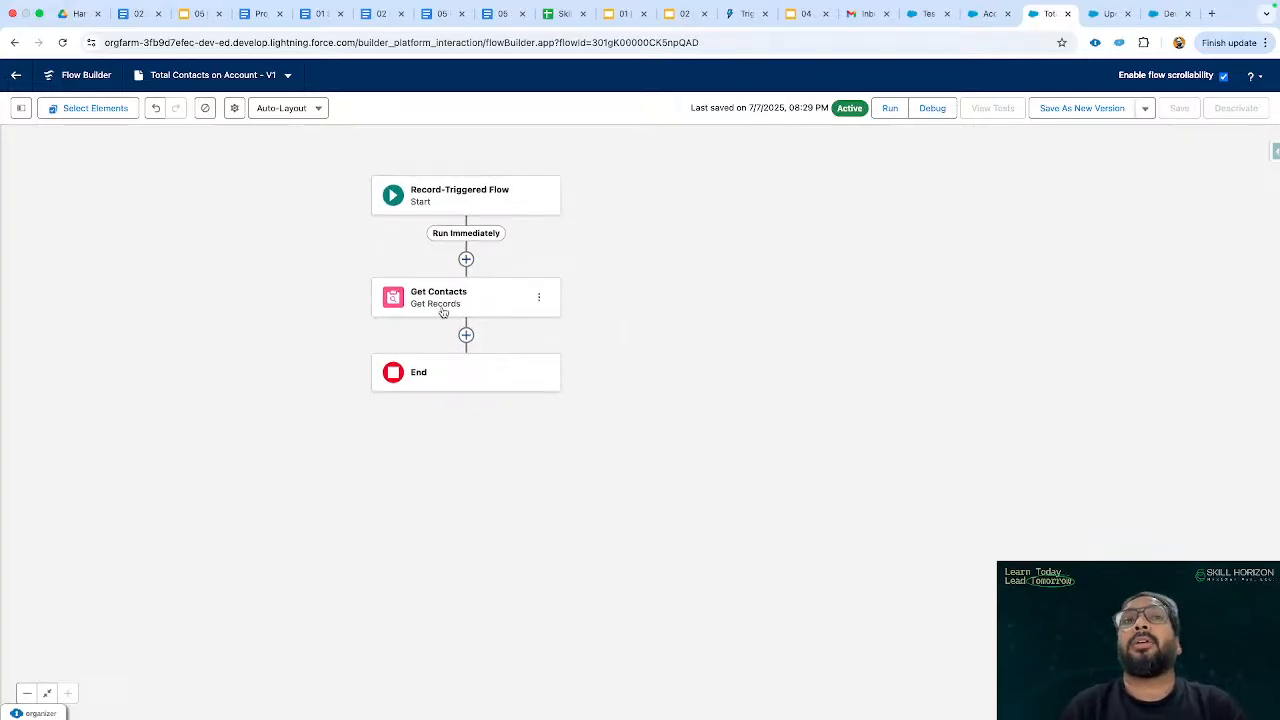
pyautogui.click(21, 108)
pyautogui.click(48, 231)
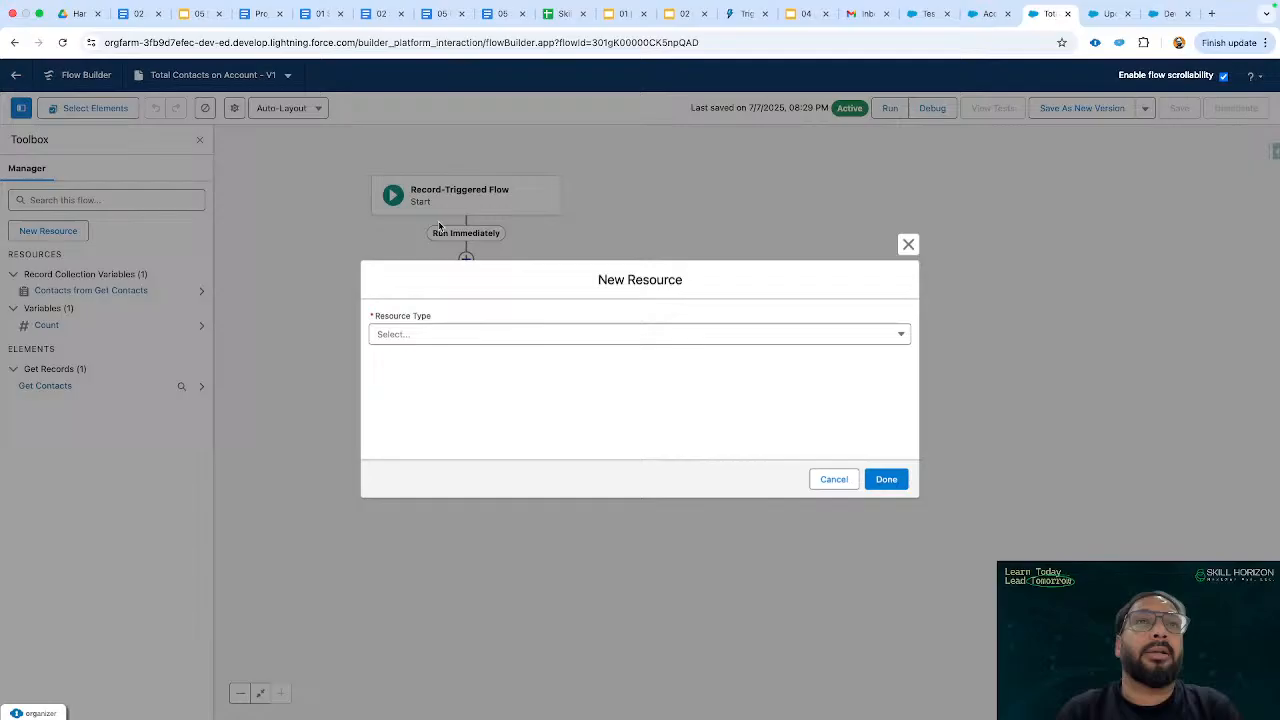
pyautogui.click(486, 335)
pyautogui.click(428, 364)
pyautogui.click(408, 355)
pyautogui.write('Cou')
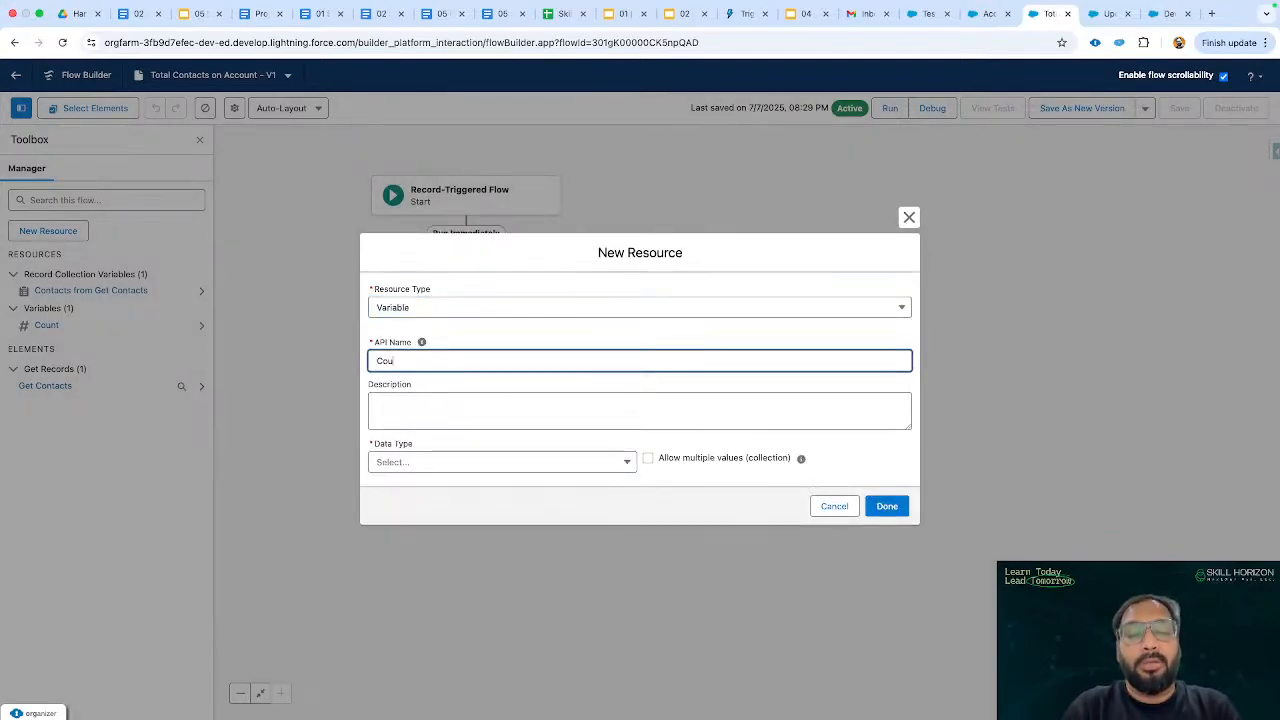
pyautogui.write('nt')
pyautogui.click(388, 458)
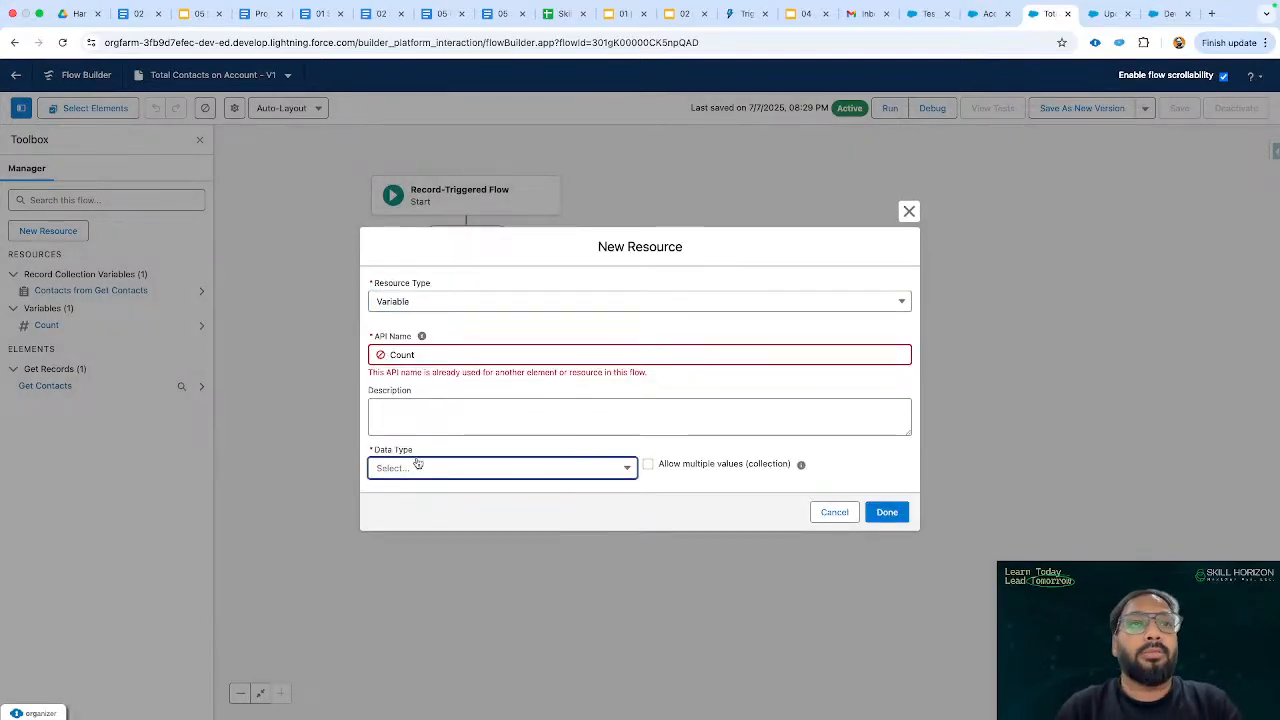
pyautogui.click(734, 508)
pyautogui.click(816, 518)
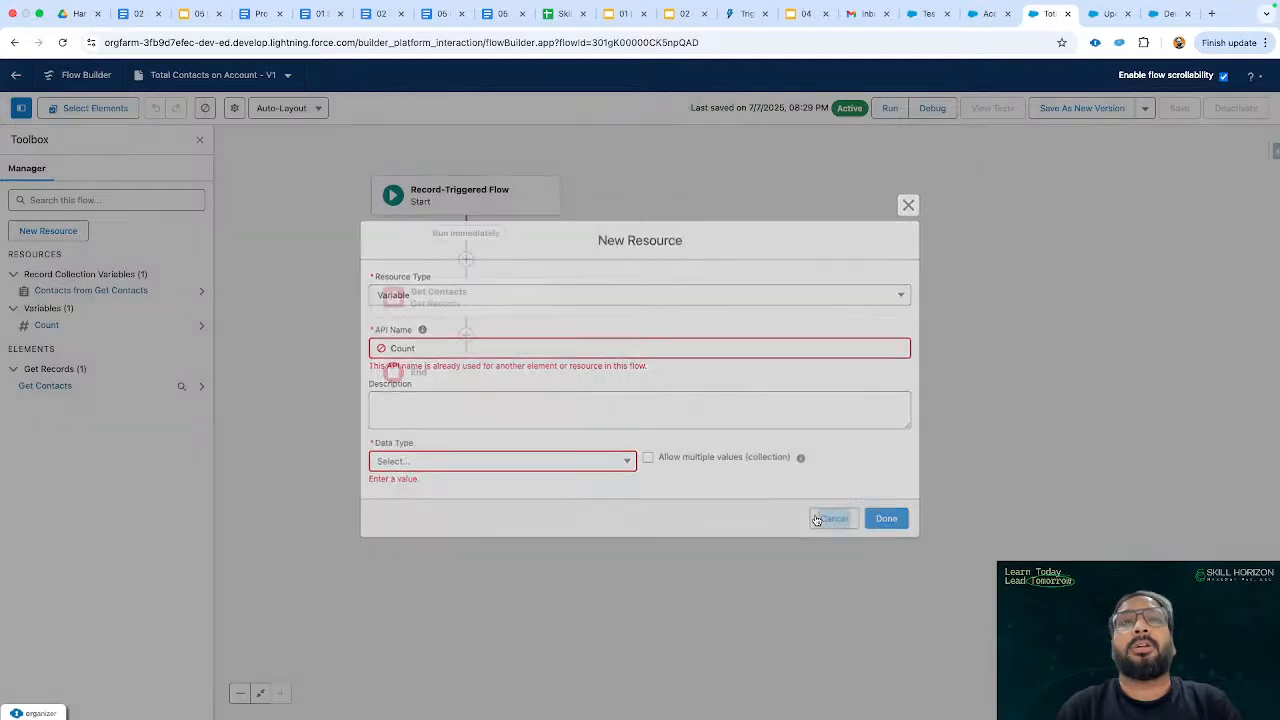
pyautogui.moveTo(497, 367); pyautogui.dragTo(429, 359)
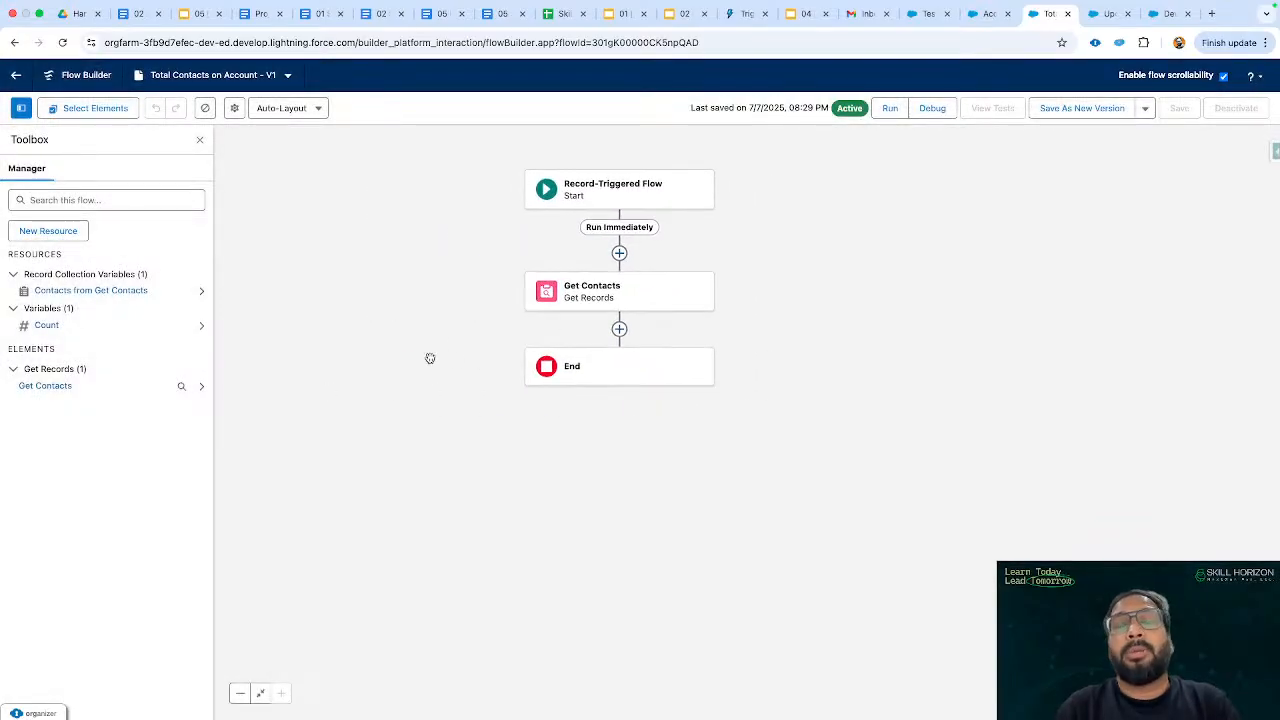
# Add an Assignment element labelled "Assign Total Contact" after the Get Contacts element.
pyautogui.click(620, 330)
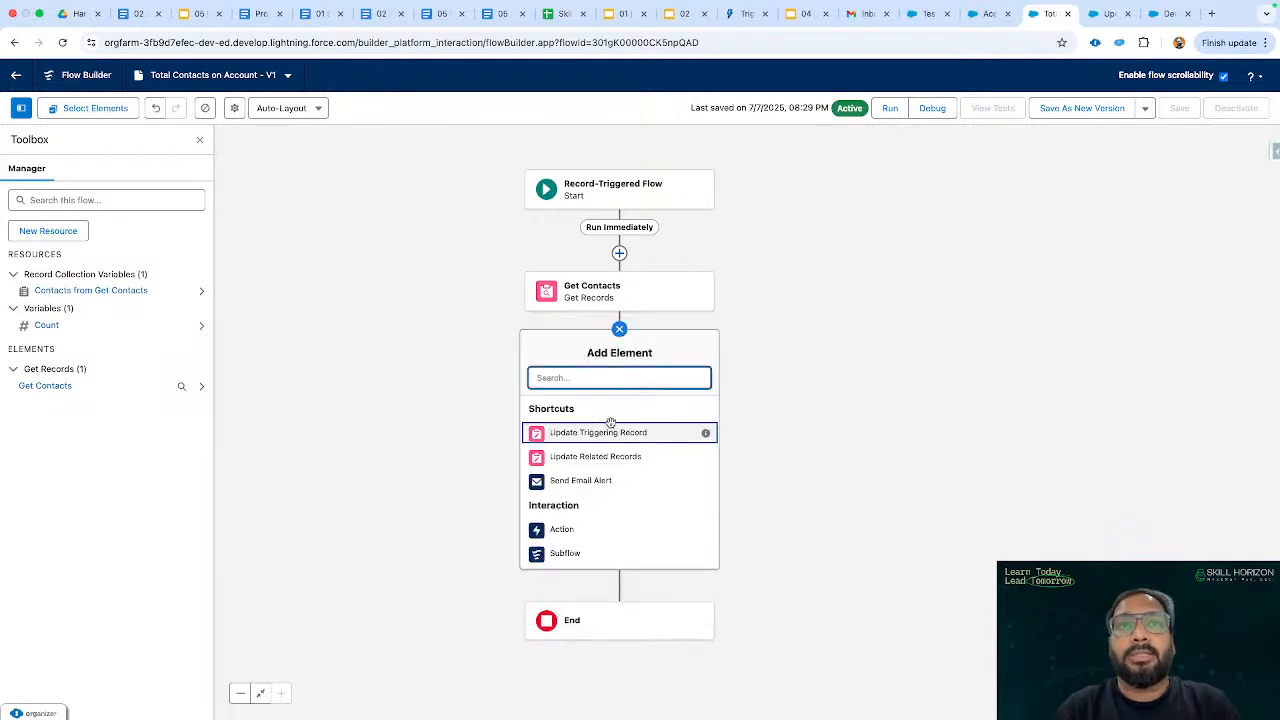
pyautogui.write('ass')
pyautogui.click(600, 409)
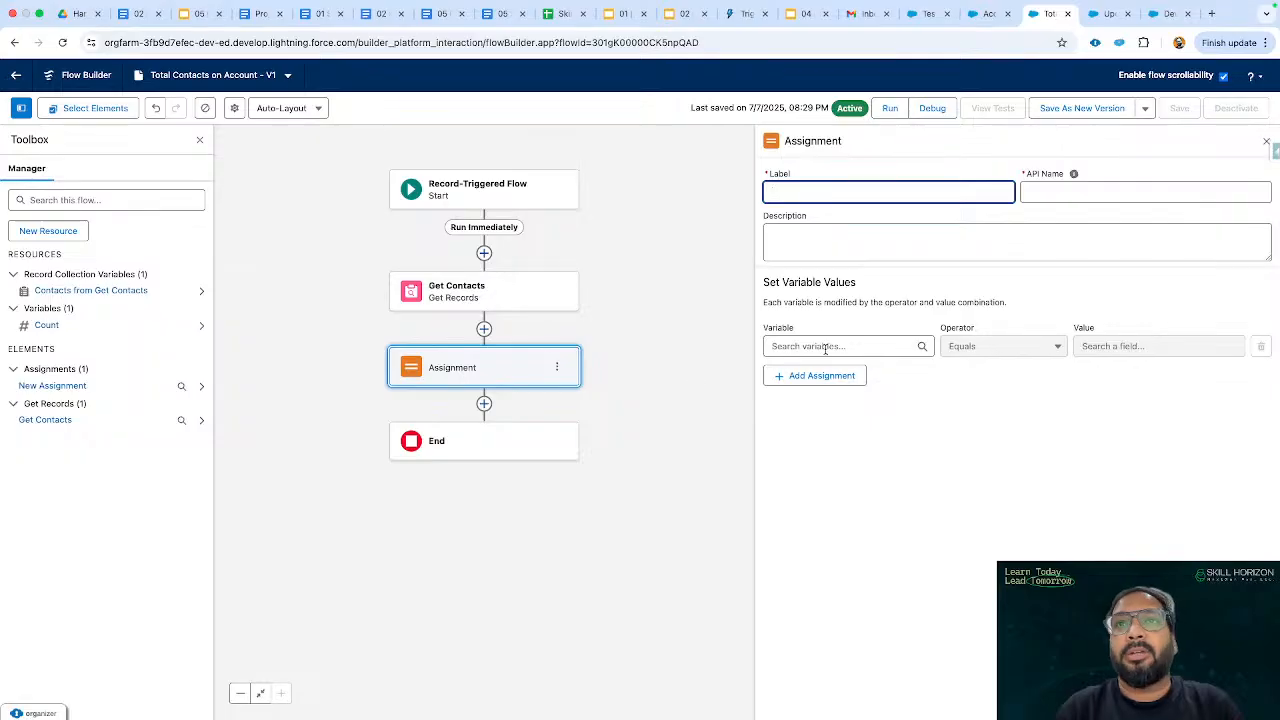
pyautogui.write('As')
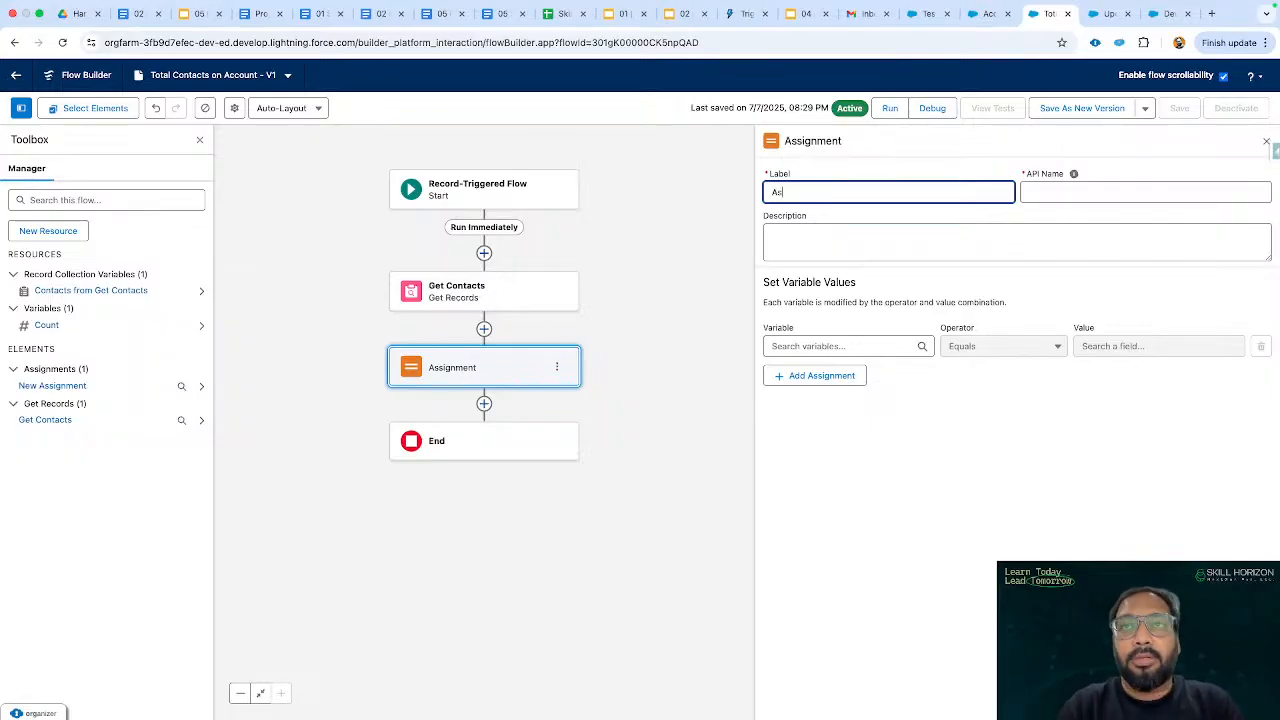
pyautogui.write('sign Count')
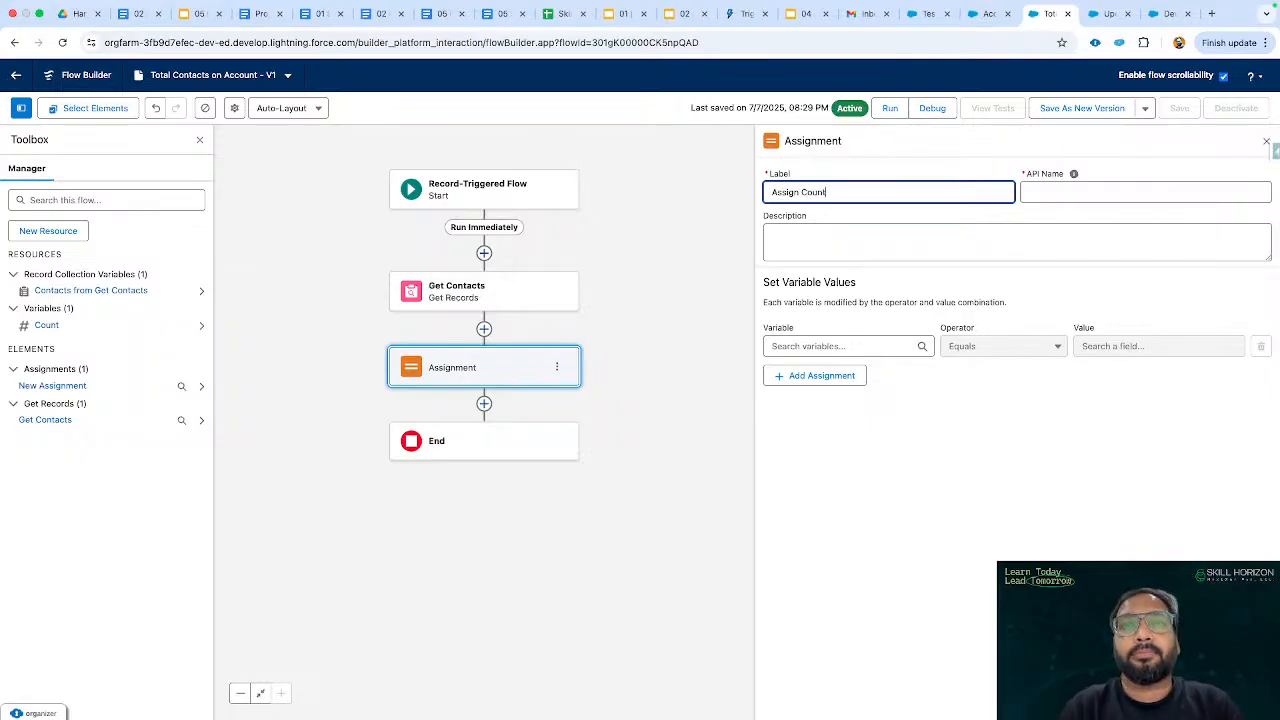
pyautogui.press('BackSpace')
pyautogui.press('BackSpace')
pyautogui.press('BackSpace')
pyautogui.press('BackSpace')
pyautogui.press('BackSpace')
pyautogui.write('Total count')
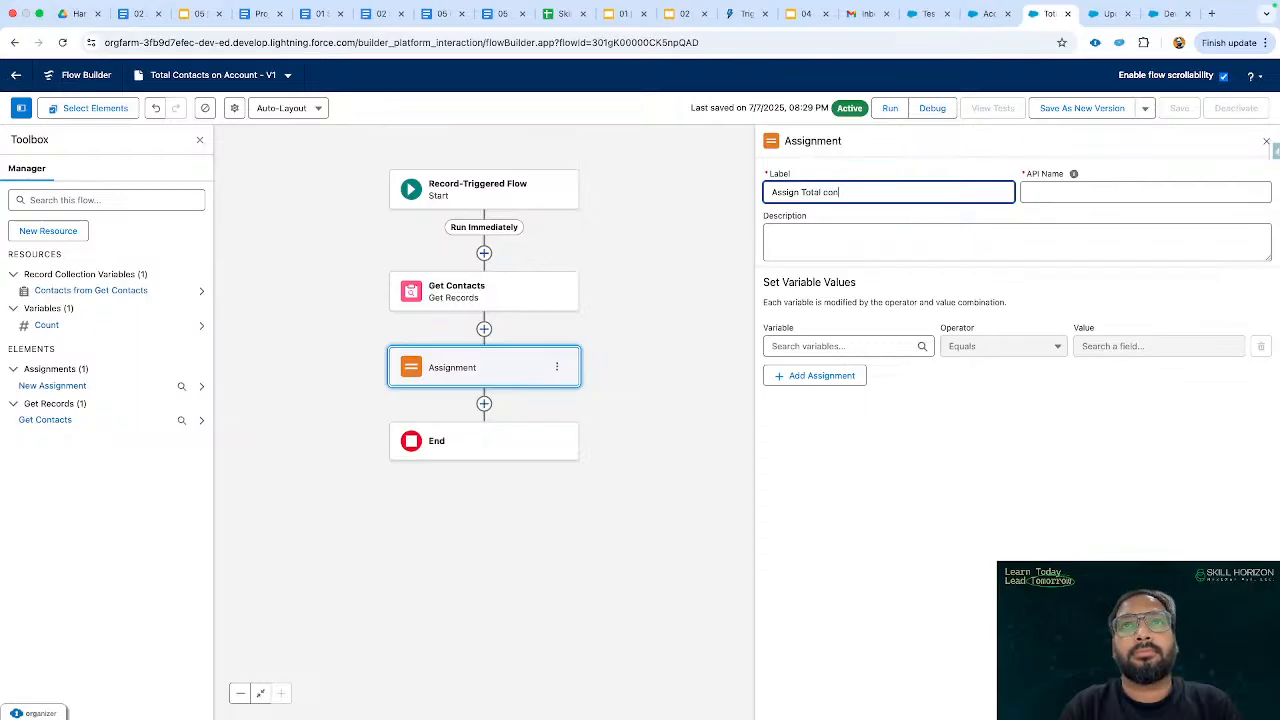
pyautogui.press('BackSpace')
pyautogui.press('BackSpace')
pyautogui.press('BackSpace')
pyautogui.press('BackSpace')
pyautogui.press('BackSpace')
pyautogui.write('Contact')
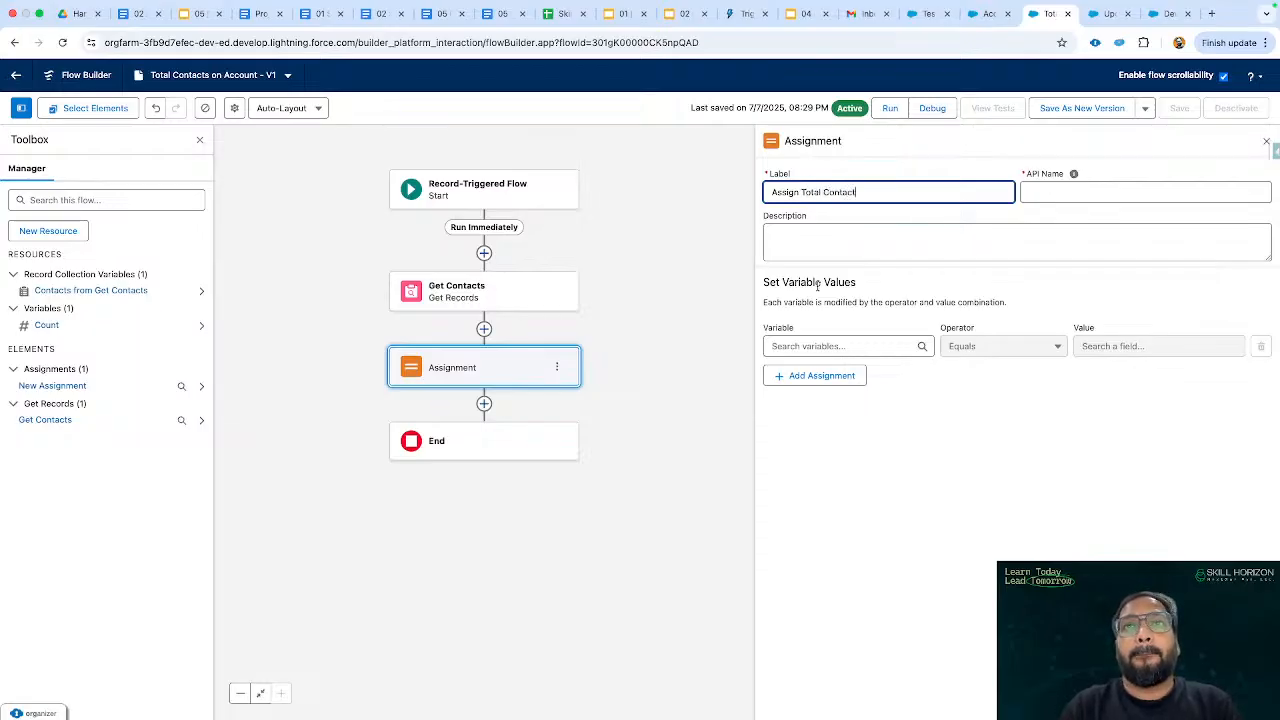
# Assign the Count variable with the Equals Count operator and Contacts from Get Contacts as its value, then close the element's properties.
pyautogui.click(827, 345)
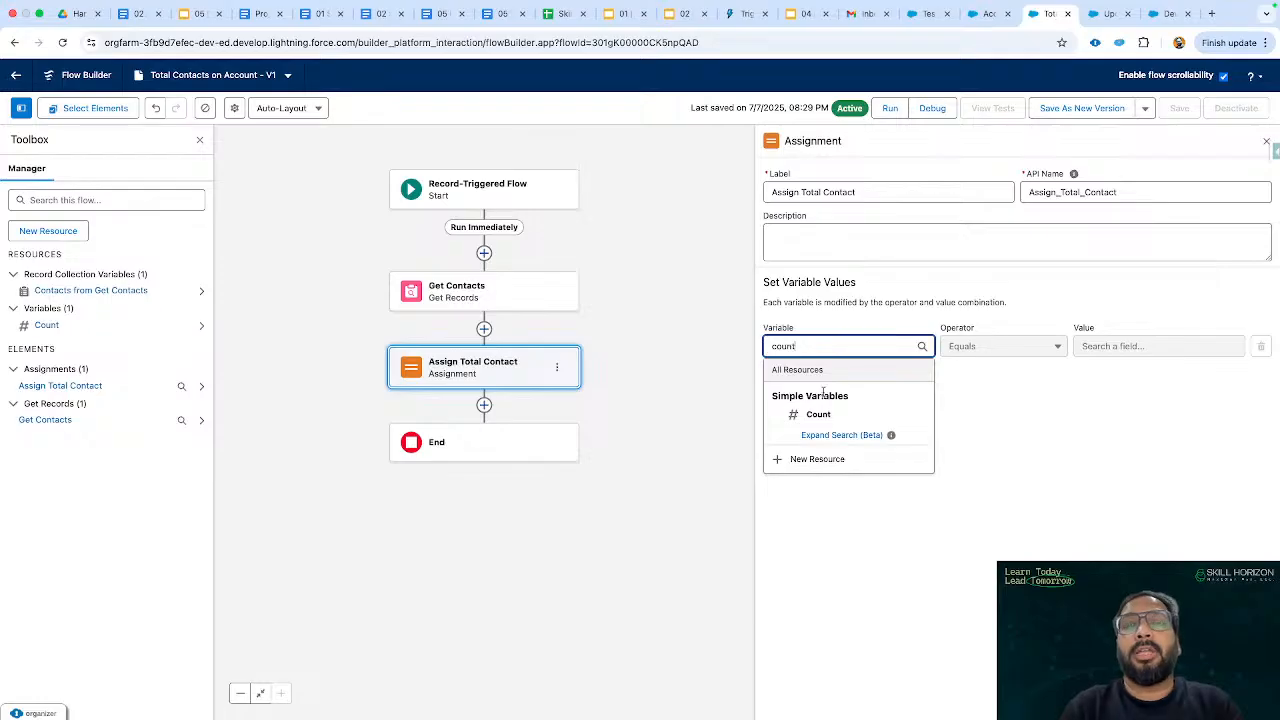
pyautogui.click(830, 414)
pyautogui.click(1078, 346)
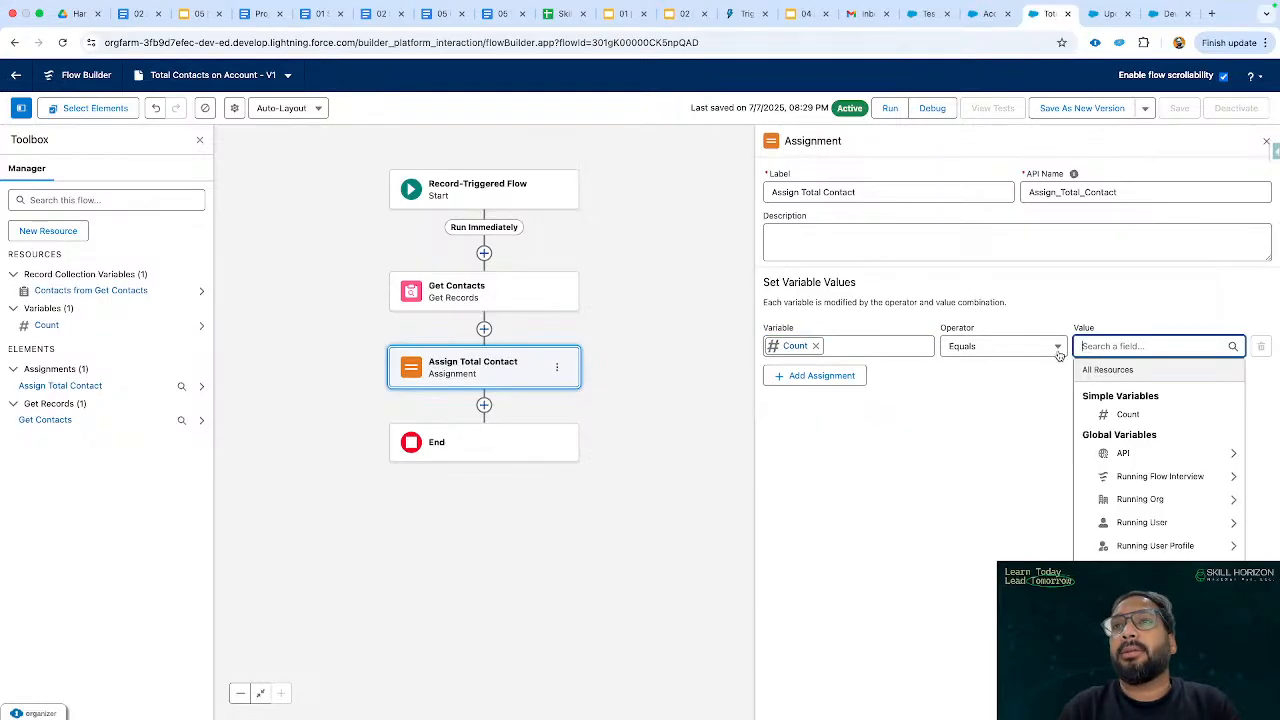
pyautogui.click(1040, 346)
pyautogui.click(985, 437)
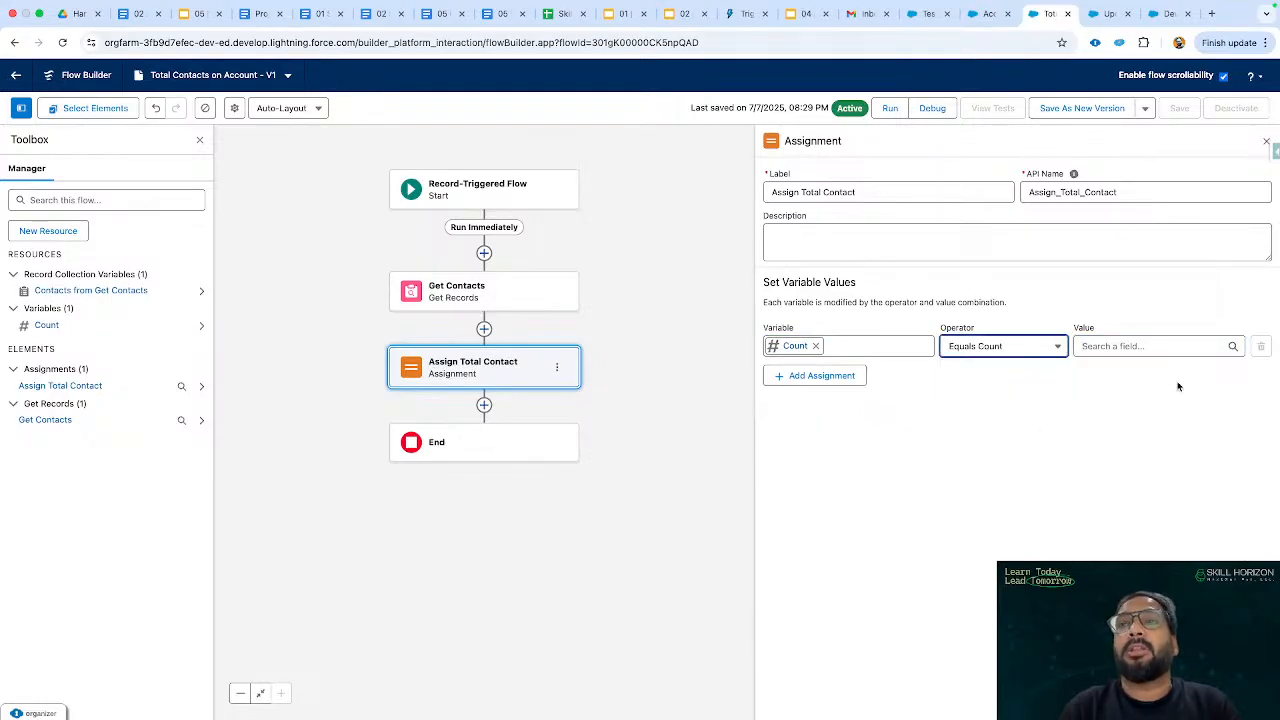
pyautogui.scroll(5, 1178, 386)
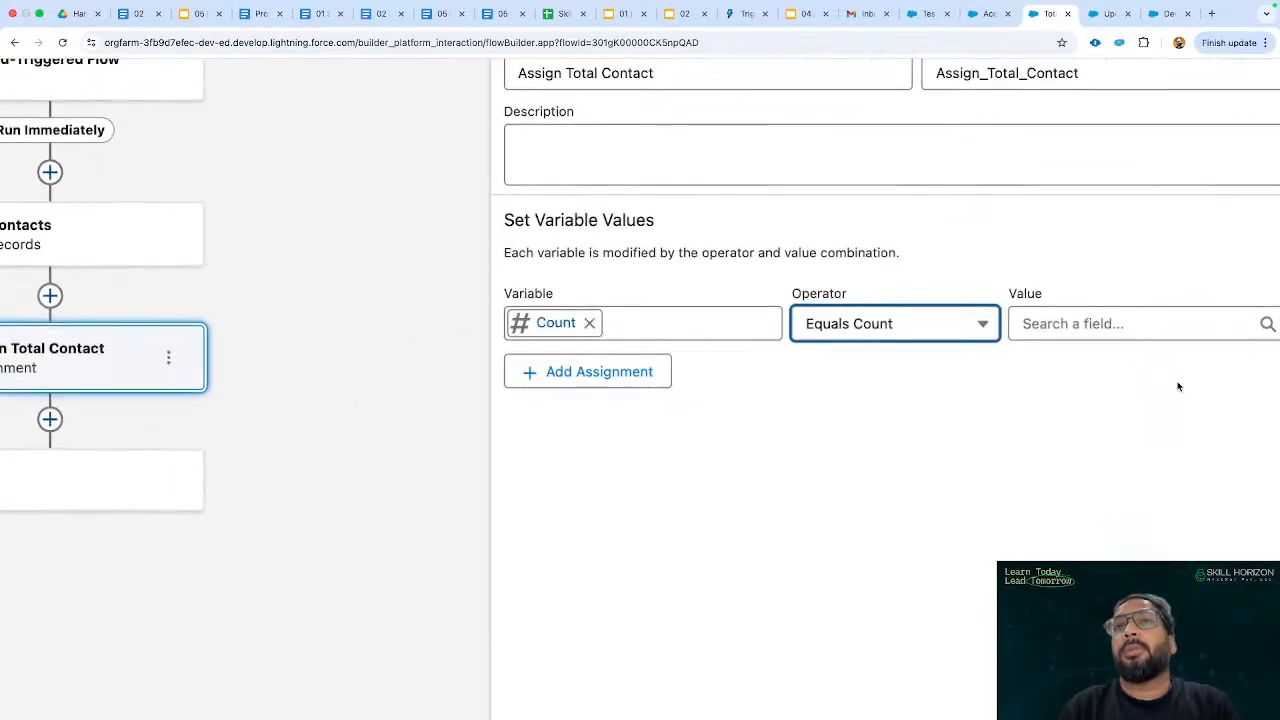
pyautogui.scroll(1, 1178, 386)
pyautogui.click(1061, 448)
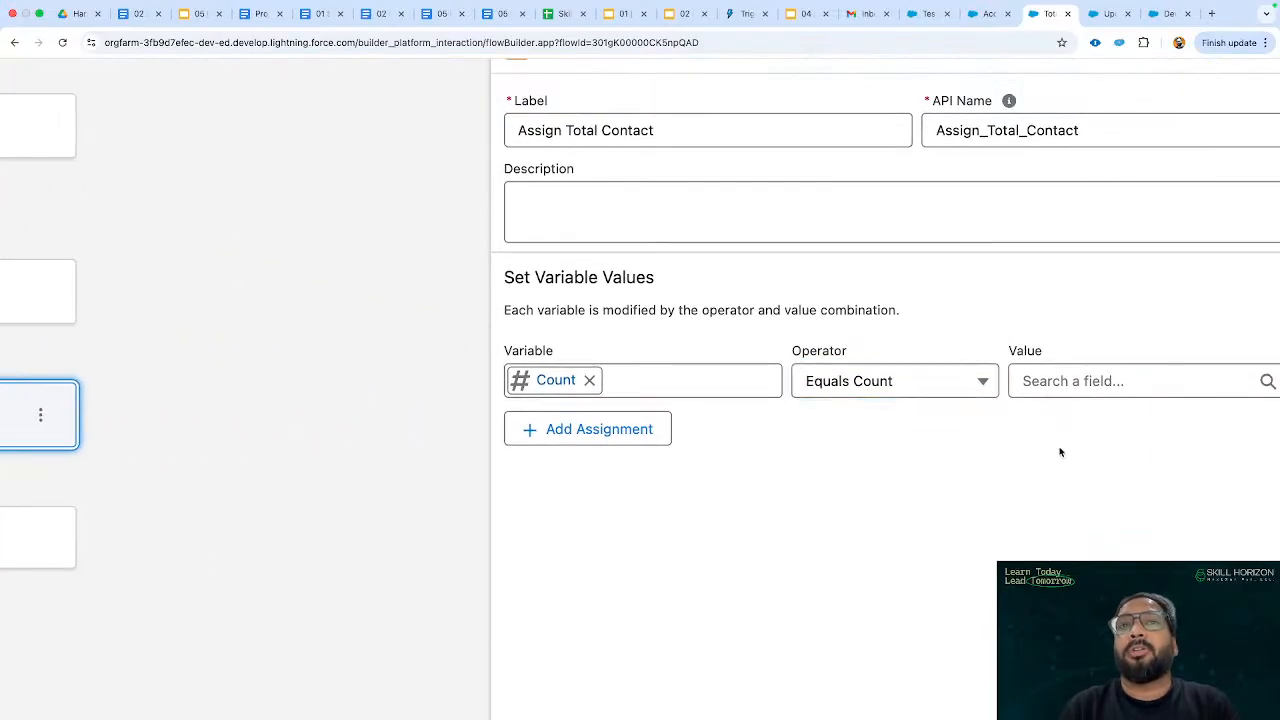
pyautogui.click(1076, 381)
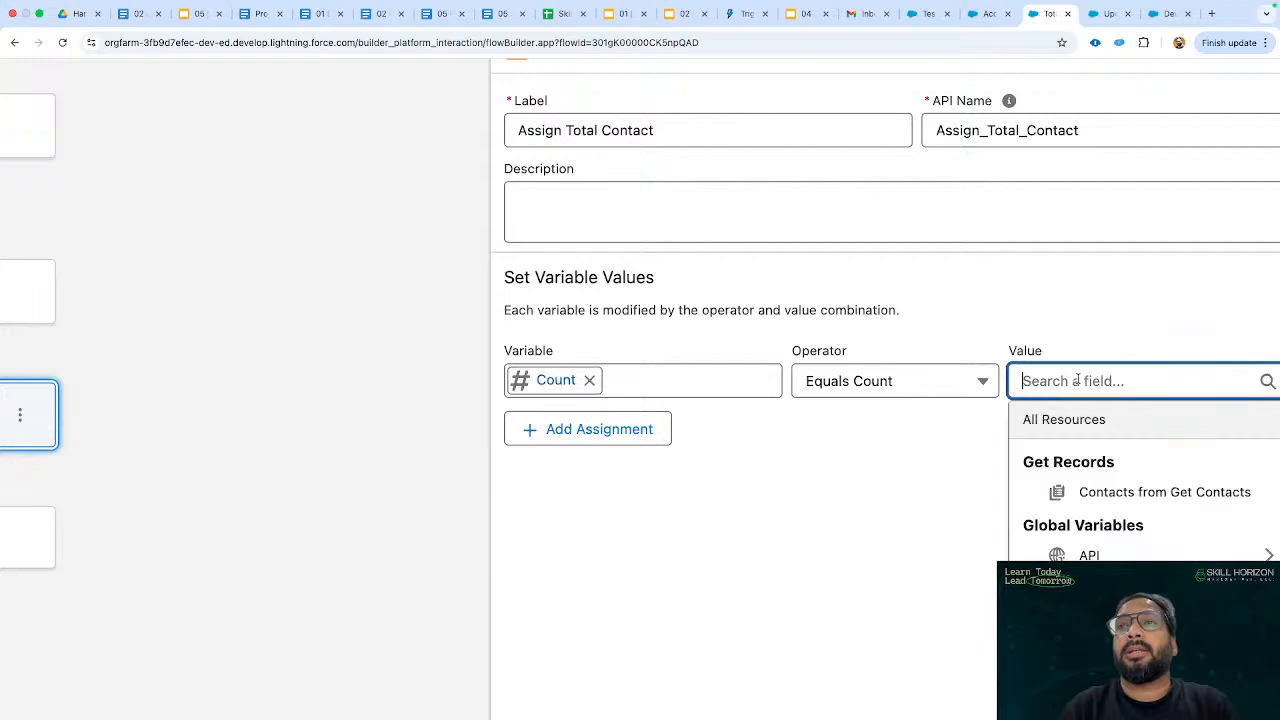
pyautogui.click(1205, 495)
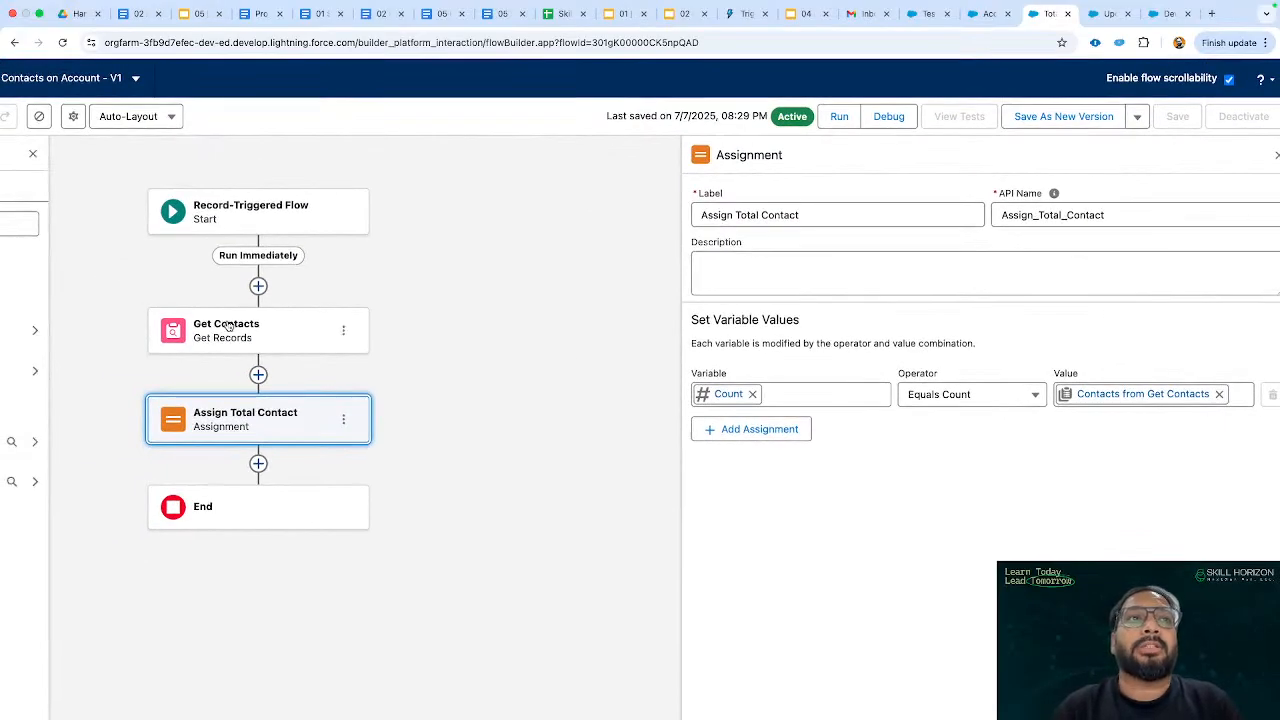
pyautogui.moveTo(463, 289); pyautogui.dragTo(556, 296)
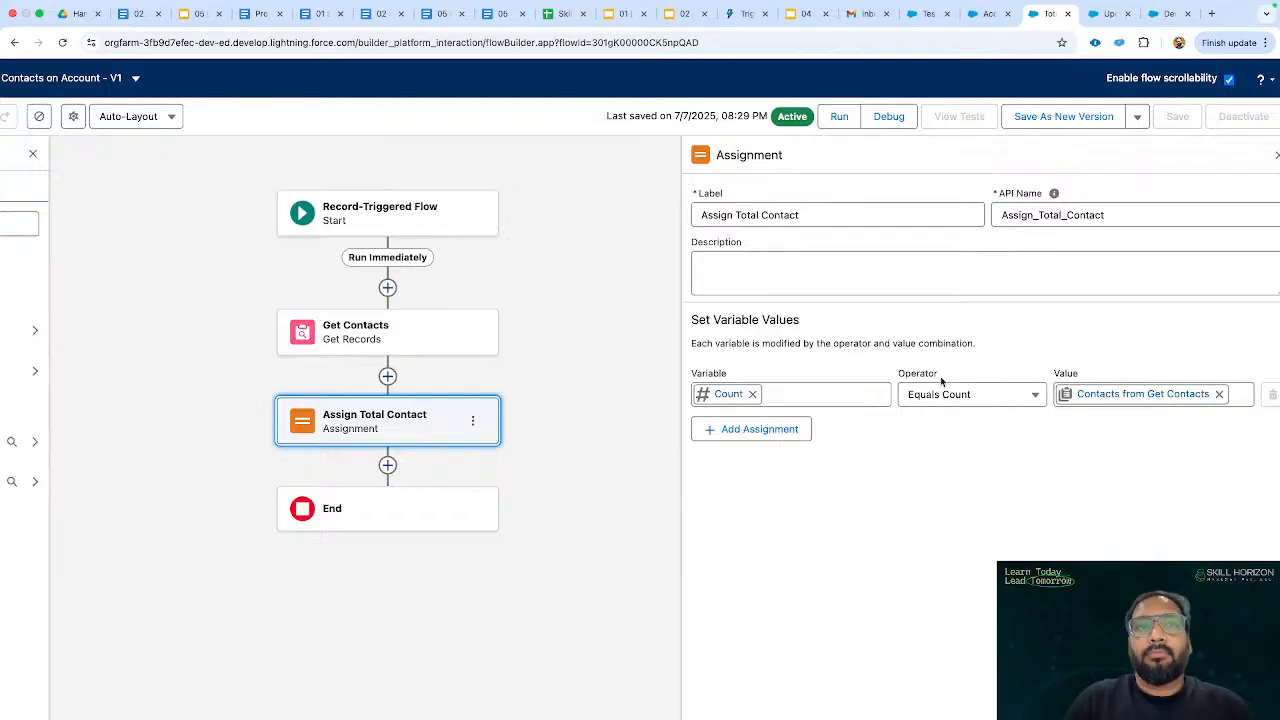
pyautogui.scroll(-3, 1126, 320)
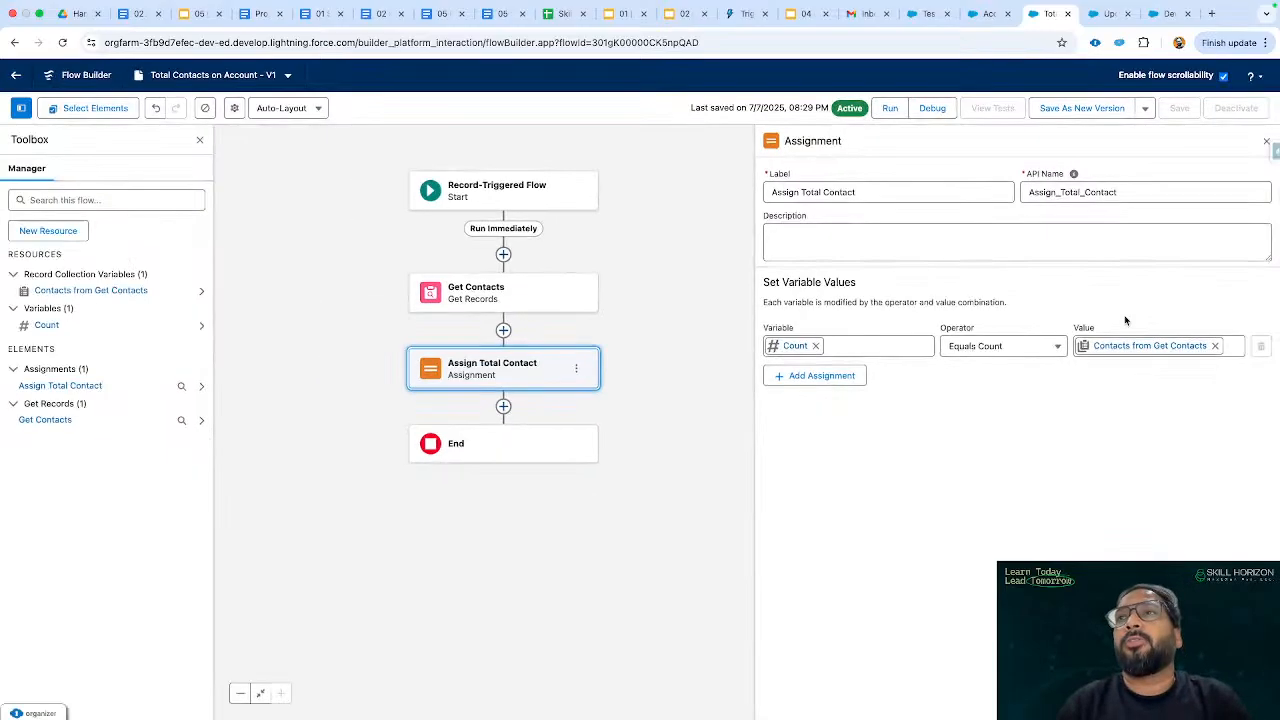
pyautogui.click(1266, 141)
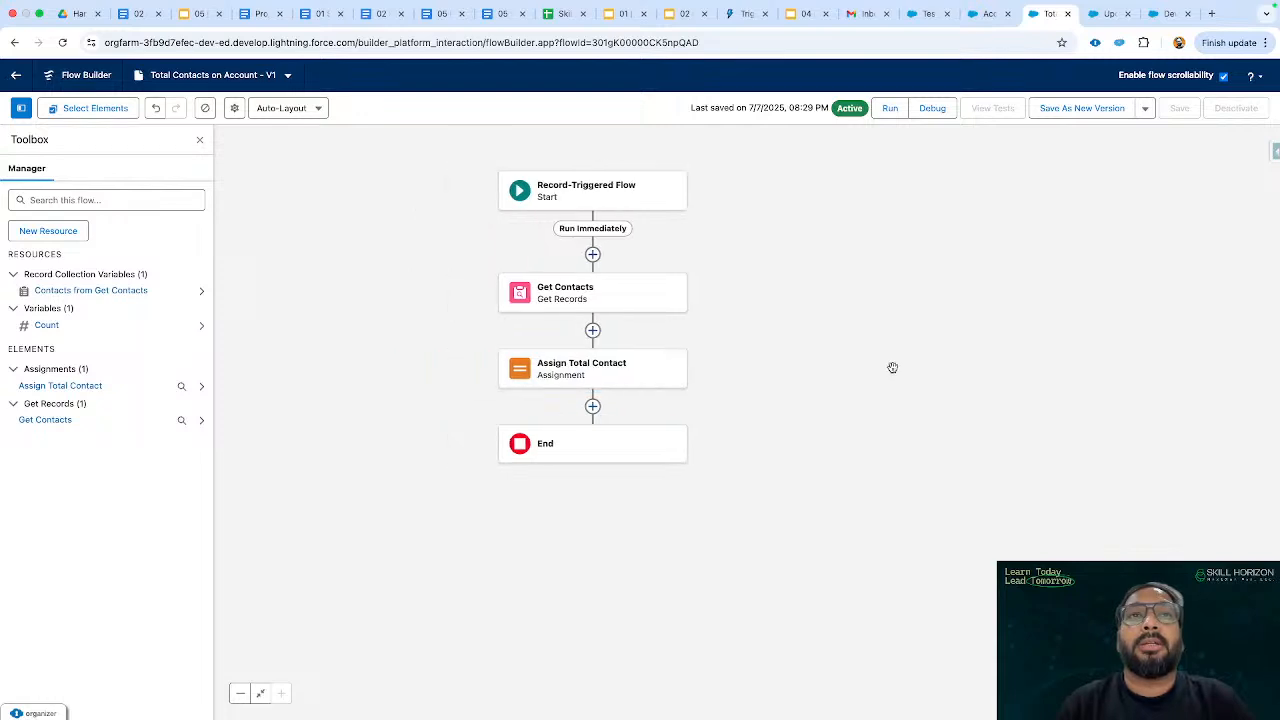
# Add an Update Records element labelled "Update Account" after the Assign Total Contact element.
pyautogui.click(593, 407)
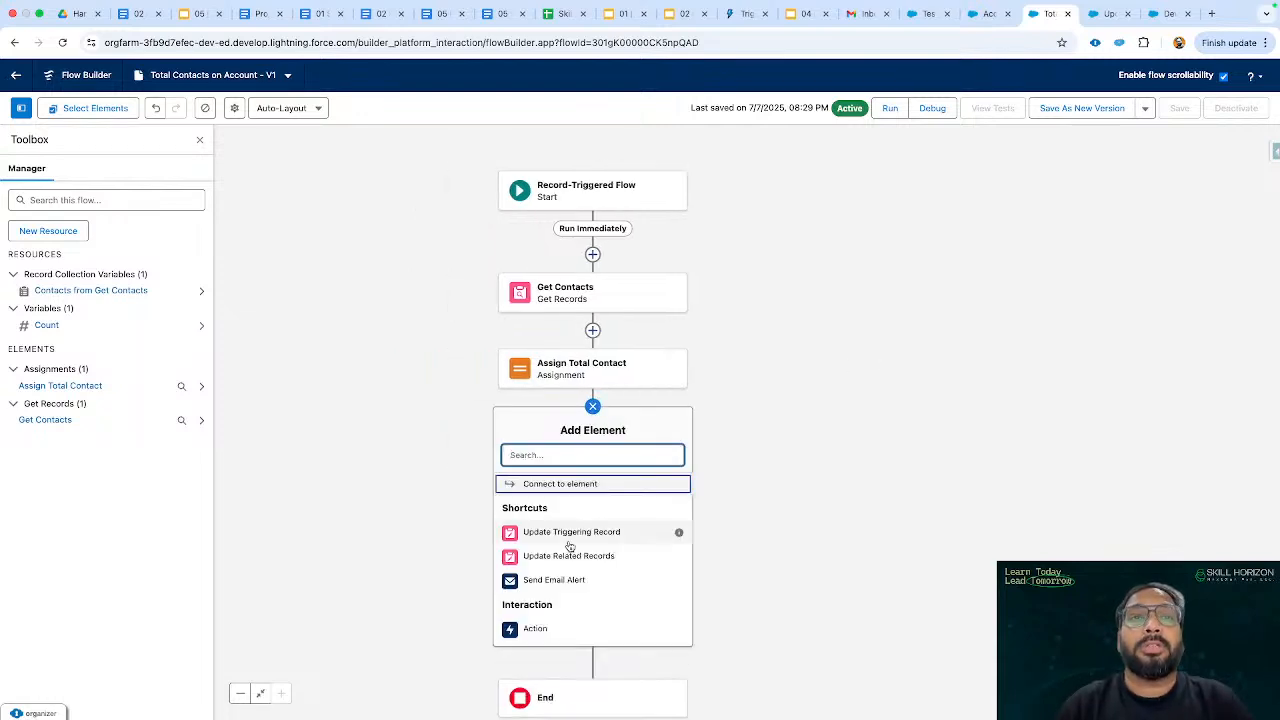
pyautogui.scroll(-5, 569, 546)
pyautogui.click(560, 583)
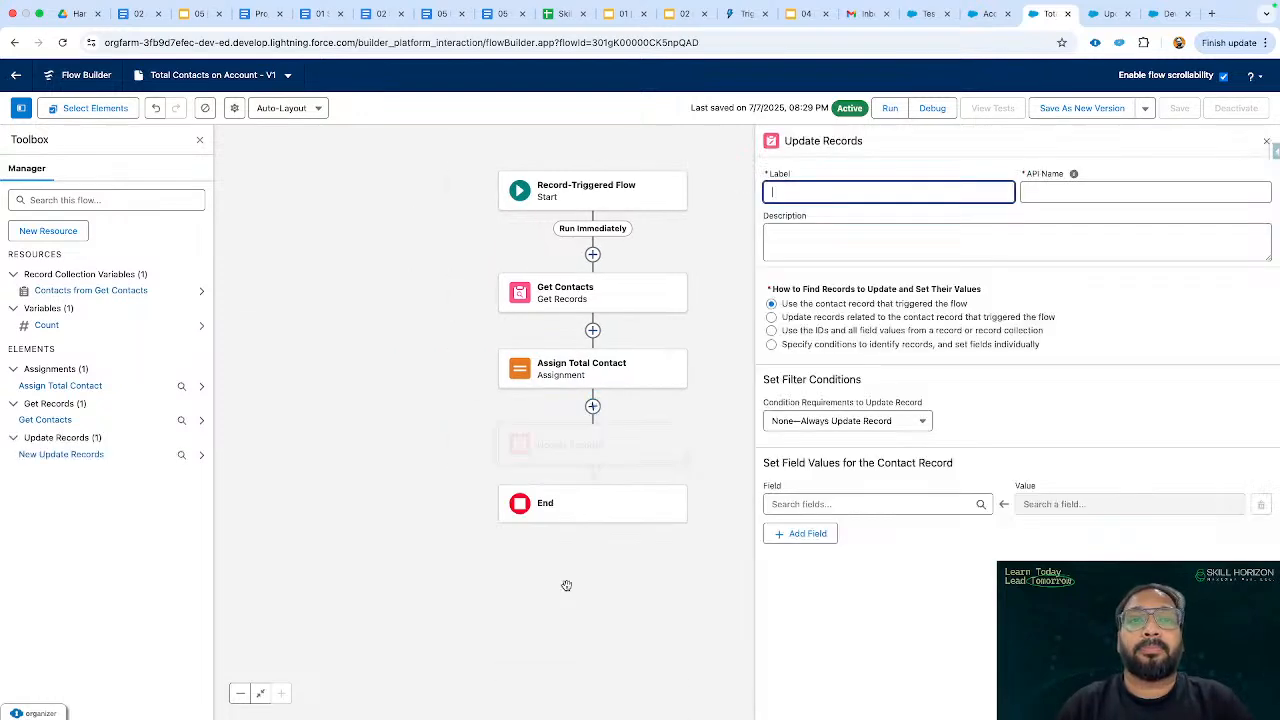
pyautogui.write('Update')
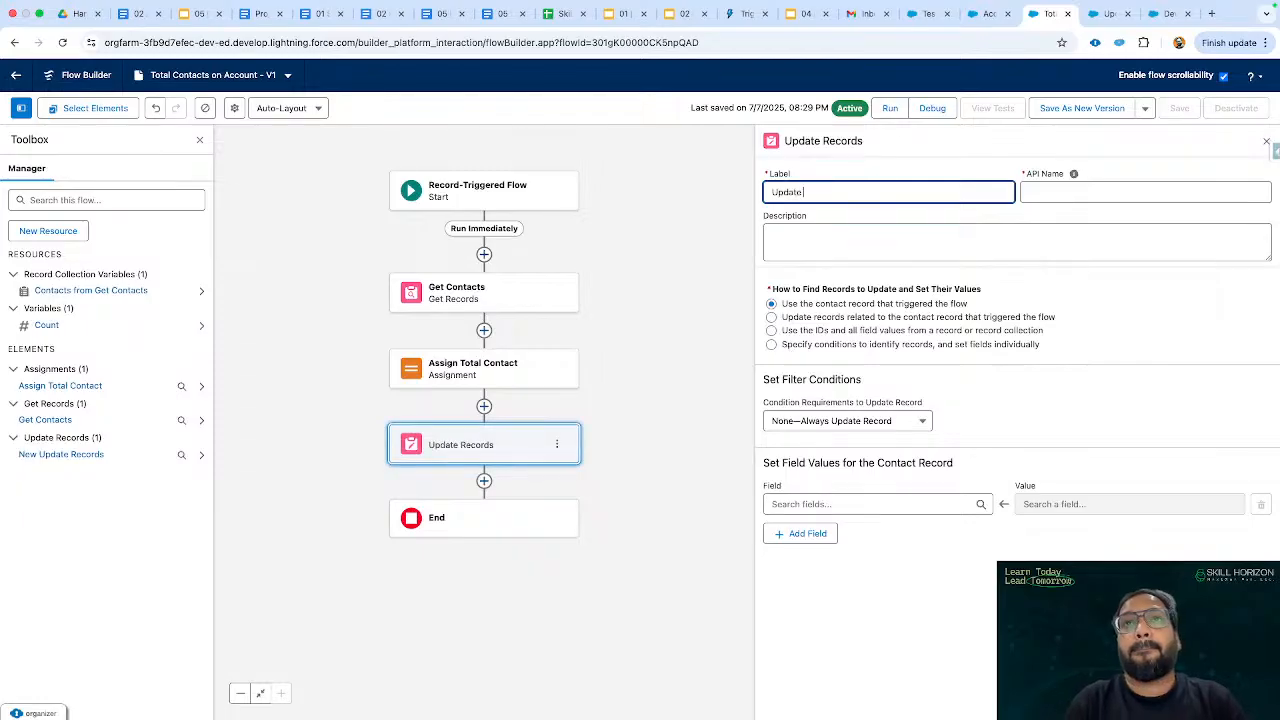
pyautogui.write(' Account')
pyautogui.click(1171, 323)
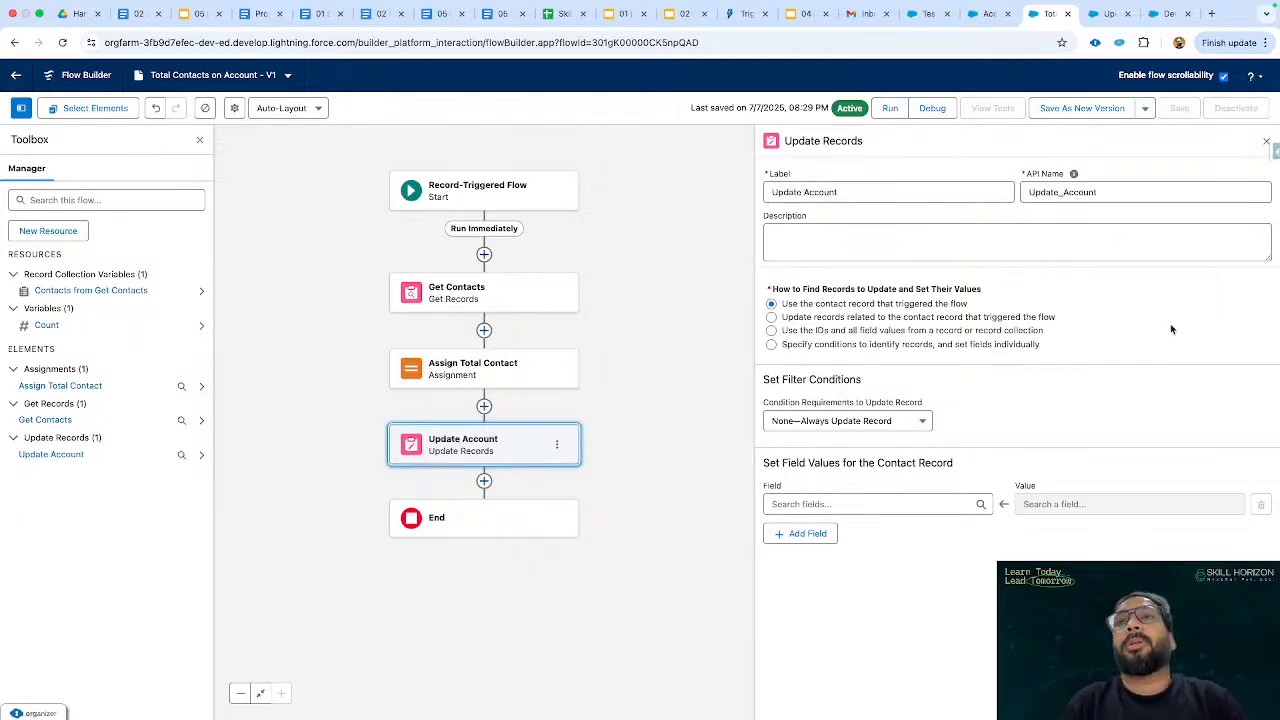
# Set Update Account to specify conditions to identify records and set fields individually, with Account as the object.
pyautogui.click(1025, 343)
pyautogui.scroll(5, 1126, 358)
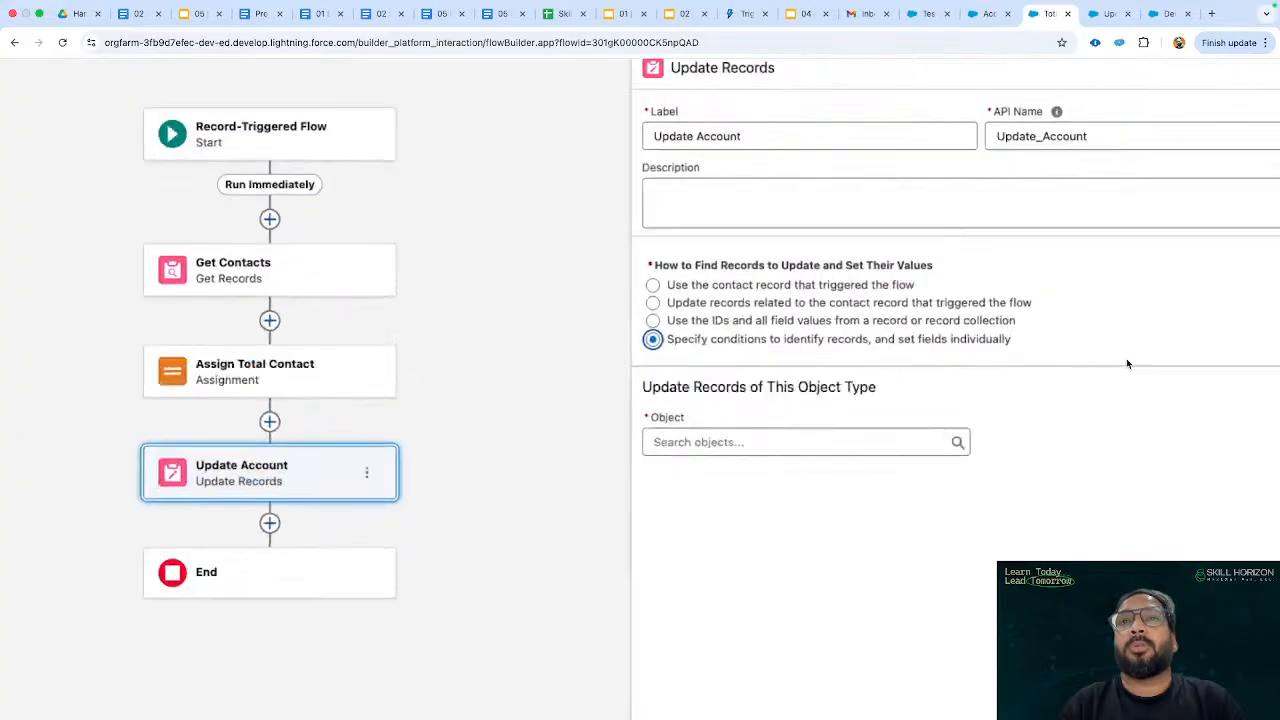
pyautogui.click(720, 472)
pyautogui.write('acc')
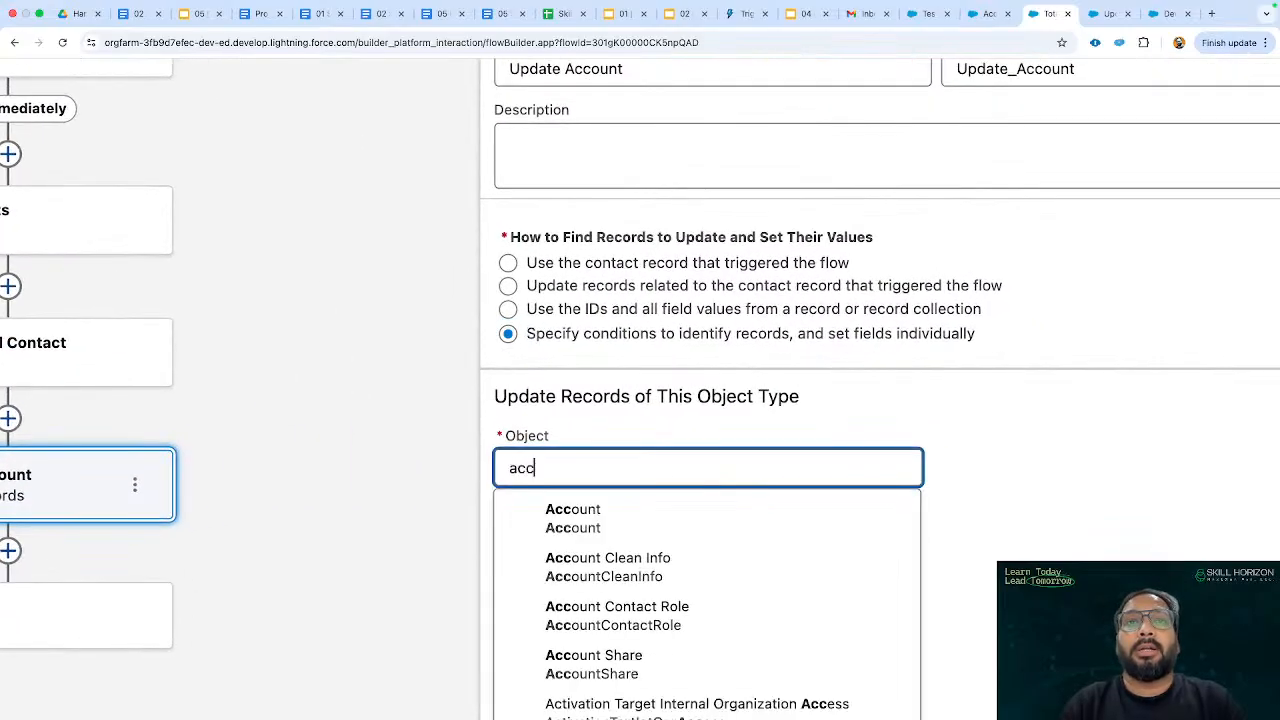
pyautogui.click(586, 552)
pyautogui.click(630, 468)
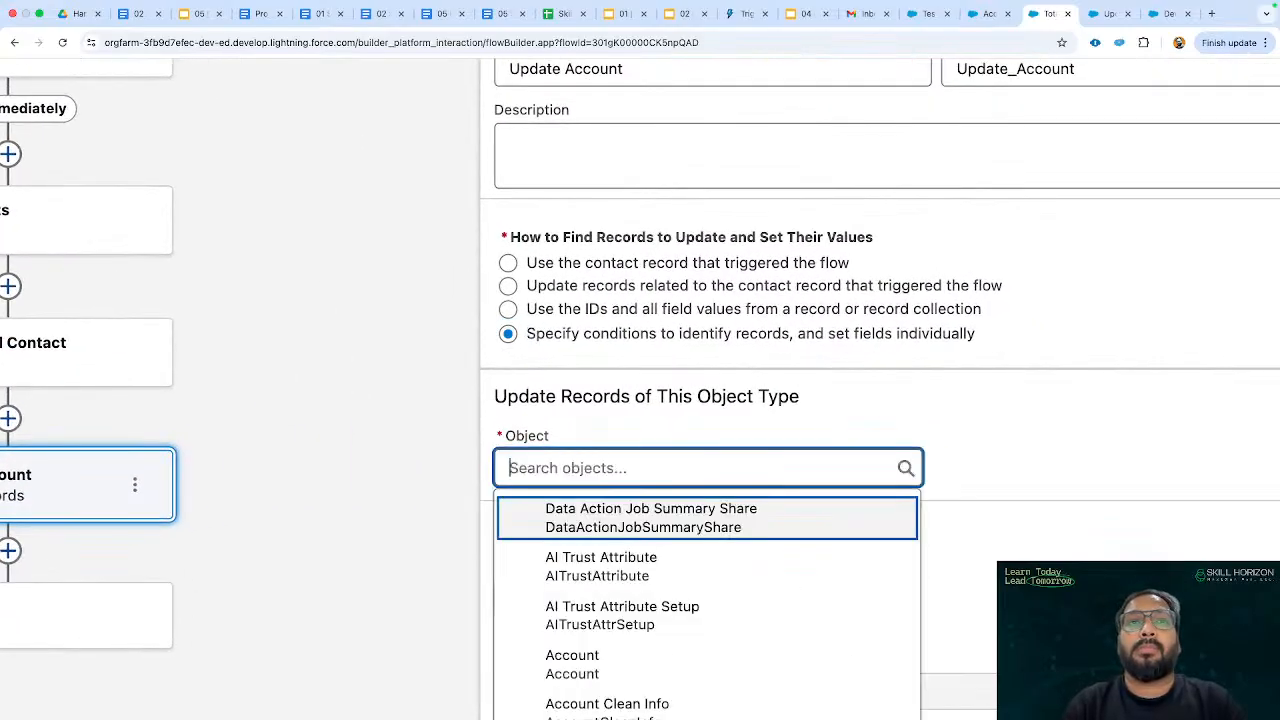
pyautogui.write('acc')
pyautogui.click(578, 518)
# Filter the account records to update to those whose Account ID equals Triggering Contact > Account ID.
pyautogui.scroll(-3, 823, 414)
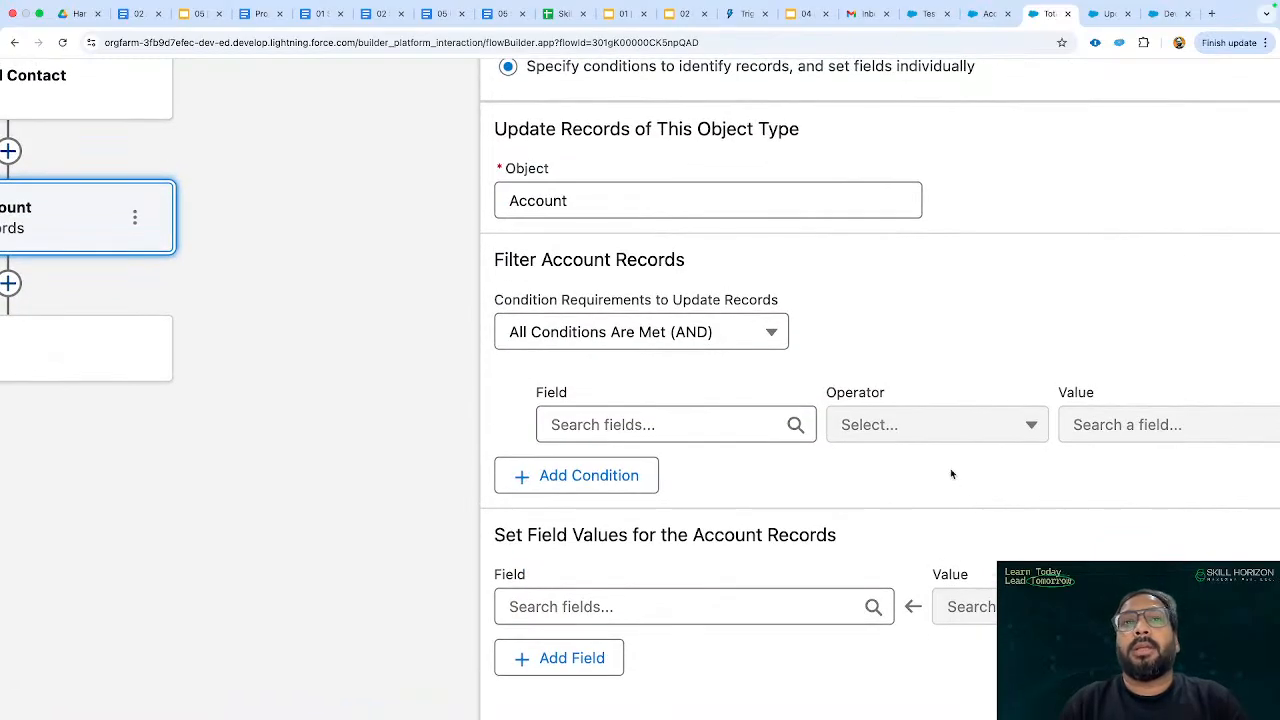
pyautogui.scroll(-3, 951, 474)
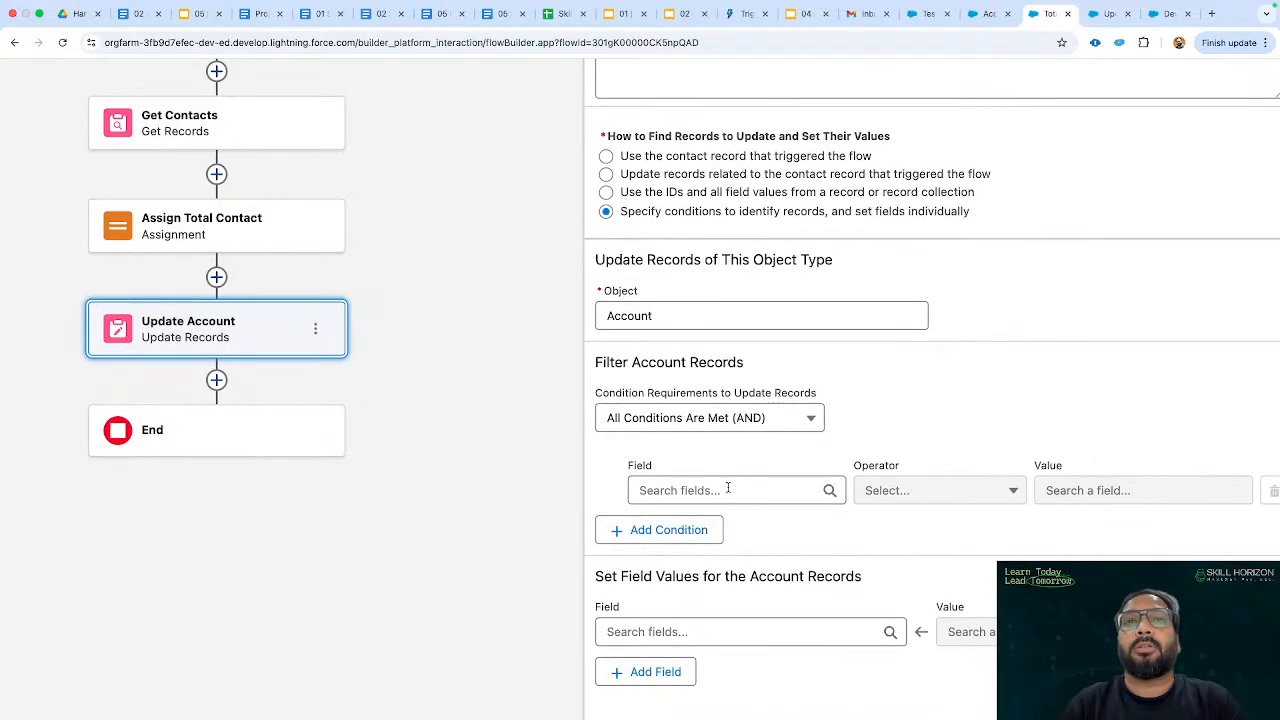
pyautogui.scroll(3, 994, 572)
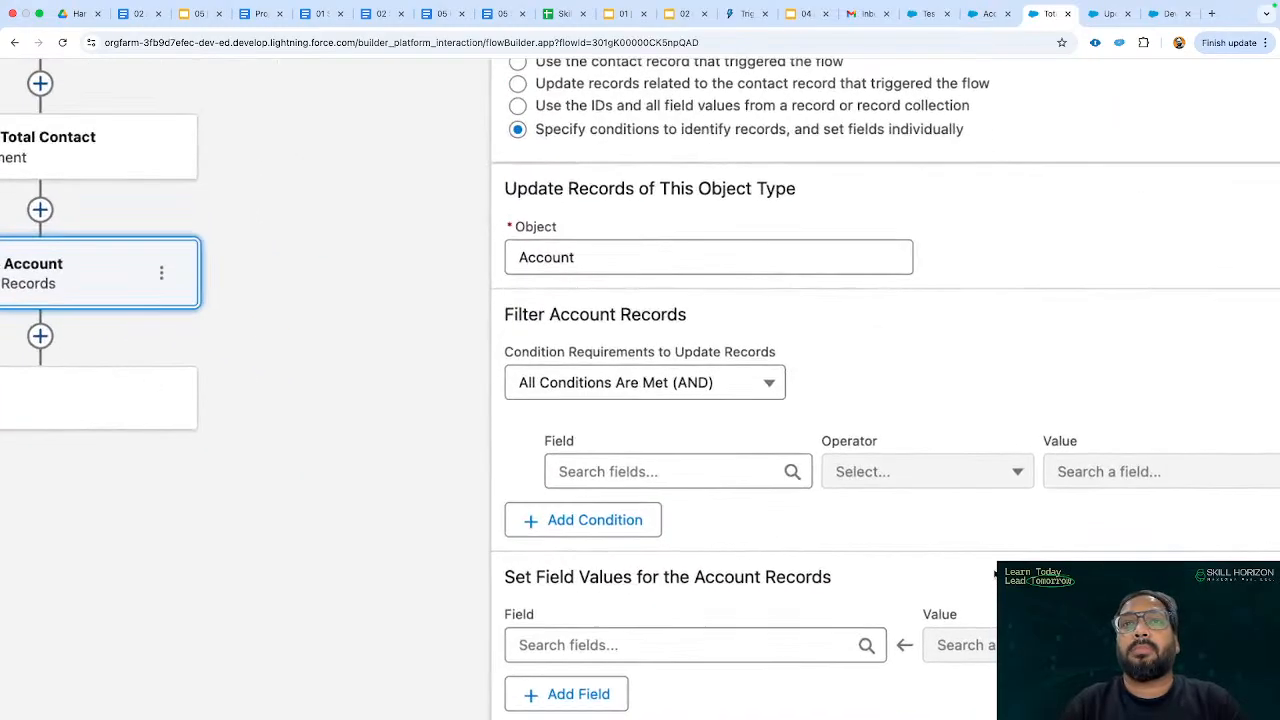
pyautogui.click(679, 437)
pyautogui.write('acc')
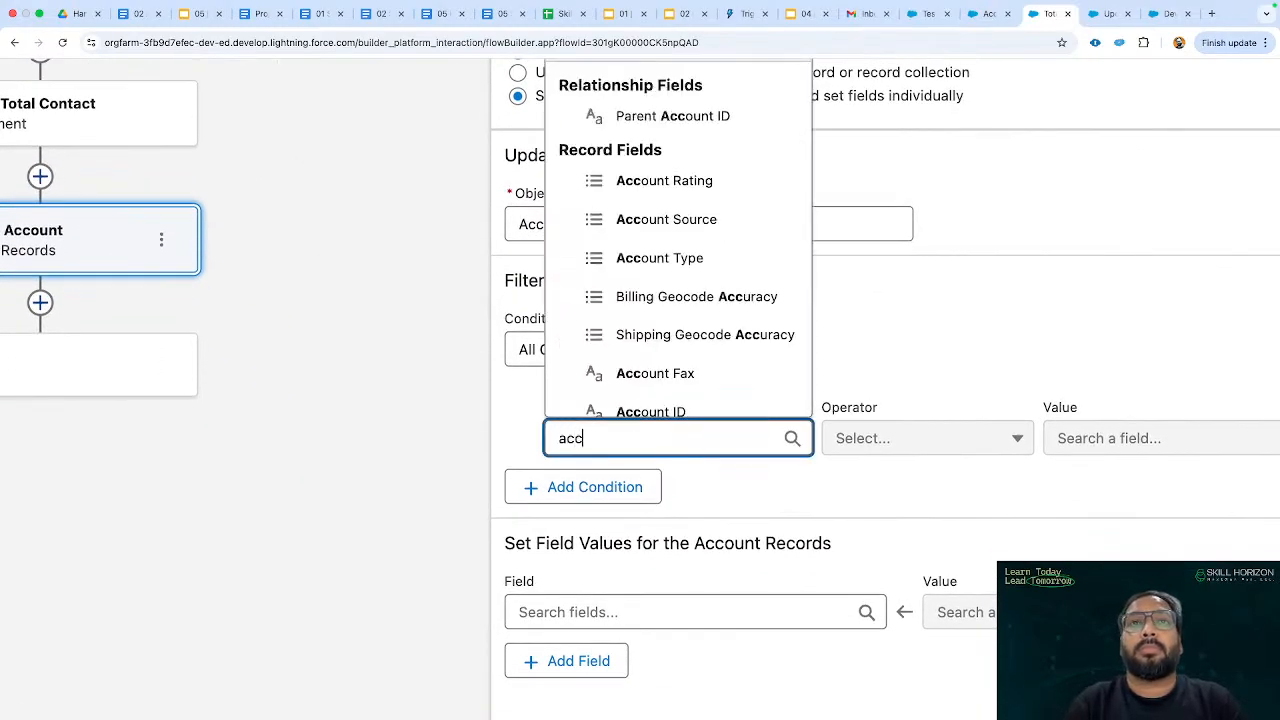
pyautogui.click(672, 421)
pyautogui.click(1100, 436)
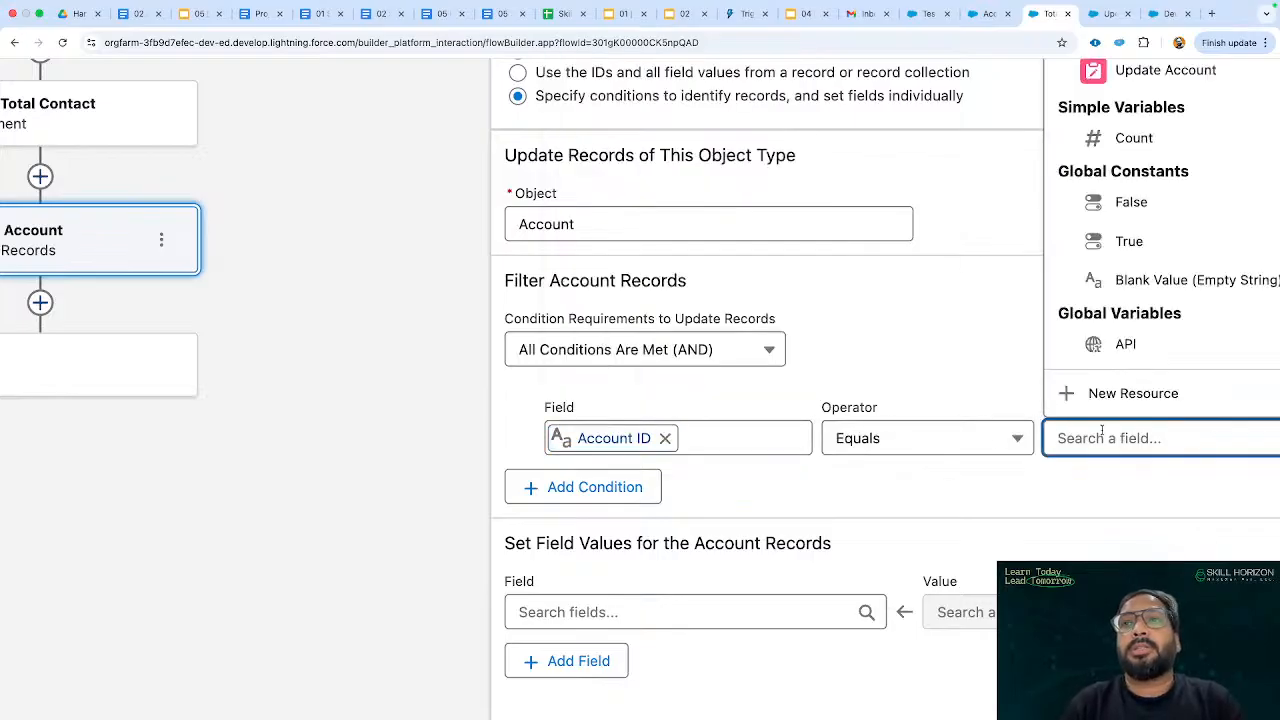
pyautogui.write('tri')
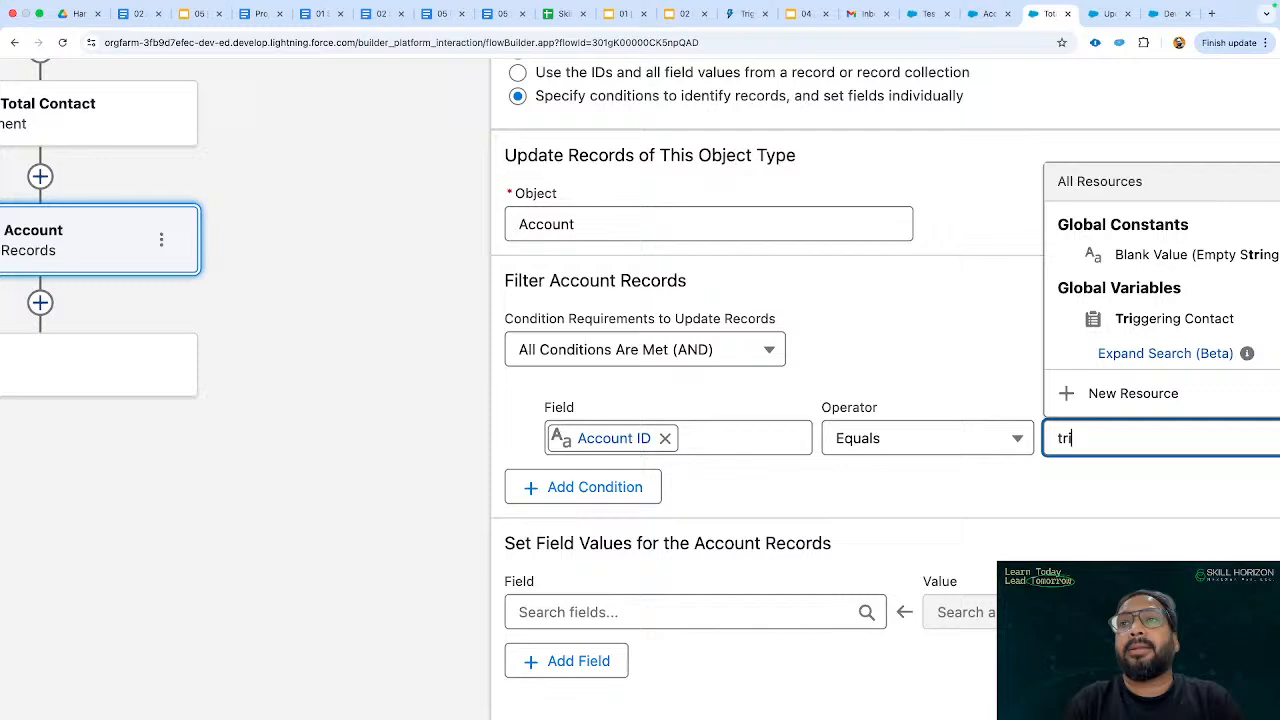
pyautogui.click(1172, 317)
pyautogui.write('acc')
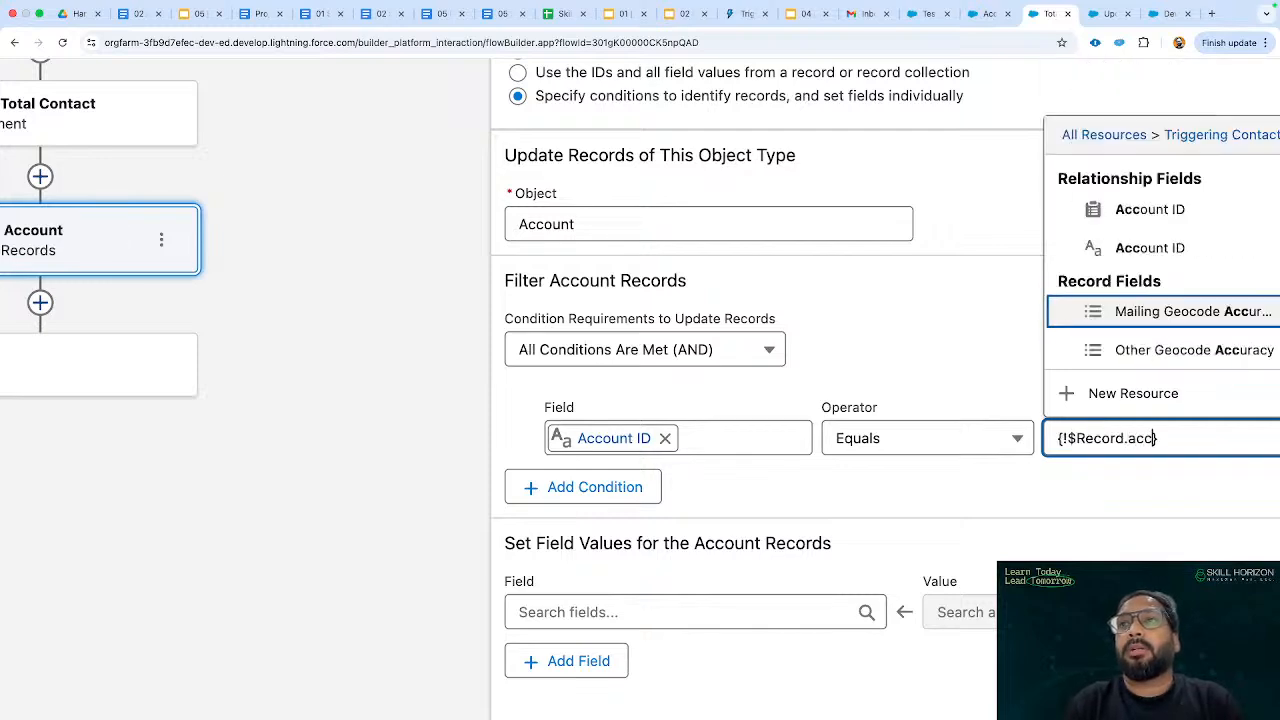
pyautogui.click(1163, 247)
# Set the Total Contacts field of the account records to the Count variable and close the element's properties.
pyautogui.press('super+minus')
pyautogui.press('super+minus')
pyautogui.press('super+minus')
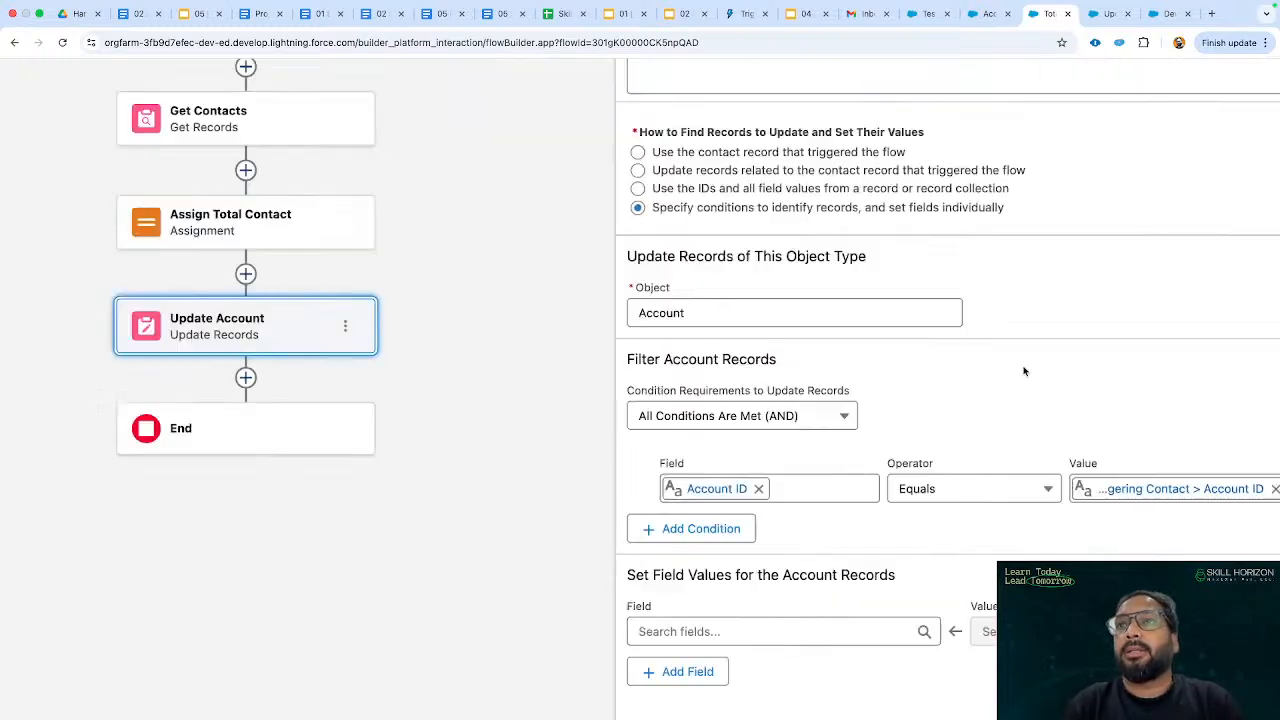
pyautogui.click(820, 645)
pyautogui.write('tota')
pyautogui.click(778, 613)
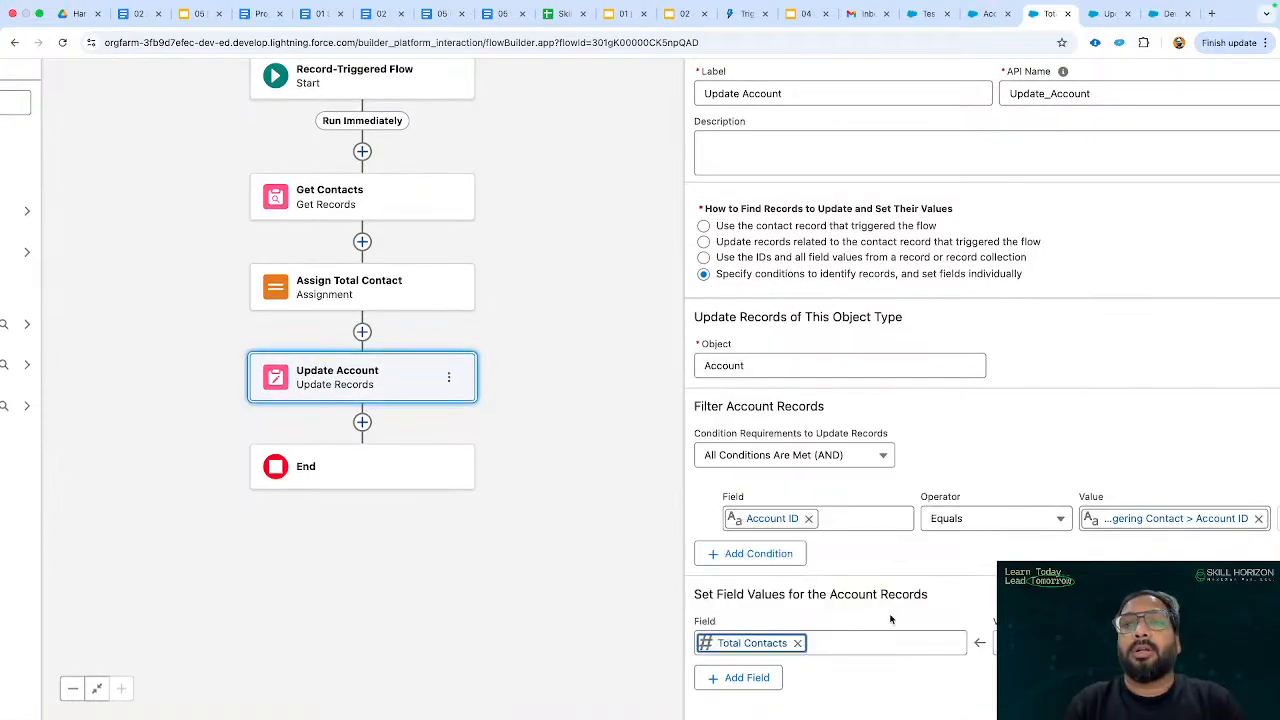
pyautogui.press('super+plus')
pyautogui.press('super+plus')
pyautogui.press('super+plus')
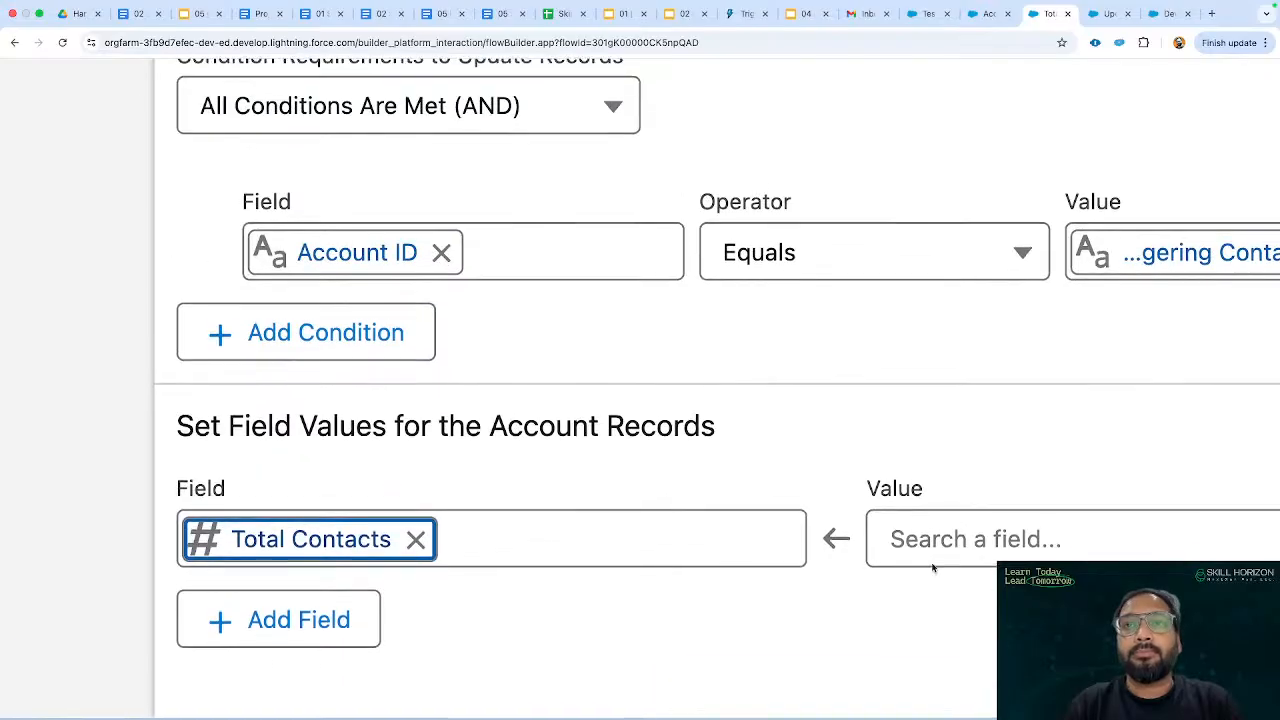
pyautogui.click(950, 520)
pyautogui.write('count')
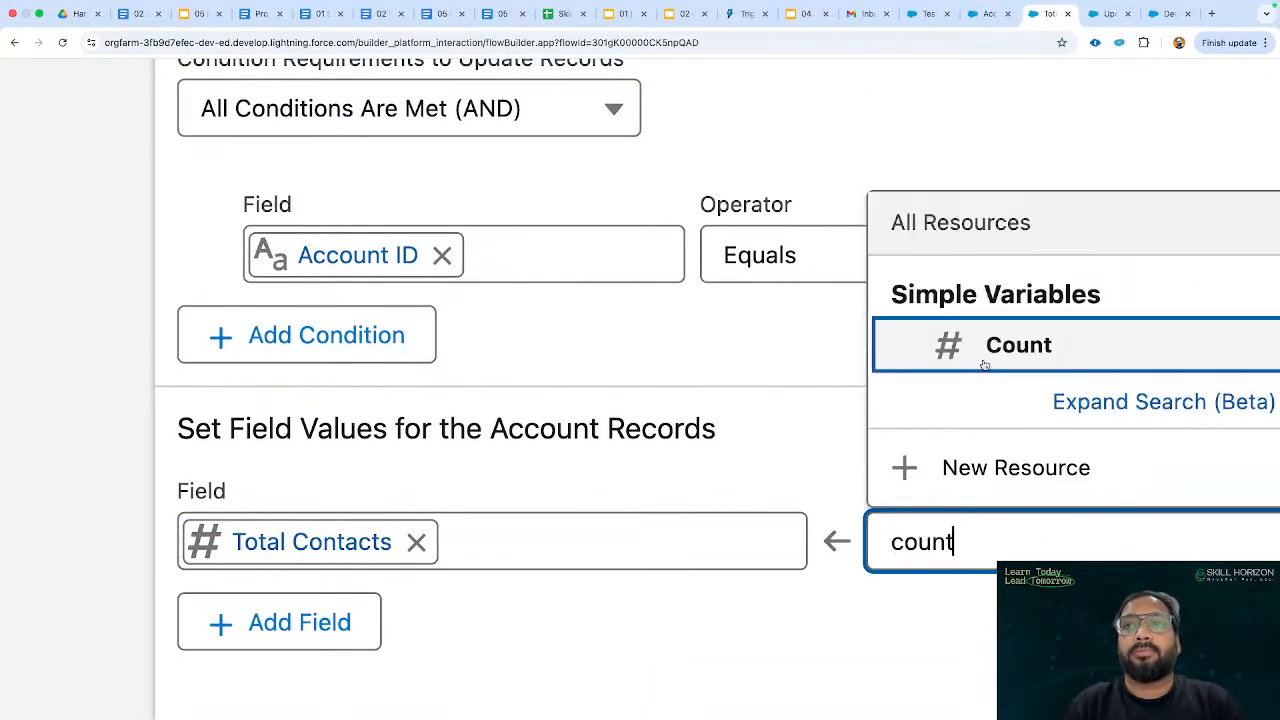
pyautogui.click(995, 340)
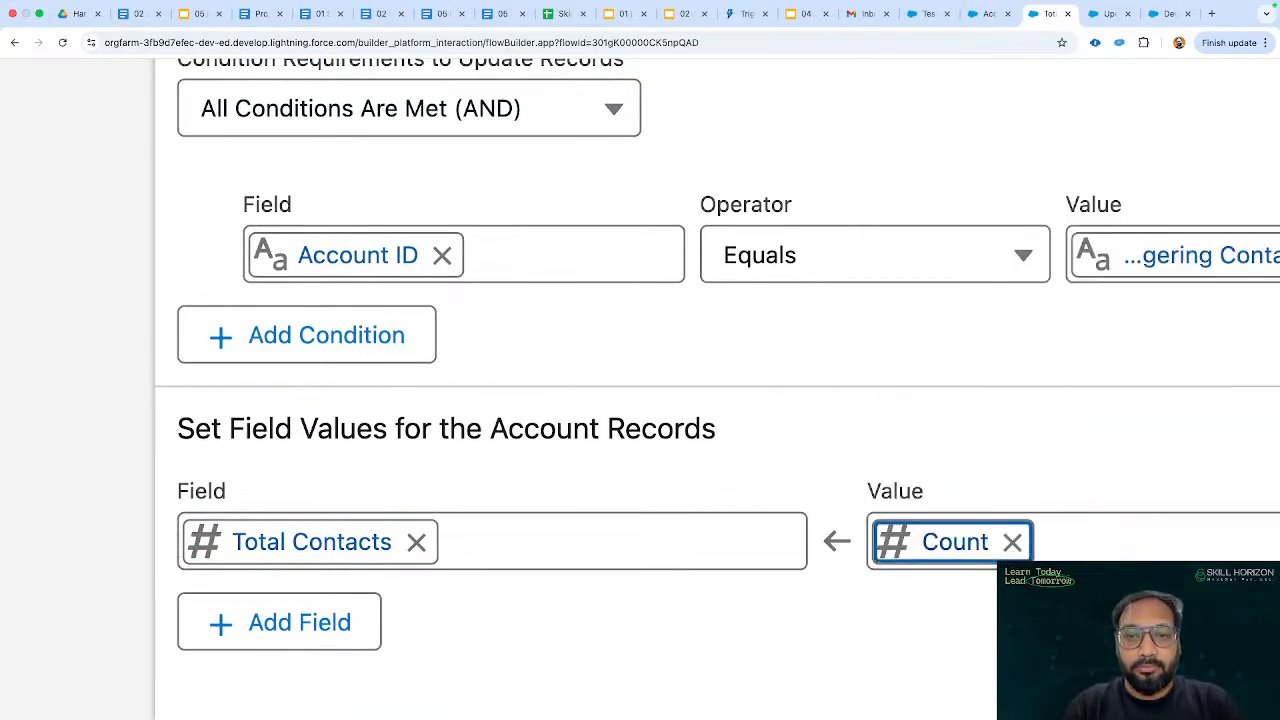
pyautogui.press('super+Tab')
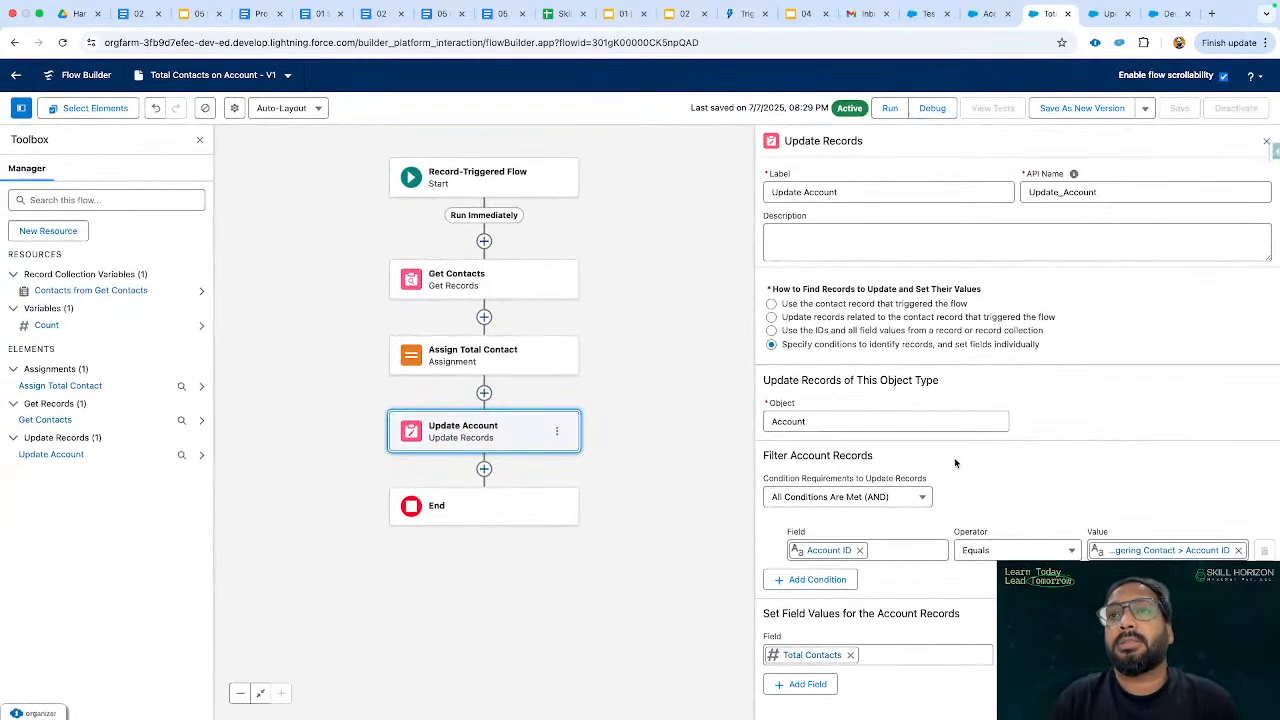
pyautogui.click(1266, 141)
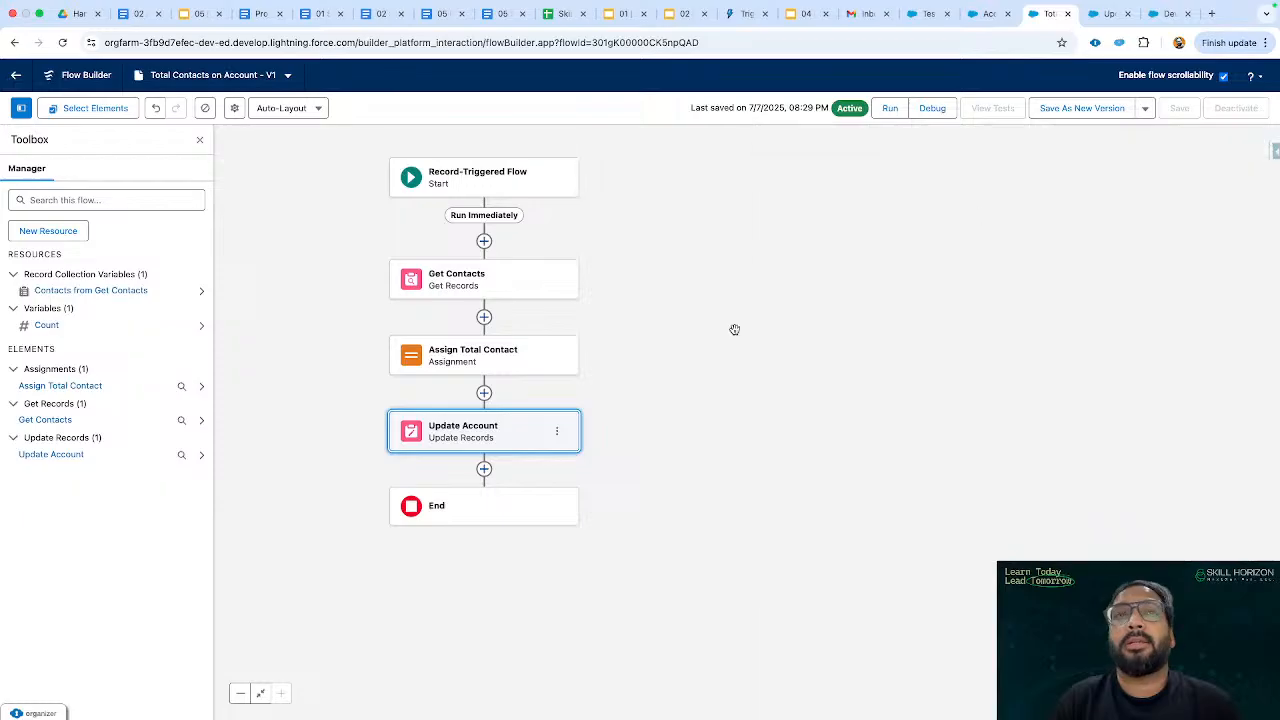
# Save the Total Contacts on Account flow as a new version and activate that version.
pyautogui.moveTo(734, 329); pyautogui.dragTo(828, 331)
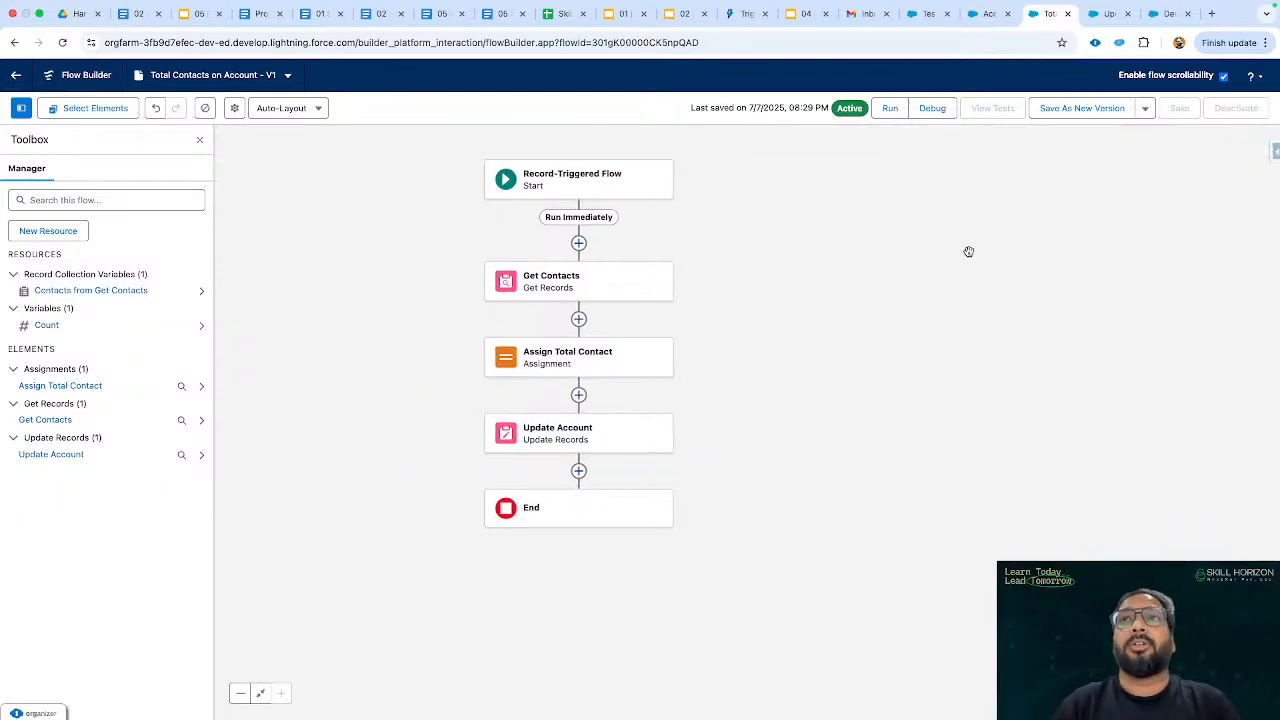
pyautogui.click(1081, 108)
pyautogui.click(888, 503)
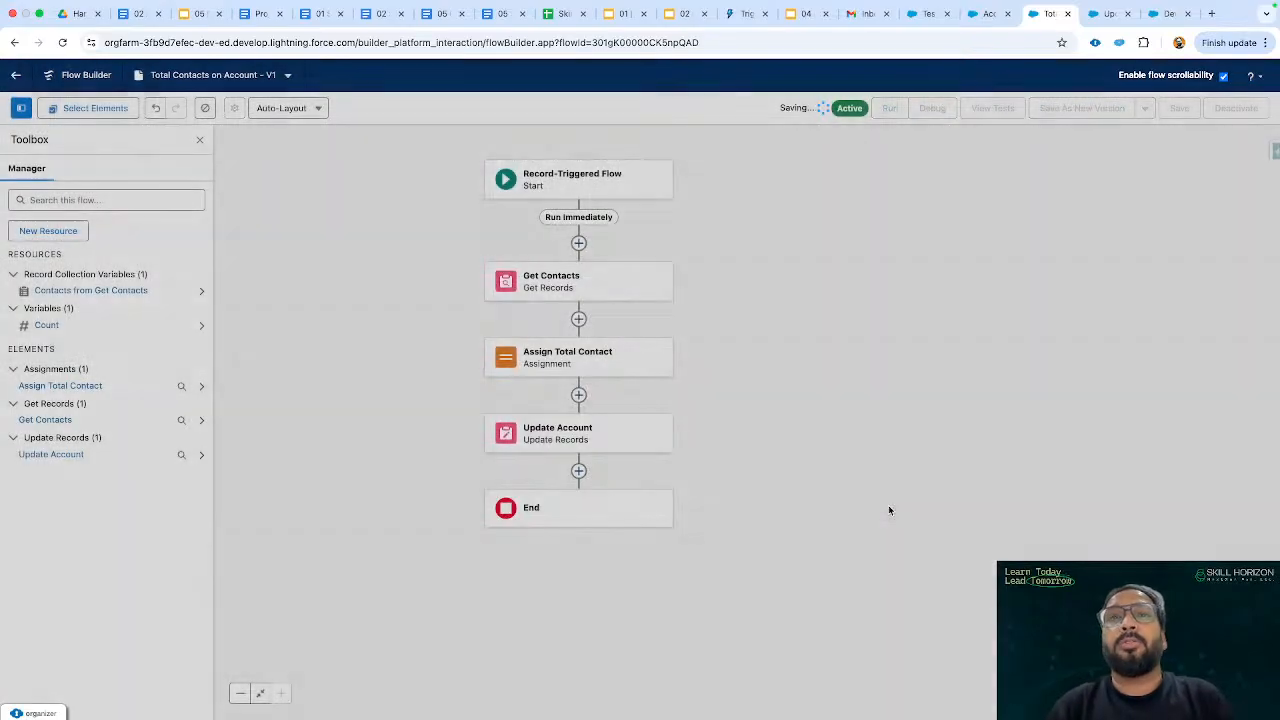
pyautogui.moveTo(751, 375); pyautogui.dragTo(799, 404)
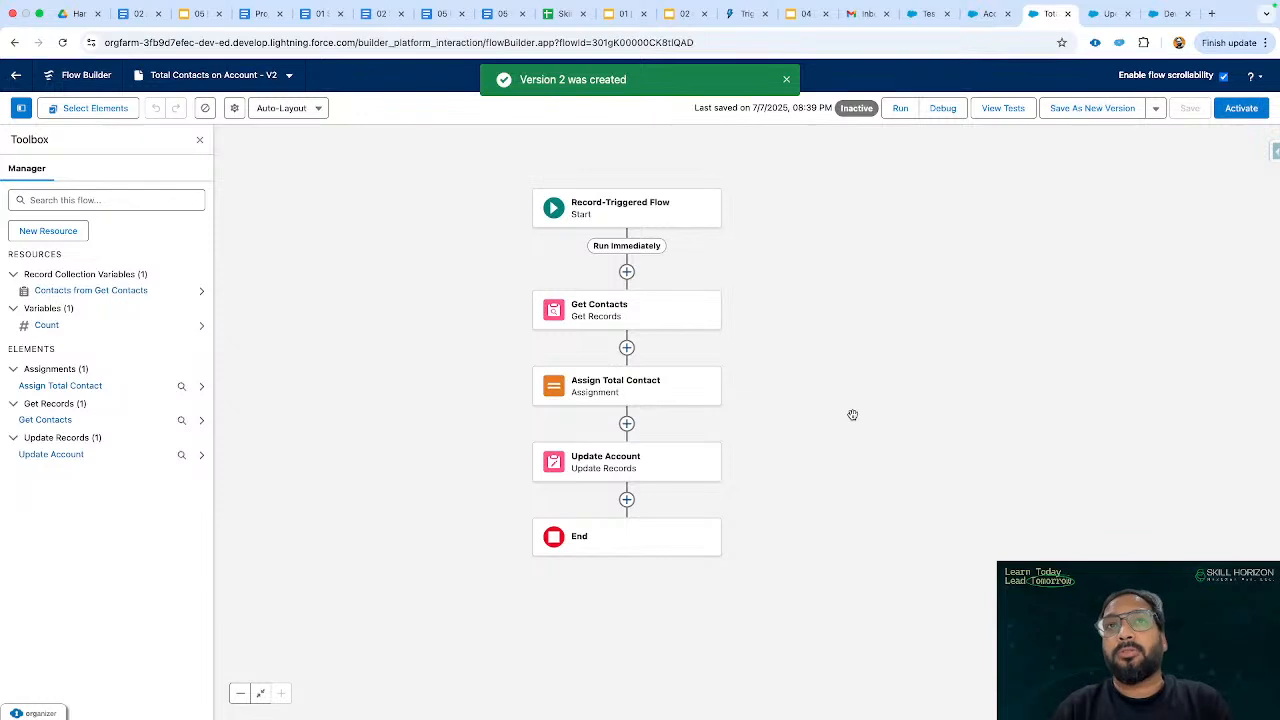
pyautogui.click(1237, 112)
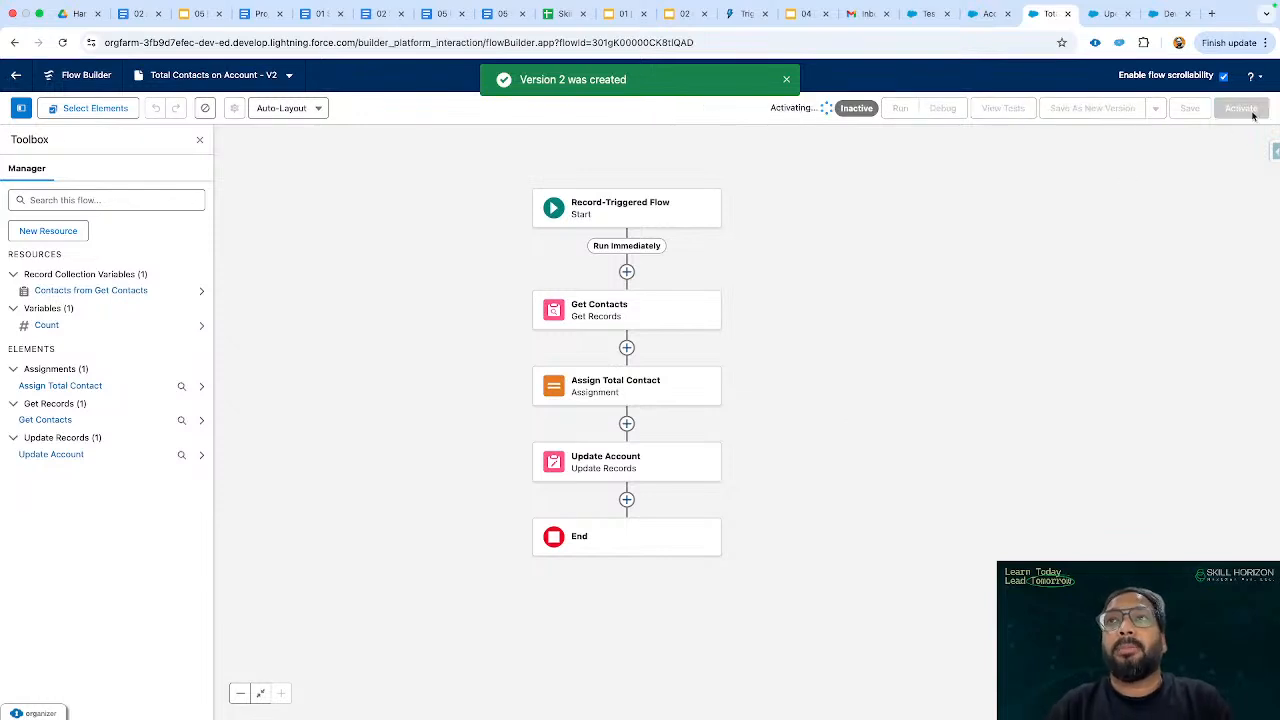
# Switch to the Test Total Contacts 1 account record, reload it and check the Total Contacts field in its details.
pyautogui.click(929, 16)
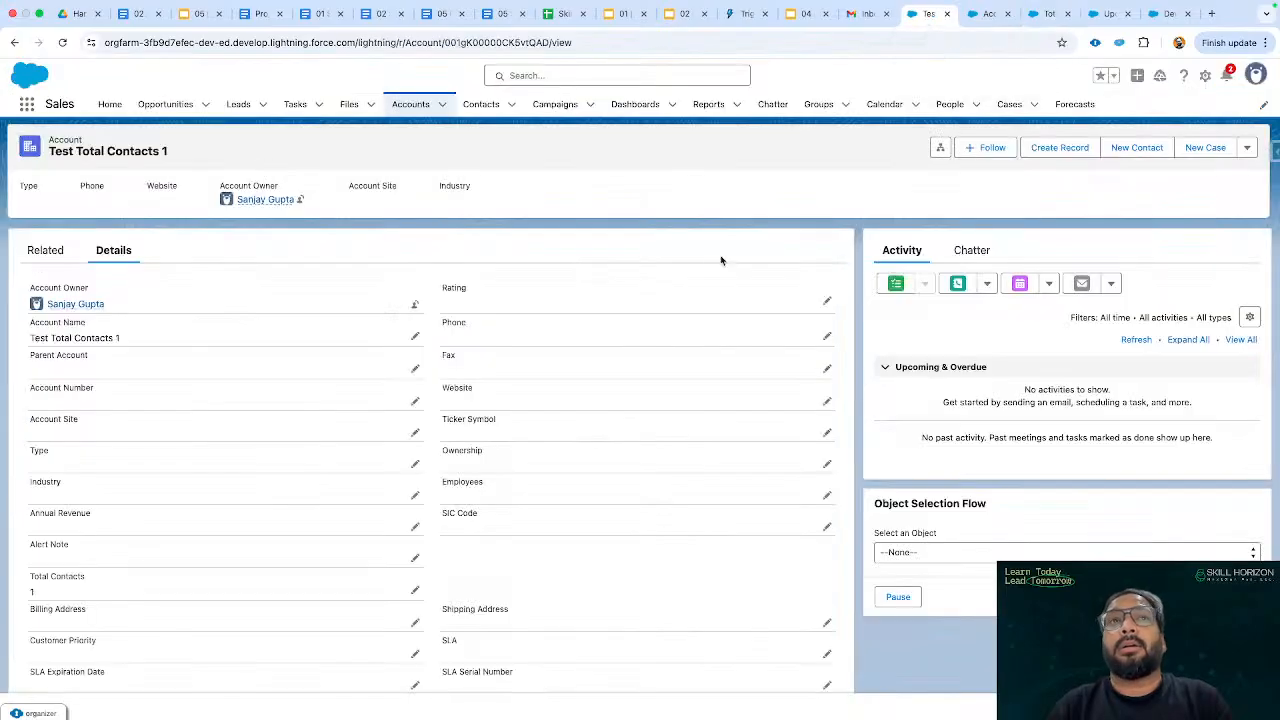
pyautogui.press('super+r')
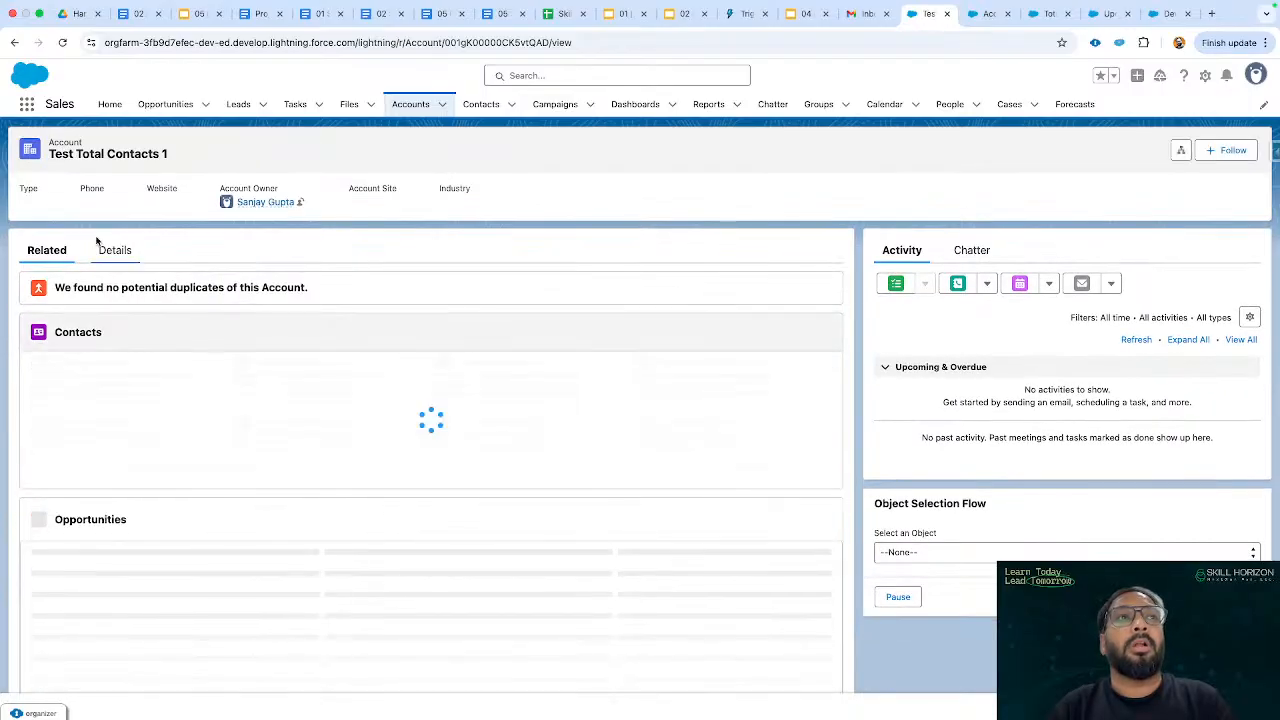
pyautogui.click(112, 250)
pyautogui.scroll(-3, 171, 326)
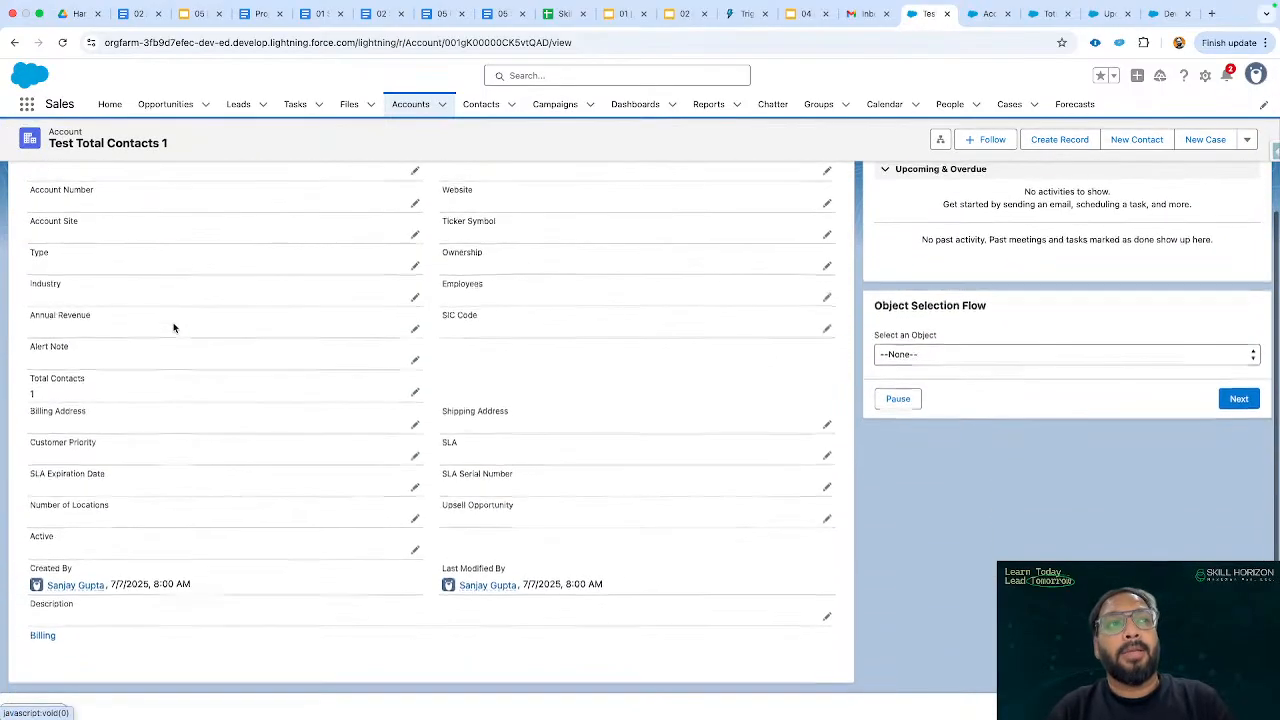
pyautogui.scroll(5, 171, 327)
# Create another contact for the account with a first name, last name and mailing address, and check the account's Total Contacts field.
pyautogui.click(46, 250)
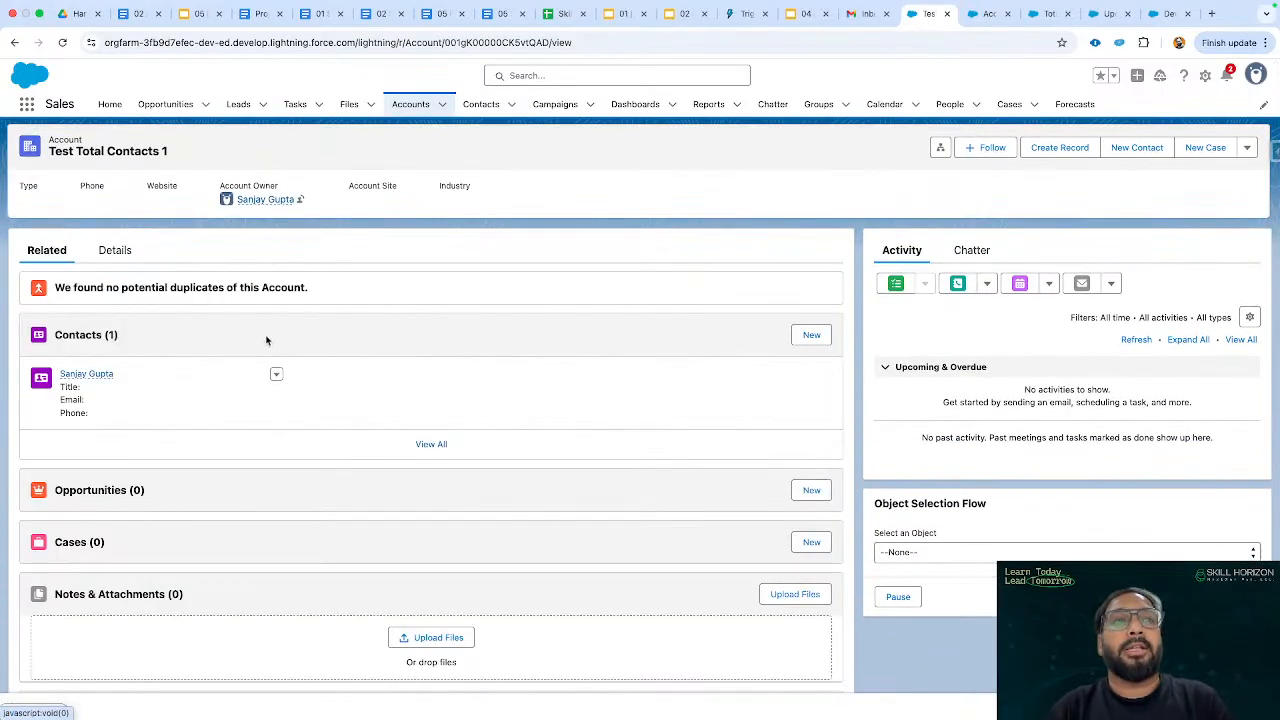
pyautogui.click(811, 335)
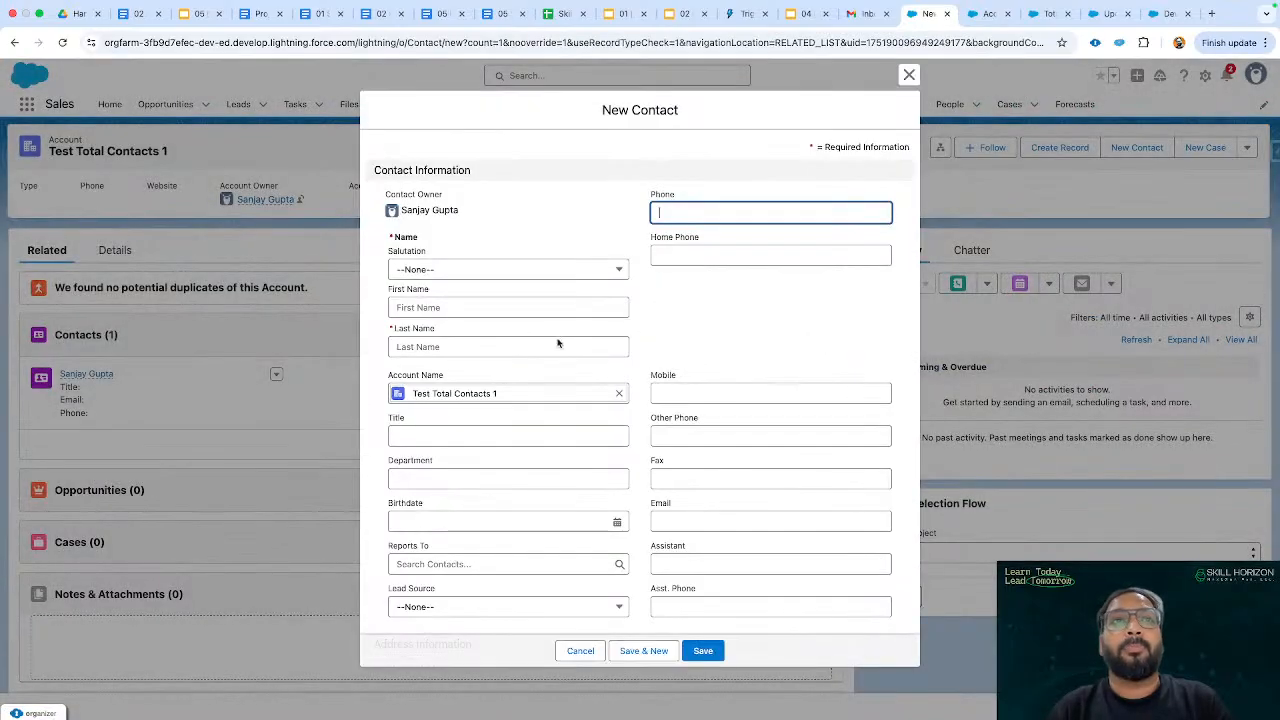
pyautogui.click(439, 307)
pyautogui.write('Vikas')
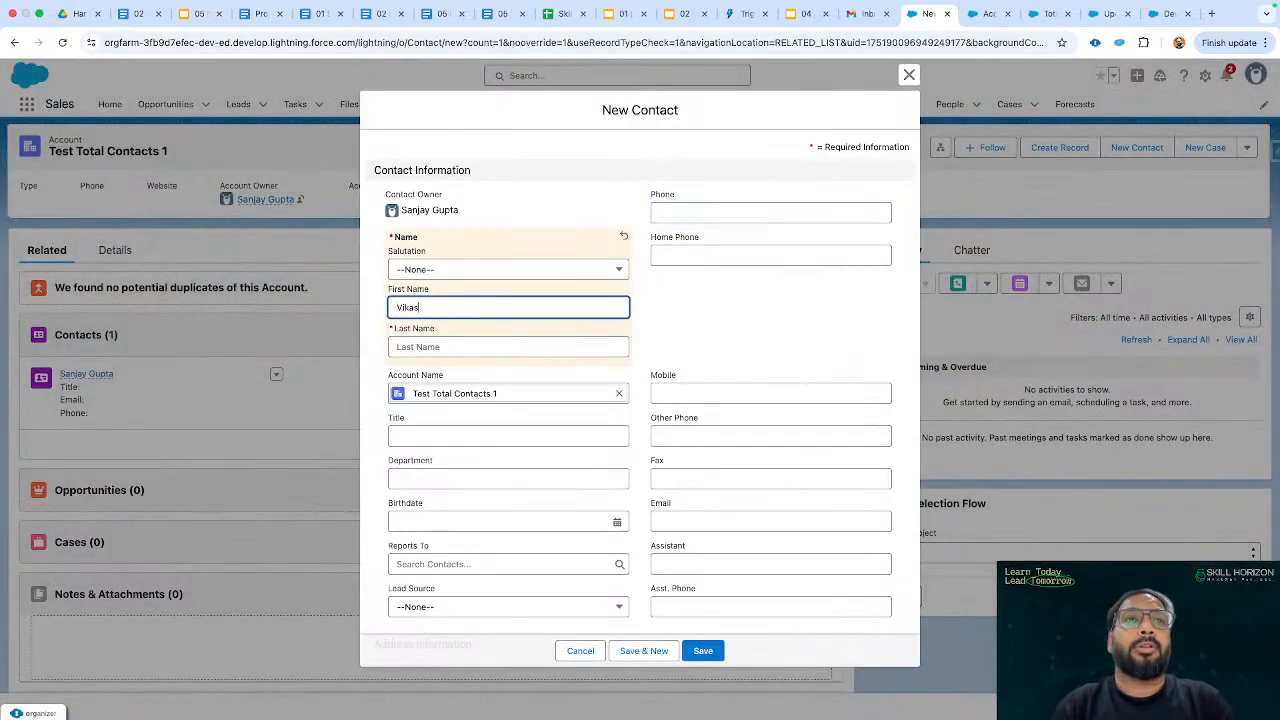
pyautogui.click(437, 342)
pyautogui.click(470, 372)
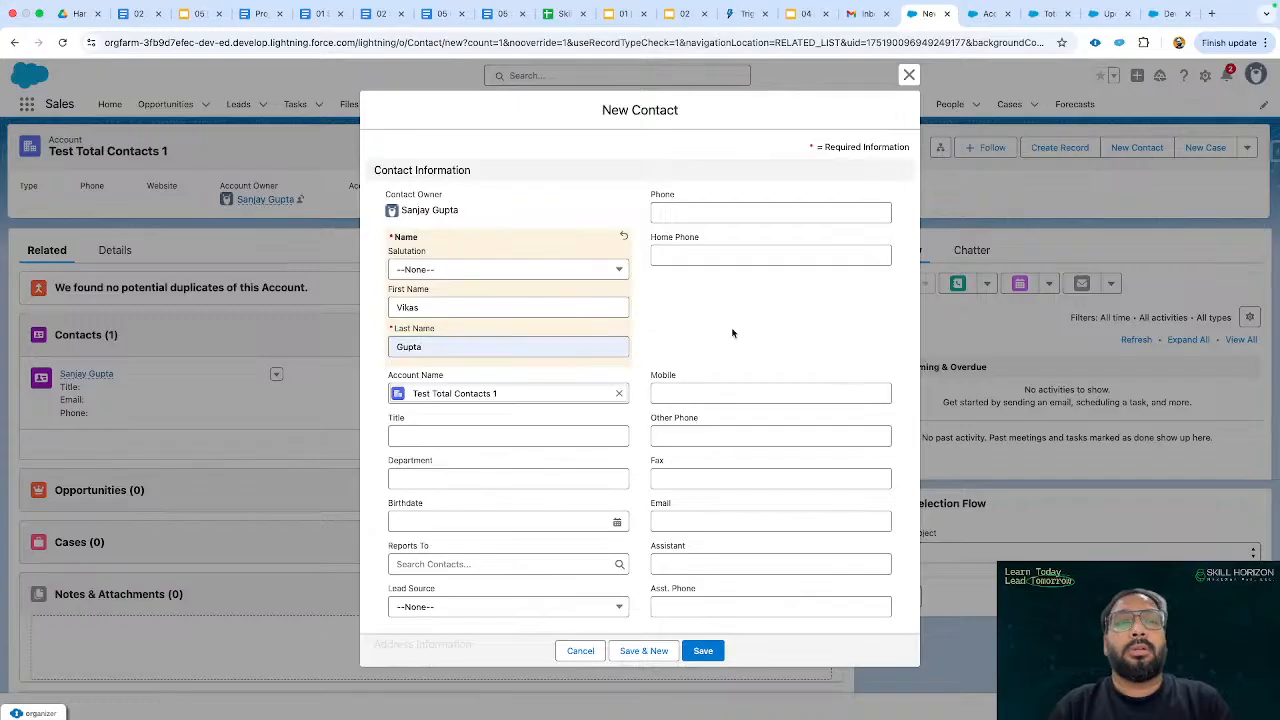
pyautogui.scroll(-3, 680, 457)
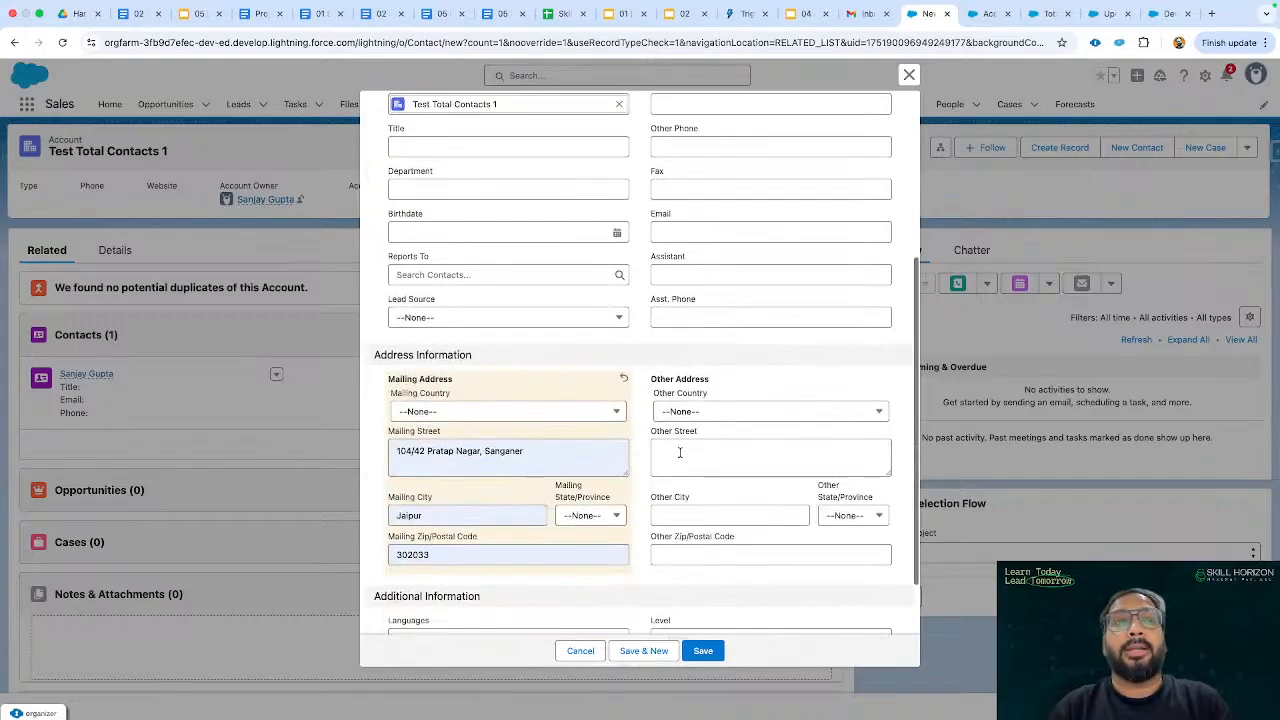
pyautogui.click(703, 650)
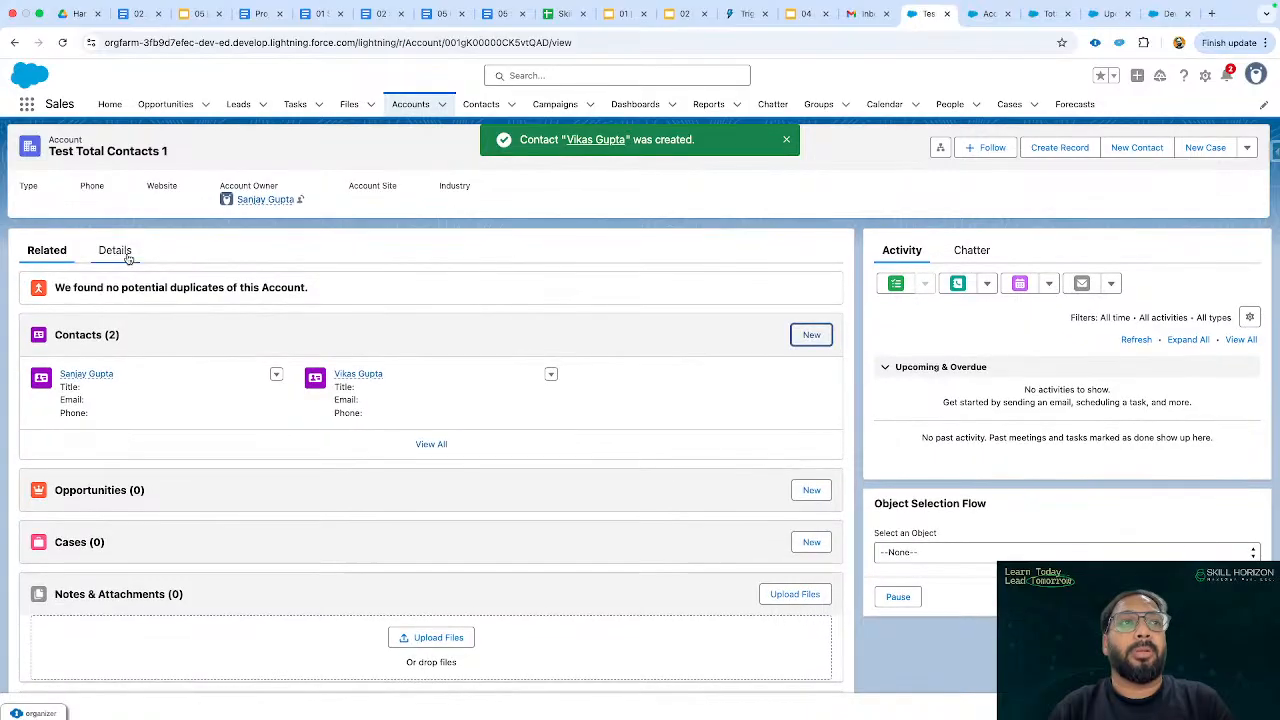
pyautogui.click(128, 258)
pyautogui.scroll(-4, 106, 437)
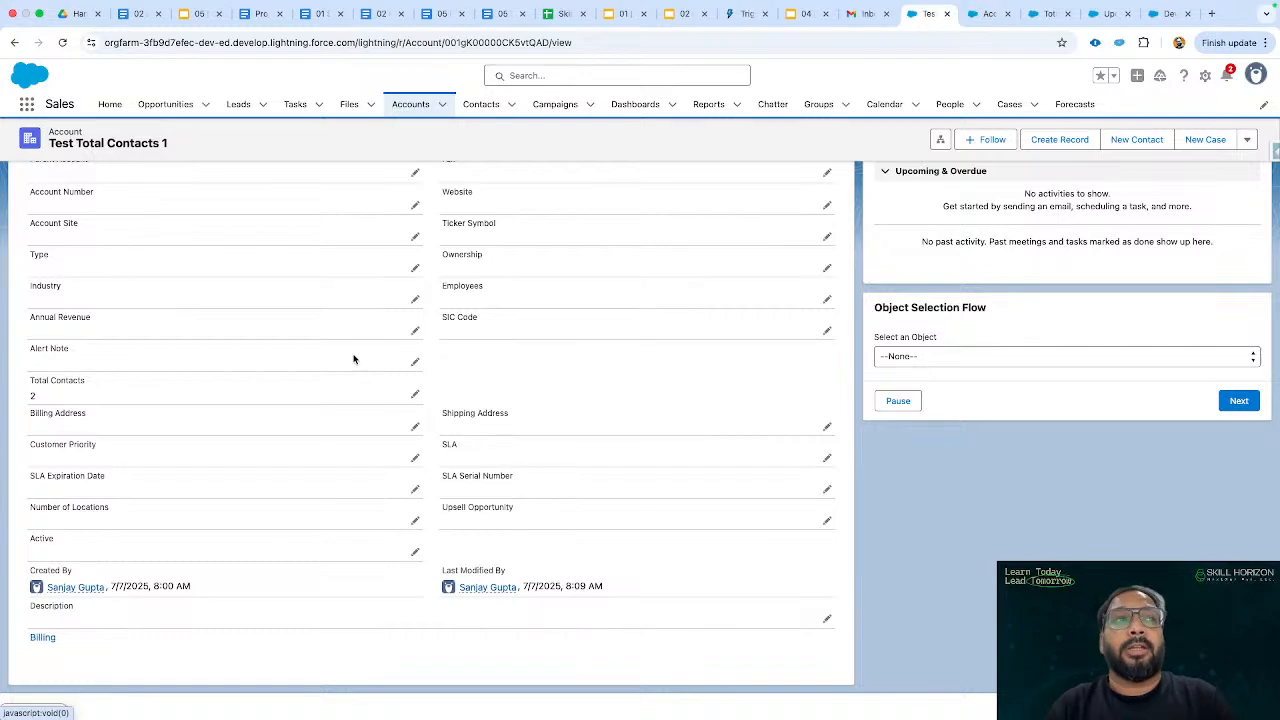
pyautogui.scroll(1, 354, 356)
pyautogui.scroll(3, 498, 392)
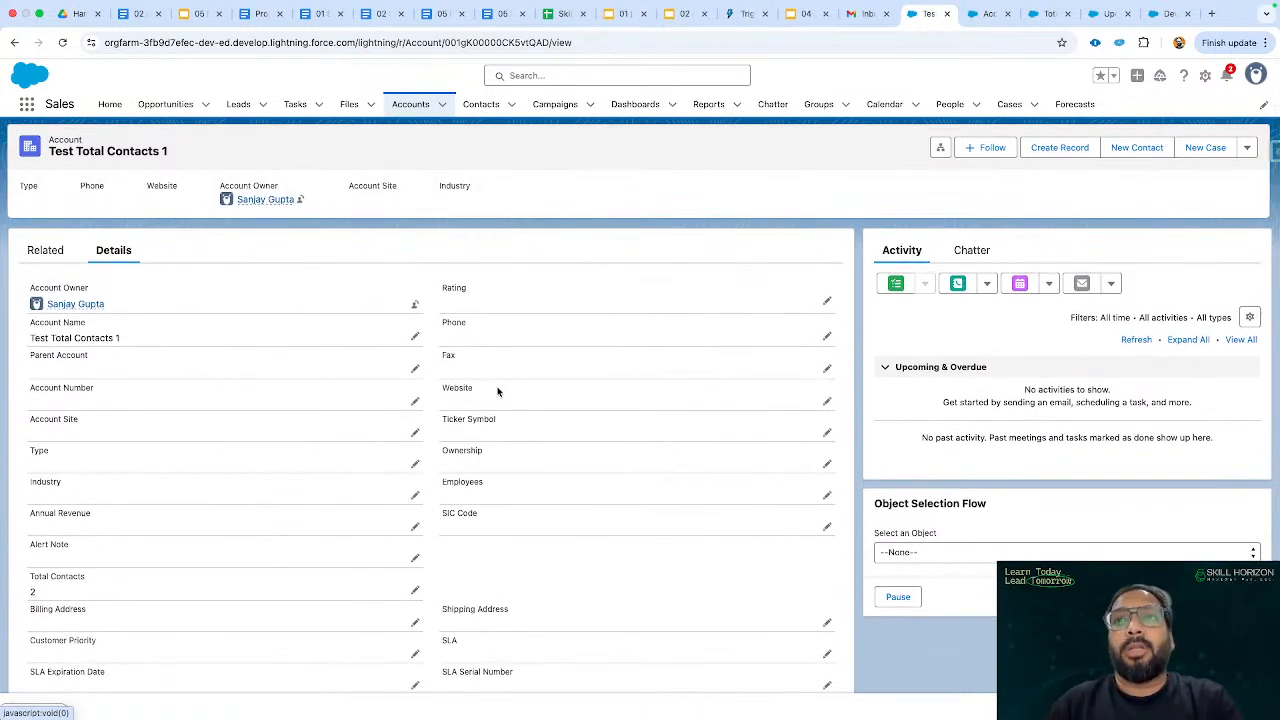
pyautogui.scroll(-3, 360, 486)
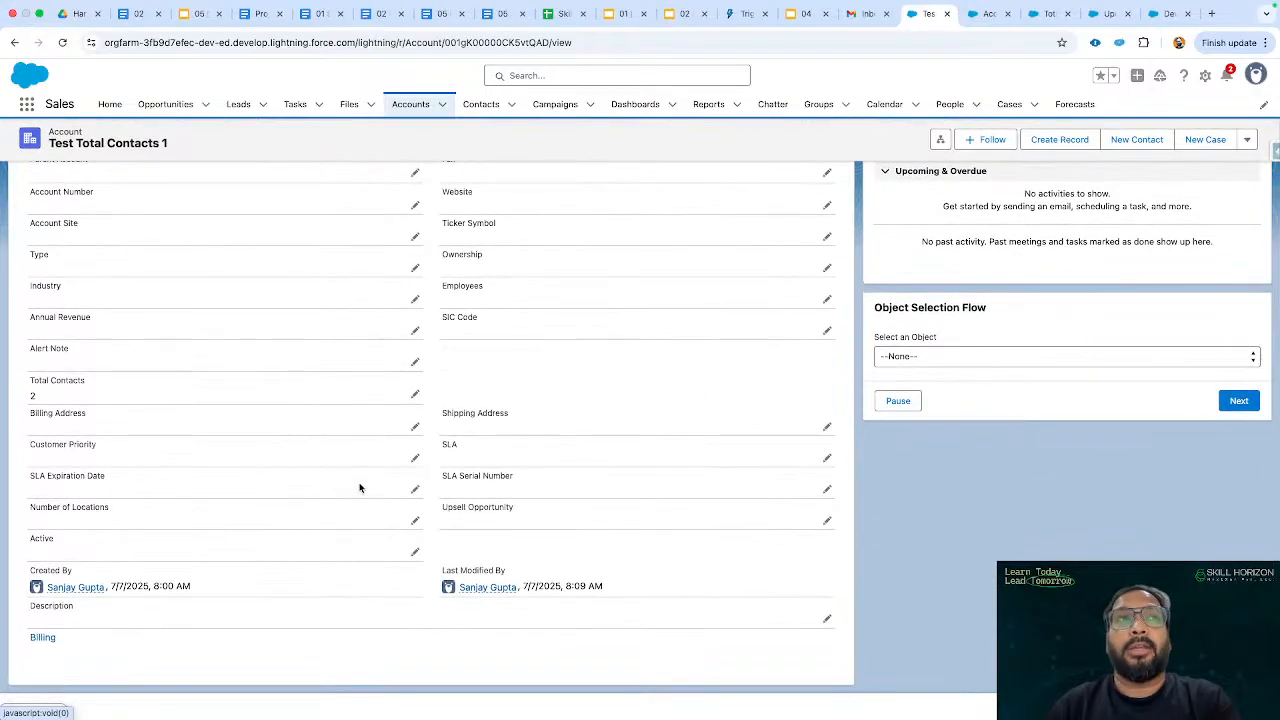
pyautogui.scroll(1, 470, 405)
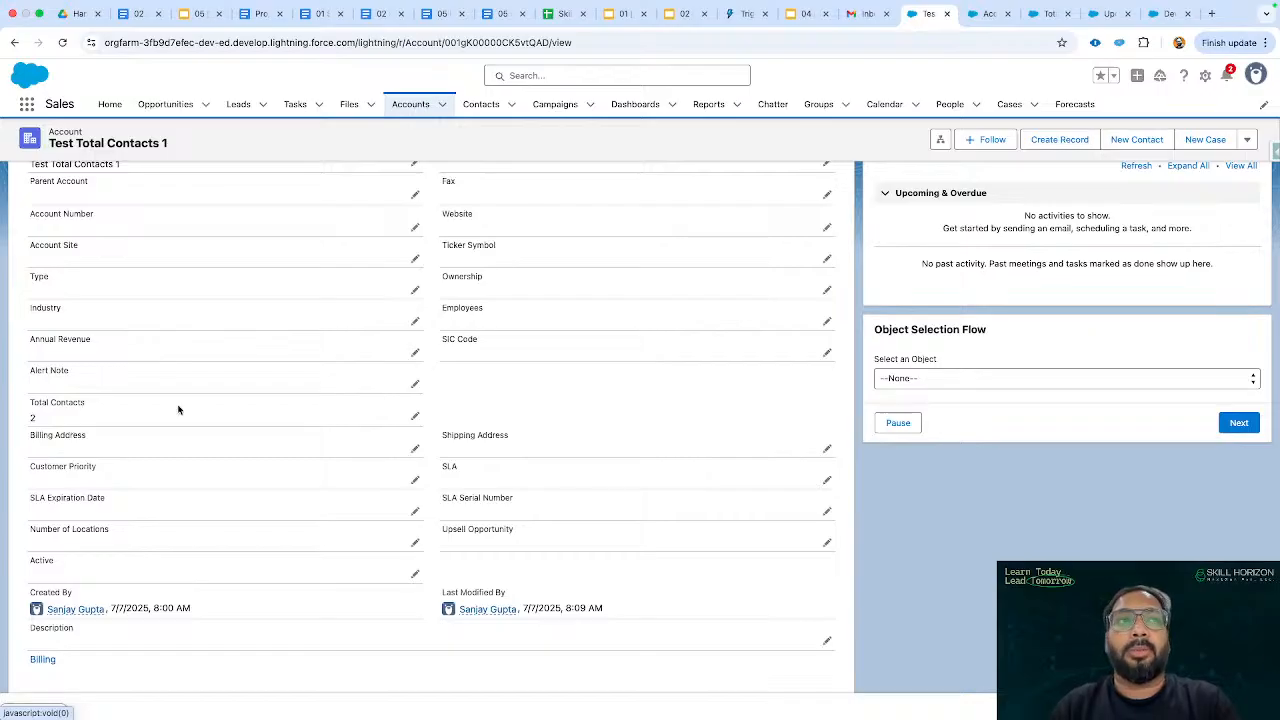
pyautogui.scroll(3, 548, 393)
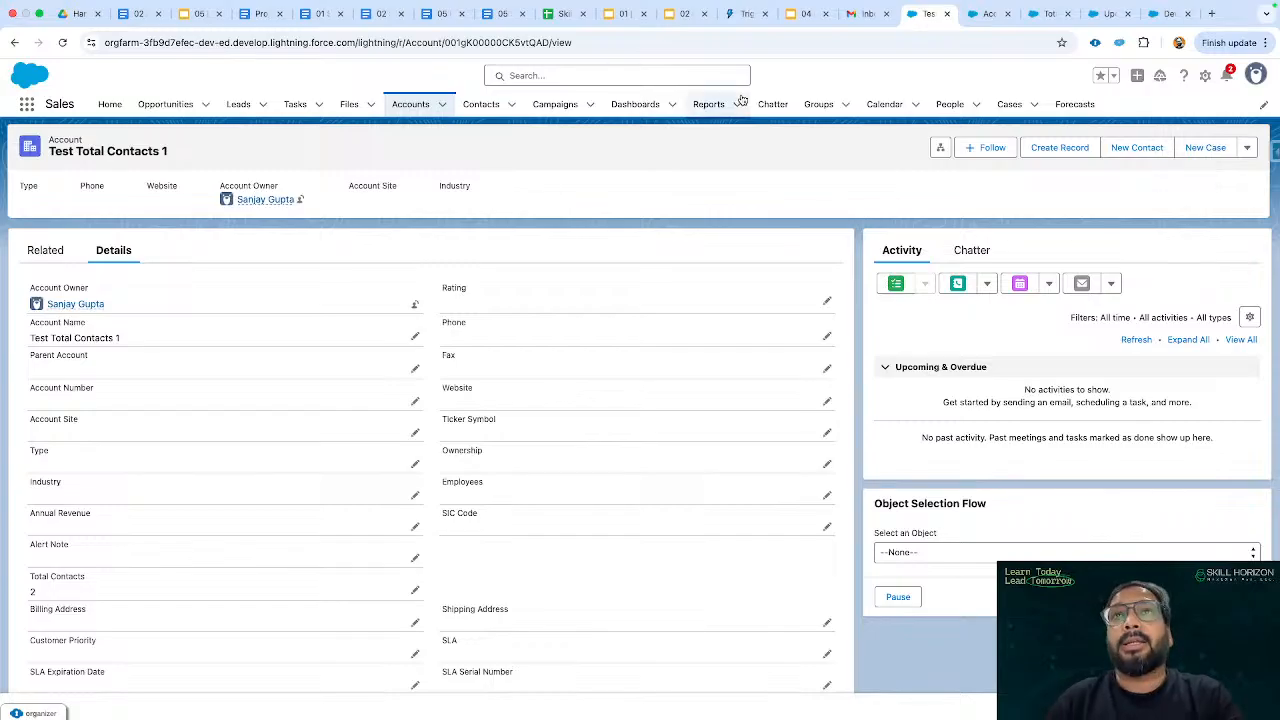
# Examine the filter condition and record storage options of the flow's Get Contacts element, and switch to the Hands-on Challenge #5 slide.
pyautogui.click(986, 14)
pyautogui.click(1047, 14)
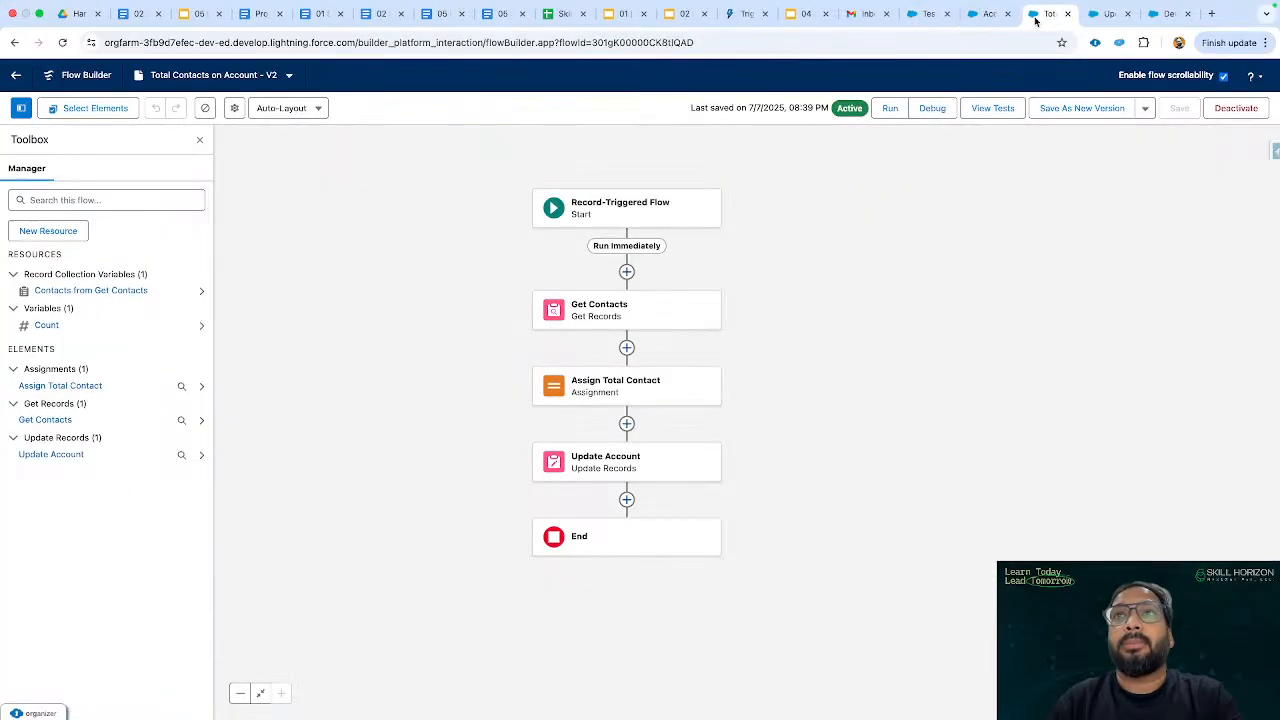
pyautogui.click(632, 307)
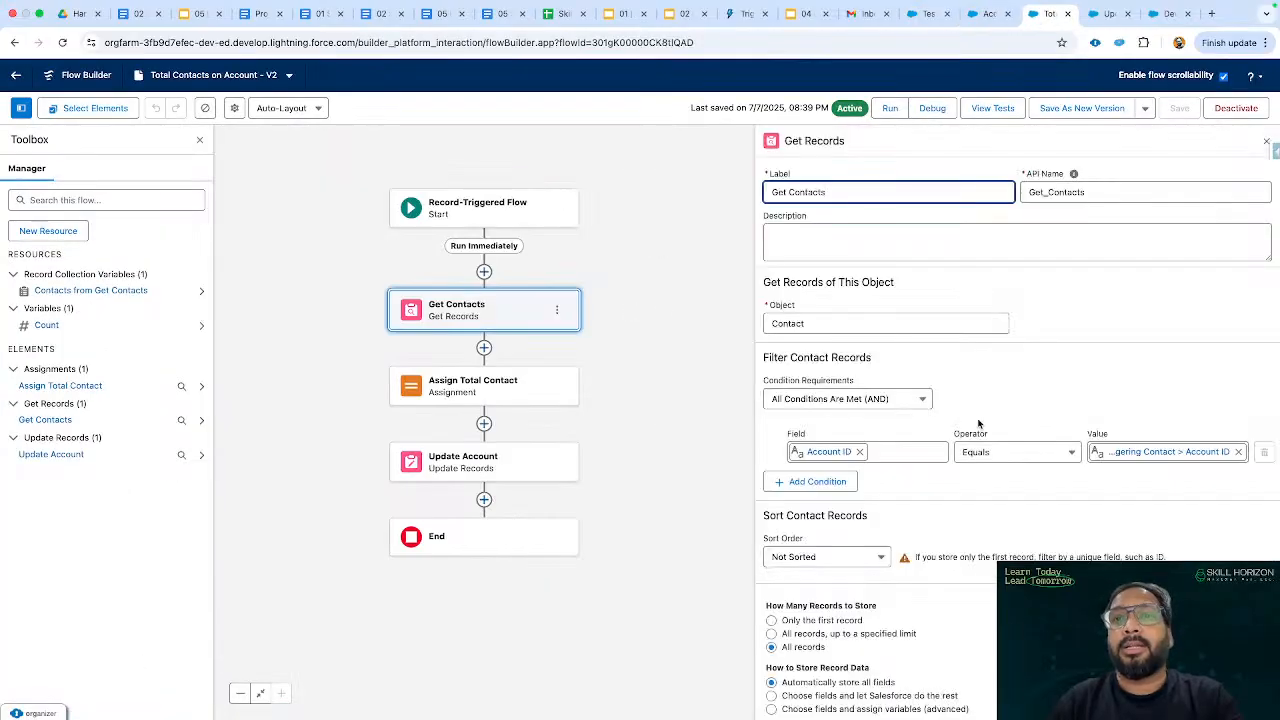
pyautogui.scroll(5, 1153, 548)
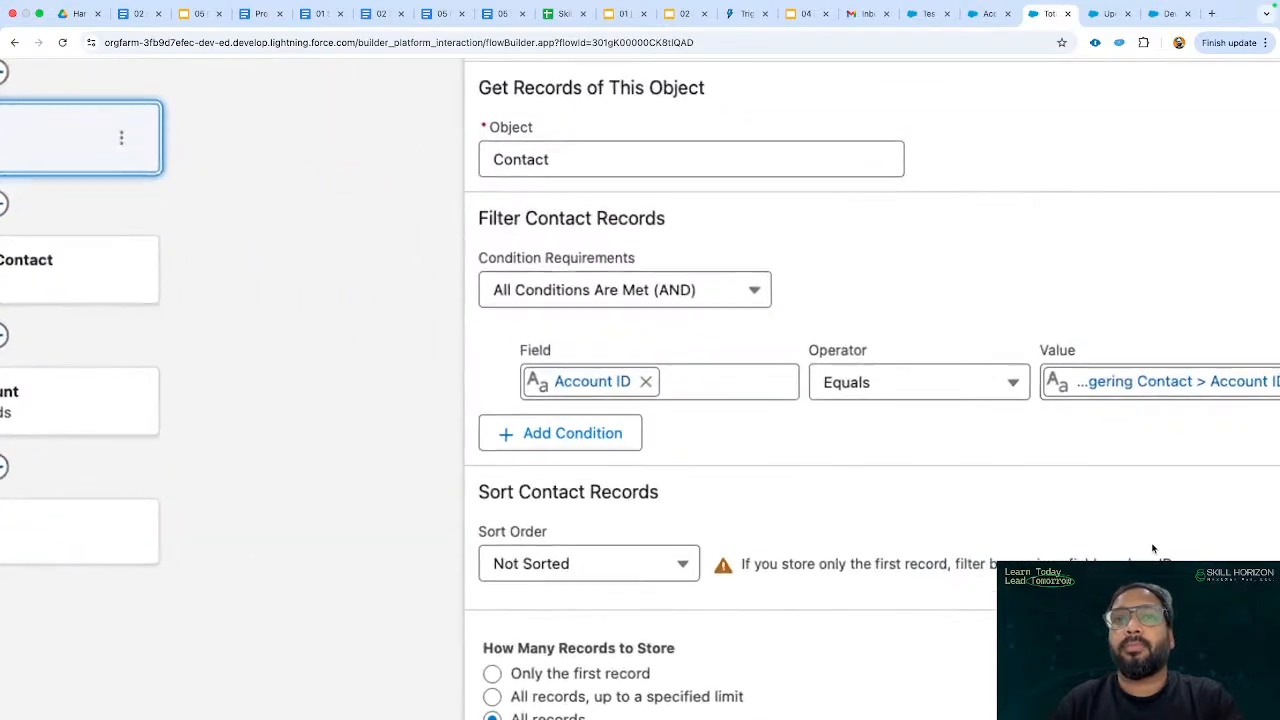
pyautogui.scroll(-1, 1153, 548)
pyautogui.scroll(-1, 1153, 548)
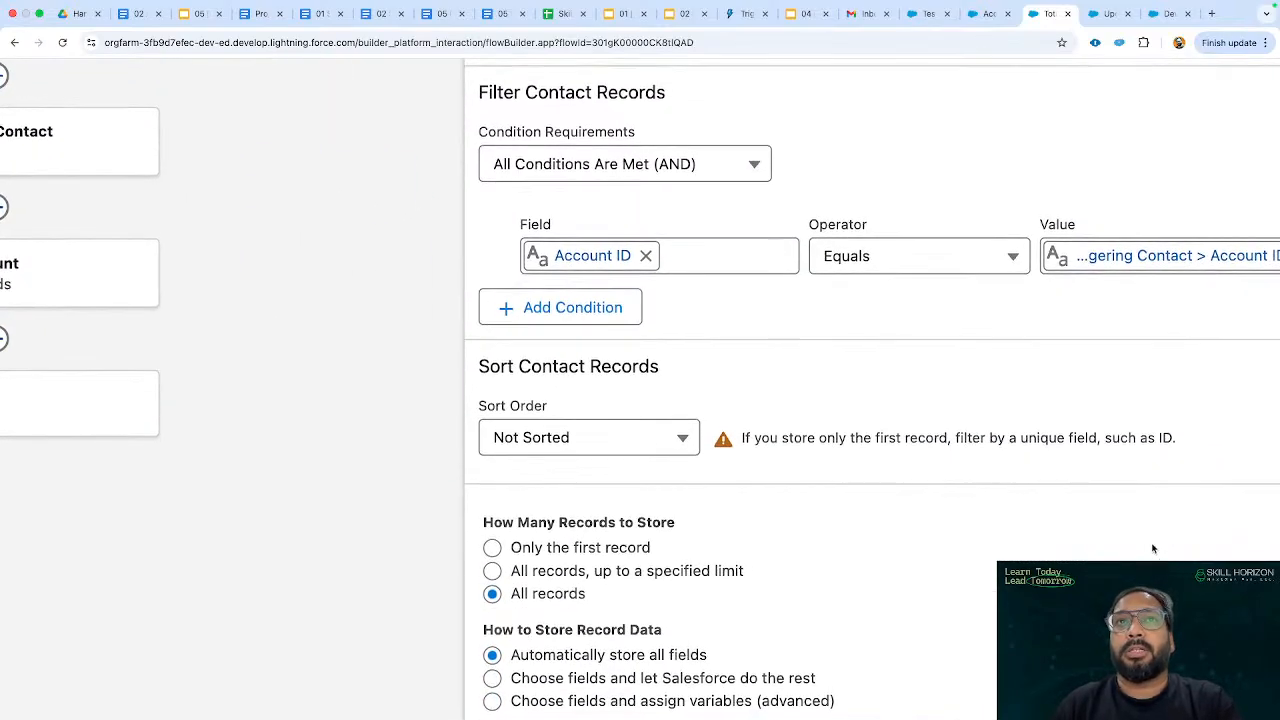
pyautogui.scroll(4, 1153, 548)
pyautogui.scroll(1, 1153, 548)
pyautogui.scroll(-5, 1077, 543)
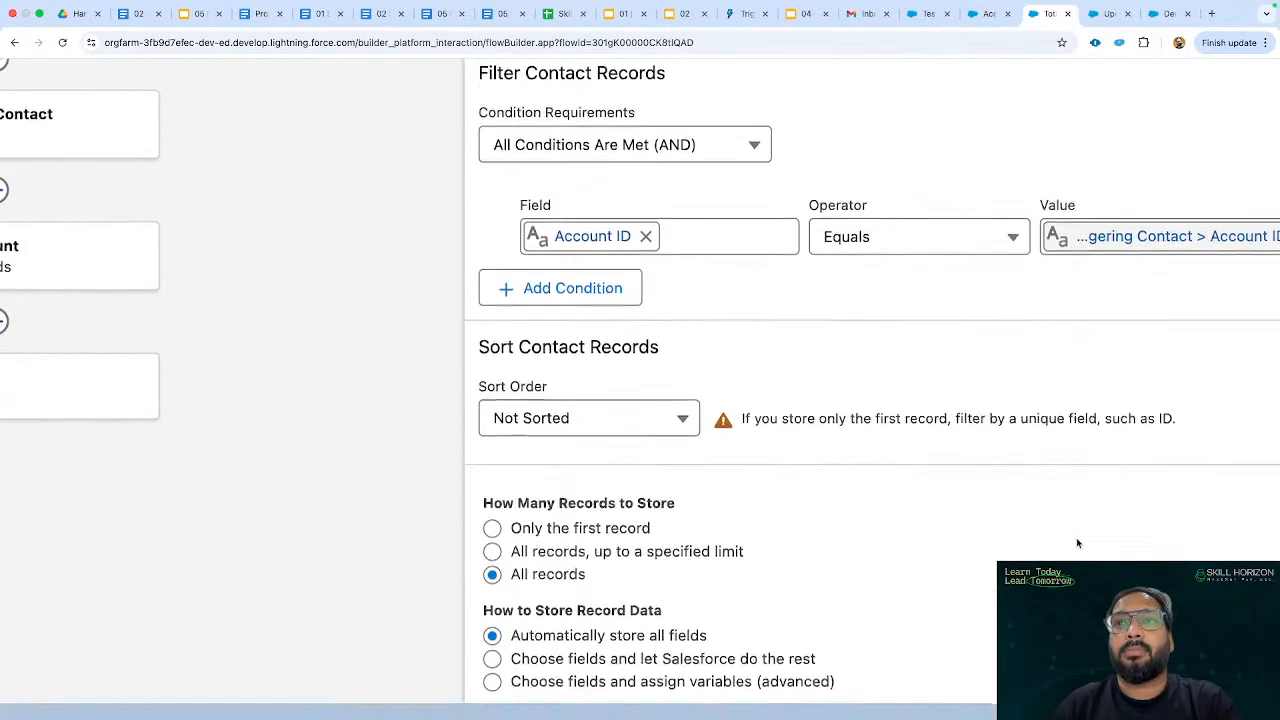
pyautogui.hscroll(3, 1077, 543)
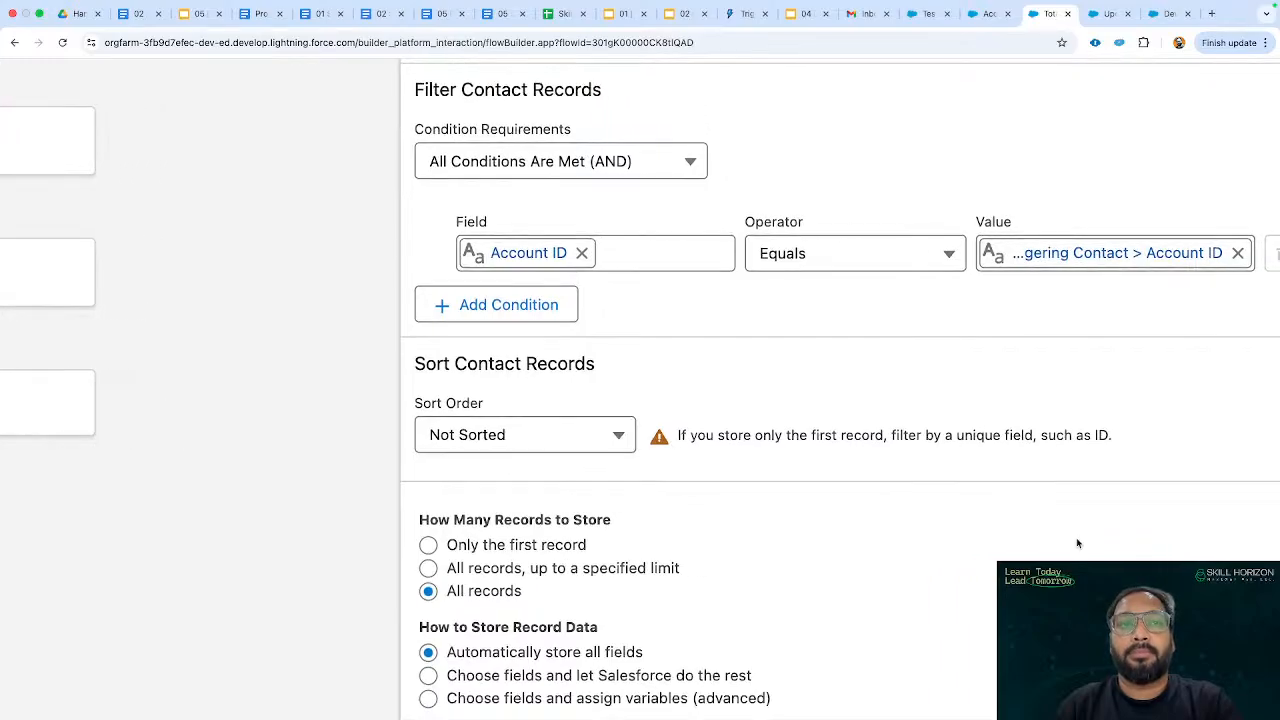
pyautogui.hscroll(1, 1077, 543)
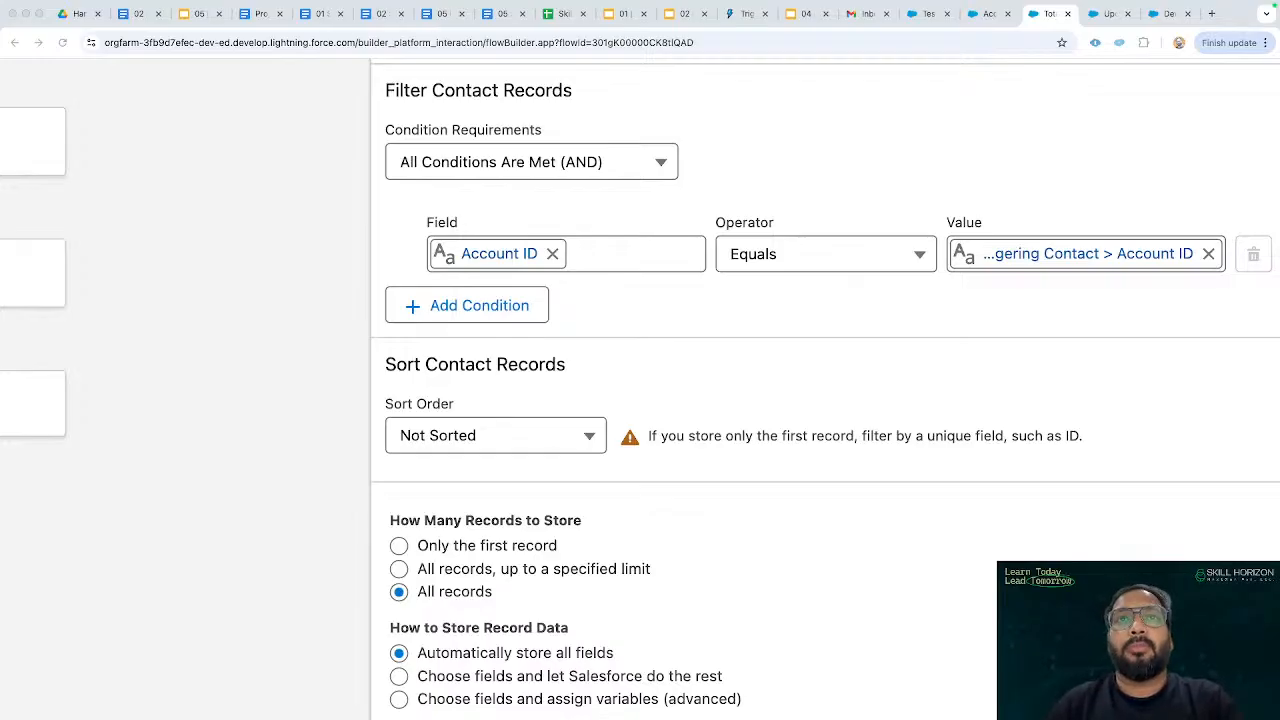
pyautogui.hotkey('ctrl', 'Left')
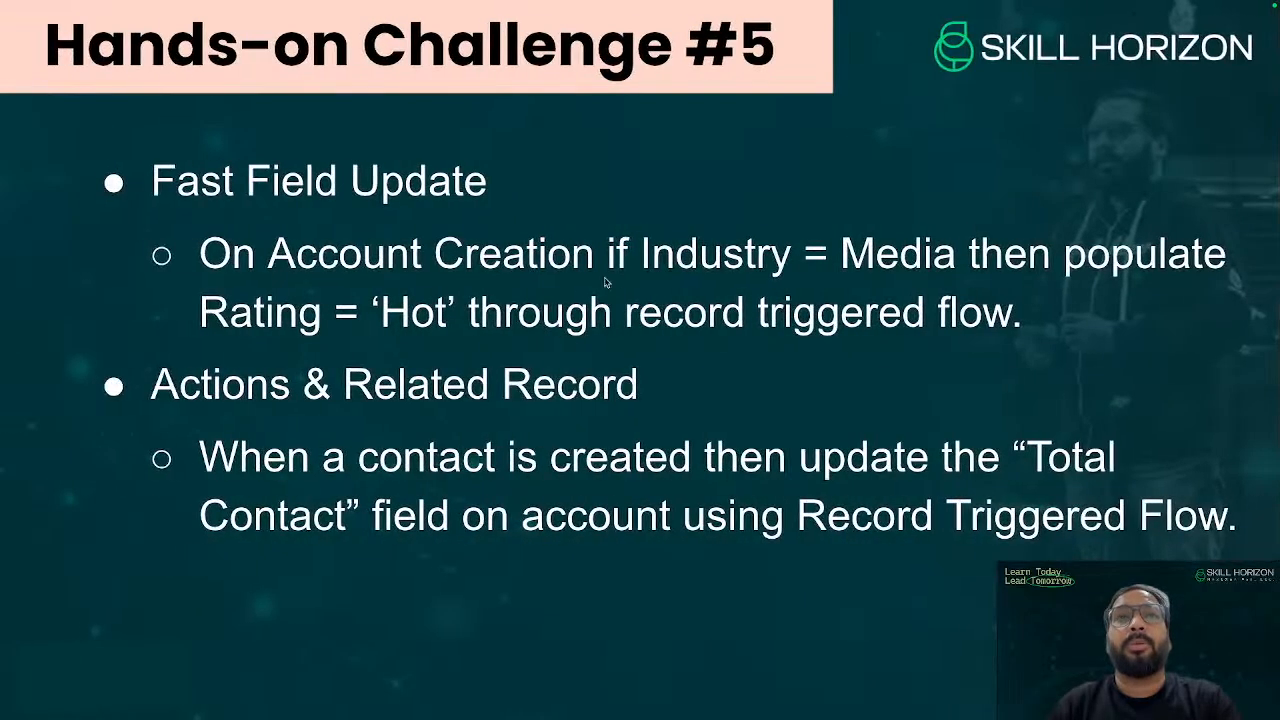